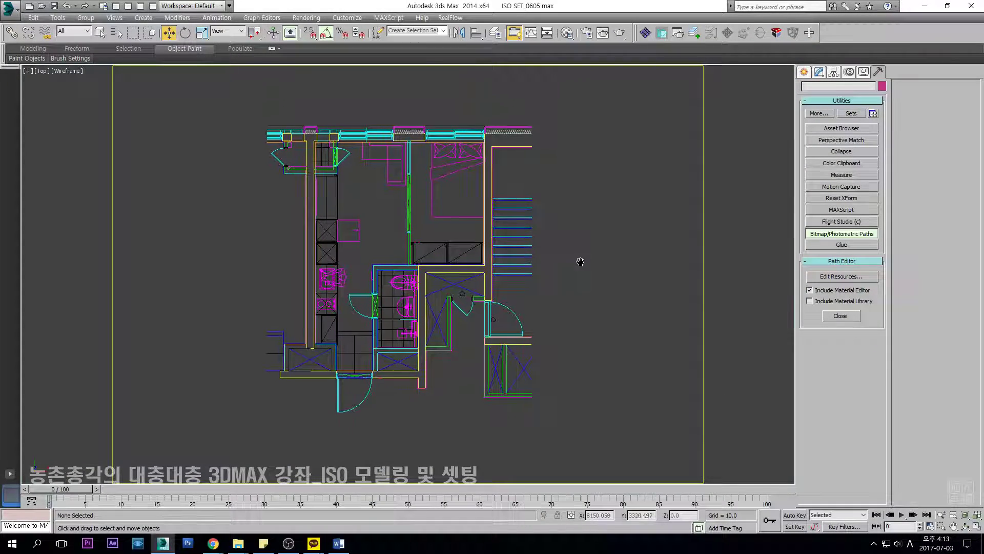
drag(552, 233, 577, 282)
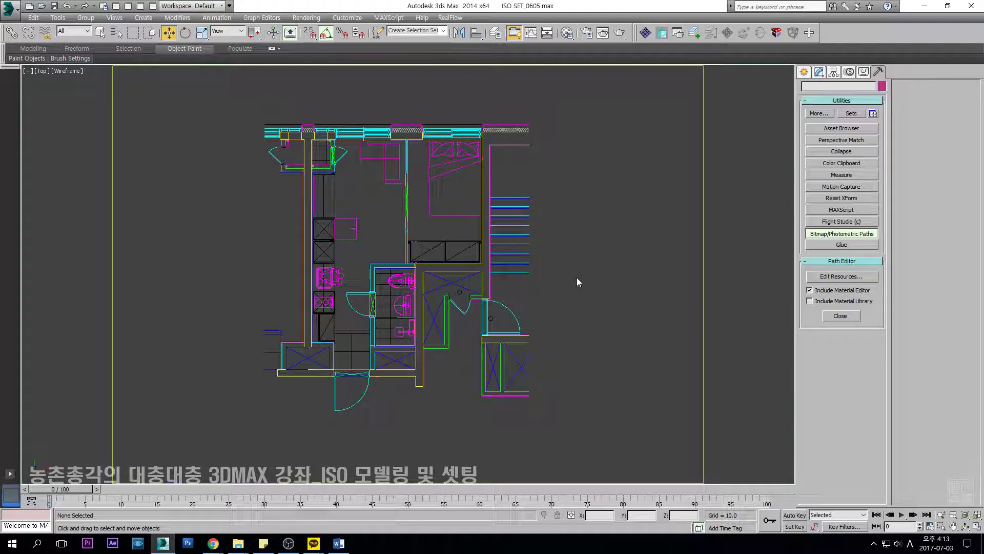
drag(597, 244, 517, 337)
click(582, 313)
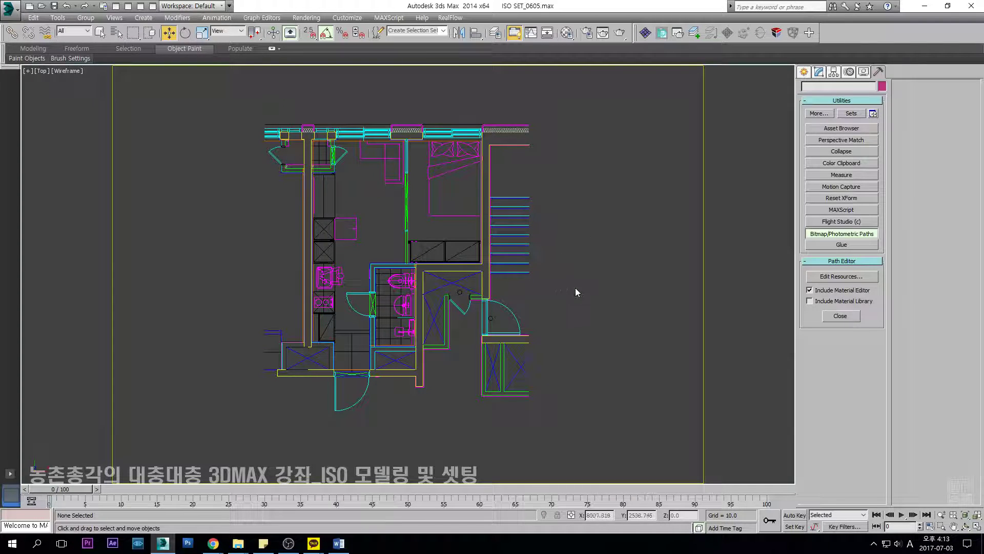
drag(611, 198, 515, 328)
click(576, 324)
drag(624, 101, 602, 154)
drag(211, 442, 209, 443)
click(596, 351)
drag(567, 94, 176, 413)
click(587, 351)
drag(566, 97, 216, 470)
click(591, 364)
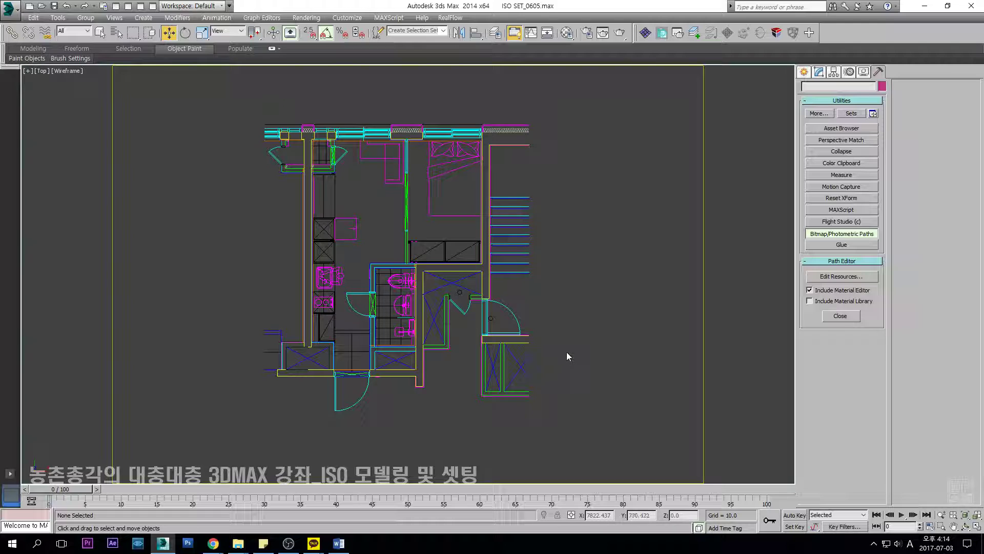
drag(588, 186, 498, 292)
click(617, 176)
drag(644, 104, 420, 373)
click(666, 264)
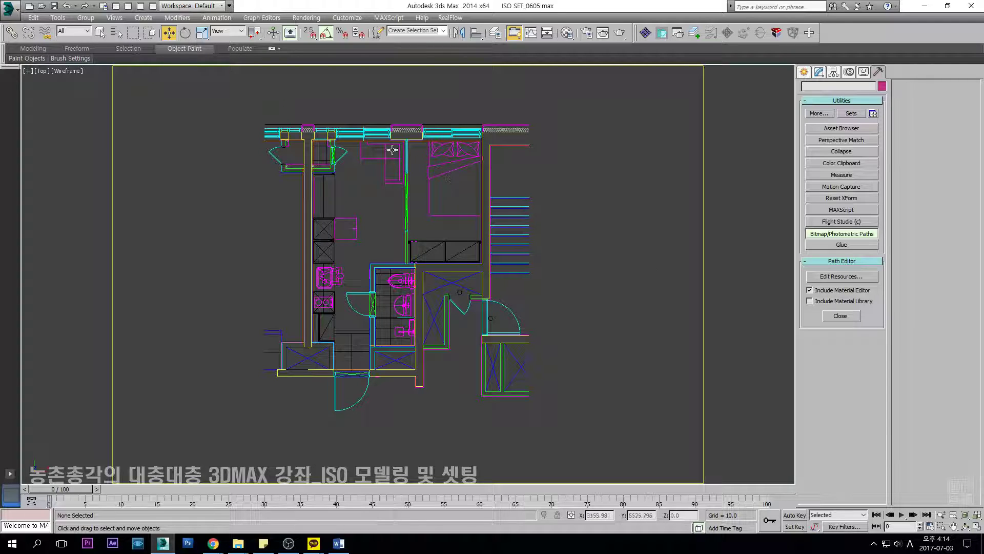
click(377, 136)
click(598, 213)
middle_drag(578, 226, 575, 223)
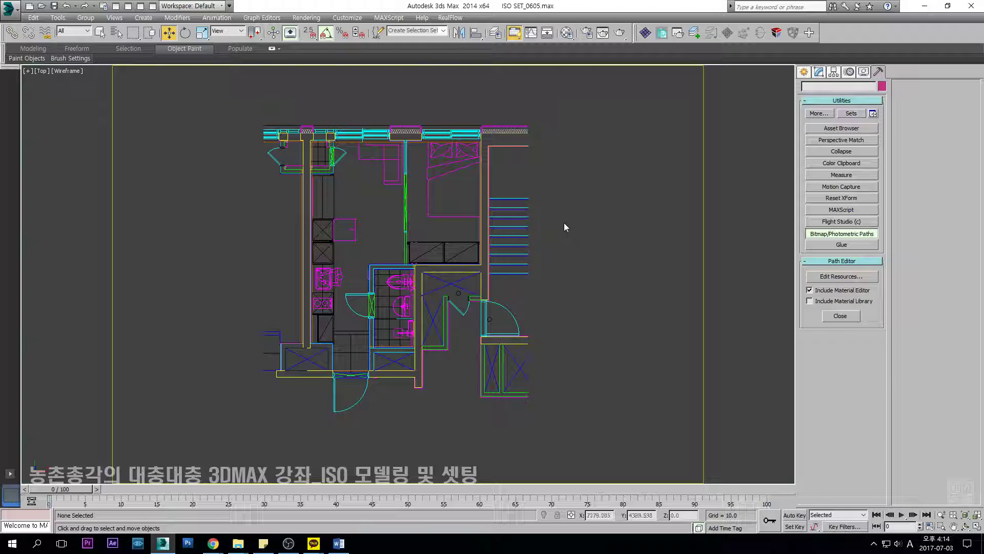
click(493, 131)
click(608, 202)
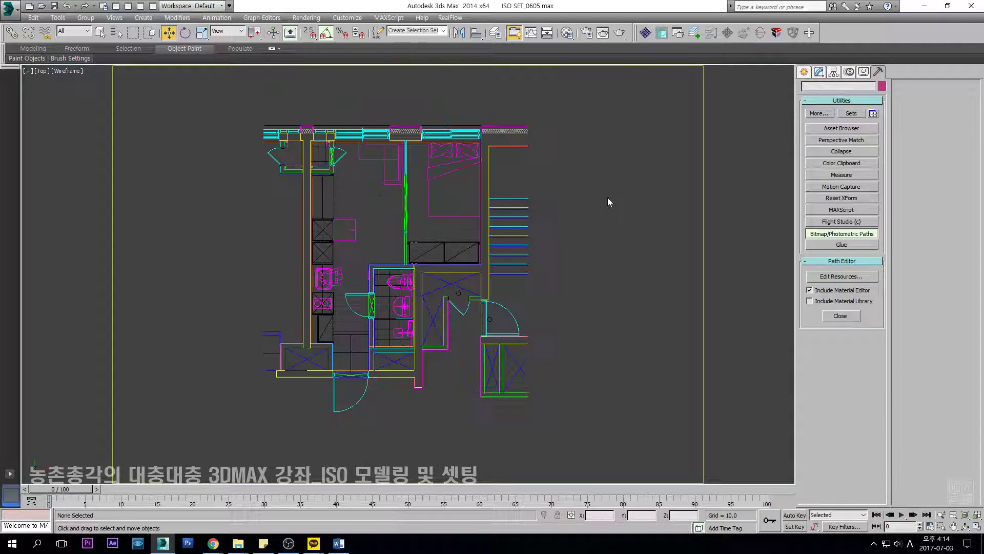
click(523, 216)
click(600, 245)
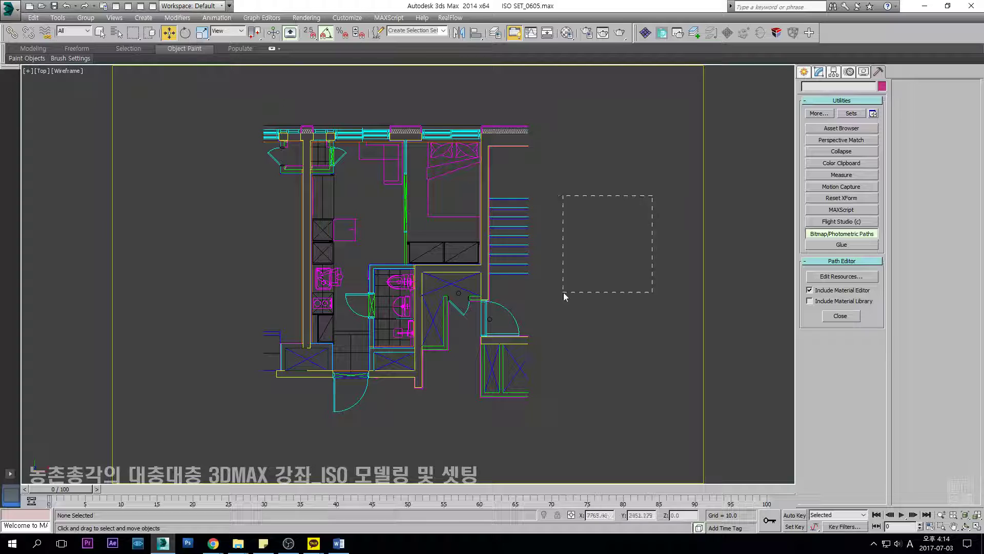
drag(577, 277, 507, 303)
Select the whole imported floor plan group and freeze it as a tracing reference.
click(819, 72)
click(599, 233)
drag(581, 173, 501, 264)
right_click(445, 233)
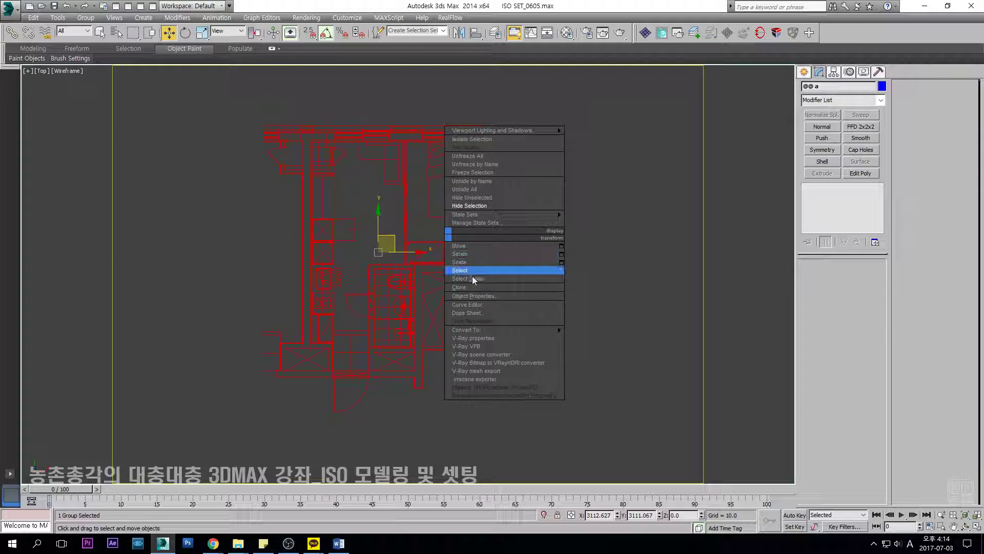
click(487, 173)
drag(567, 107, 171, 505)
click(805, 73)
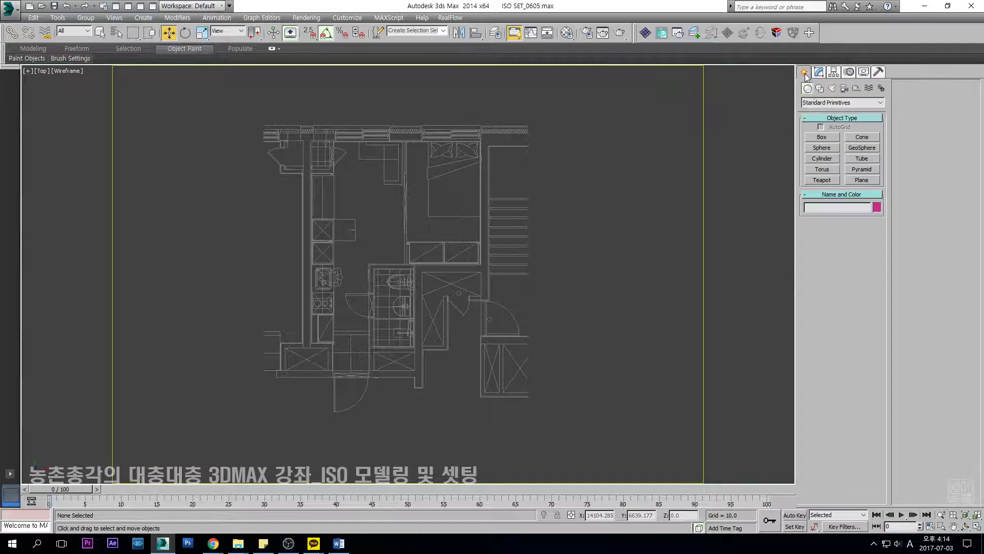
click(820, 88)
click(822, 146)
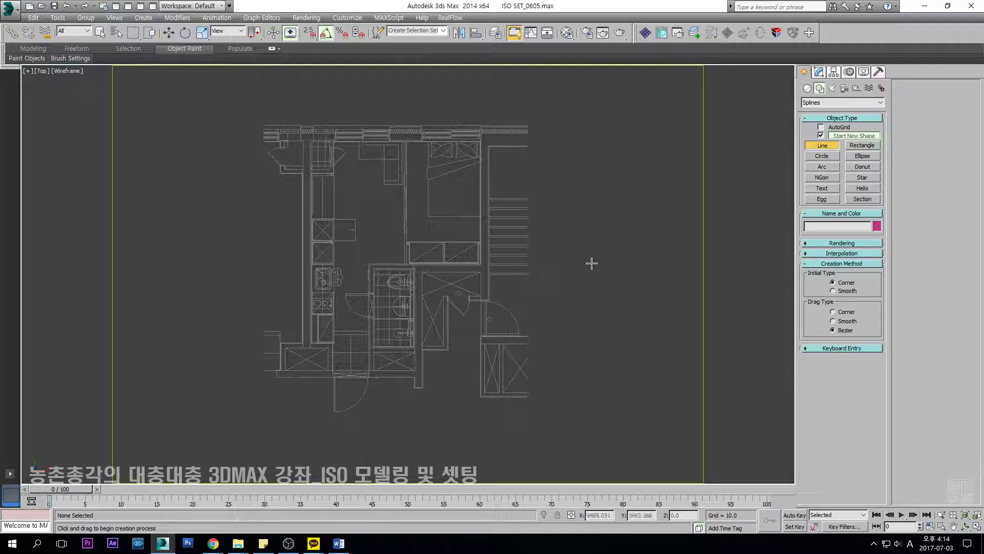
scroll(310, 354, up, 6)
middle_drag(375, 353, 345, 341)
key(s)
click(349, 330)
scroll(344, 344, up, 2)
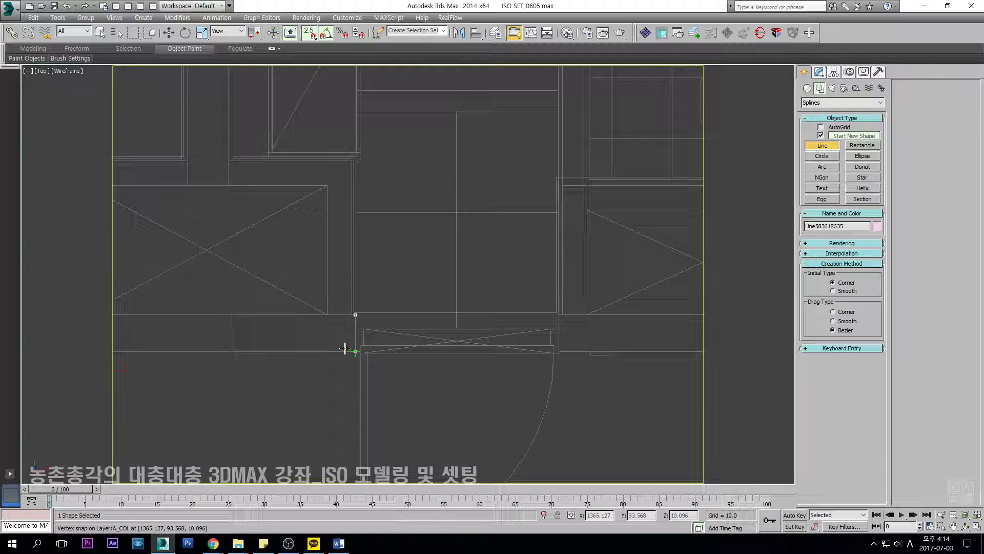
right_click(355, 350)
scroll(425, 330, down, 4)
right_click(426, 330)
Unfreeze the floor plan group and lower it in the front view to about Z -11.5.
middle_drag(479, 299, 397, 308)
key(s)
key(7)
click(433, 237)
key(f)
key(s)
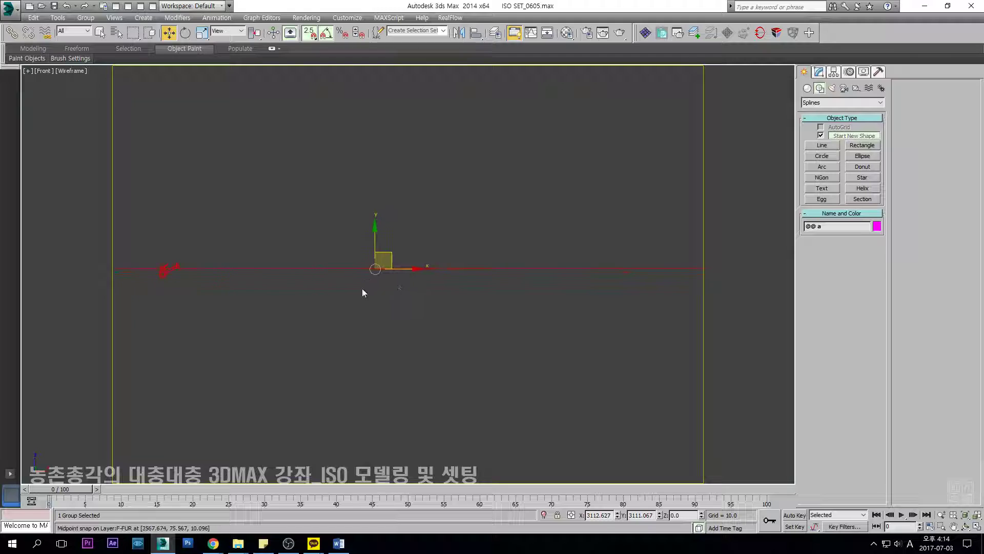
key(g)
scroll(363, 288, up, 2)
key(s)
drag(404, 204, 405, 211)
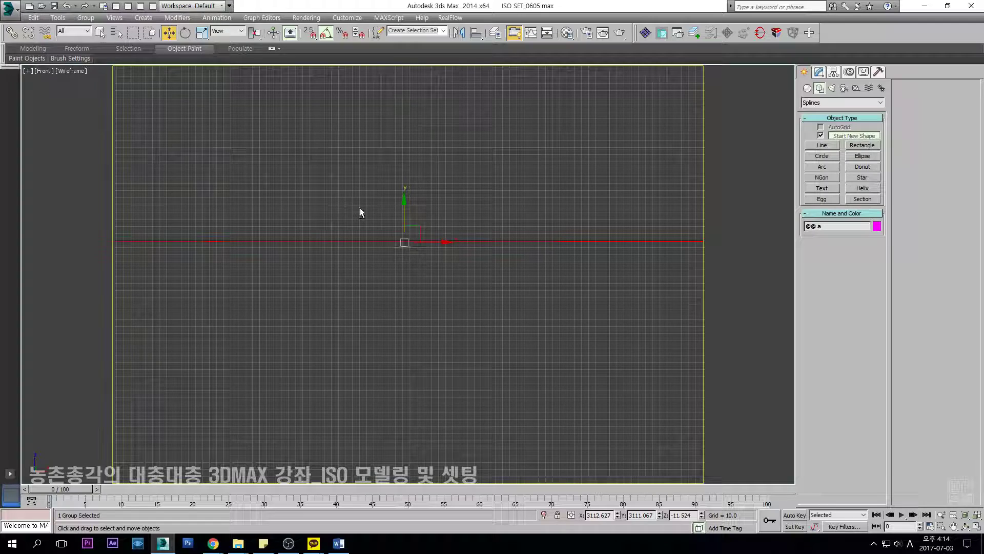
Freeze the floor plan group again and return to the top view with the grid hidden.
click(416, 261)
key(t)
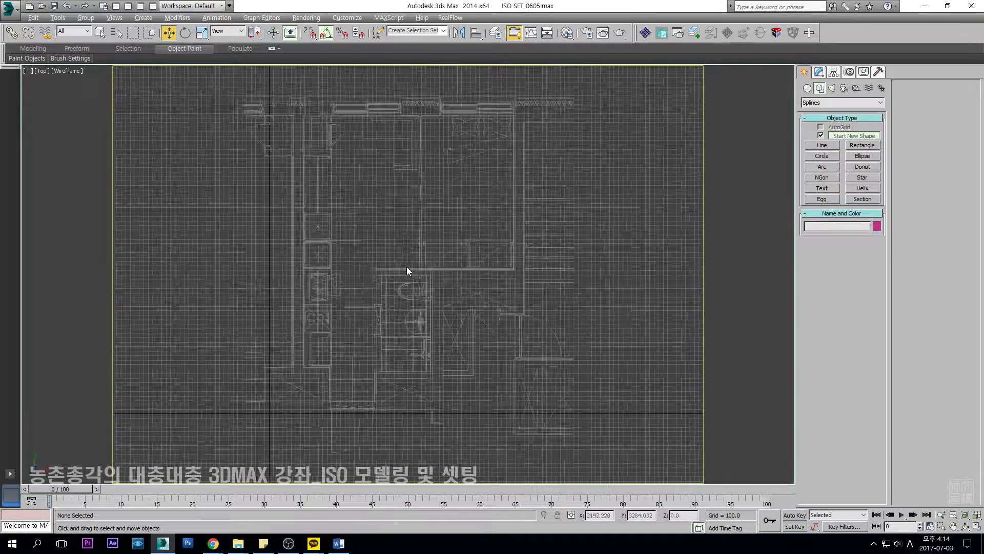
key(g)
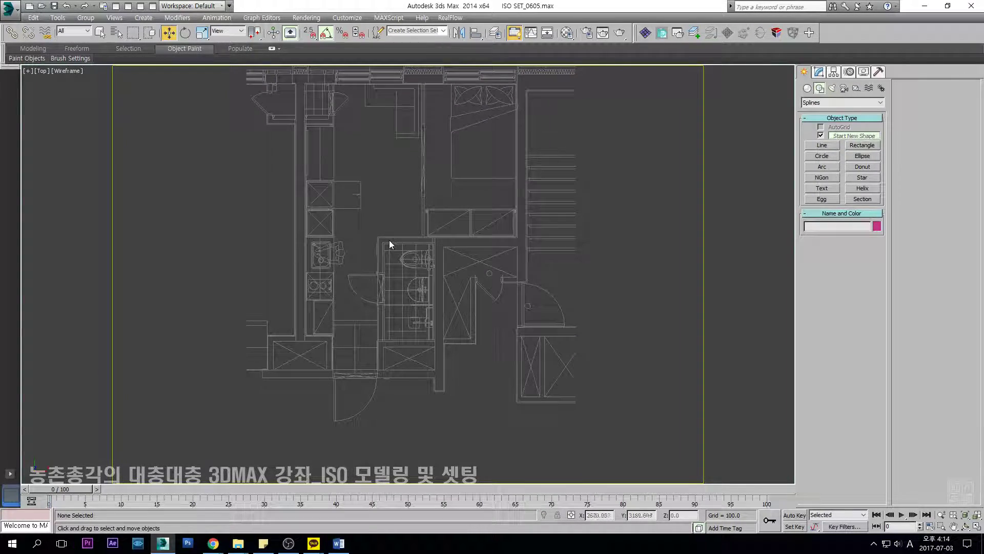
Start a snapped Line at the wall corner beside the entrance door and run it along the lower wall to the shaft's outer corner.
click(823, 145)
scroll(345, 301, up, 6)
key(s)
mouse_move(389, 235)
middle_down()
mouse_move(384, 299)
mouse_move(393, 277)
middle_up()
click(399, 378)
scroll(398, 379, down, 5)
scroll(262, 377, up, 4)
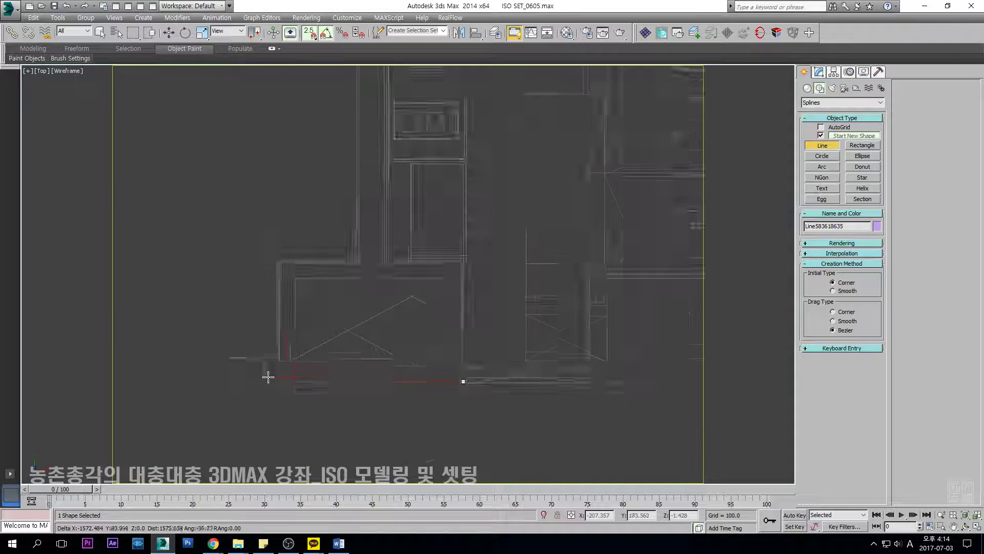
click(264, 384)
scroll(315, 444, down, 1)
key(BackSpace)
scroll(349, 413, up, 2)
scroll(264, 345, down, 1)
click(251, 346)
Continue the line up the shaft's outer side and across to the foot of the long vertical wall.
scroll(251, 213, up, 4)
scroll(240, 209, down, 3)
click(242, 210)
click(406, 207)
Run the line up the long wall's outer face to the window wall and across to the column's near corner.
scroll(480, 169, down, 3)
scroll(436, 200, up, 5)
scroll(411, 235, down, 5)
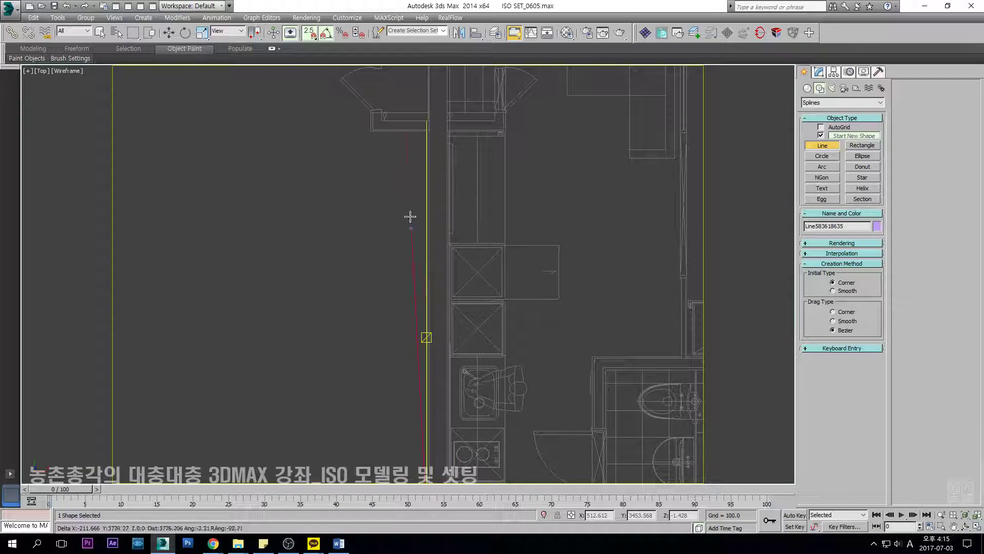
scroll(424, 241, up, 3)
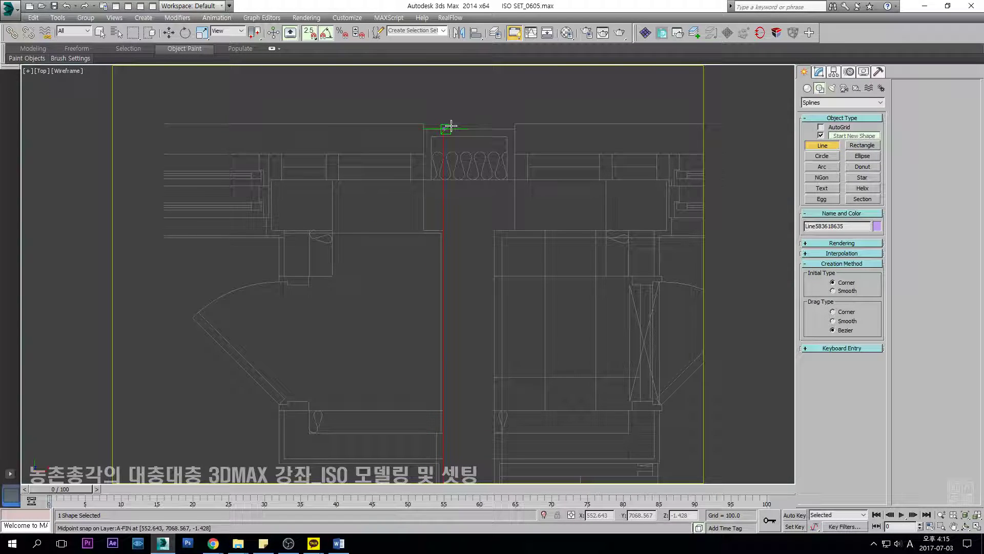
scroll(470, 150, down, 3)
scroll(580, 153, up, 4)
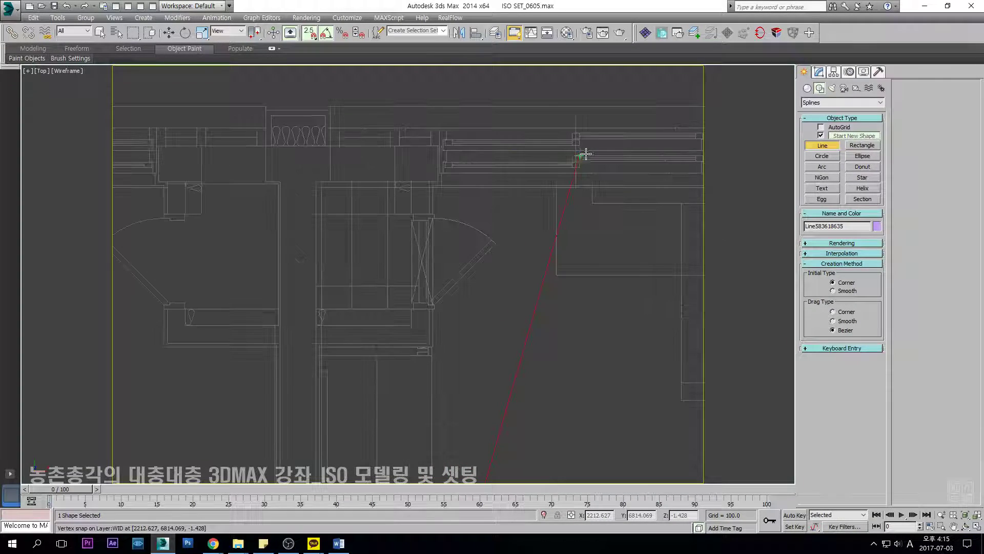
scroll(369, 196, down, 2)
scroll(556, 214, down, 2)
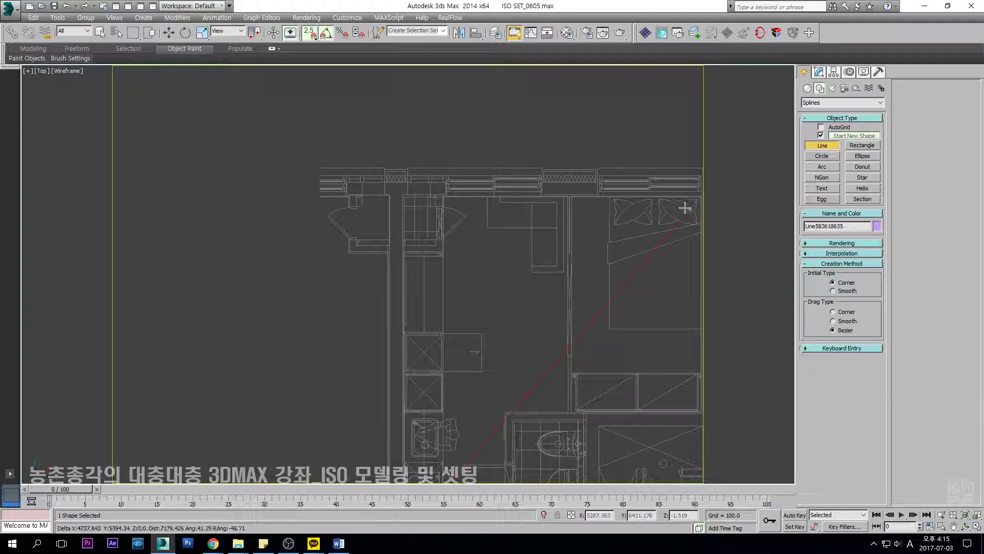
scroll(440, 176, up, 4)
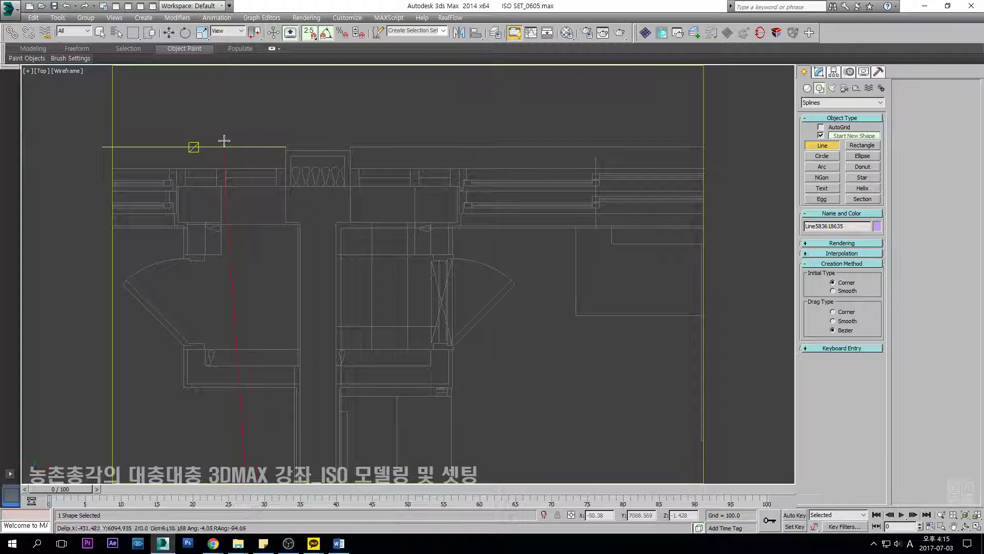
scroll(318, 264, up, 2)
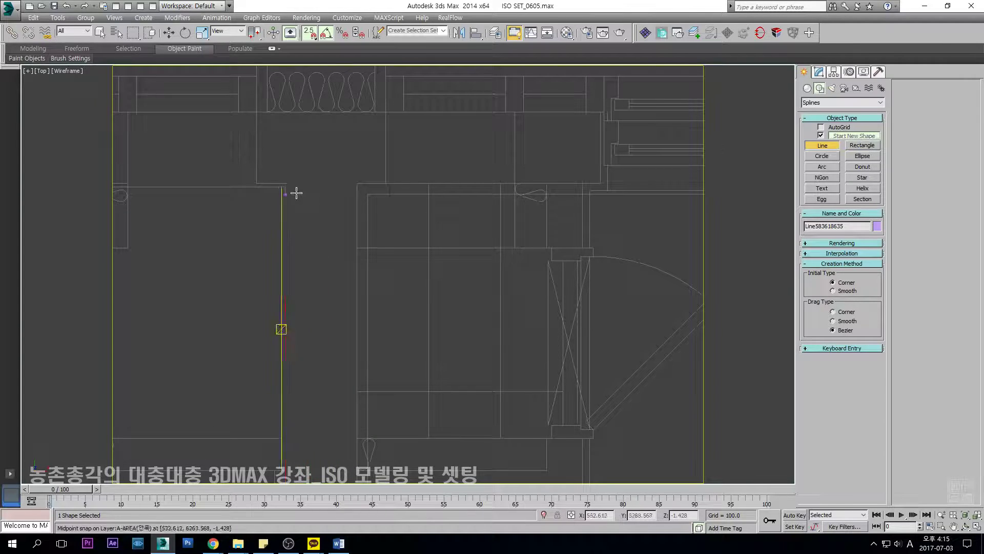
click(278, 184)
click(260, 181)
scroll(259, 181, down, 2)
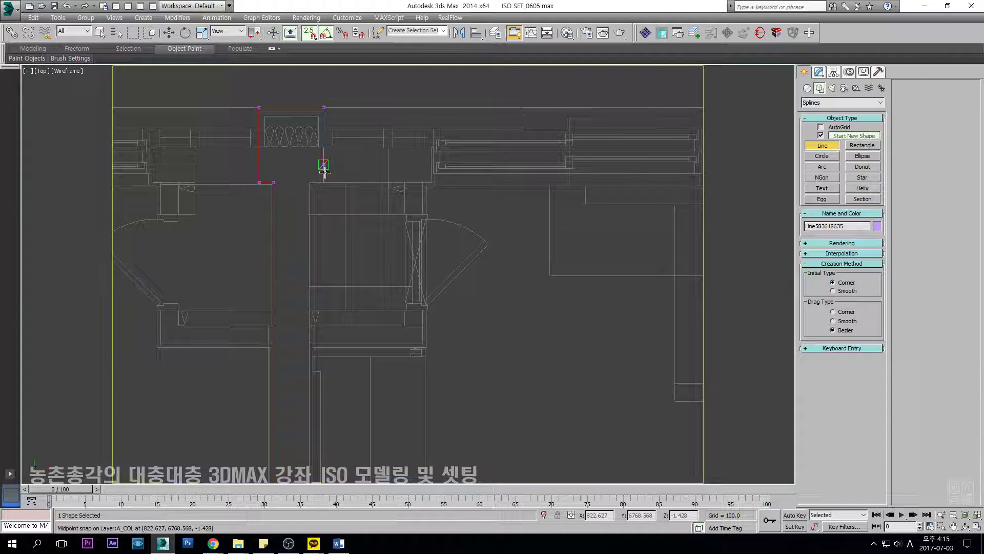
Correct the column's outer corner points and trace around its end to the inner edge of the window wall.
key(BackSpace)
click(259, 108)
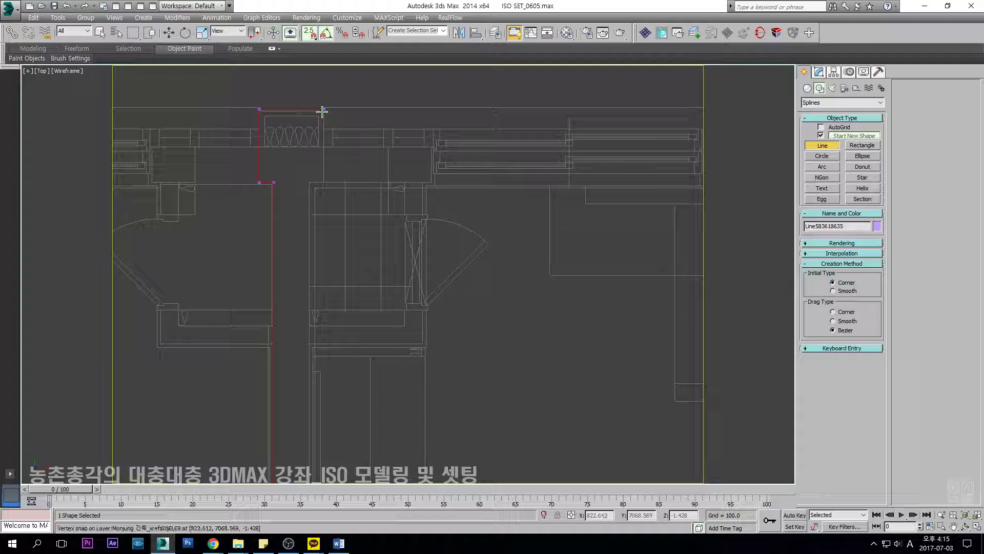
key(BackSpace)
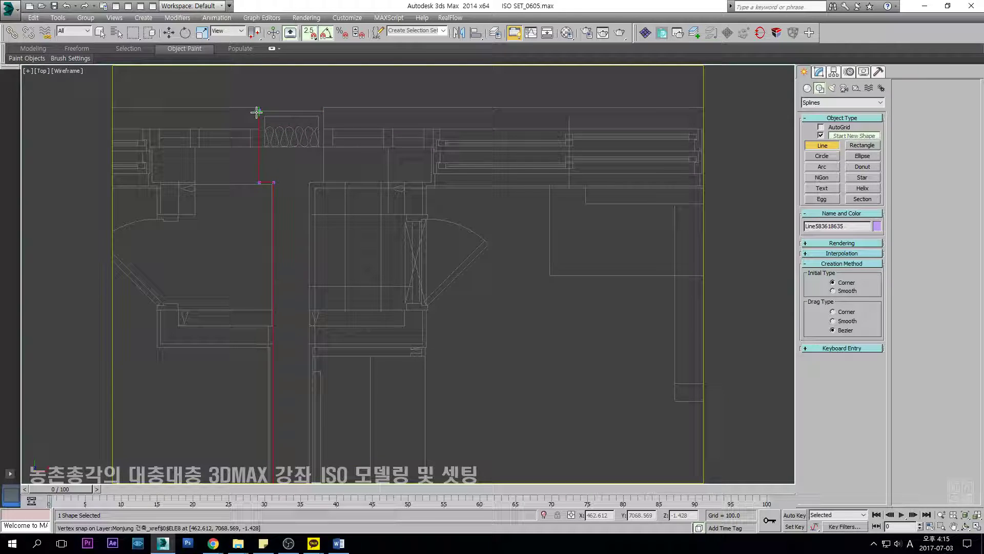
click(324, 110)
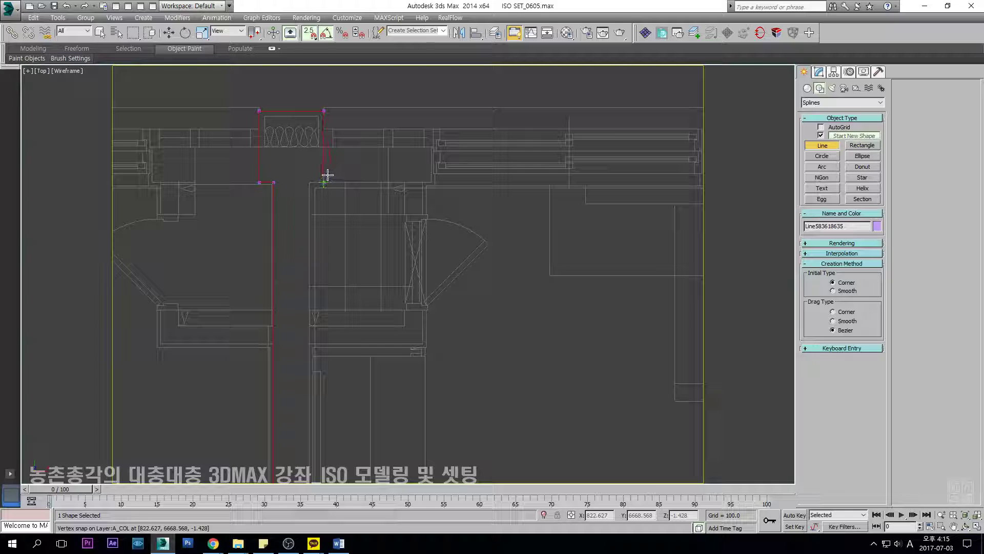
click(324, 147)
Trace the line along the window wall section to the window jamb and down to the room's finish line.
scroll(435, 154, up, 5)
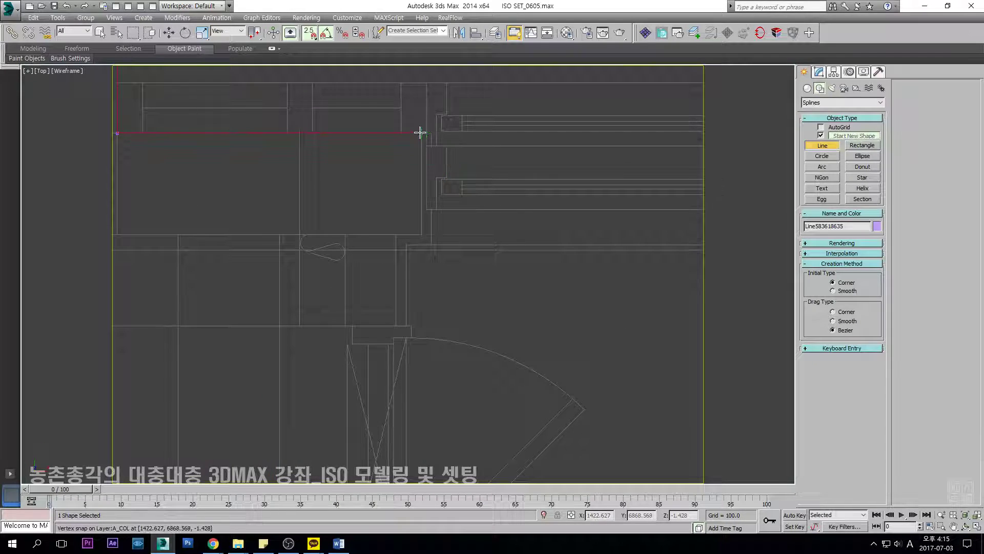
click(426, 129)
scroll(429, 251, down, 3)
click(429, 250)
Trace the short wall stub above the small room's door and return along the wall to the long wall's inner face.
scroll(427, 253, up, 2)
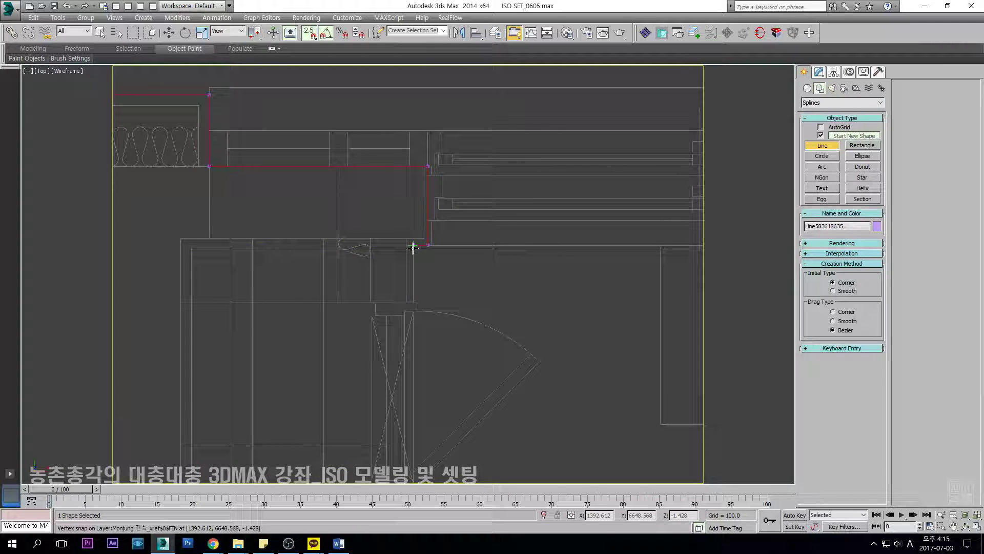
click(413, 245)
click(414, 303)
click(369, 238)
scroll(368, 233, down, 3)
click(272, 235)
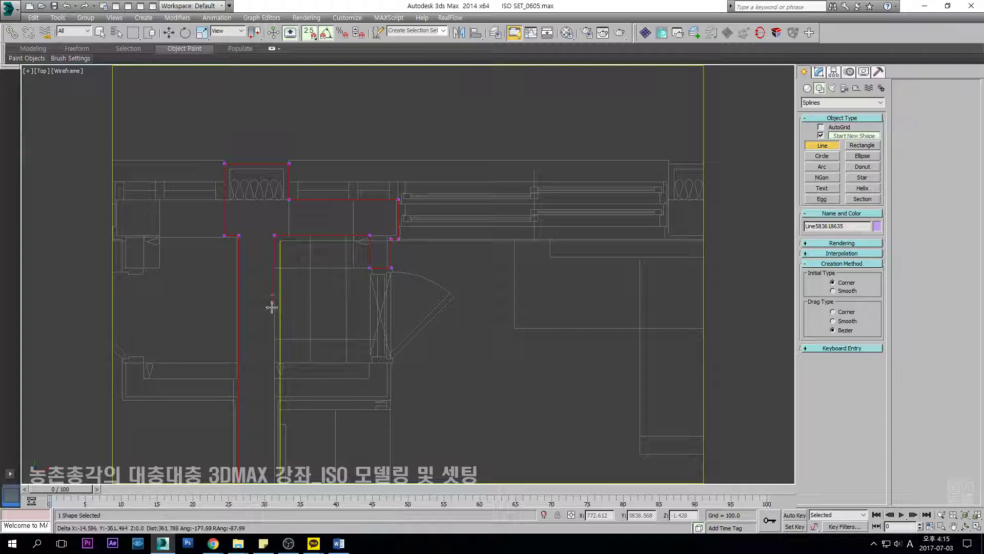
Run the line down the long wall's kitchen side to the shaft and along the shaft's upper edge to its corner.
scroll(276, 308, down, 4)
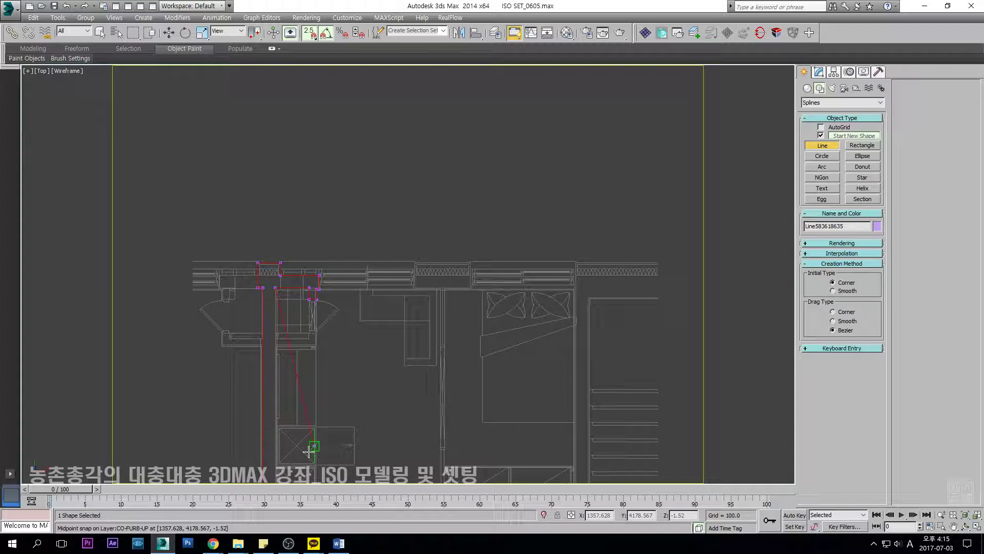
key(i)
key(i)
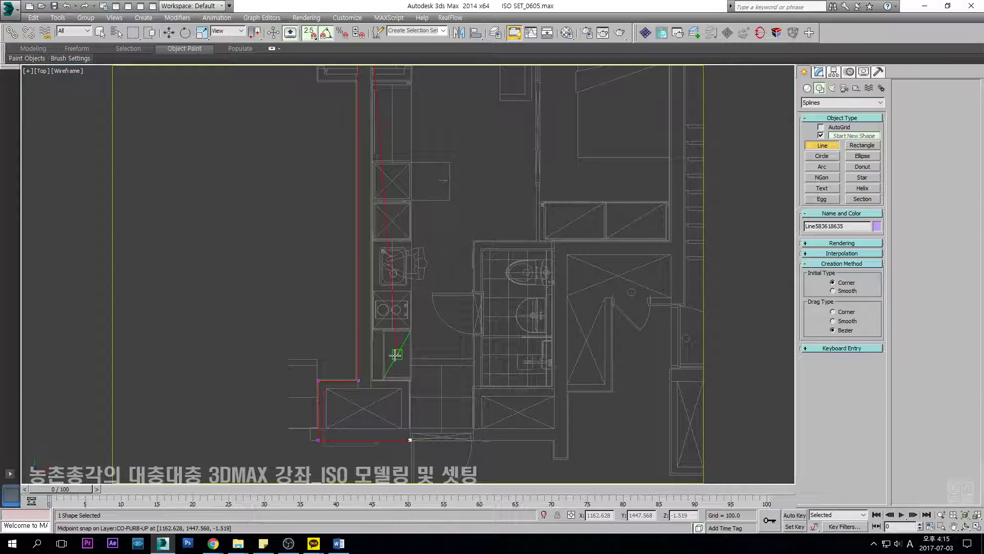
scroll(395, 354, up, 6)
click(352, 259)
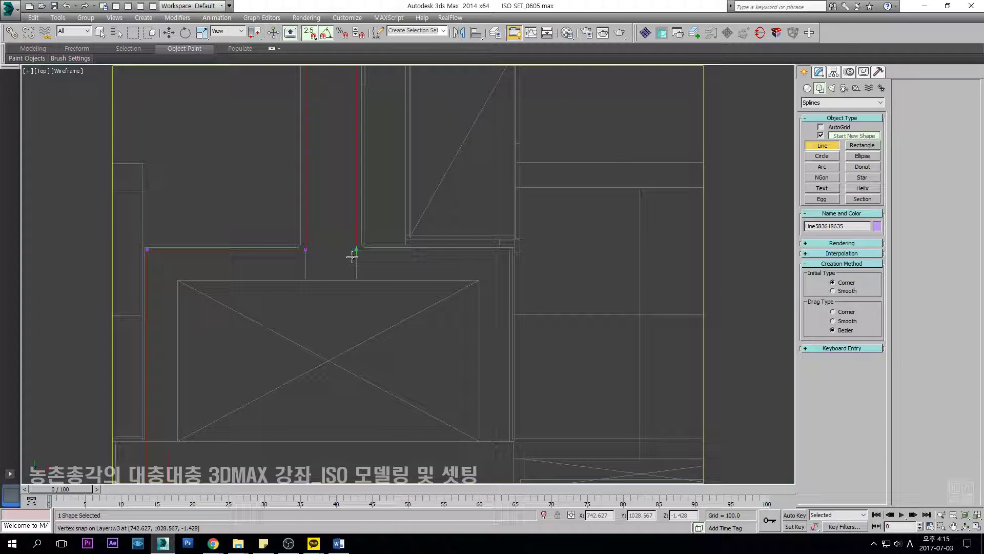
scroll(446, 257, up, 2)
click(534, 249)
Bring the line down the shaft's entrance side to its starting point and close the wall outline.
scroll(534, 249, down, 7)
scroll(549, 350, up, 5)
scroll(529, 256, up, 2)
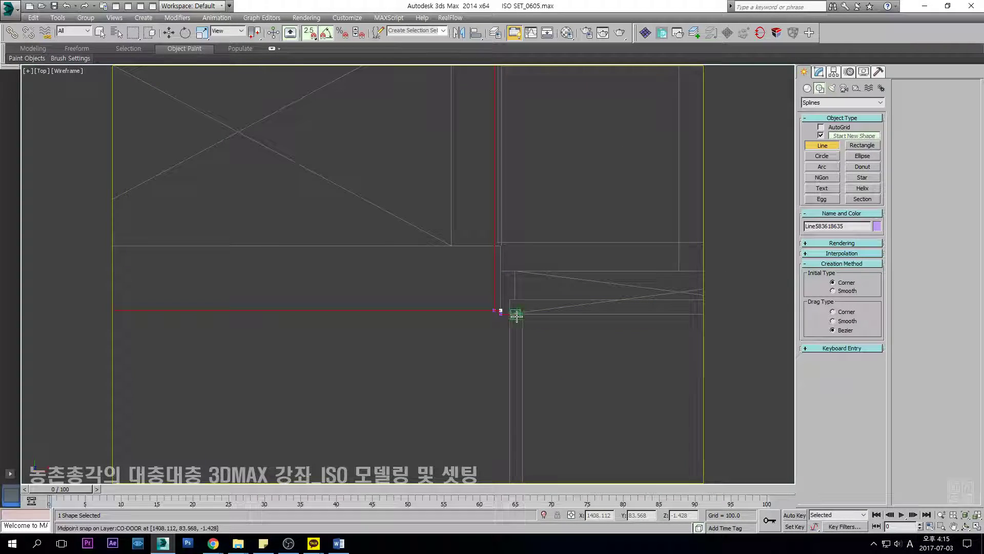
click(505, 316)
click(478, 303)
Align the wall outline's vertical edge beside the entrance with the finished wall face using snapping.
middle_drag(517, 128, 473, 324)
key(2)
click(452, 271)
key(1)
drag(489, 141, 481, 367)
scroll(535, 229, down, 1)
scroll(503, 368, up, 2)
key(s)
key(space)
Move the outline's horizontal segment above the shaft along Y to the finished wall face at Y 1048.568.
scroll(484, 354, down, 2)
middle_drag(481, 260, 488, 296)
scroll(487, 275, up, 2)
middle_drag(491, 184, 499, 274)
click(432, 156)
key(2)
click(453, 212)
scroll(532, 241, up, 1)
middle_drag(465, 239, 474, 273)
scroll(519, 232, up, 2)
key(s)
key(F6)
drag(483, 234, 486, 214)
key(s)
scroll(499, 226, down, 3)
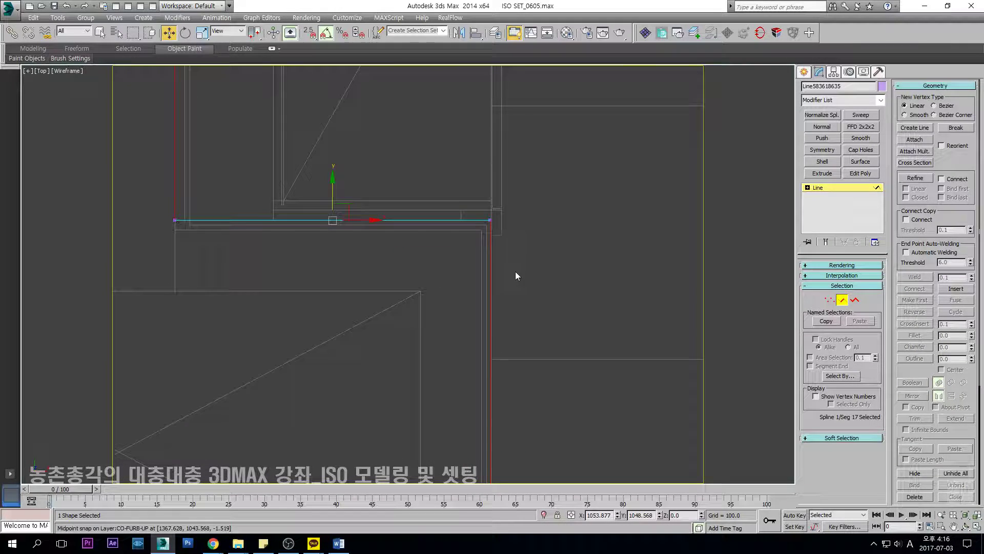
Align the outline's vertical segment on the shaft's entrance side with the finished wall face using snapping.
click(491, 283)
scroll(512, 218, up, 3)
key(s)
drag(452, 223, 458, 266)
key(s)
key(space)
scroll(487, 259, down, 4)
Adjust the outline's remaining segments around the shaft to the plan's wall lines using snapping.
click(482, 273)
scroll(481, 271, down, 2)
middle_drag(435, 220, 411, 376)
drag(406, 225, 320, 268)
click(383, 319)
drag(409, 299, 322, 324)
drag(327, 303, 352, 325)
middle_drag(352, 427, 329, 335)
scroll(333, 340, up, 4)
key(s)
key(space)
drag(285, 283, 312, 294)
key(s)
key(space)
Inspect the outline's corners at the long wall's window end and leave sub-object editing.
scroll(388, 303, down, 6)
middle_drag(410, 222, 435, 410)
middle_drag(438, 128, 441, 211)
scroll(436, 226, up, 4)
scroll(436, 227, up, 4)
drag(460, 185, 427, 233)
scroll(464, 229, down, 4)
middle_drag(493, 243, 474, 240)
scroll(530, 236, up, 4)
scroll(532, 236, down, 4)
click(841, 188)
Trace the insulated wall column between the two windows as a closed line snapped to its four corners.
middle_drag(574, 259, 231, 276)
click(804, 72)
click(822, 145)
scroll(392, 205, up, 5)
key(s)
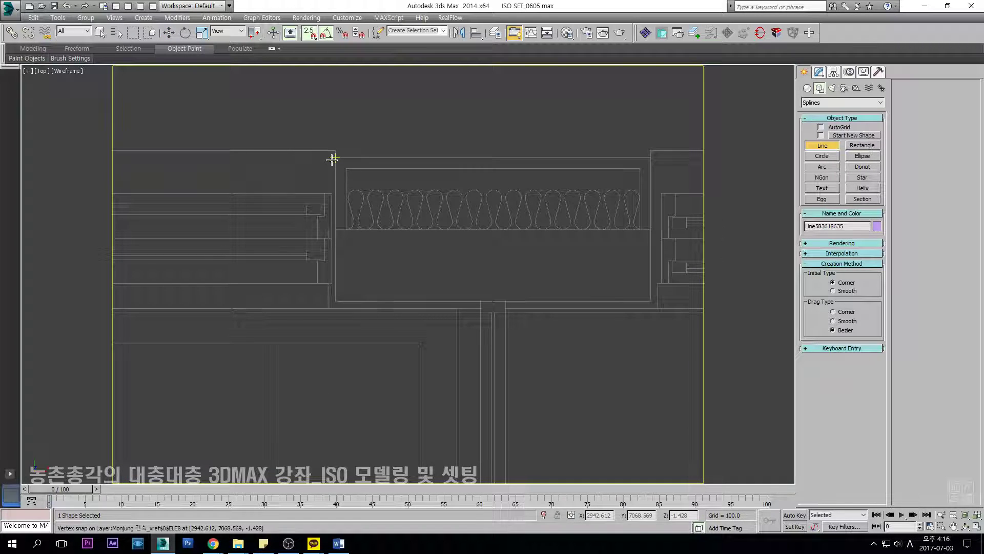
click(651, 301)
click(336, 301)
click(335, 158)
key(Return)
scroll(363, 263, down, 10)
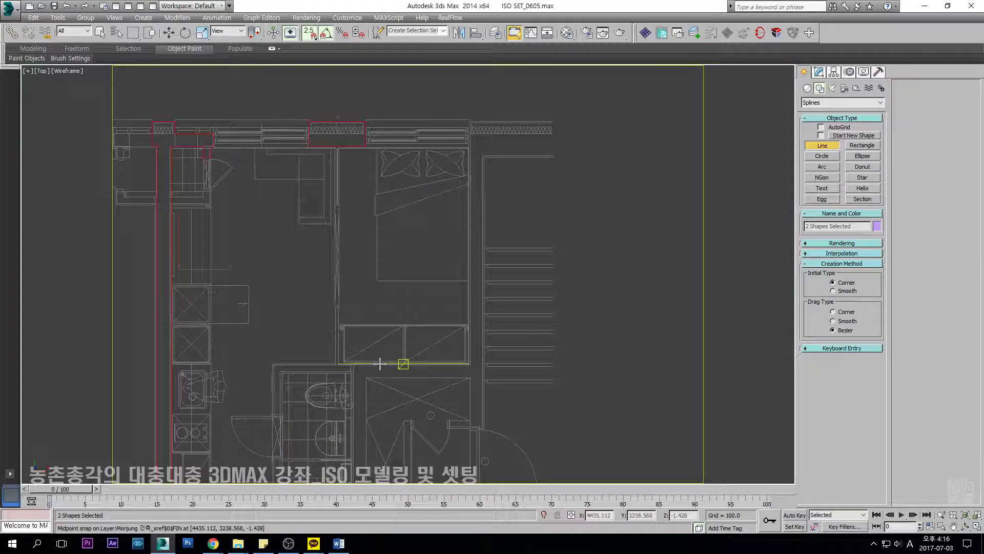
Start a new line at the outer wall corner beside the bedroom window and run it down to the wardrobe corner.
scroll(465, 107, up, 6)
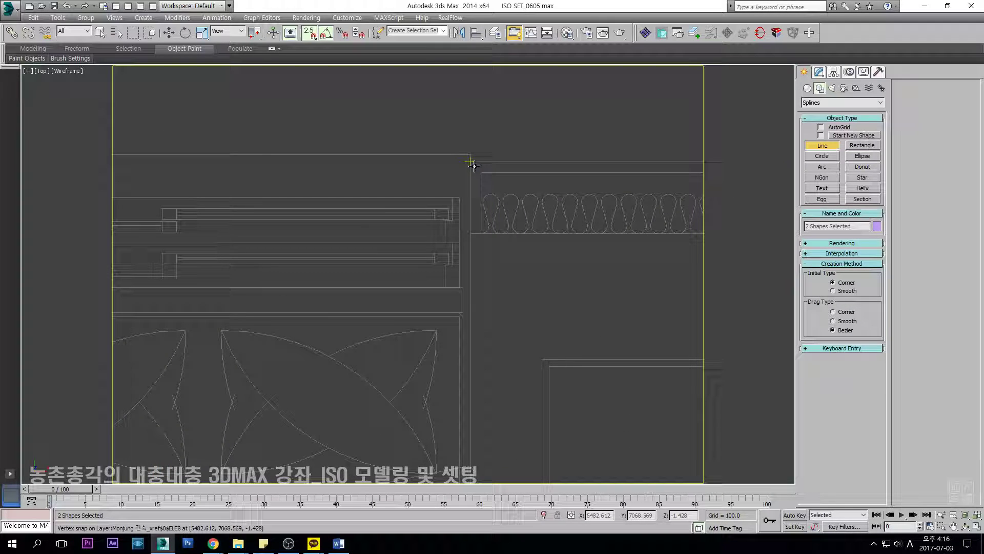
click(472, 165)
scroll(472, 165, down, 2)
scroll(538, 451, down, 3)
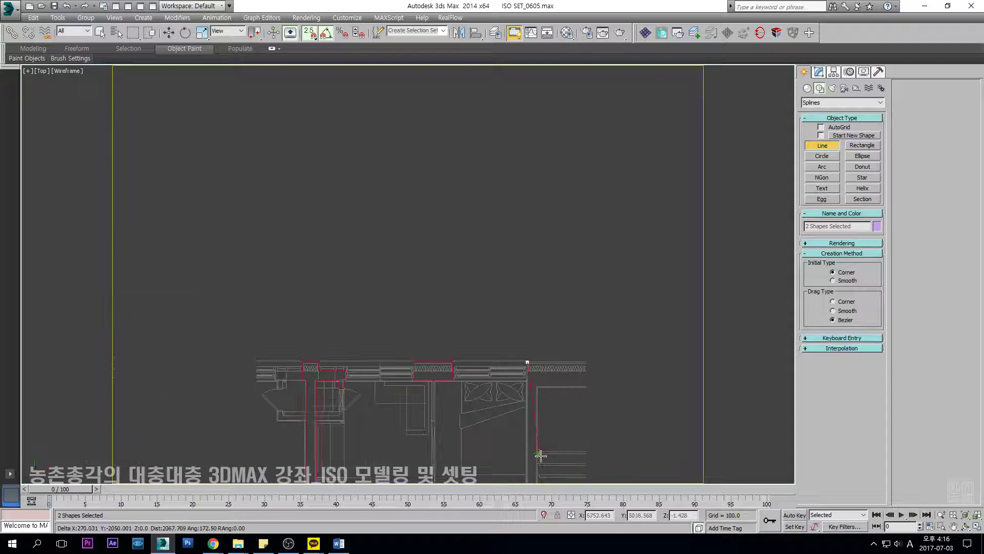
middle_drag(540, 468, 405, 333)
scroll(409, 359, up, 3)
scroll(391, 324, up, 1)
click(382, 321)
Run the line behind the wardrobes to the bathroom's outer corner, then down and across the upper door jamb.
scroll(383, 321, down, 2)
scroll(198, 338, up, 4)
scroll(266, 321, down, 3)
middle_drag(268, 323, 556, 254)
scroll(413, 277, up, 2)
click(380, 199)
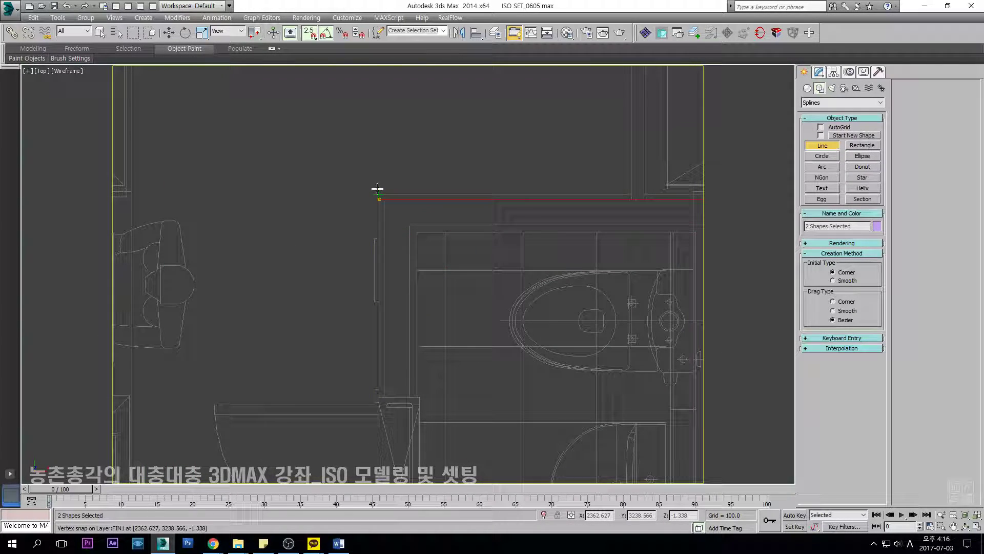
scroll(379, 195, down, 2)
scroll(385, 246, up, 4)
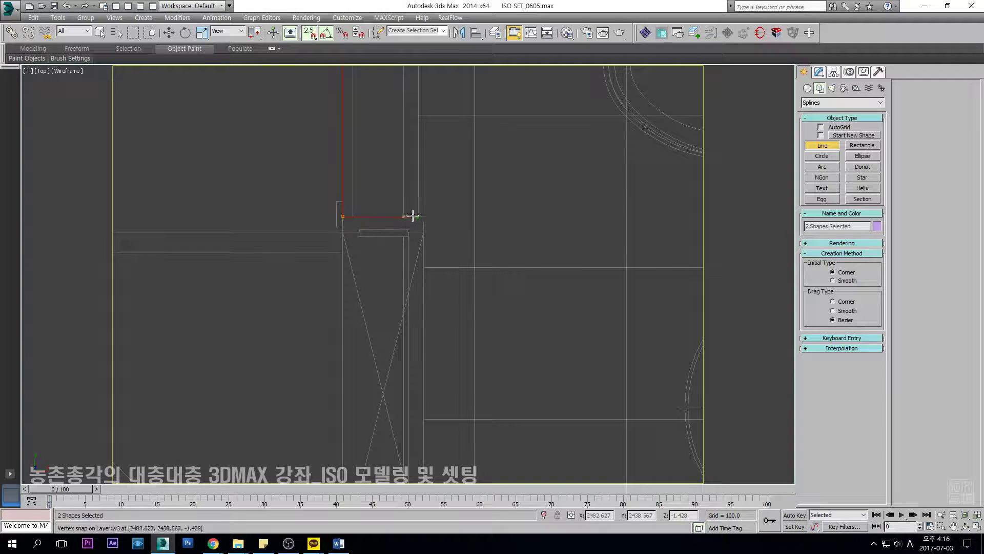
click(419, 216)
Continue the line up the bathroom's inner wall face and across to the inside corner behind the toilet.
scroll(421, 212, down, 3)
middle_drag(433, 186, 408, 261)
middle_drag(395, 153, 407, 246)
scroll(408, 246, up, 2)
click(404, 279)
scroll(405, 279, down, 3)
scroll(602, 286, up, 3)
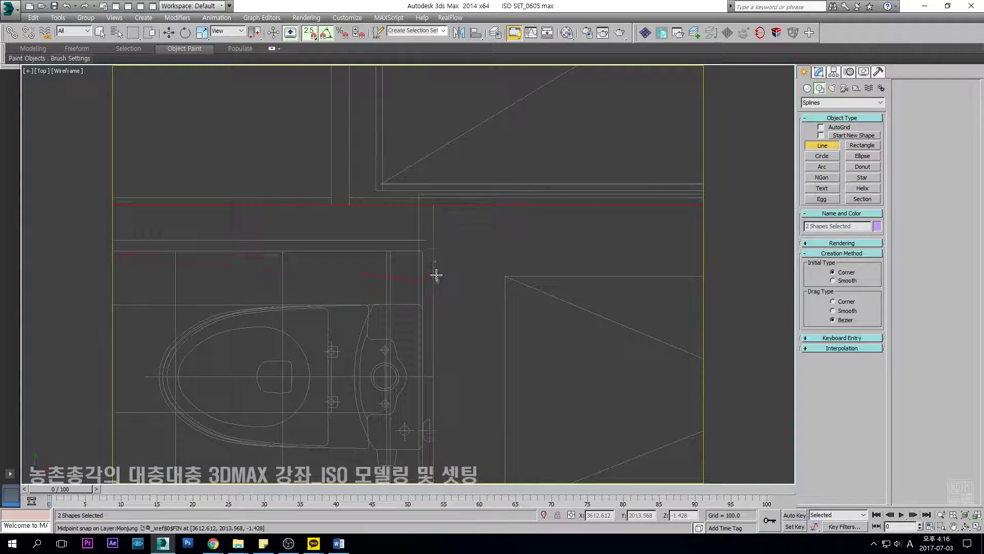
click(431, 253)
Trace the rest of the bathroom's inner walls around the shower to the lower door jamb and across it.
scroll(435, 256, down, 3)
middle_drag(433, 423, 408, 190)
scroll(341, 222, up, 3)
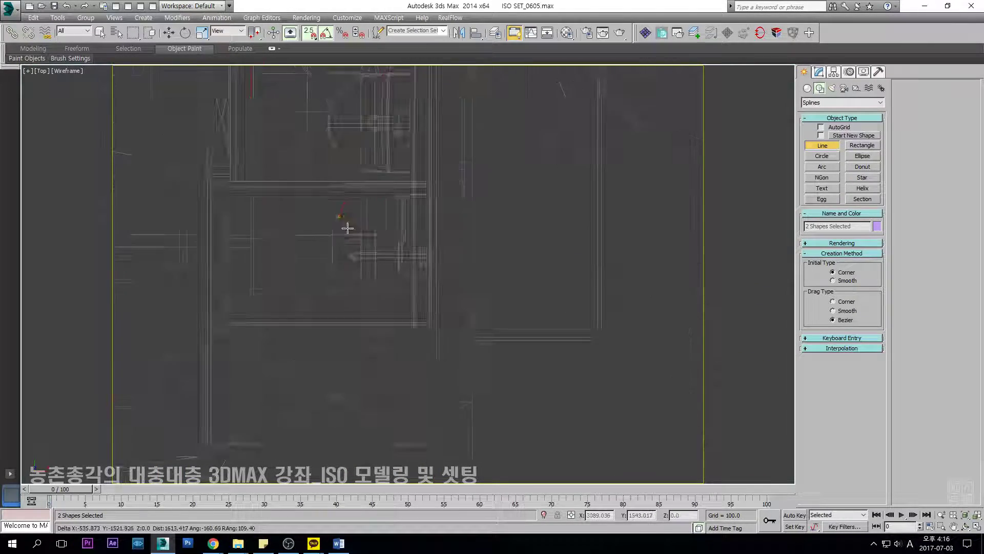
click(505, 421)
scroll(514, 417, down, 3)
scroll(438, 426, up, 3)
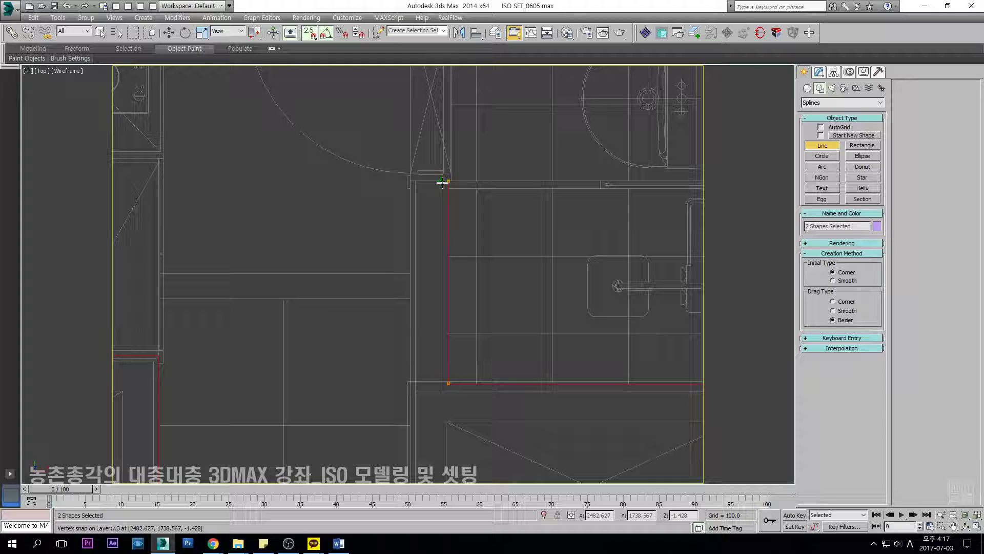
click(409, 190)
Run the line down beside the entrance to the outer face and along it to the far wall corner.
scroll(405, 180, down, 5)
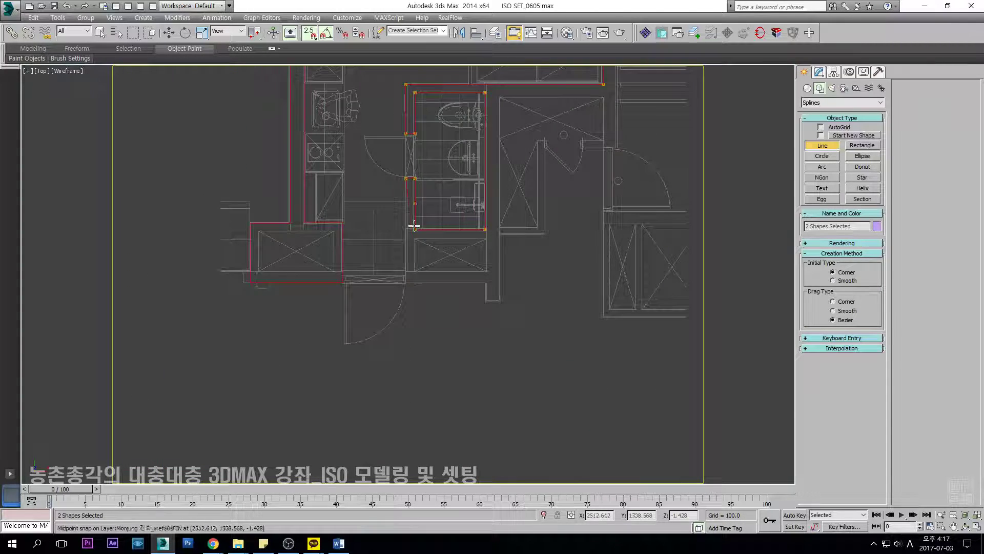
scroll(429, 171, up, 5)
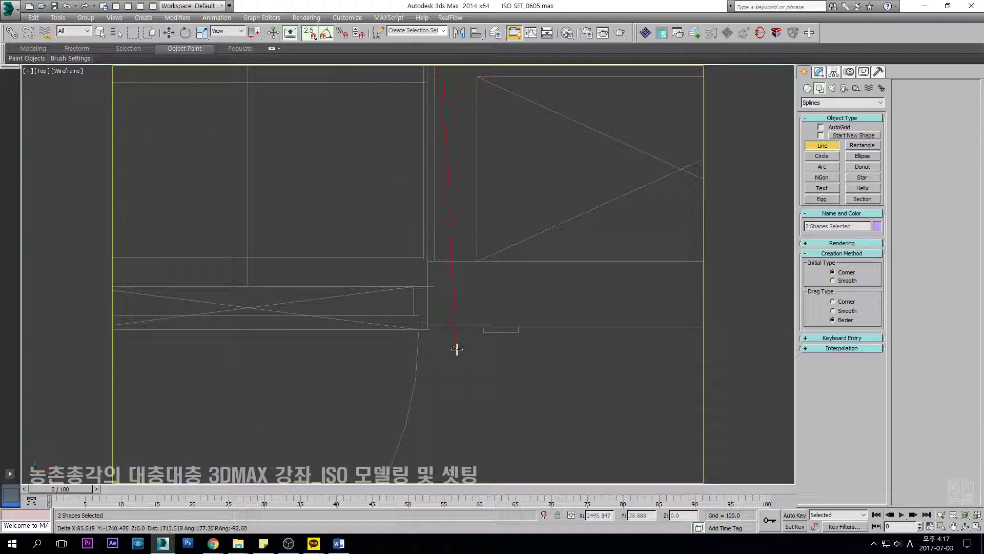
click(440, 324)
scroll(441, 324, down, 4)
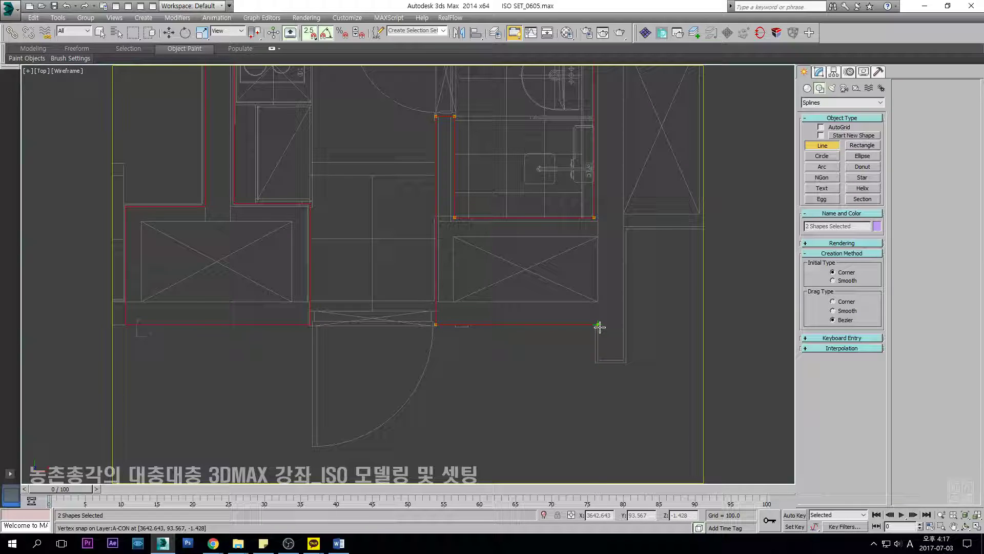
click(636, 318)
scroll(636, 318, up, 4)
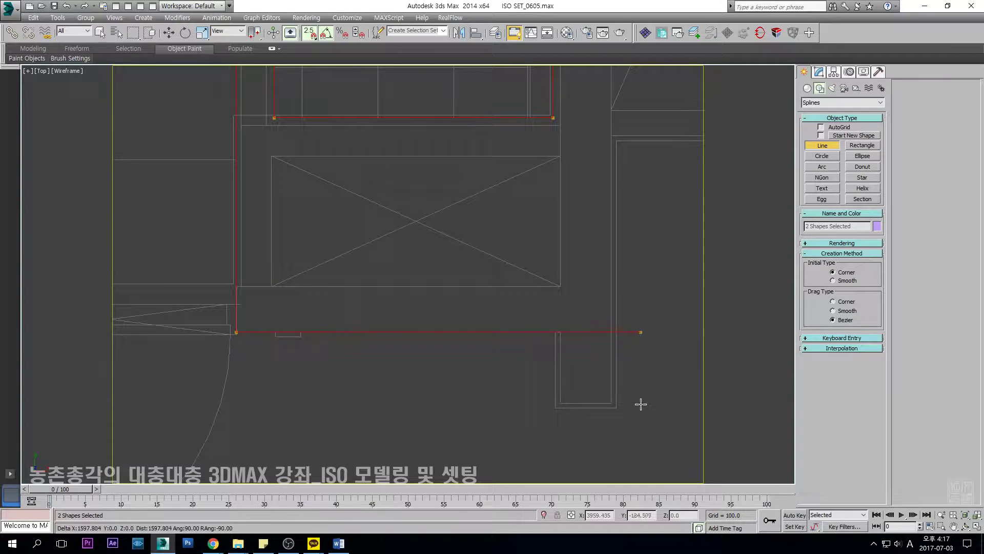
click(622, 406)
scroll(619, 402, down, 4)
Bring the line up the wall's outer side behind the bathroom and across to the stair-side wall corner.
key(i)
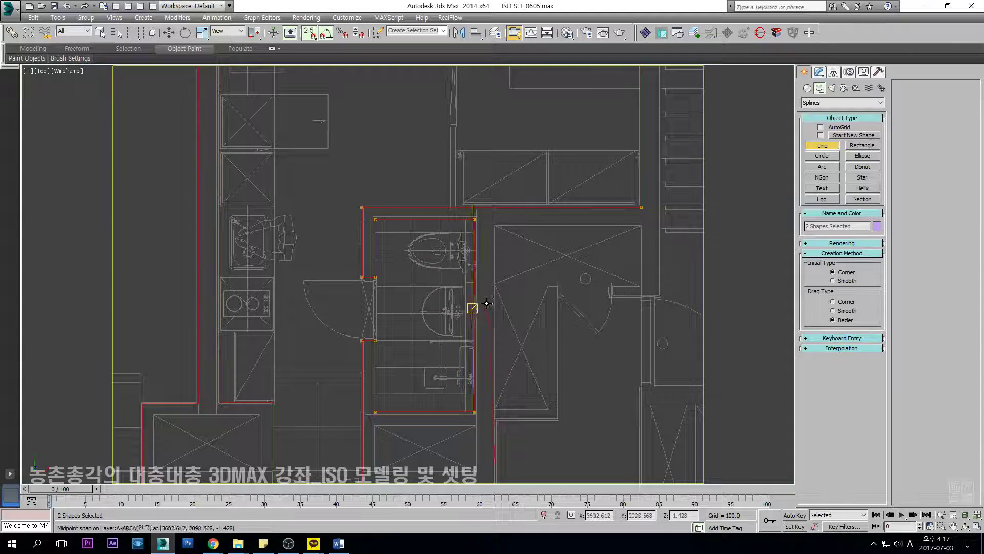
scroll(498, 285, up, 2)
click(499, 193)
scroll(500, 191, down, 3)
scroll(630, 198, up, 3)
click(610, 193)
Run the line up the stair-side wall face to its top and close the spline at its starting point.
scroll(622, 287, down, 3)
key(i)
scroll(443, 171, up, 5)
click(470, 135)
click(430, 139)
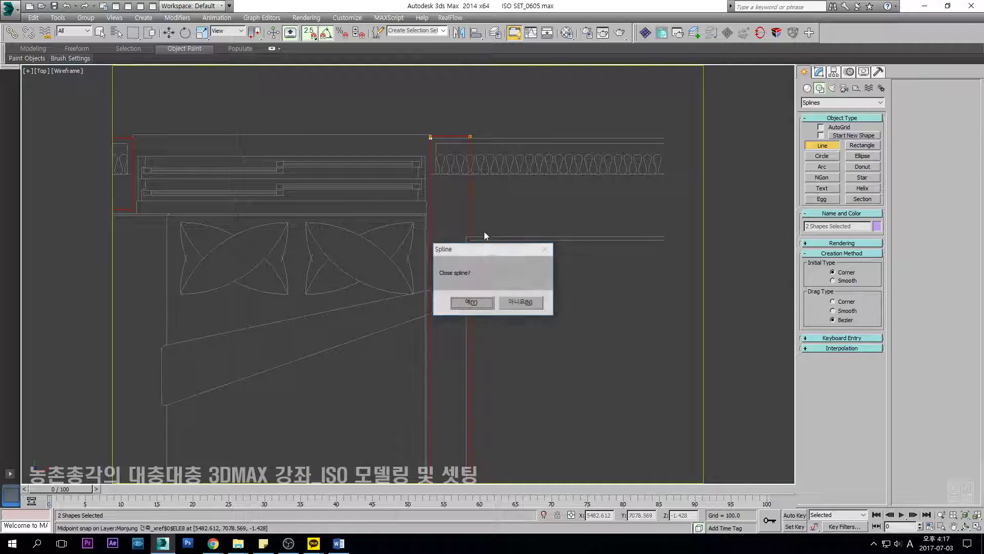
click(468, 301)
Align the new outline's top vertex on the stair side with its starting vertex at Y 7068.569 using snapping.
scroll(439, 147, up, 5)
key(1)
click(421, 193)
drag(585, 158, 513, 207)
drag(557, 129, 512, 208)
key(s)
drag(531, 157, 425, 194)
key(space)
key(s)
key(space)
Draw a snapped rectangle over the crossed shaft opening below the kitchen cabinets.
scroll(437, 194, down, 10)
middle_drag(445, 379, 564, 179)
scroll(445, 235, up, 2)
middle_drag(391, 274, 424, 224)
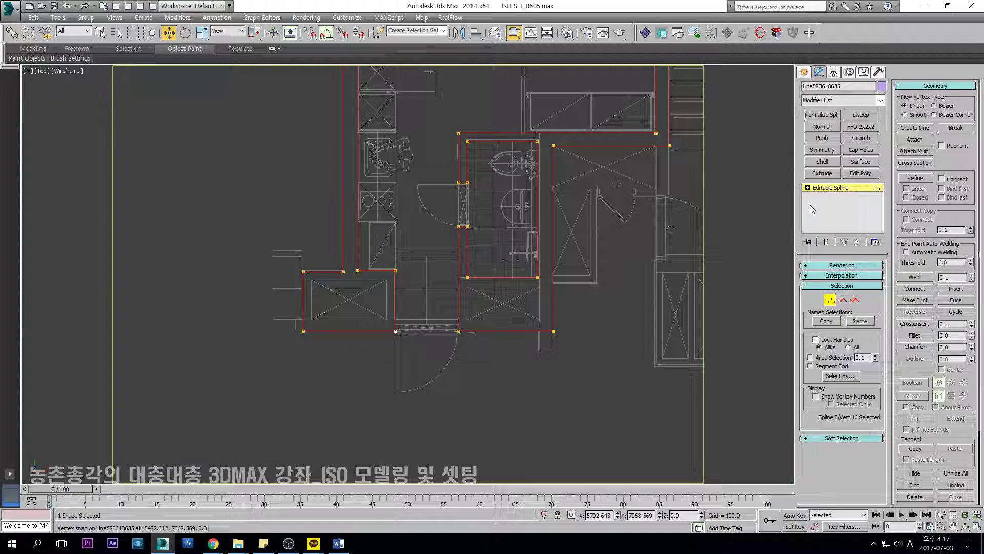
click(804, 71)
click(820, 88)
click(863, 145)
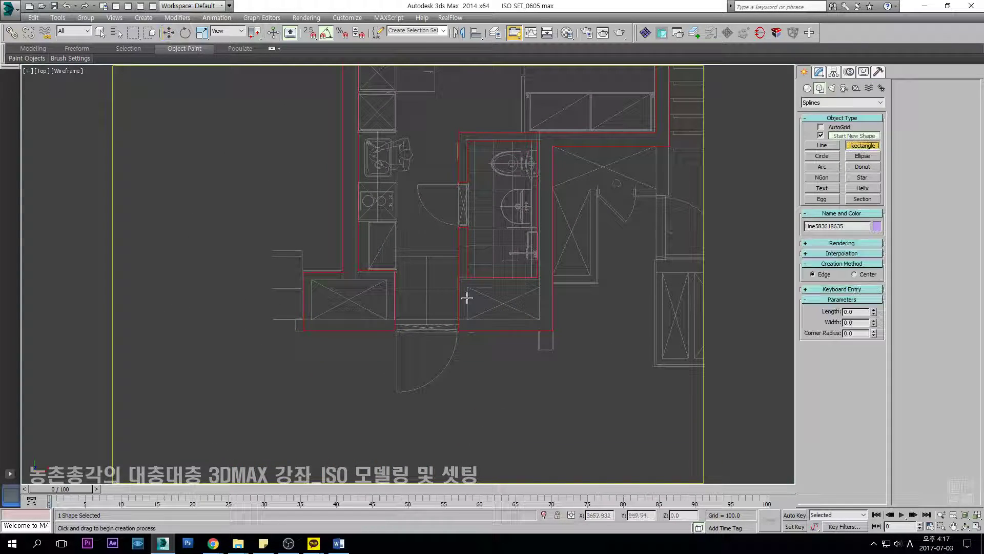
scroll(396, 277, up, 4)
key(s)
drag(389, 269, 238, 350)
Draw a second snapped rectangle over the crossed shaft opening below the bathroom.
scroll(318, 308, down, 3)
scroll(434, 297, up, 3)
drag(435, 297, 579, 358)
scroll(581, 360, down, 4)
key(s)
key(w)
Attach both shaft rectangles to the wall spline.
drag(635, 298, 561, 349)
click(578, 279)
key(a)
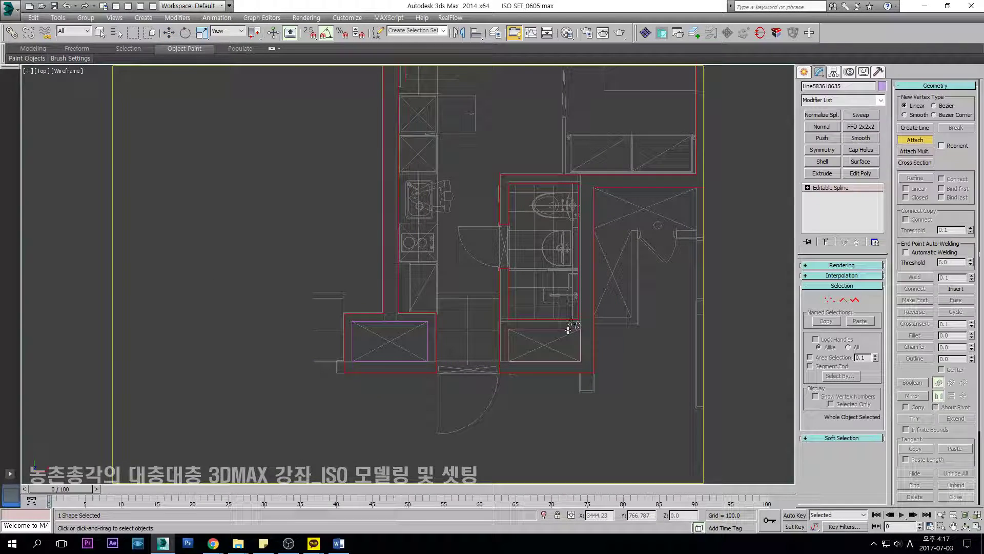
click(419, 321)
scroll(476, 319, down, 3)
key(w)
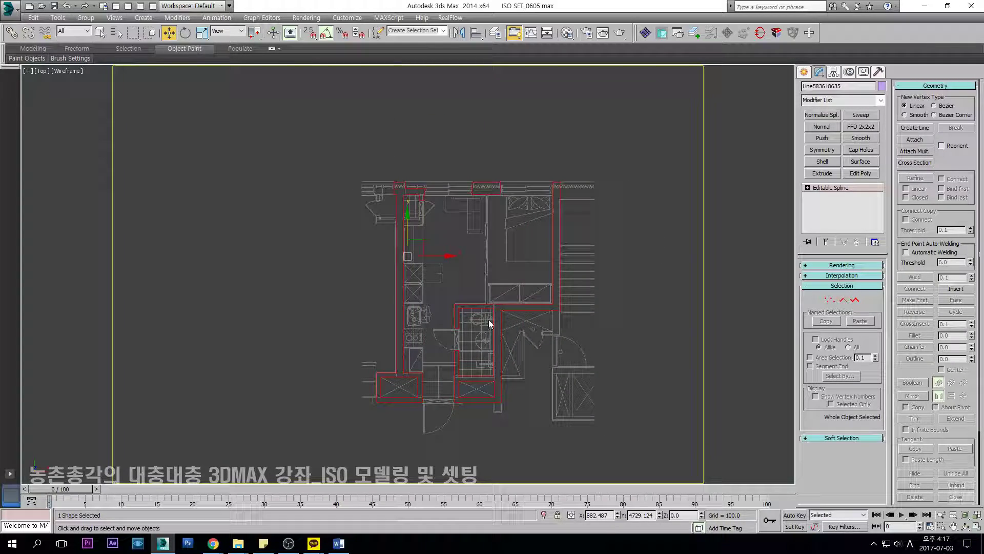
Move the room-side edge of the column between the windows to the finished wall line using snapping.
scroll(484, 299, up, 2)
scroll(484, 299, down, 1)
scroll(461, 287, down, 2)
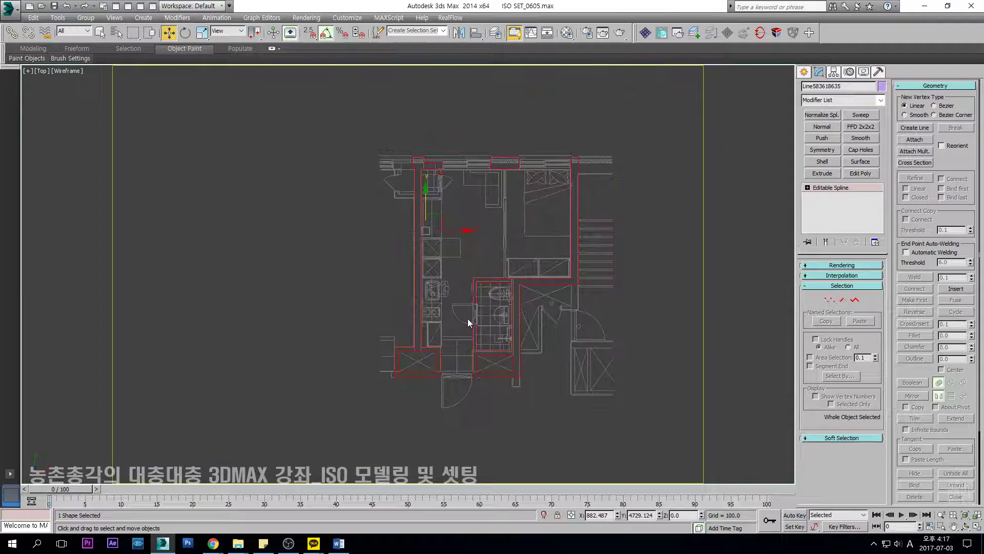
scroll(487, 235, up, 4)
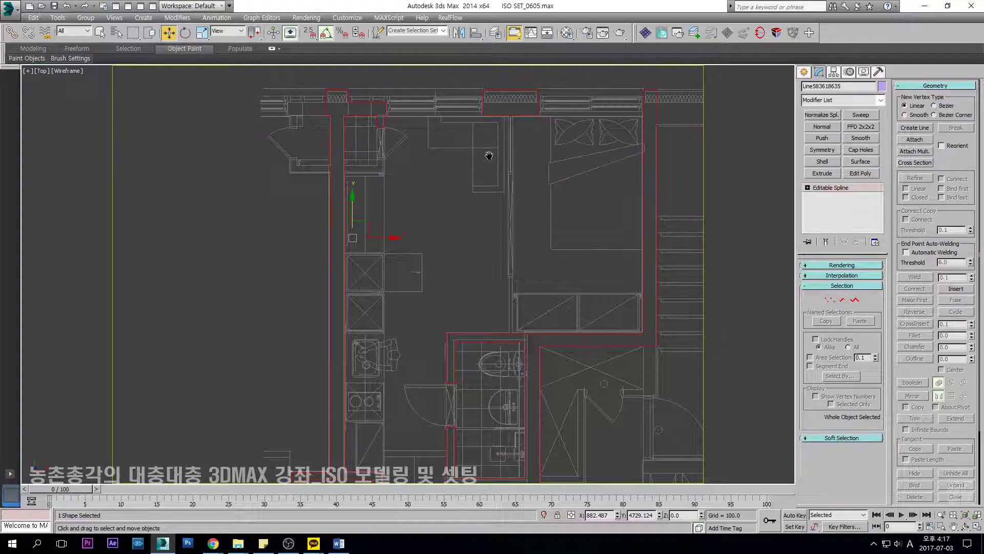
scroll(543, 350, up, 4)
scroll(542, 351, up, 2)
key(2)
click(531, 308)
key(space)
scroll(278, 323, up, 3)
key(s)
drag(259, 293, 259, 285)
key(s)
key(space)
scroll(359, 286, down, 8)
click(827, 190)
Extrude the combined wall spline to wall height and display the walls shaded with edges.
middle_drag(622, 149, 568, 209)
click(822, 173)
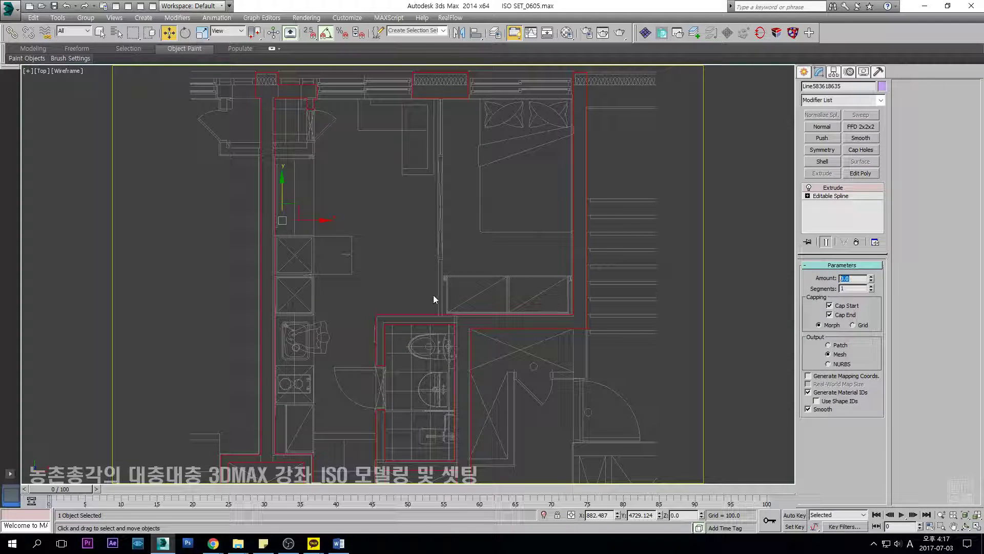
text(170)
key(F3)
mouse_move(374, 312)
alt+middle_down()
mouse_move(365, 257)
mouse_move(608, 267)
alt+middle_up()
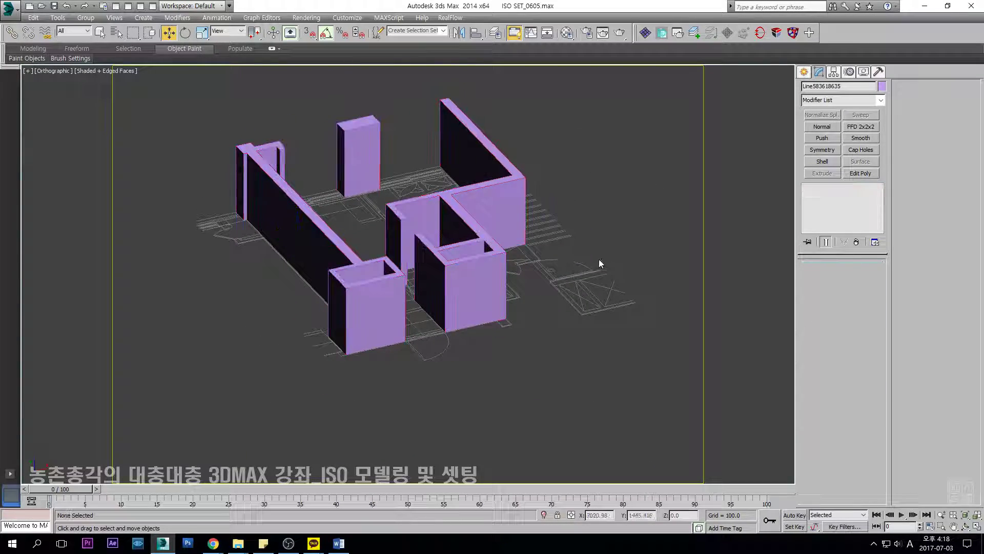
key(t)
key(F3)
click(509, 171)
key(F3)
key(F3)
click(804, 71)
click(863, 146)
scroll(358, 173, up, 8)
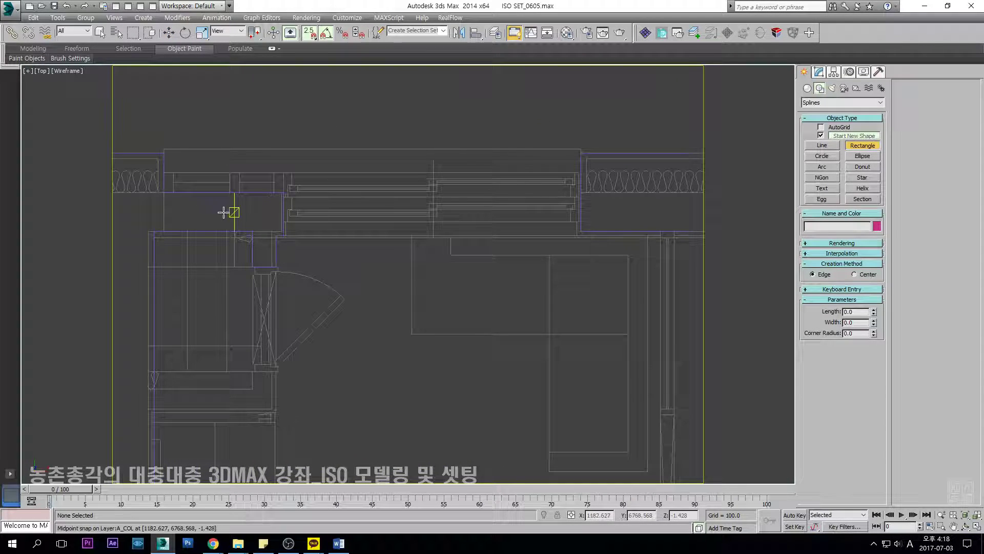
key(w)
Move the recessed outer edge of the wall corner beside the living-room window out to the exterior wall line using snapping.
middle_drag(227, 213, 393, 196)
key(s)
key(s)
drag(395, 166, 379, 200)
key(1)
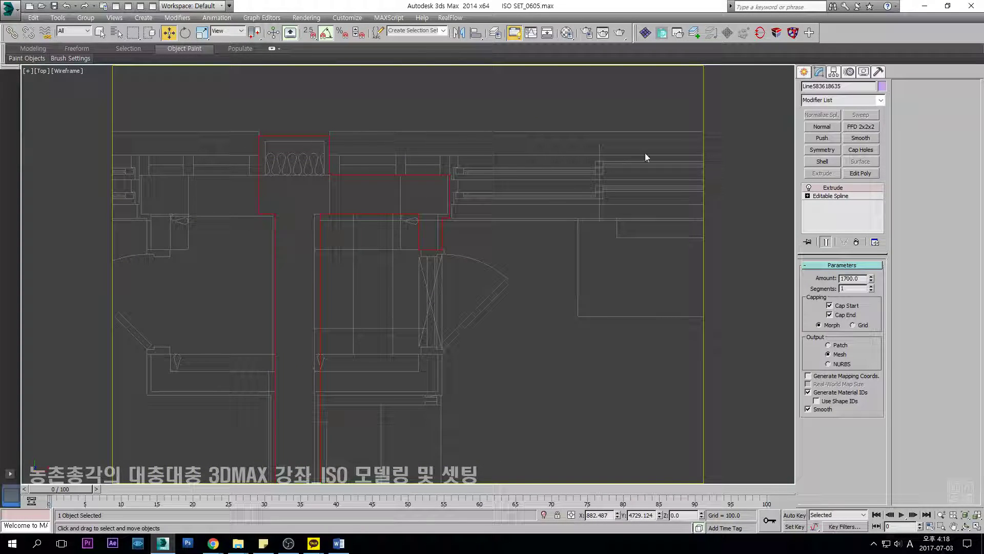
click(841, 198)
middle_drag(467, 170, 167, 199)
scroll(344, 203, down, 2)
middle_drag(343, 203, 525, 207)
key(2)
click(336, 203)
scroll(329, 205, up, 4)
key(s)
drag(259, 205, 256, 177)
key(s)
key(2)
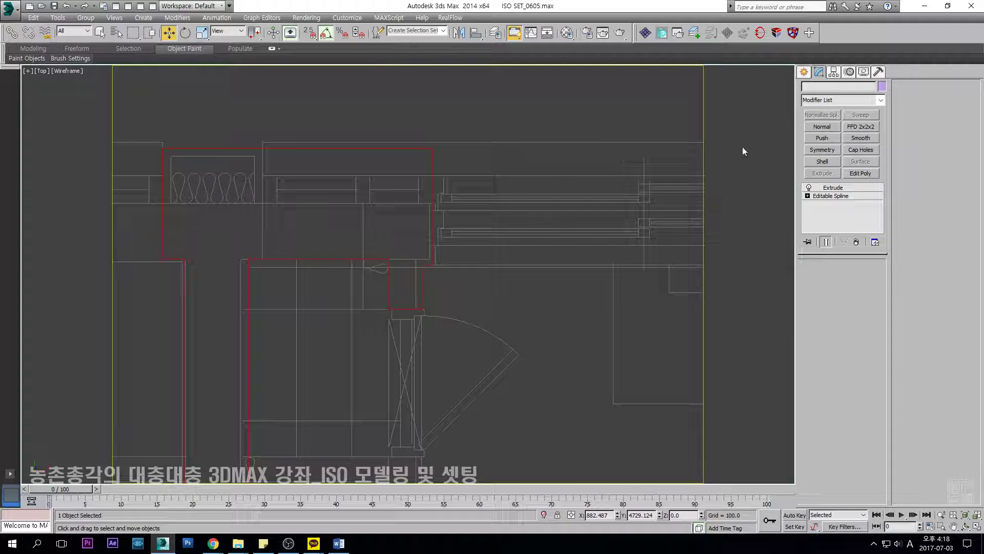
Delete the redundant vertices along the outer edge of that wall corner and return to the Extrude level.
click(861, 196)
key(1)
drag(293, 103, 239, 195)
scroll(275, 178, down, 5)
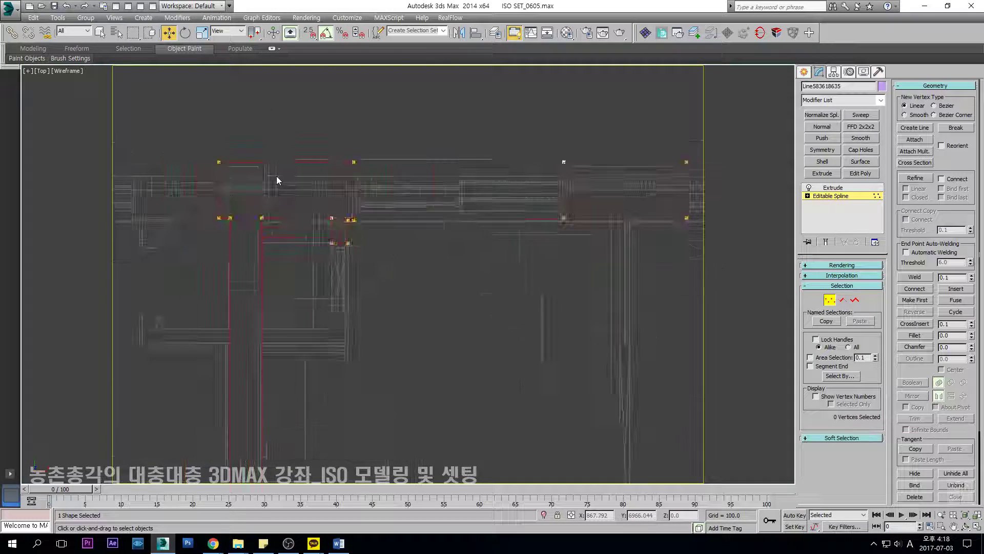
click(698, 167)
click(835, 188)
Examine the extruded walls shaded with edges from an isometric angle.
key(F3)
scroll(462, 280, down, 4)
alt+middle_drag(452, 291, 419, 240)
scroll(566, 278, up, 2)
scroll(580, 281, up, 2)
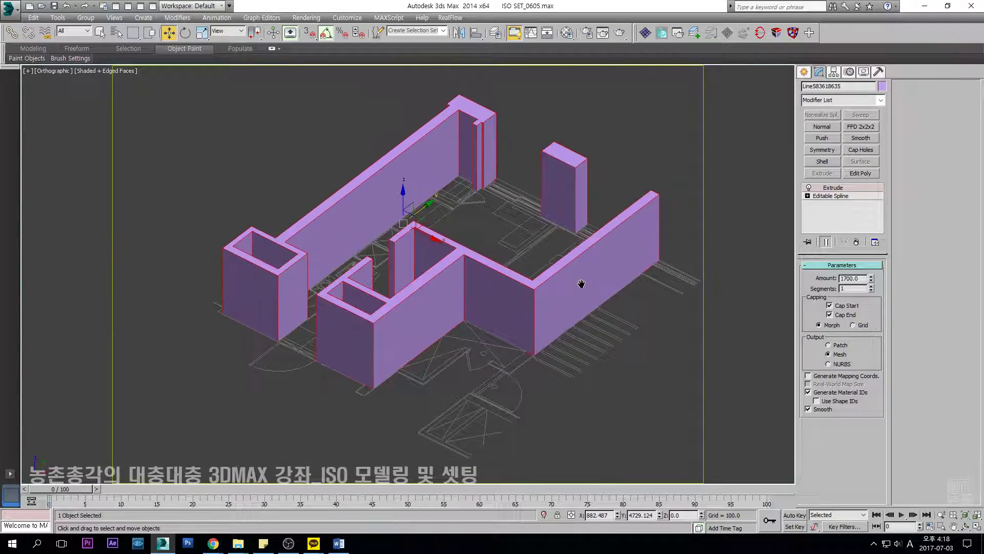
key(c)
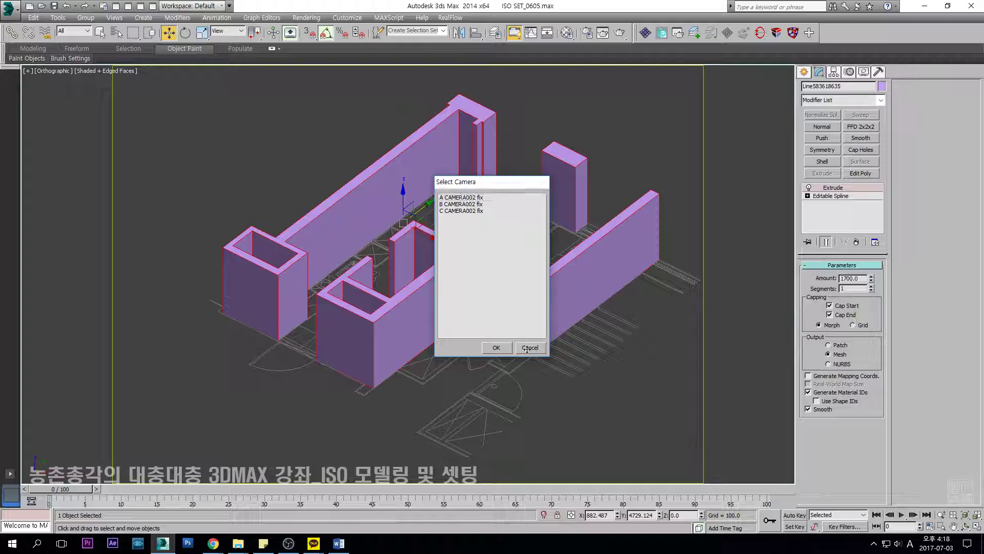
click(530, 347)
Switch to Chrome and search Google for "아이소메트릭".
click(213, 543)
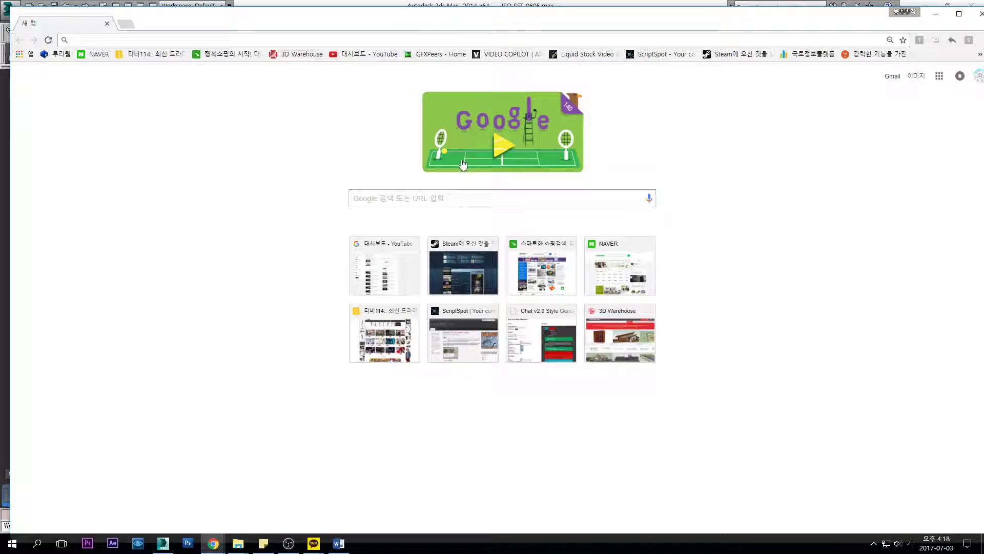
click(450, 197)
text(dkdltha)
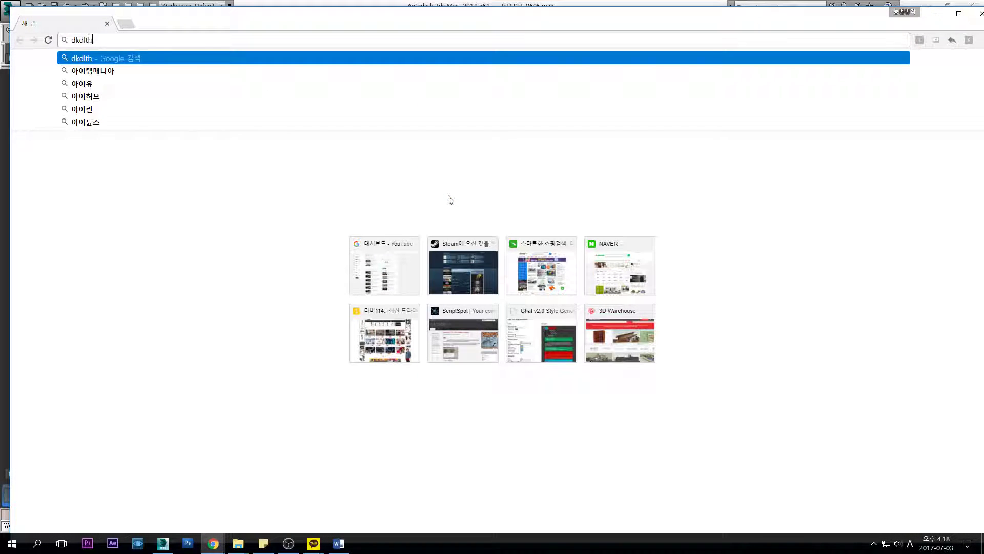
key(BackSpace)
key(BackSpace)
key(BackSpace)
key(BackSpace)
key(BackSpace)
key(BackSpace)
key(BackSpace)
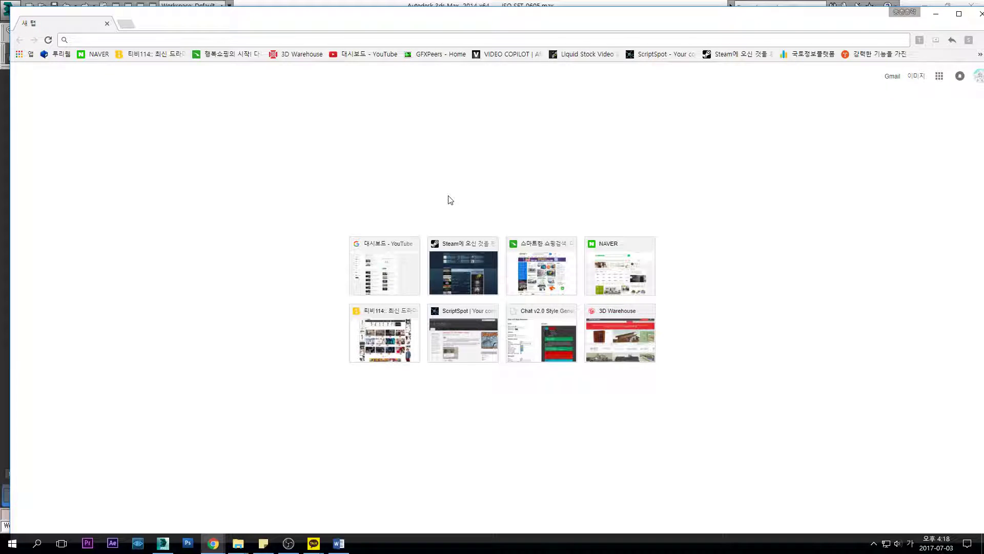
text(아이소메트릭)
key(Return)
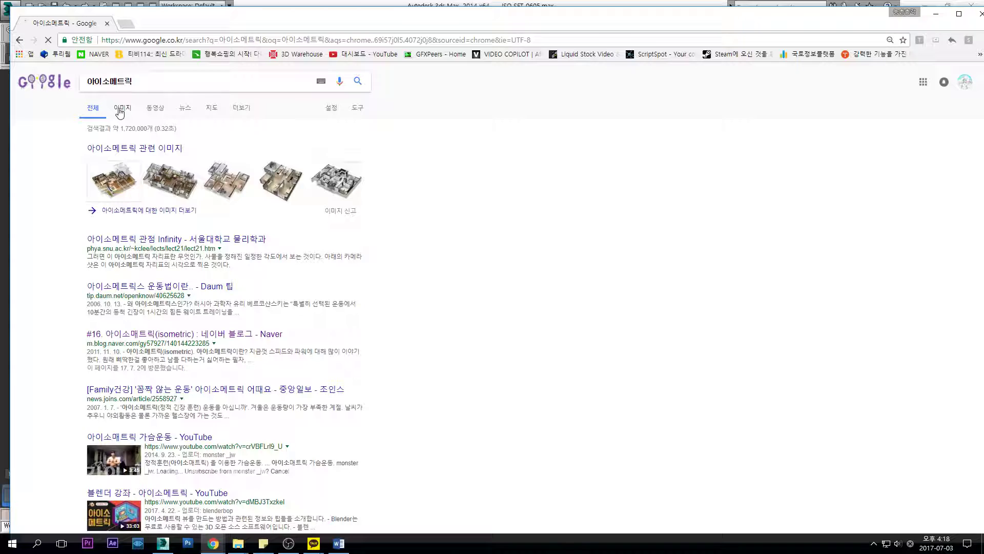
Show the image results and preview several isometric apartment renderings from the first row.
click(120, 110)
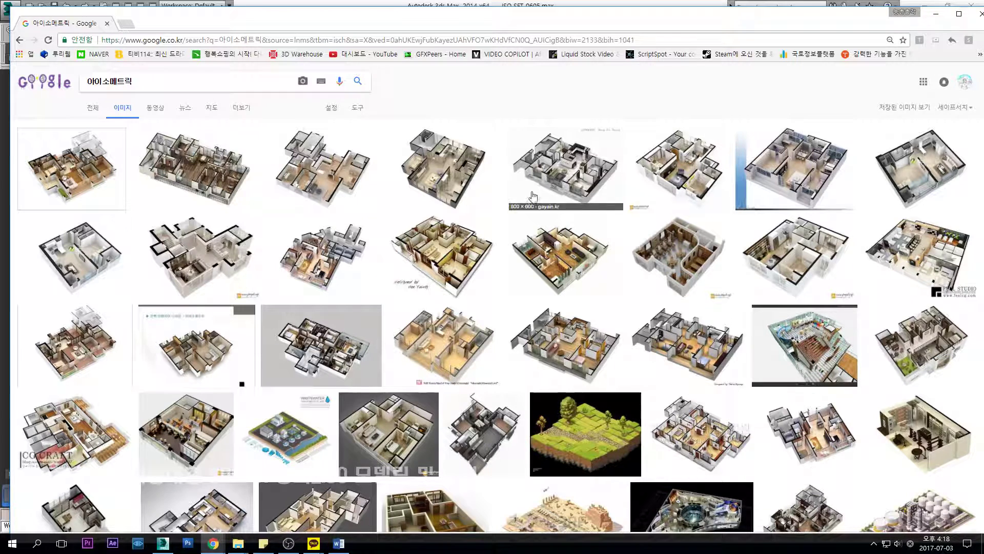
click(589, 176)
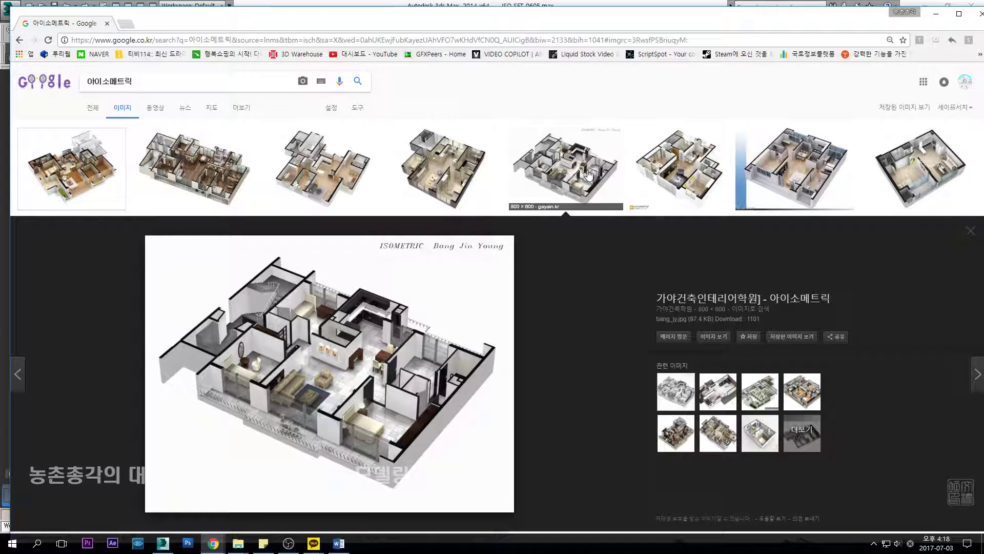
click(709, 173)
click(803, 171)
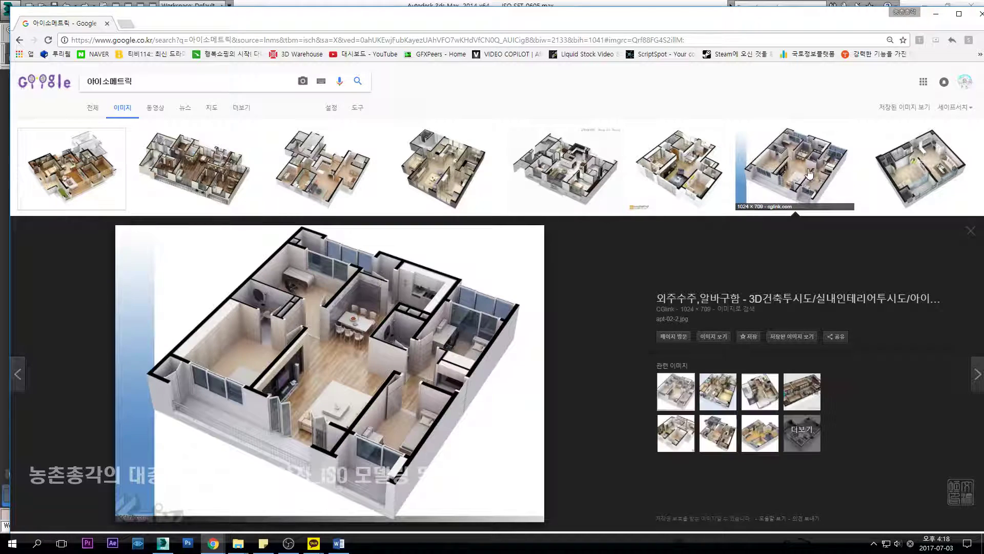
click(920, 169)
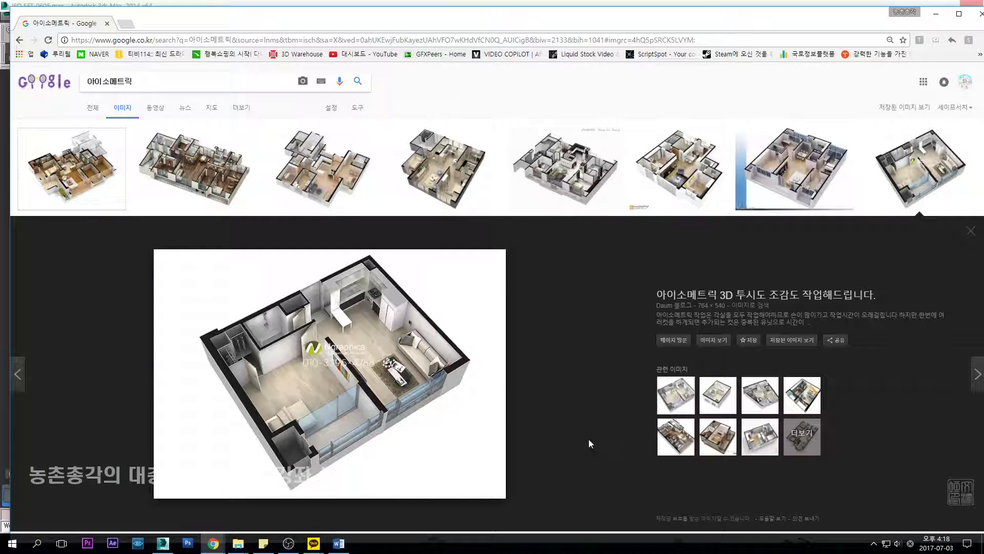
Examine more isometric floor plan examples further down the image results, then return to 3ds Max.
scroll(430, 255, down, 5)
click(216, 328)
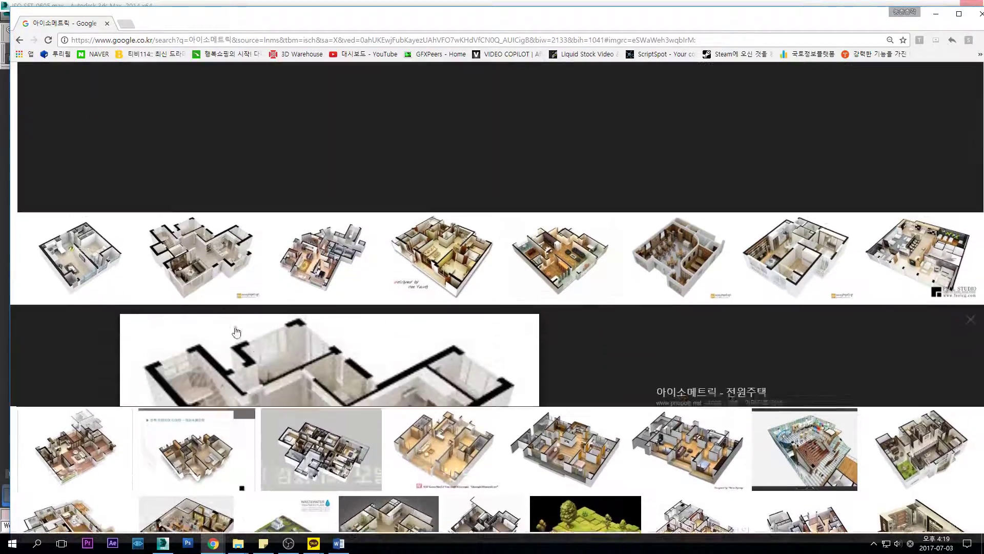
scroll(351, 310, down, 3)
scroll(359, 310, down, 3)
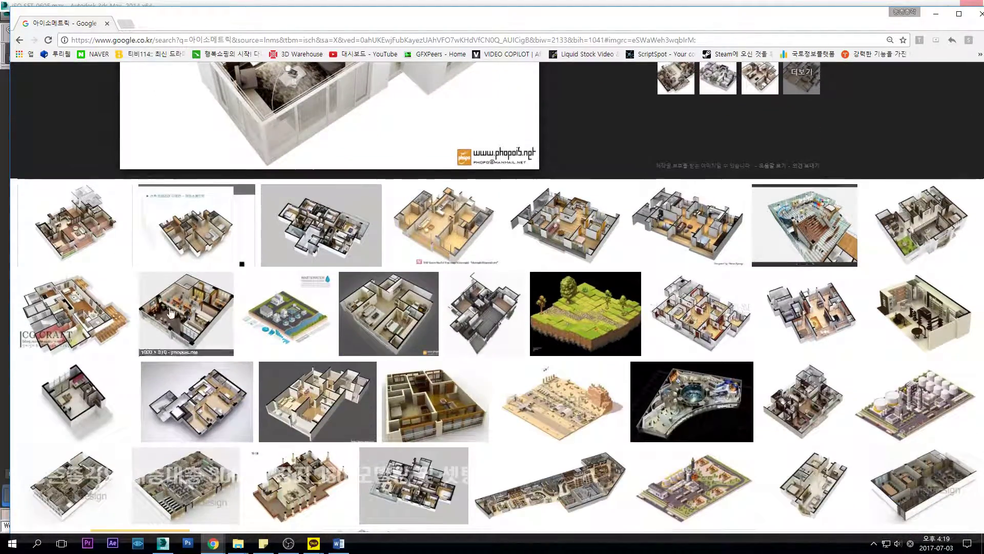
scroll(285, 407, down, 1)
scroll(739, 314, up, 10)
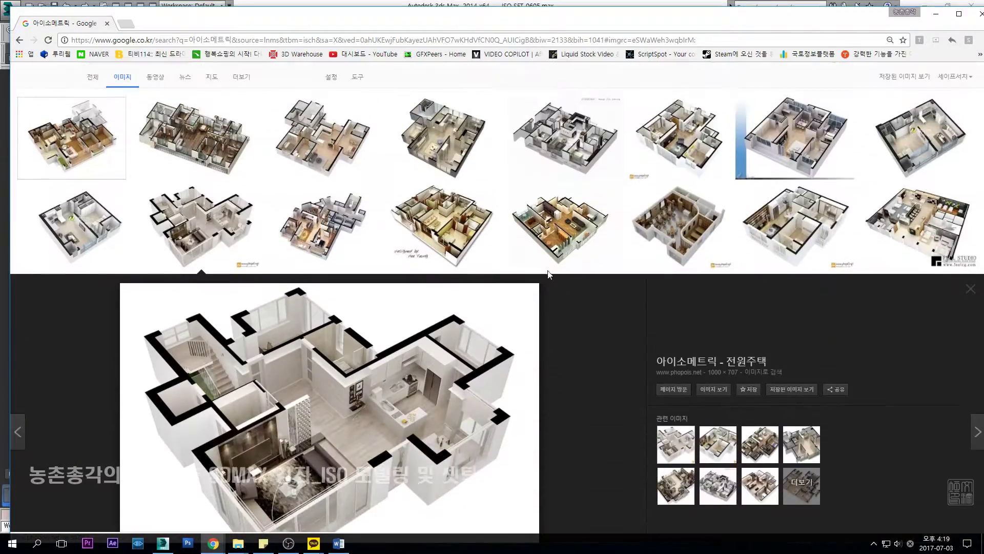
drag(400, 31, 367, 25)
click(949, 9)
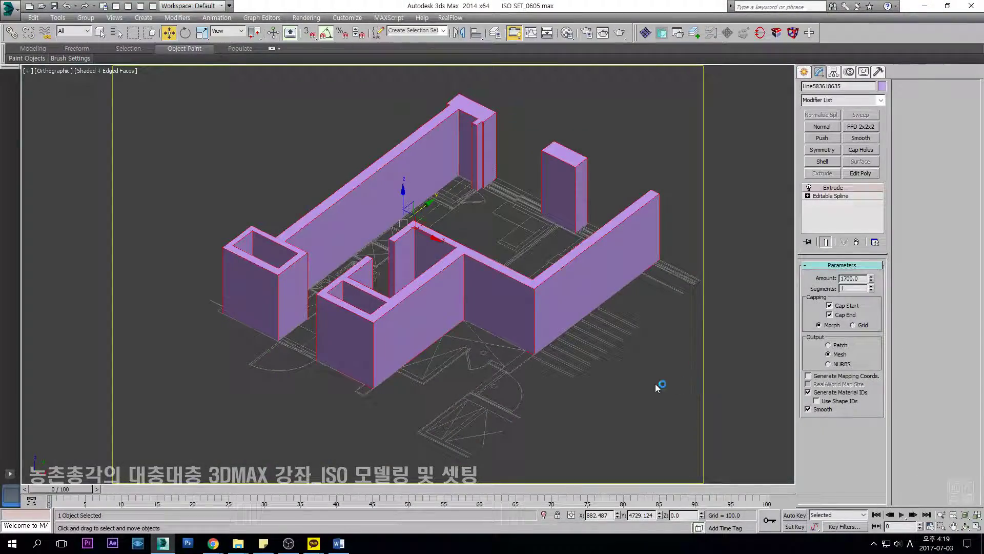
key(t)
middle_drag(444, 306, 466, 308)
click(805, 72)
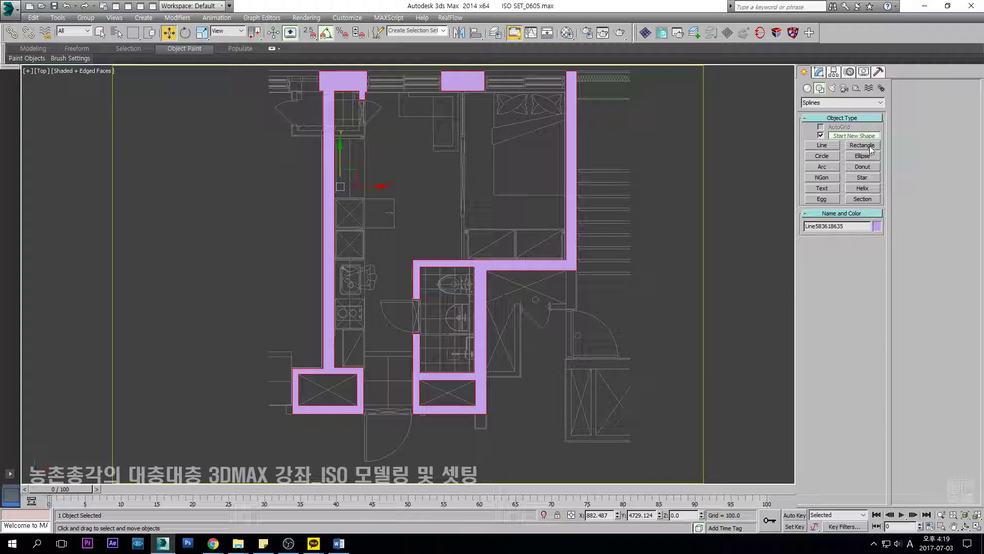
click(830, 146)
middle_drag(477, 112, 478, 153)
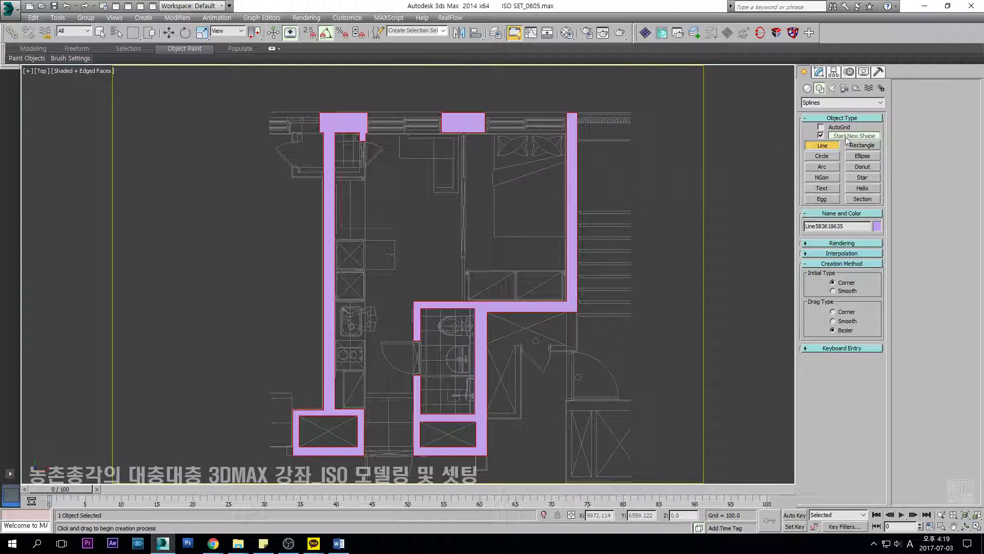
click(864, 147)
middle_drag(424, 114, 427, 134)
scroll(427, 135, up, 5)
middle_drag(259, 308, 446, 172)
scroll(442, 191, up, 3)
right_click(441, 191)
Trace the L-shaped lower wall of the small room in the plan's upper-left corner as a closed, snapped line.
click(828, 144)
scroll(453, 168, up, 3)
key(s)
click(475, 140)
click(474, 258)
click(124, 258)
click(123, 189)
click(407, 188)
click(408, 140)
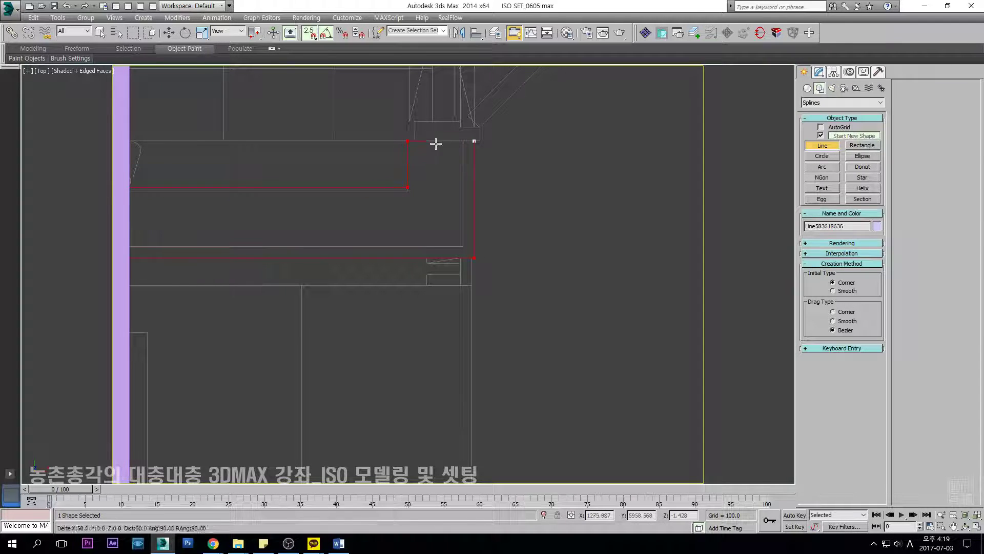
click(476, 148)
click(476, 303)
key(w)
key(s)
Move the inner horizontal segment of the traced L-shaped wall onto the plan's wall line using snapping.
key(2)
click(328, 187)
scroll(429, 189, up, 3)
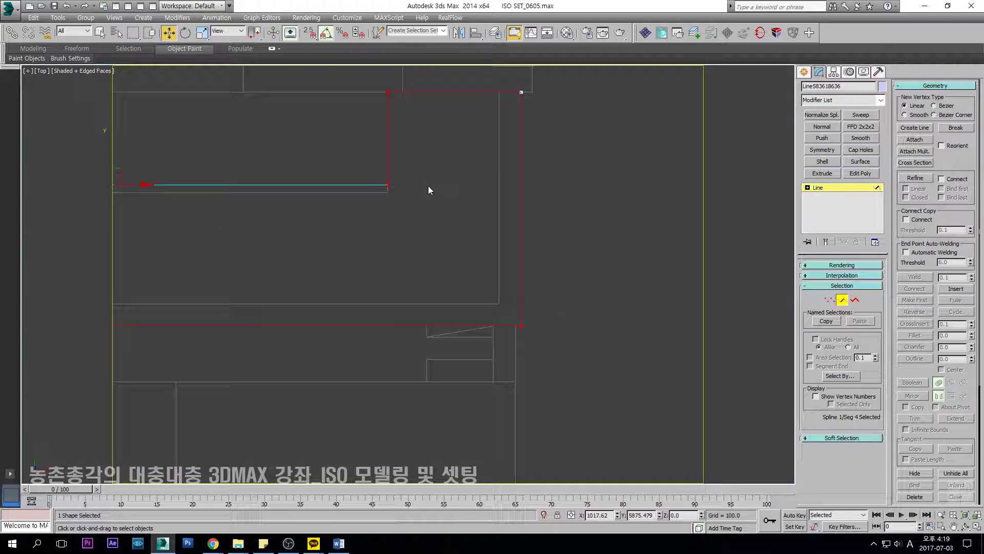
drag(396, 185, 391, 193)
key(s)
scroll(392, 193, down, 4)
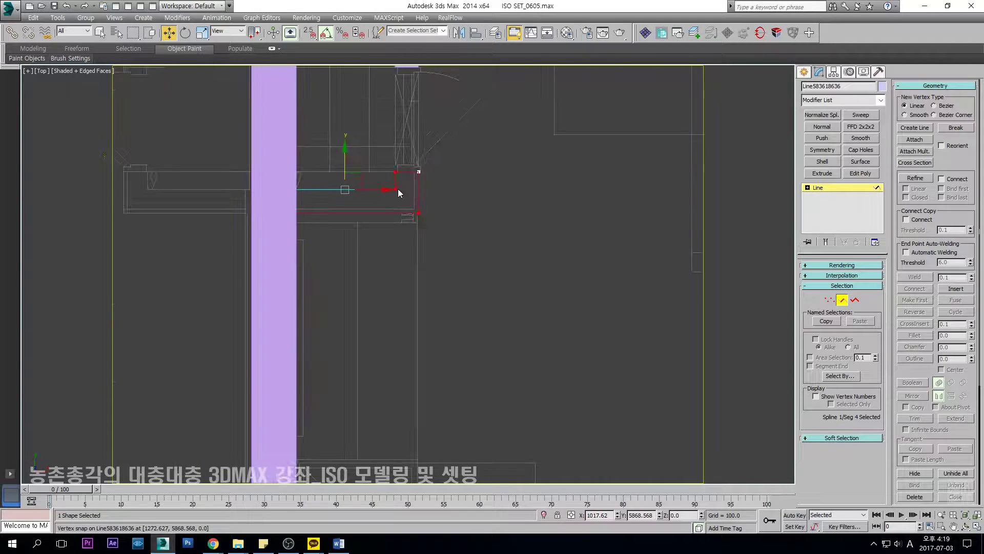
Attach the traced L-shaped wall to the main wall spline in wireframe display.
key(F3)
click(820, 189)
click(236, 143)
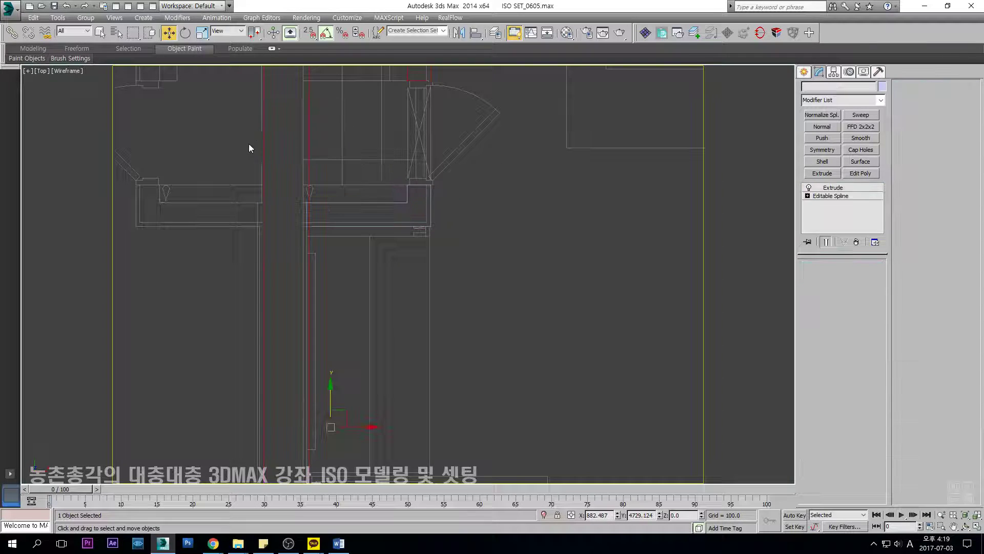
click(830, 195)
scroll(326, 213, up, 3)
key(w)
key(s)
Extend the attached wall's end segment across the inner edge of the long left wall.
key(2)
key(s)
click(288, 213)
scroll(298, 214, up, 3)
drag(313, 220, 293, 293)
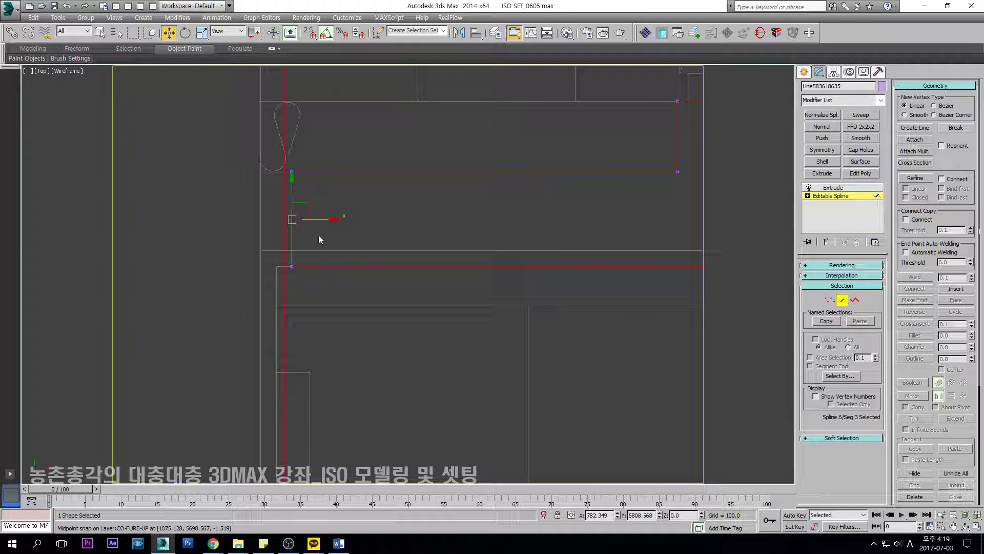
Trim the overlapping spline parts where the short wall crosses the long left wall.
key(3)
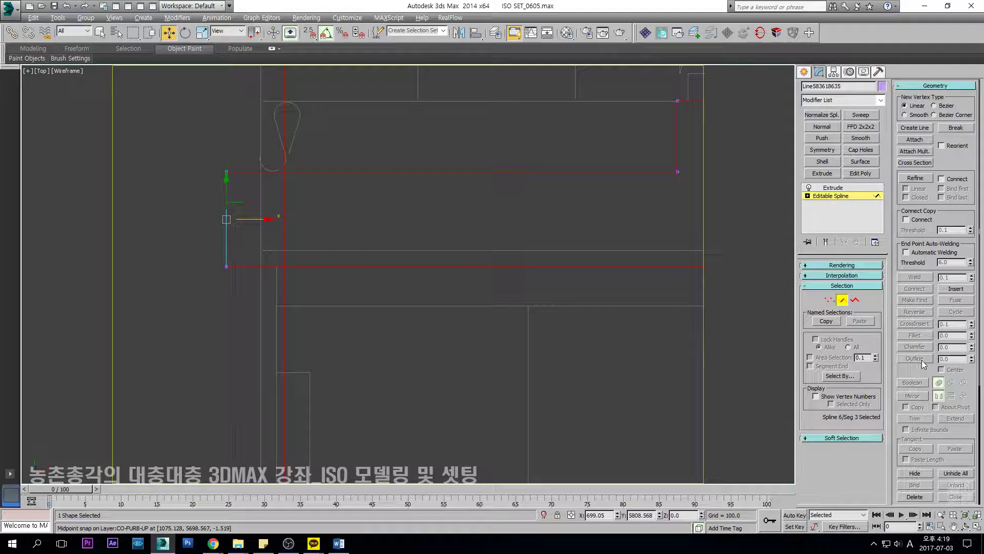
click(915, 419)
middle_drag(252, 197, 257, 213)
Weld the vertices at both trimmed junctions of the short wall and return to the Extrude level.
key(2)
key(1)
drag(244, 149, 231, 298)
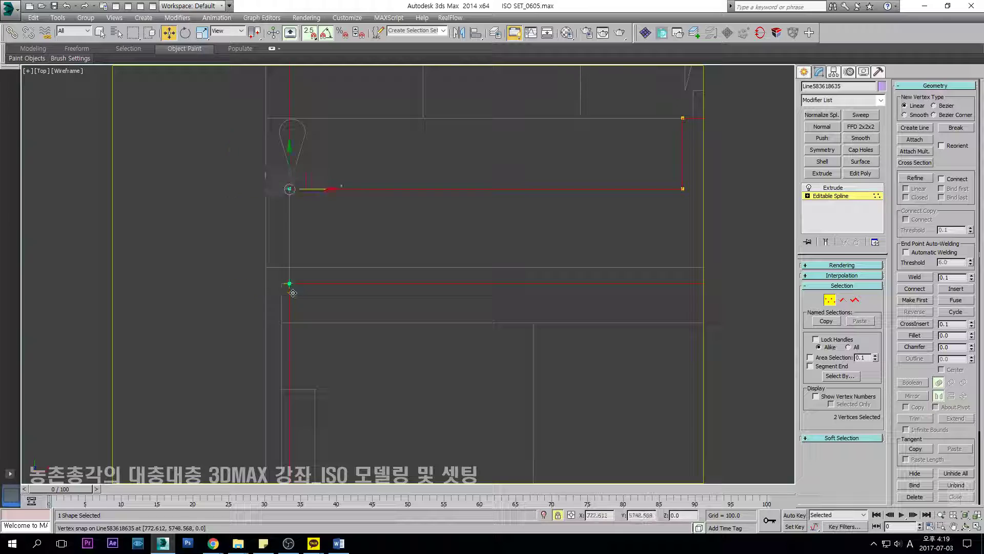
click(917, 279)
scroll(422, 269, down, 5)
click(833, 188)
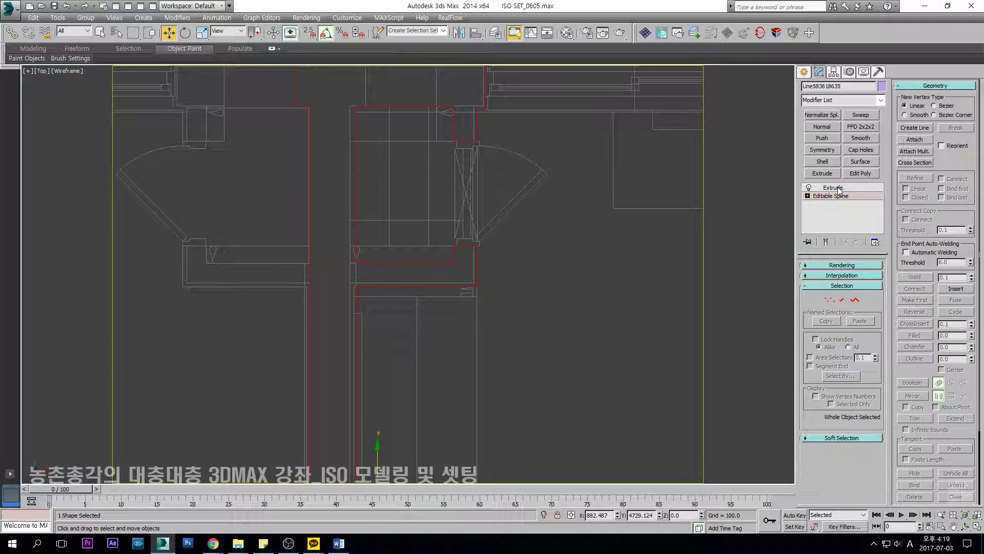
Examine the extruded walls with the added short wall in shaded 3D and top views.
scroll(408, 226, down, 5)
key(F3)
alt+middle_drag(330, 225, 526, 232)
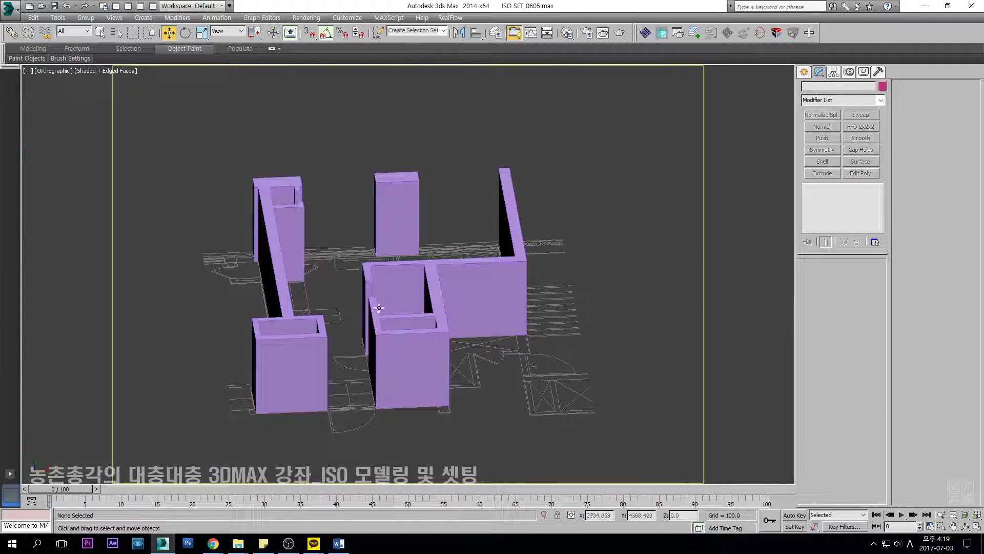
key(t)
scroll(374, 271, down, 2)
key(F3)
key(F3)
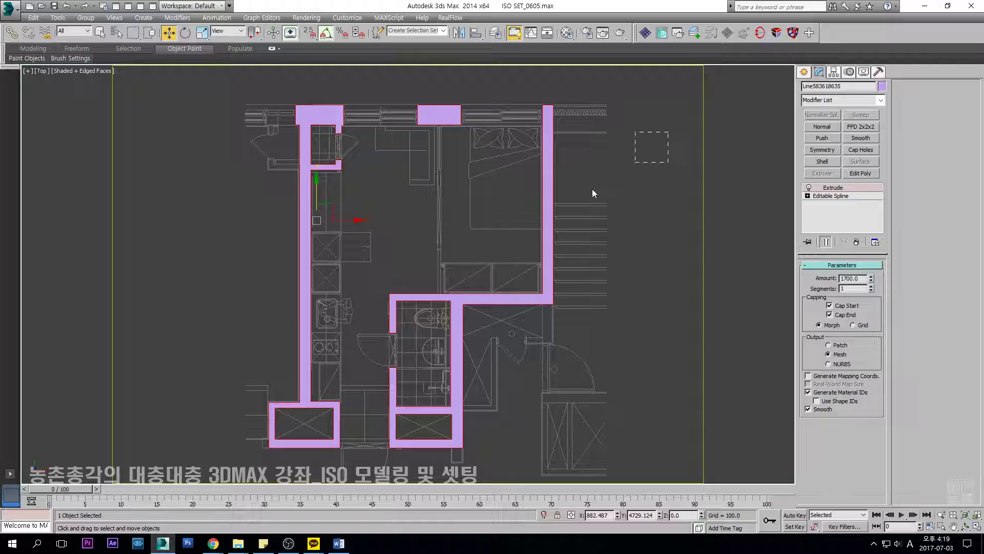
Draw a snapped rectangle over the living-room window opening between the wall corner and the column.
middle_drag(535, 186, 531, 217)
key(F3)
click(805, 72)
click(870, 147)
middle_drag(398, 155, 396, 181)
scroll(380, 170, up, 6)
key(s)
drag(214, 144, 521, 227)
scroll(462, 205, up, 2)
key(w)
scroll(426, 224, down, 4)
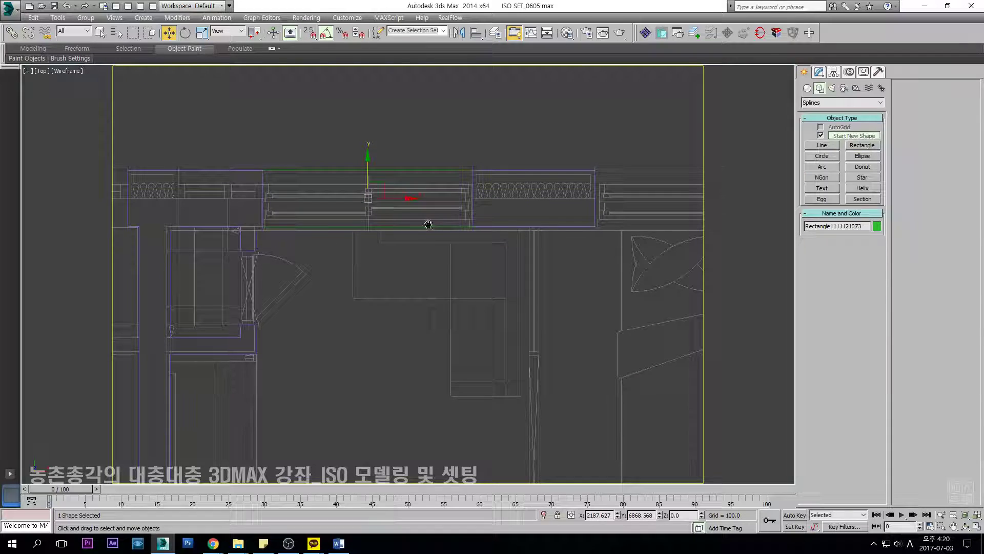
Convert the window rectangle to an editable spline and extrude it by 900.
key(alt+e)
click(822, 173)
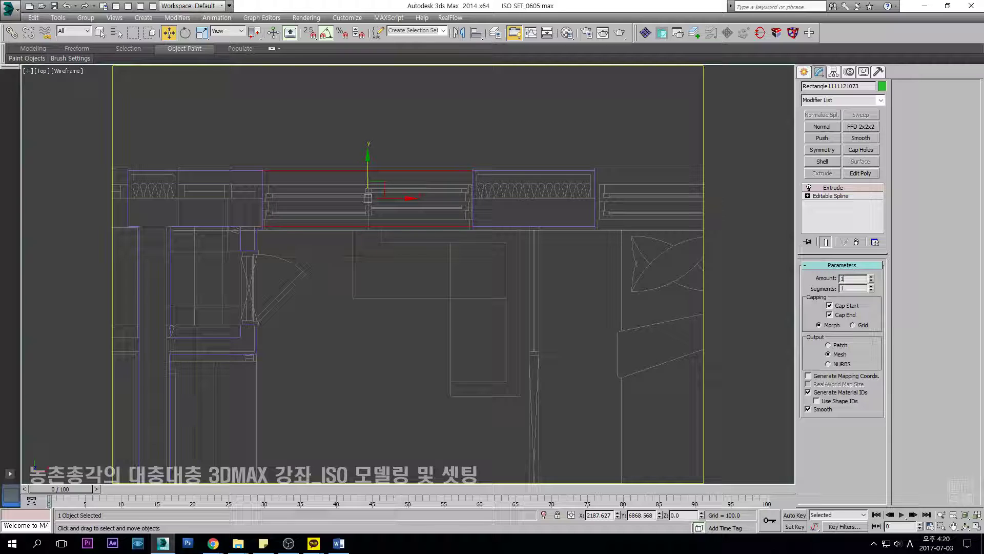
mouse_move(428, 209)
middle_down()
mouse_move(364, 248)
mouse_move(280, 266)
middle_up()
key(F3)
key(F3)
Copy the rectangle's spline to the bedroom window opening and snap it against the column edge.
click(856, 242)
key(3)
click(357, 266)
shift+drag(256, 240, 640, 235)
key(s)
scroll(492, 205, up, 3)
drag(521, 225, 420, 225)
scroll(625, 243, down, 3)
Snap the copied rectangle's two far-end vertices to the bedroom's outer side wall and return to the Extrude level.
middle_drag(626, 243, 325, 254)
key(1)
drag(472, 226, 411, 313)
key(space)
scroll(424, 271, up, 3)
key(s)
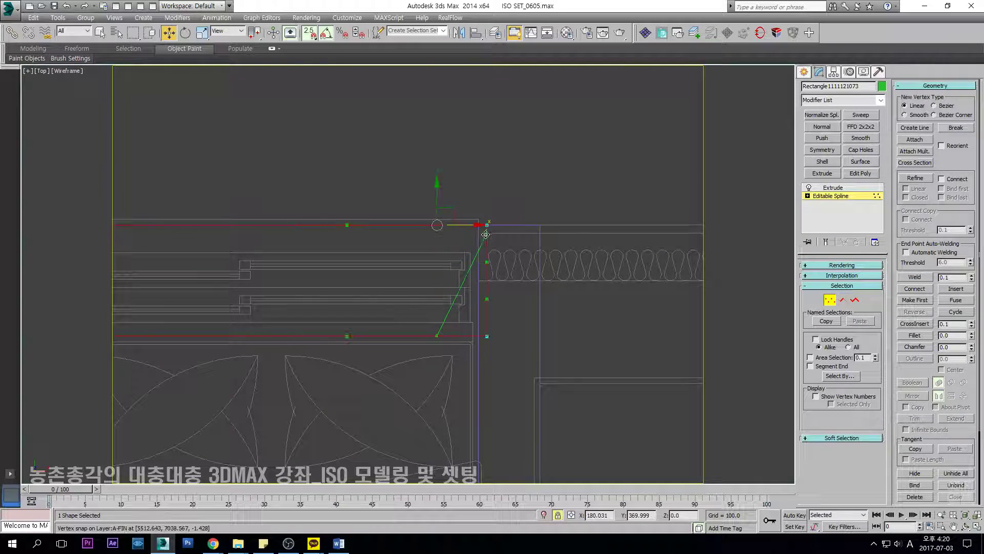
click(833, 187)
Examine the walls and the low window wall parts shaded from an isometric angle.
mouse_move(528, 275)
alt+middle_down()
mouse_move(552, 280)
mouse_move(542, 256)
mouse_move(481, 290)
mouse_move(444, 283)
mouse_move(577, 258)
alt+middle_up()
key(F3)
scroll(518, 256, down, 3)
scroll(577, 257, down, 3)
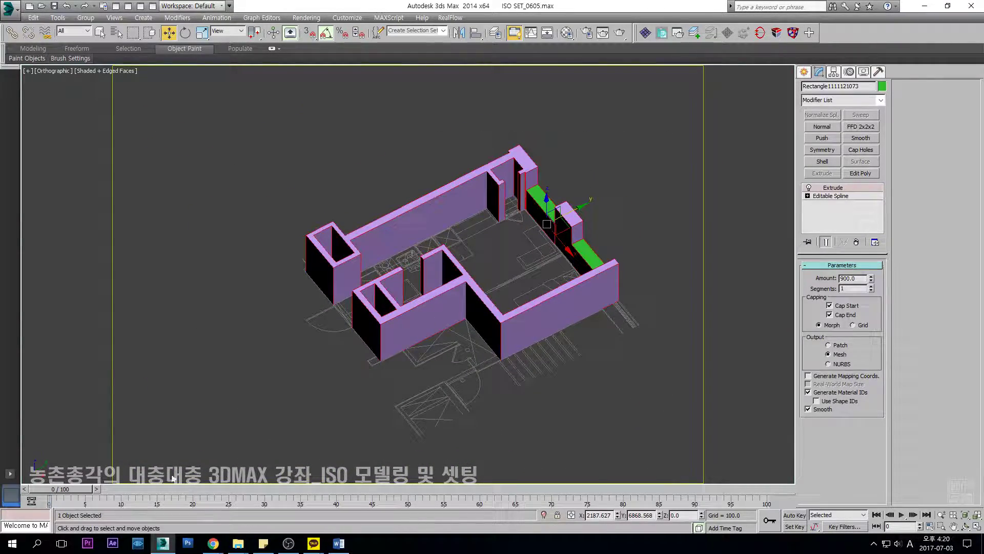
drag(164, 482, 164, 482)
scroll(548, 432, up, 3)
drag(207, 216, 206, 214)
alt+middle_drag(407, 222, 459, 214)
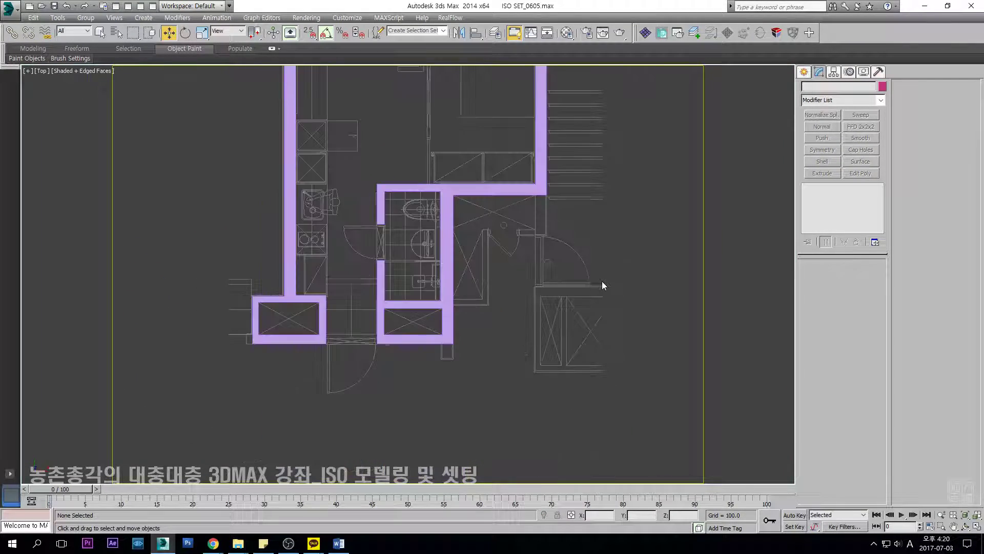
Start a snapped line along the entrance step edge, from the bathroom-side wall across to the wall corner beside the kitchen units.
scroll(602, 281, down, 1)
middle_drag(456, 214, 451, 282)
middle_drag(417, 174, 422, 176)
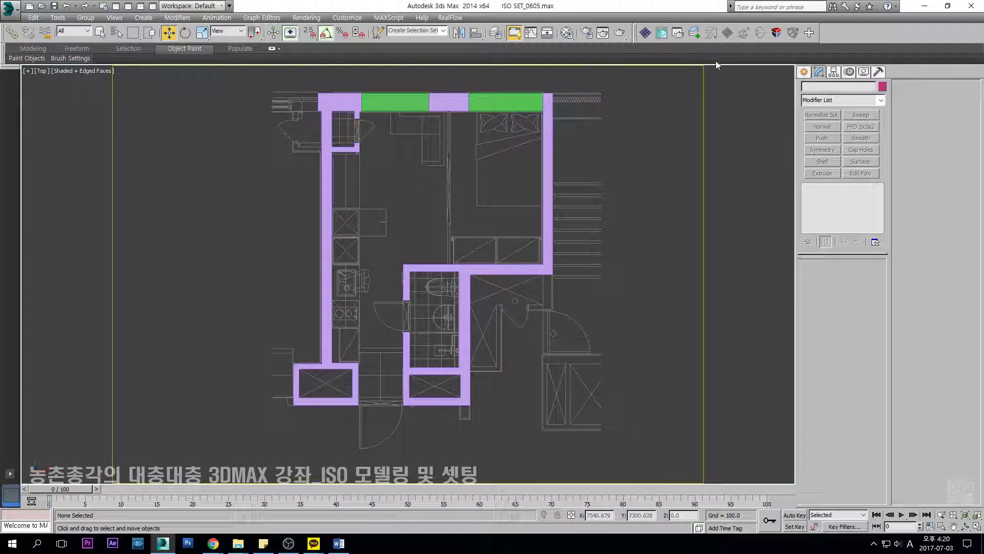
click(804, 71)
scroll(410, 338, up, 6)
key(F3)
key(s)
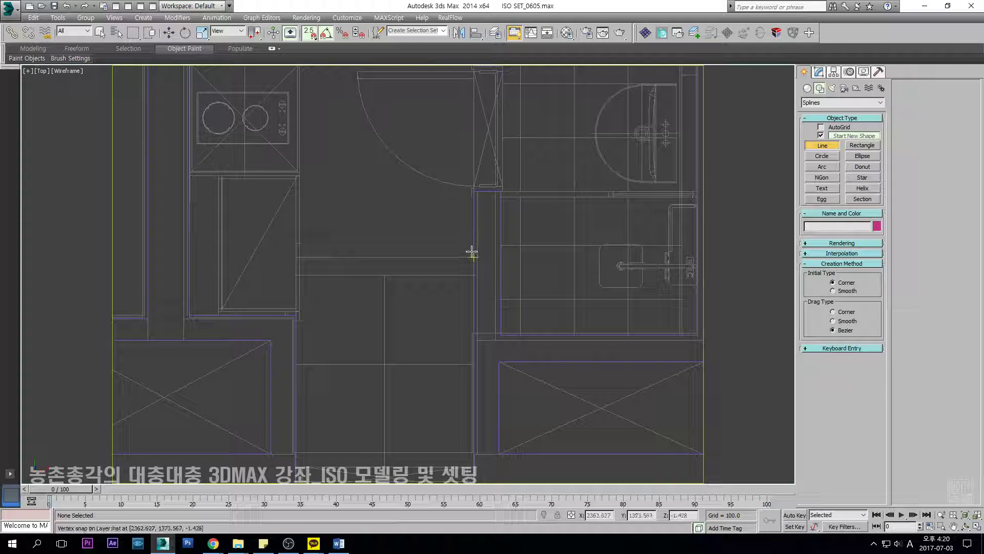
click(472, 255)
scroll(294, 256, up, 1)
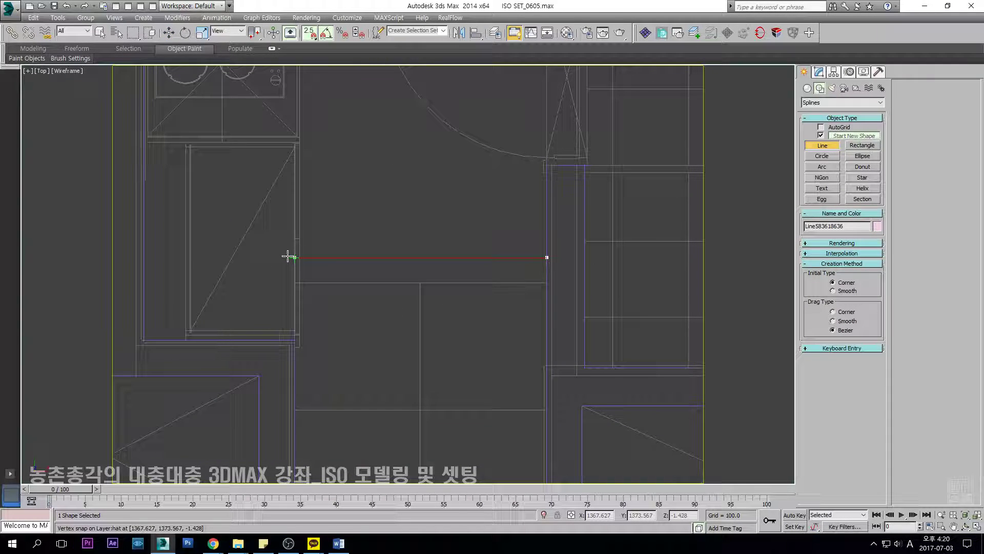
scroll(294, 349, up, 2)
click(293, 331)
Continue the floor outline along the kitchen wall's inner face, across the window side, and down the bedroom's outer wall to its corner.
scroll(294, 331, down, 3)
scroll(210, 341, up, 1)
scroll(198, 330, down, 5)
scroll(421, 265, up, 3)
scroll(420, 265, up, 1)
click(429, 225)
scroll(502, 244, down, 3)
middle_drag(734, 311, 385, 277)
scroll(403, 243, up, 3)
scroll(409, 106, down, 3)
scroll(433, 278, up, 3)
click(384, 284)
scroll(384, 284, down, 3)
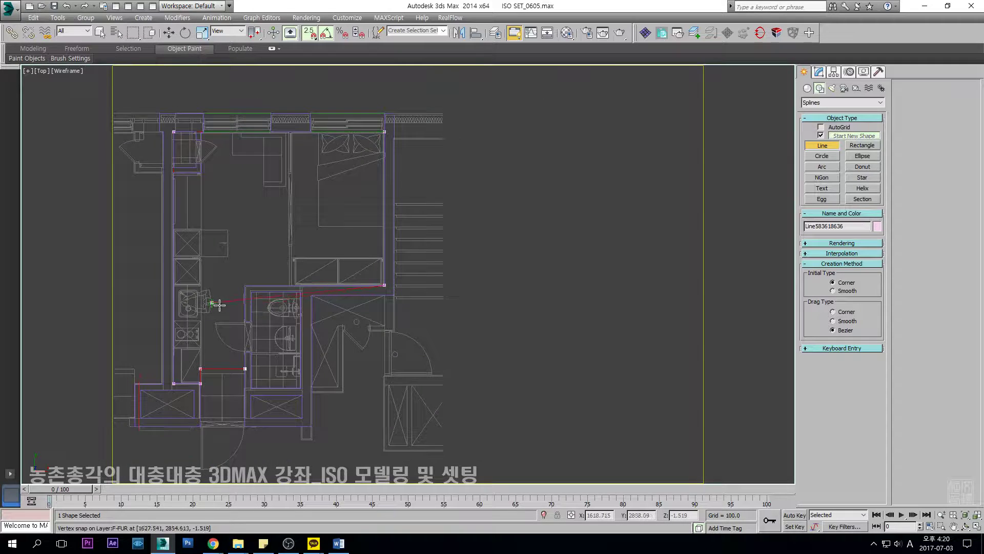
Trace the floor outline along the bathroom wall and around its door opening, closing the spline at the entrance step edge.
scroll(303, 240, up, 3)
scroll(377, 455, up, 4)
scroll(302, 322, down, 3)
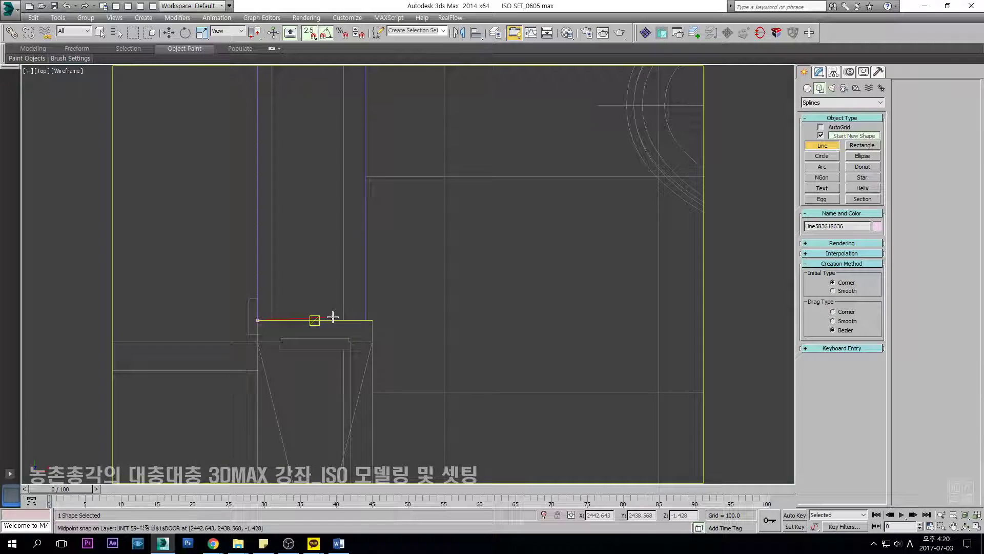
scroll(340, 325, up, 3)
scroll(337, 370, down, 4)
scroll(413, 269, up, 5)
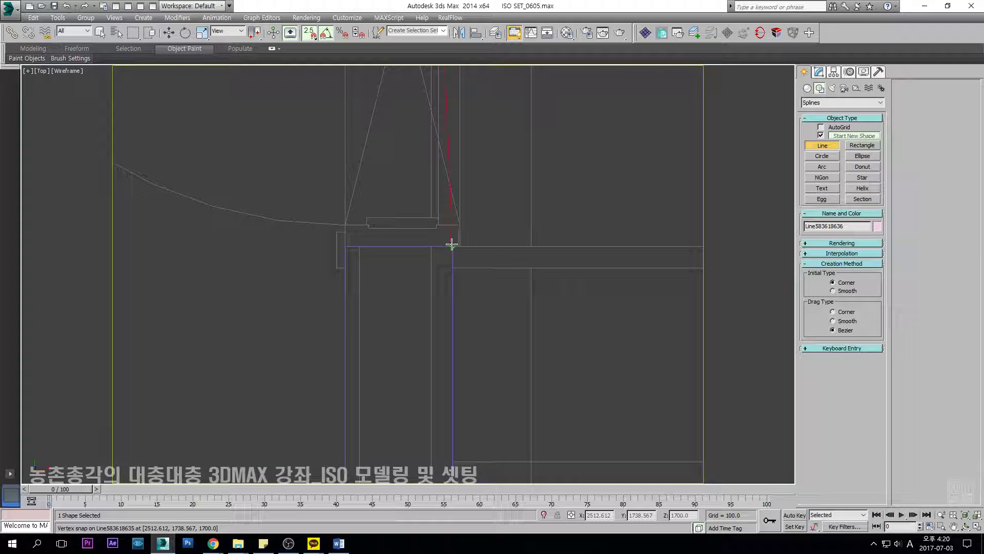
click(348, 246)
scroll(359, 277, down, 3)
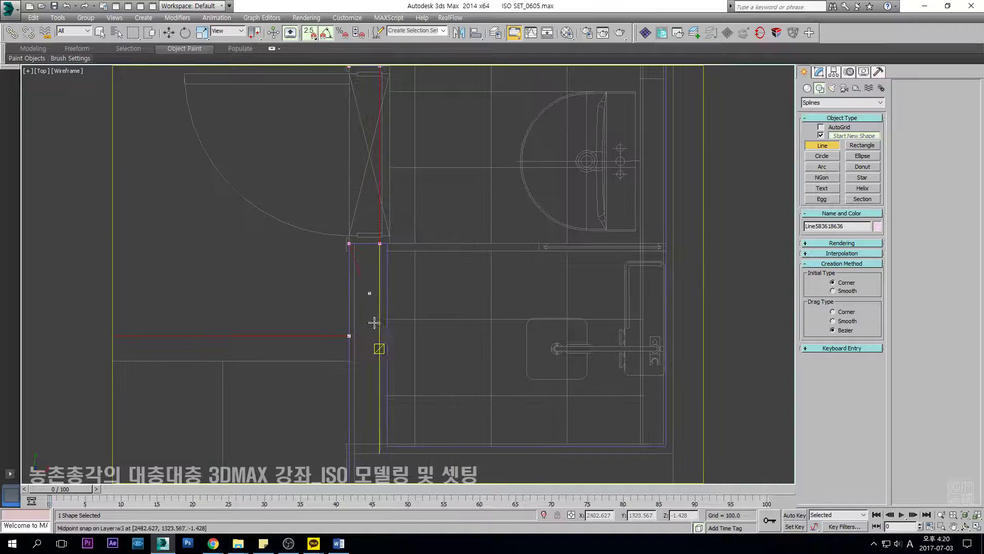
click(353, 336)
click(468, 301)
scroll(458, 277, down, 3)
key(s)
key(w)
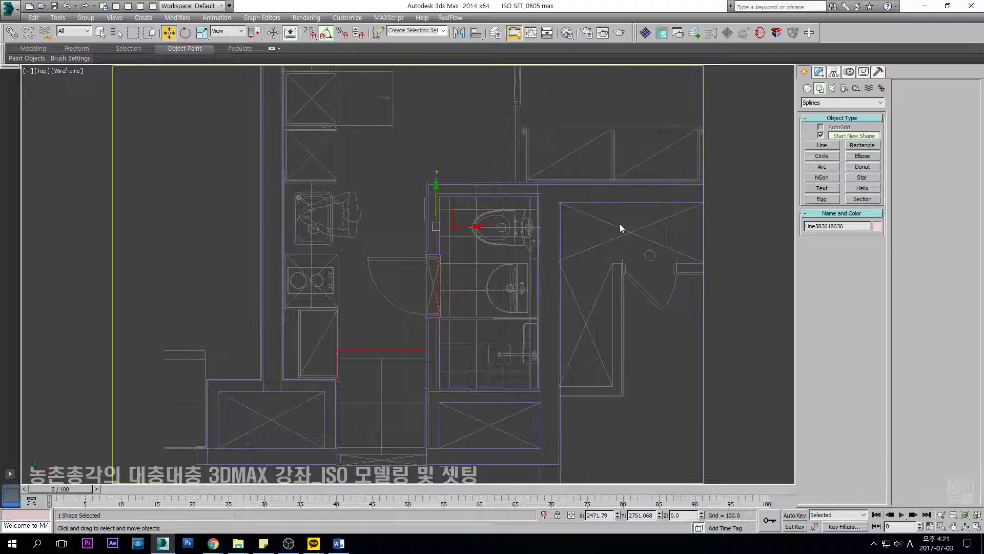
Extrude the closed main floor outline by 100.
key(F3)
click(819, 73)
click(830, 173)
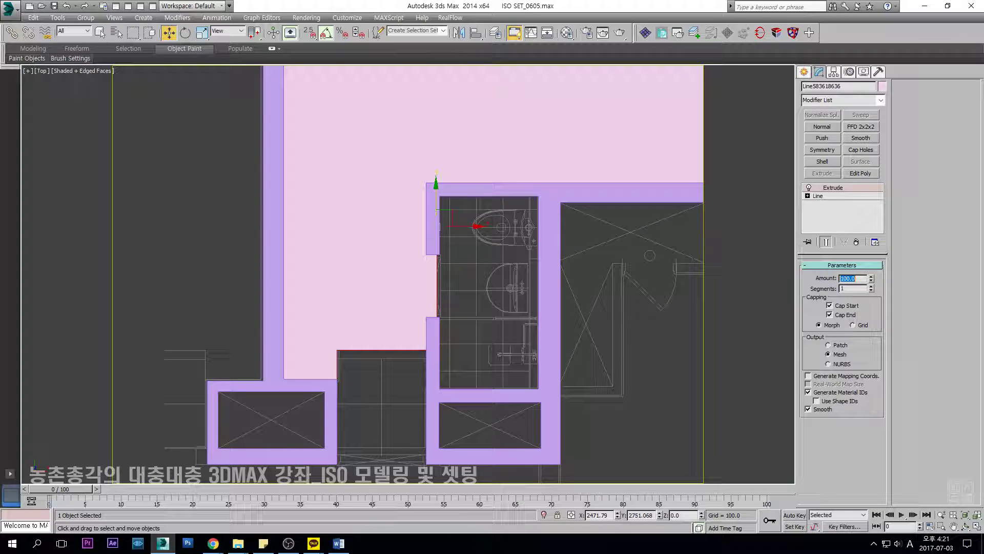
middle_drag(562, 242, 441, 238)
scroll(441, 238, down, 4)
scroll(455, 238, up, 2)
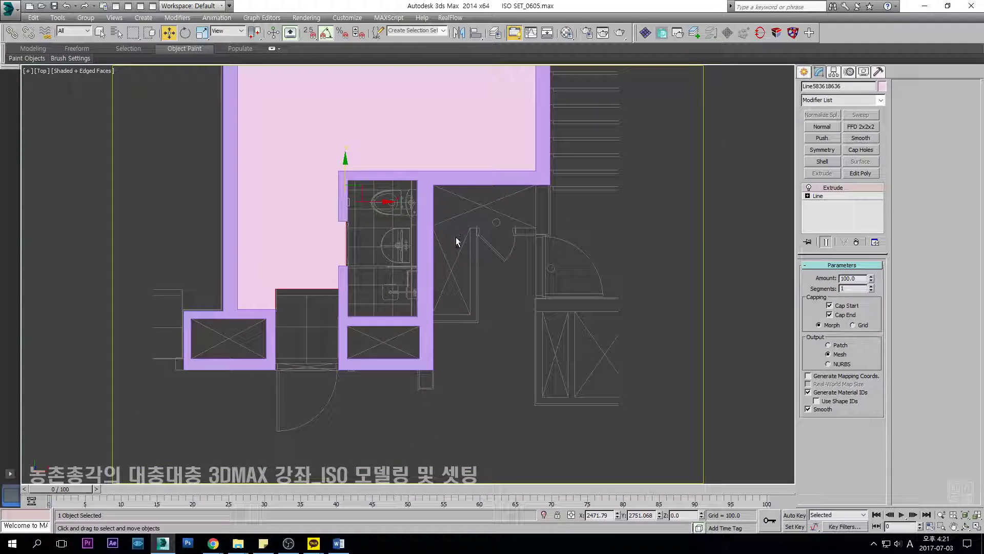
Unhide the @@ AA elevation drawing and show it framed in the wireframe Left view.
key(5)
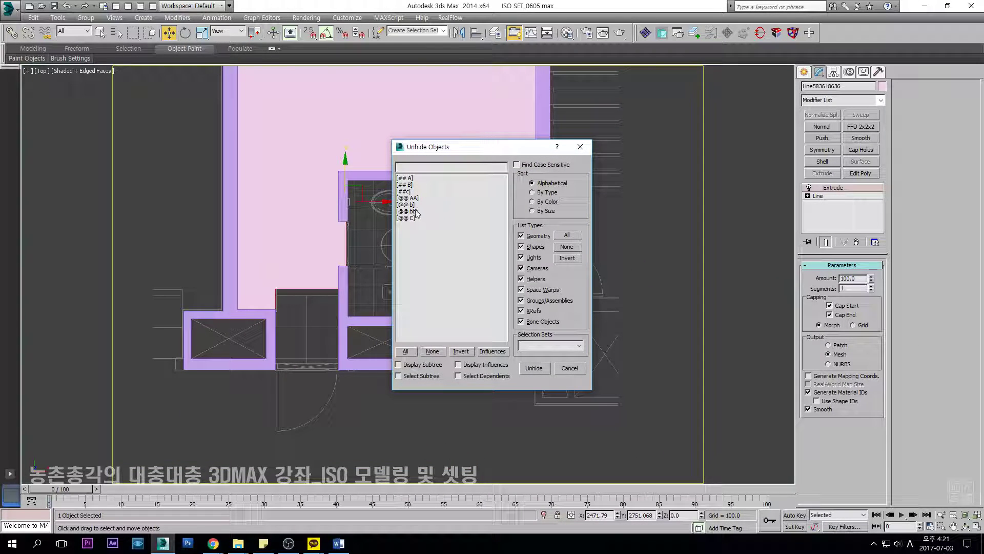
double_click(413, 198)
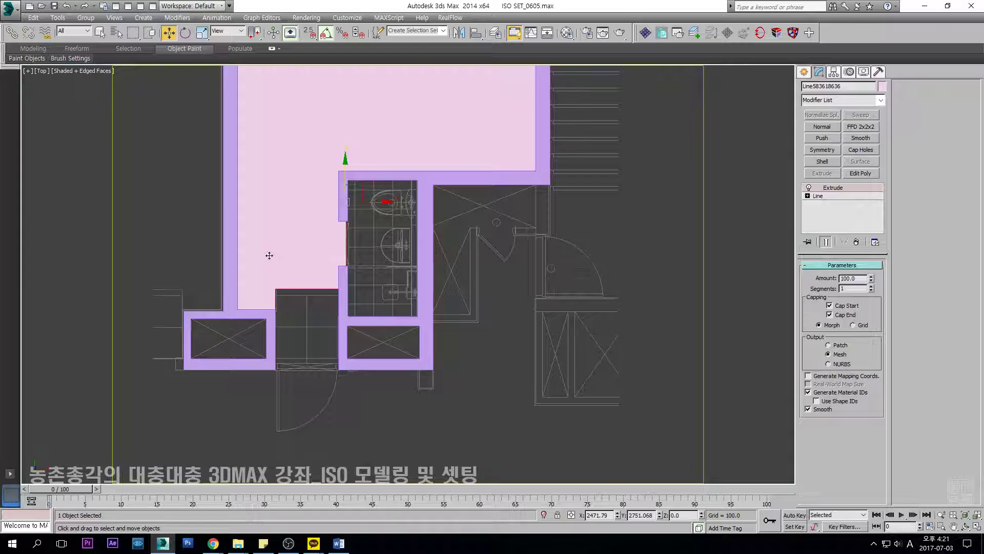
scroll(276, 259, down, 4)
key(F3)
scroll(343, 264, down, 5)
drag(515, 220, 394, 329)
mouse_move(397, 326)
alt+middle_down()
mouse_move(448, 237)
mouse_move(386, 235)
mouse_move(360, 207)
alt+middle_up()
key(f)
scroll(466, 231, up, 10)
key(l)
mouse_move(354, 322)
middle_down()
mouse_move(353, 308)
mouse_move(448, 266)
middle_up()
key(F3)
key(F3)
key(z)
click(475, 343)
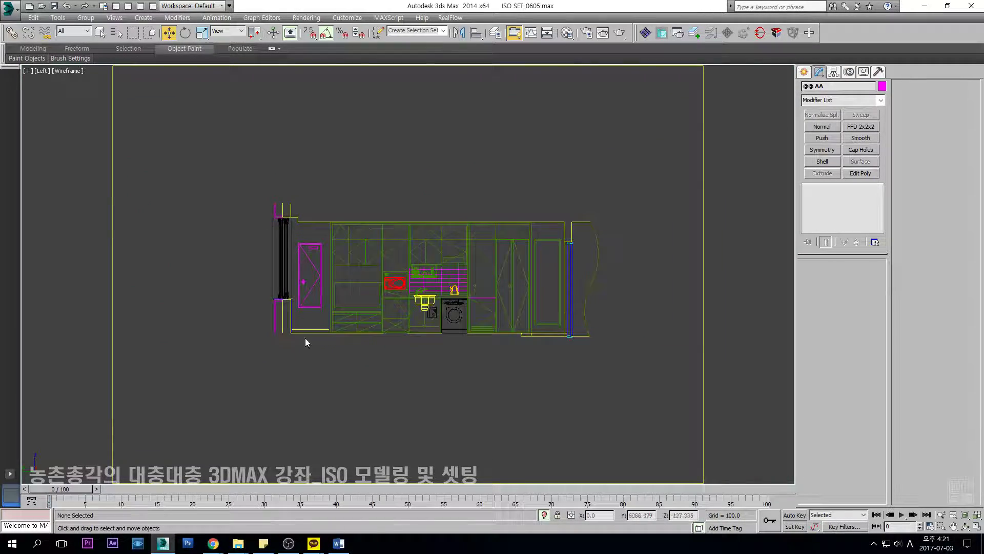
Measure the height of the entrance floor step in the elevation with a snapped rectangle.
scroll(310, 342, up, 3)
middle_drag(323, 336, 260, 326)
scroll(610, 341, up, 4)
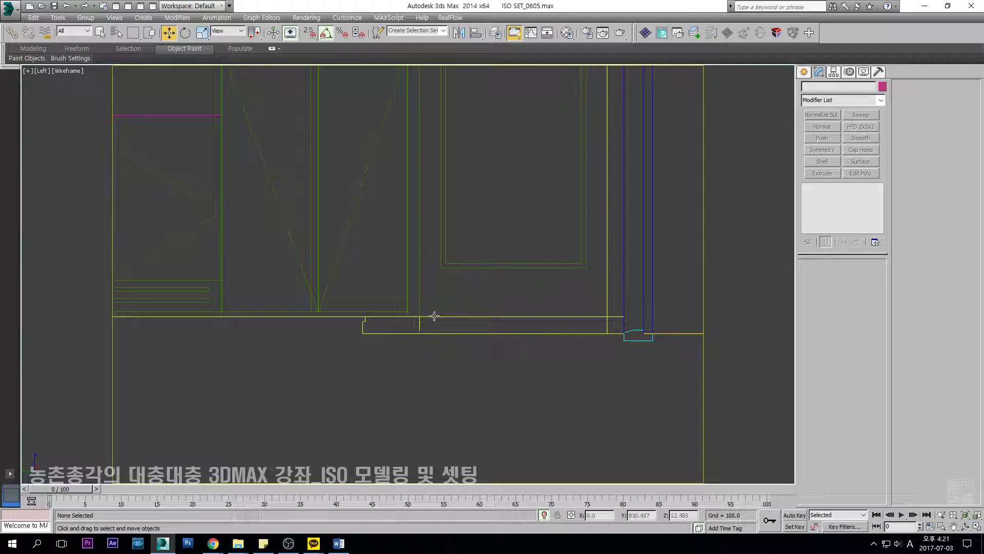
click(804, 73)
click(819, 88)
click(862, 146)
middle_drag(417, 314, 595, 296)
scroll(595, 296, down, 3)
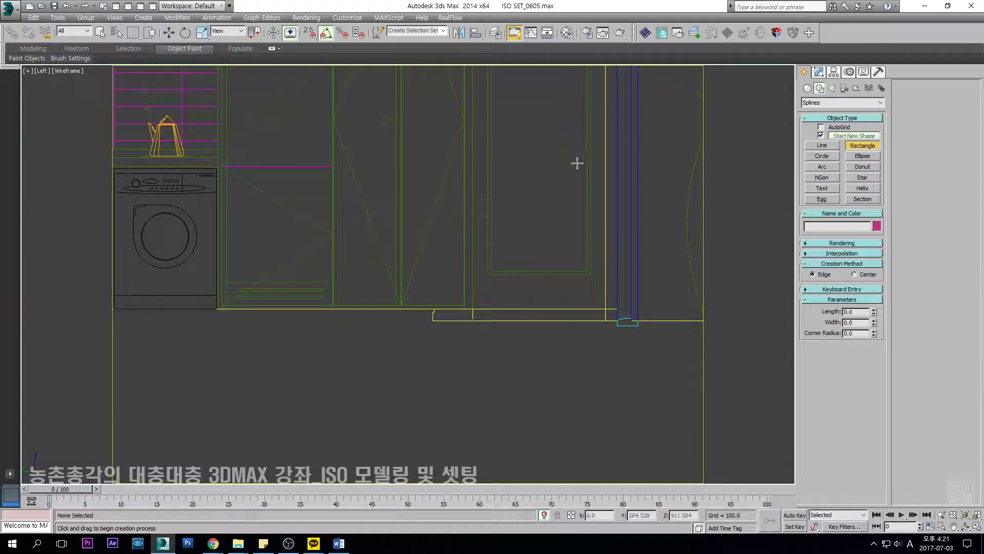
middle_drag(577, 162, 547, 223)
scroll(483, 349, up, 3)
middle_drag(441, 392, 388, 330)
drag(350, 326, 615, 350)
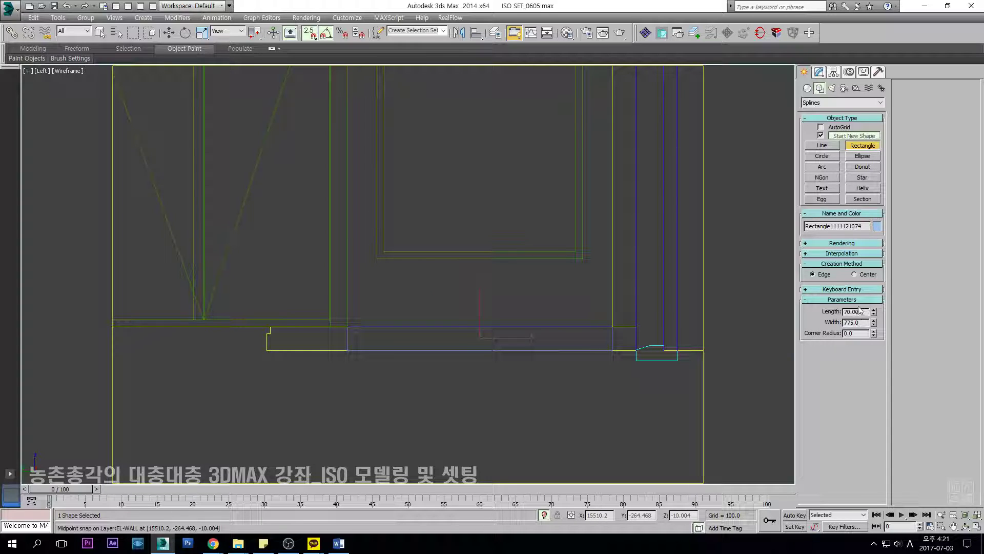
scroll(365, 264, down, 6)
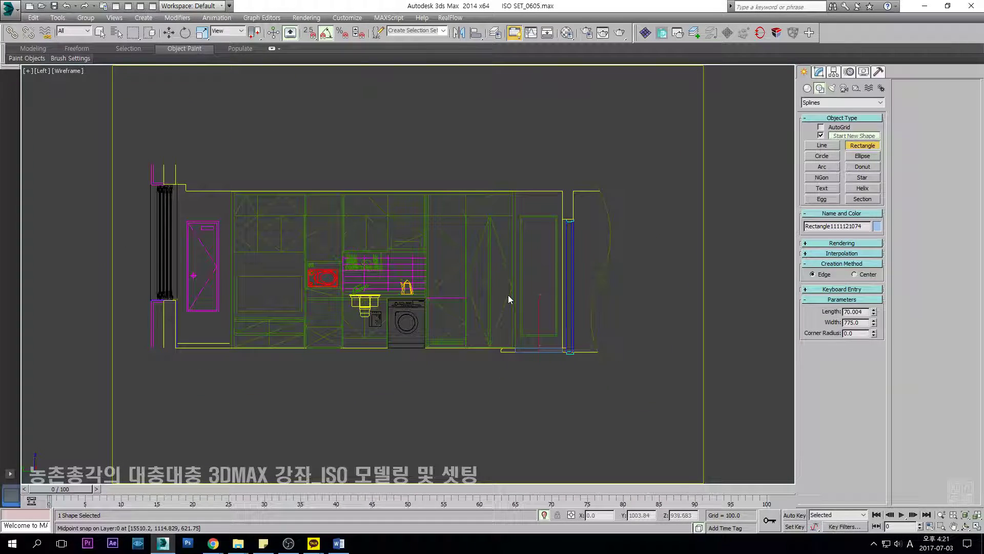
Return to the Top view and freeze the @@ AA elevation drawing.
key(w)
click(415, 276)
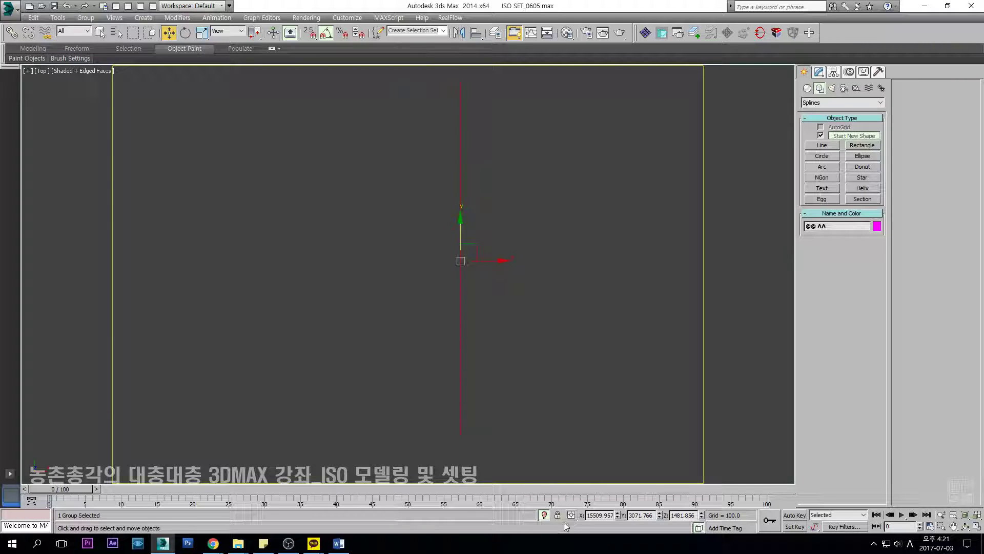
middle_drag(438, 182, 479, 288)
right_click(468, 344)
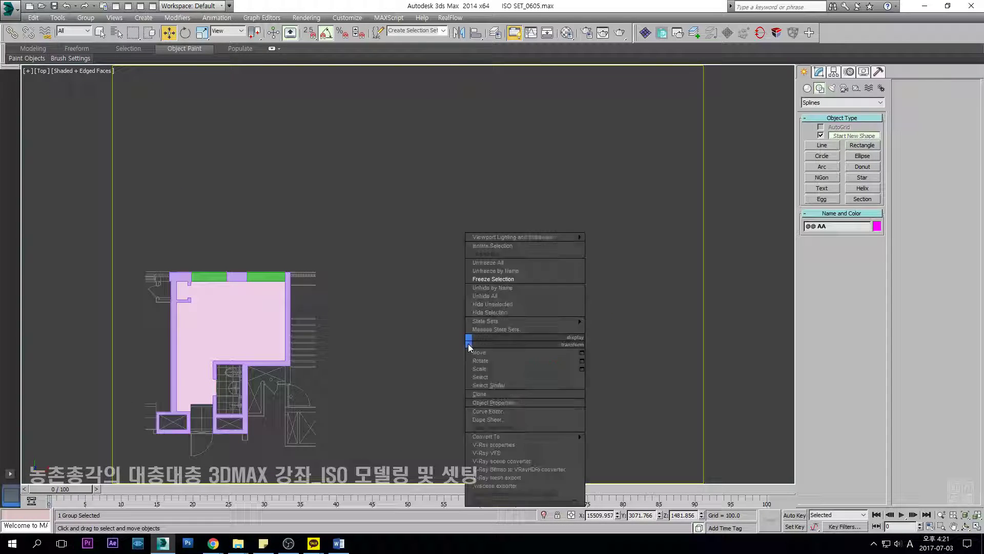
click(518, 280)
Select the main floor at the entrance step edge and set its extrude amount to 70.
middle_drag(182, 384, 539, 284)
scroll(588, 270, up, 5)
key(F3)
scroll(518, 323, up, 3)
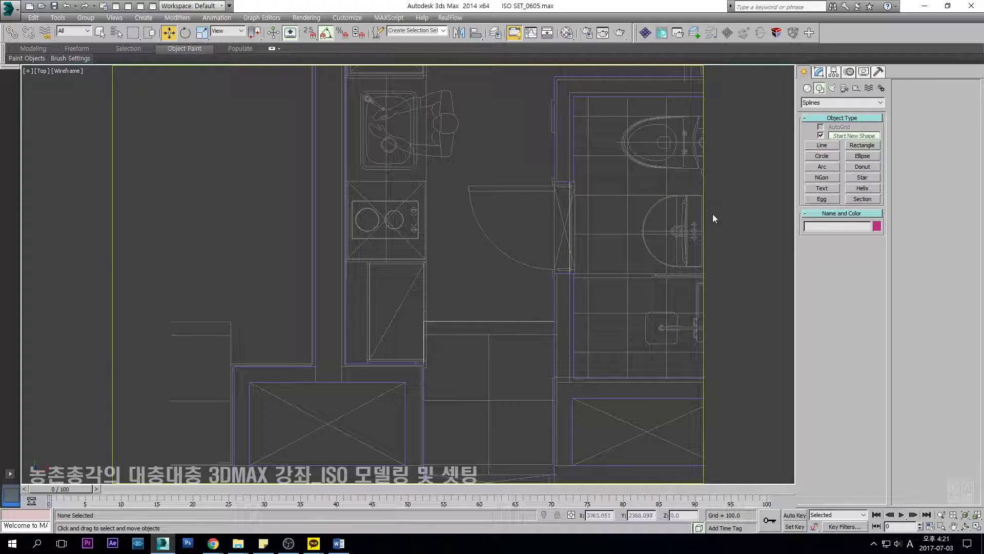
click(500, 318)
key(F3)
click(819, 72)
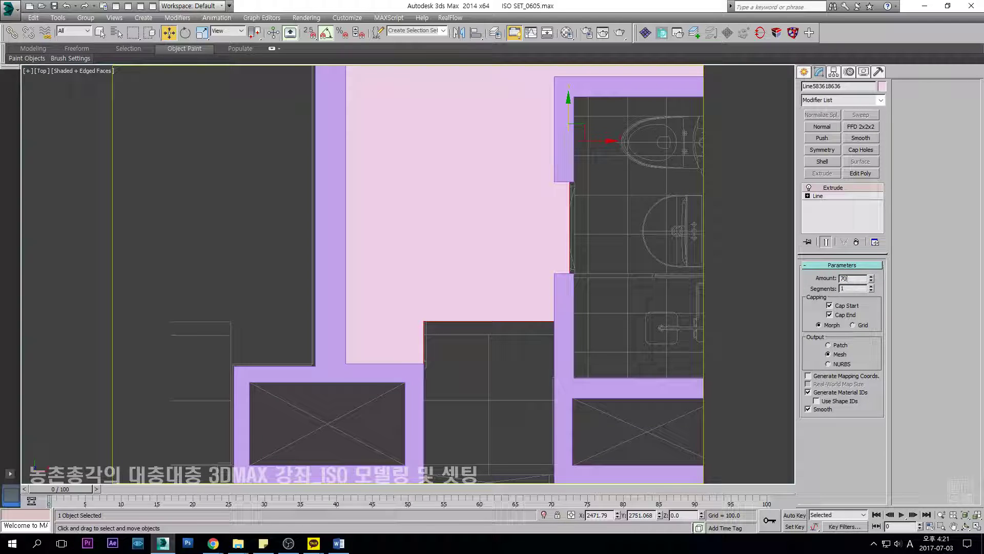
Draw a snapped rectangle over the entrance step strip, convert it to an editable spline, and extrude it by 70.
click(807, 73)
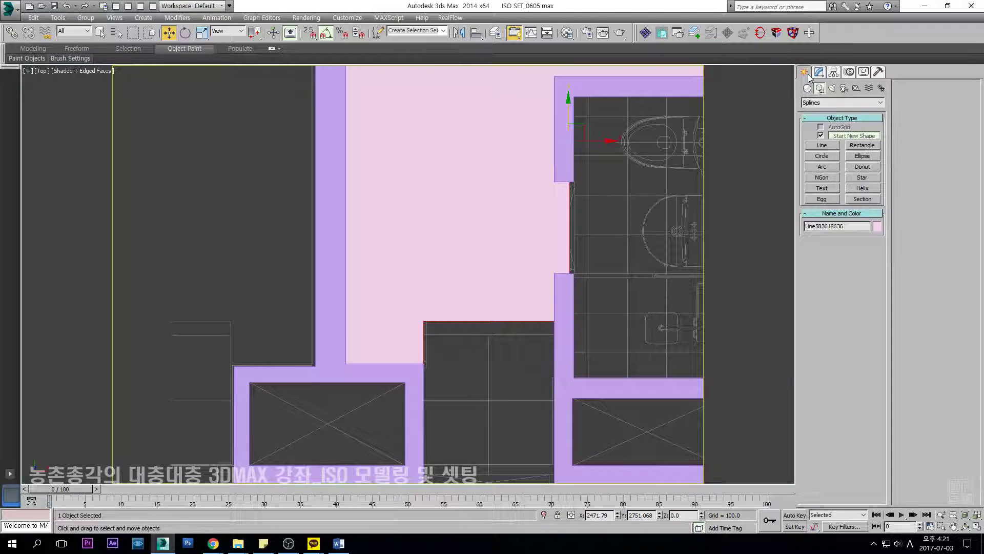
click(862, 145)
key(F3)
scroll(497, 323, up, 4)
key(s)
drag(398, 281, 651, 254)
key(s)
key(w)
key(alt+e)
click(823, 174)
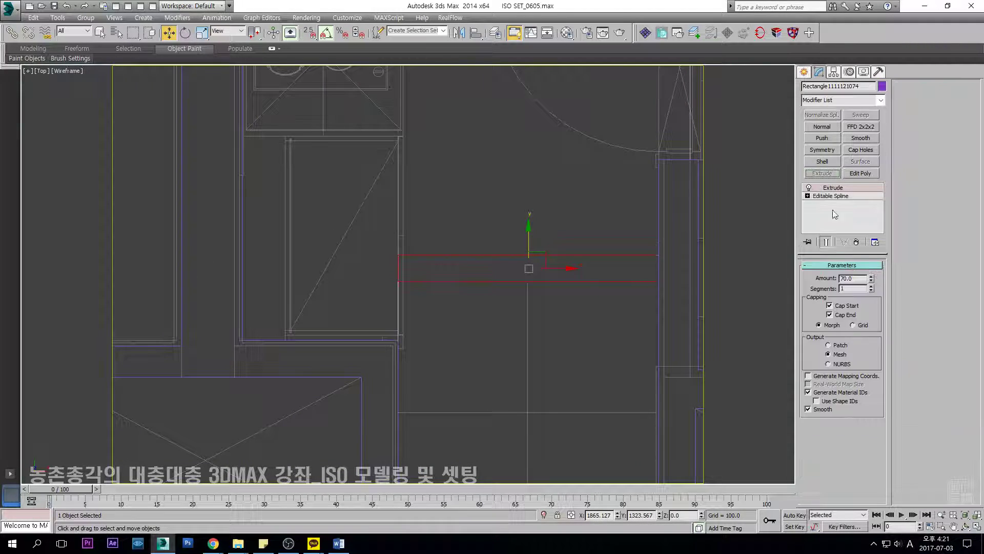
scroll(499, 234, down, 4)
key(F3)
Start a snapped line at the step strip's bathroom-side corner and trace the entrance floor down and across the front door opening.
click(804, 72)
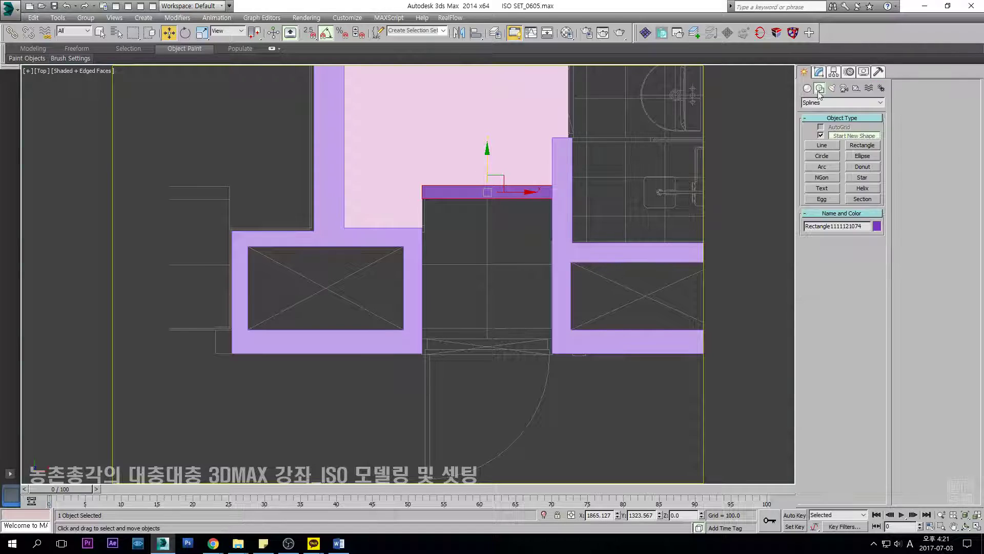
click(822, 146)
key(F3)
scroll(534, 253, up, 4)
key(s)
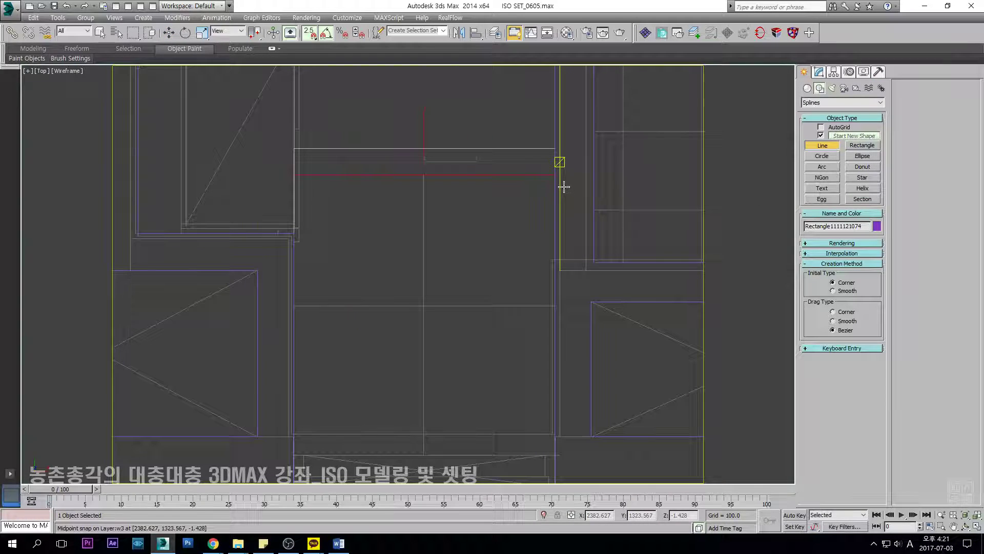
click(559, 180)
scroll(553, 285, down, 3)
scroll(572, 251, up, 3)
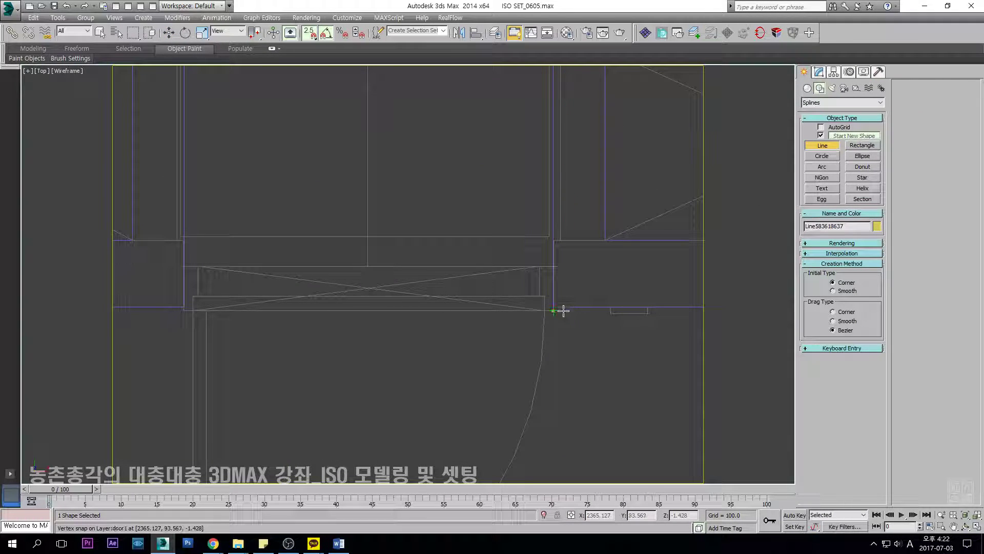
click(183, 307)
Close the entrance floor outline along the step strip and apply a planar UVW Map to it.
scroll(204, 305, down, 3)
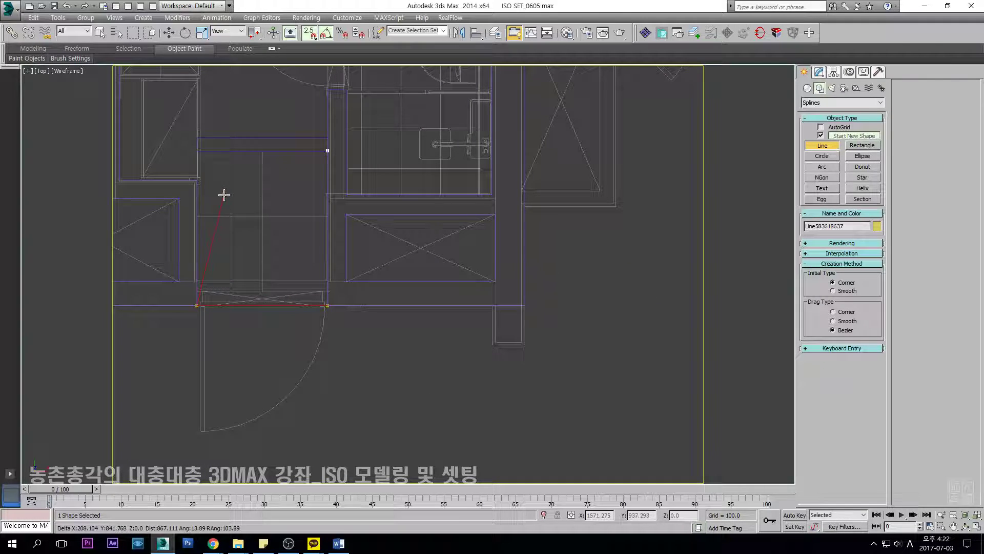
middle_drag(224, 193, 400, 279)
scroll(399, 279, up, 2)
click(378, 211)
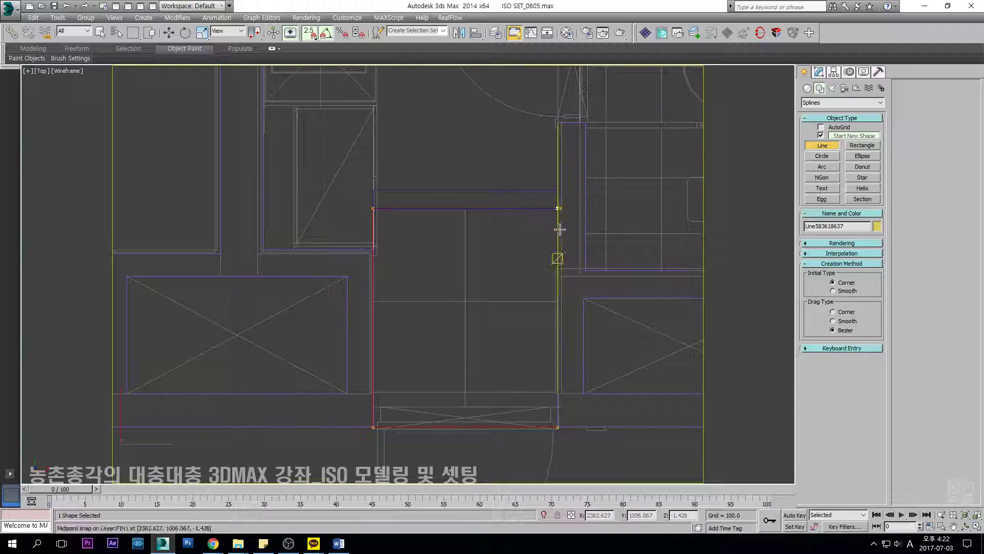
click(560, 209)
click(470, 302)
key(w)
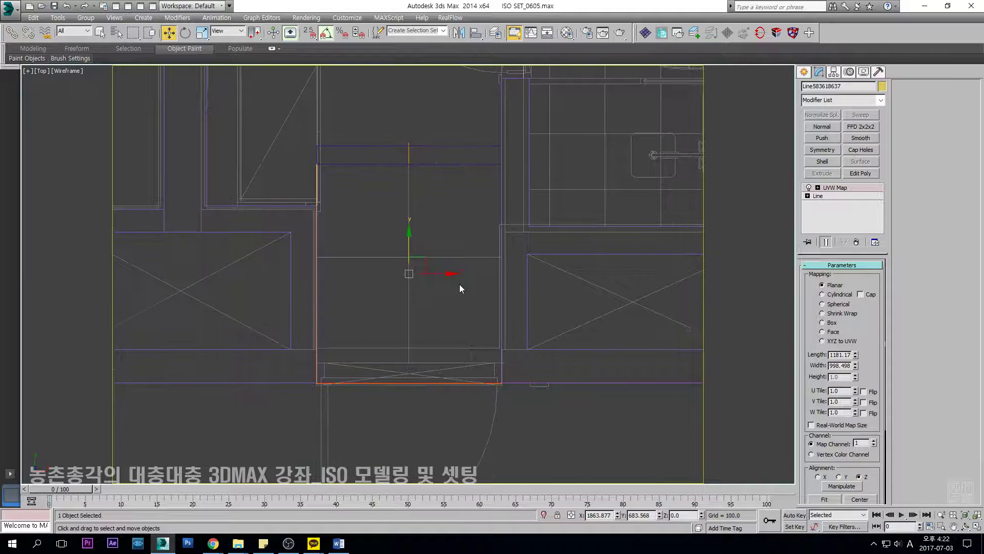
key(F3)
alt+middle_drag(454, 291, 374, 299)
scroll(374, 300, up, 5)
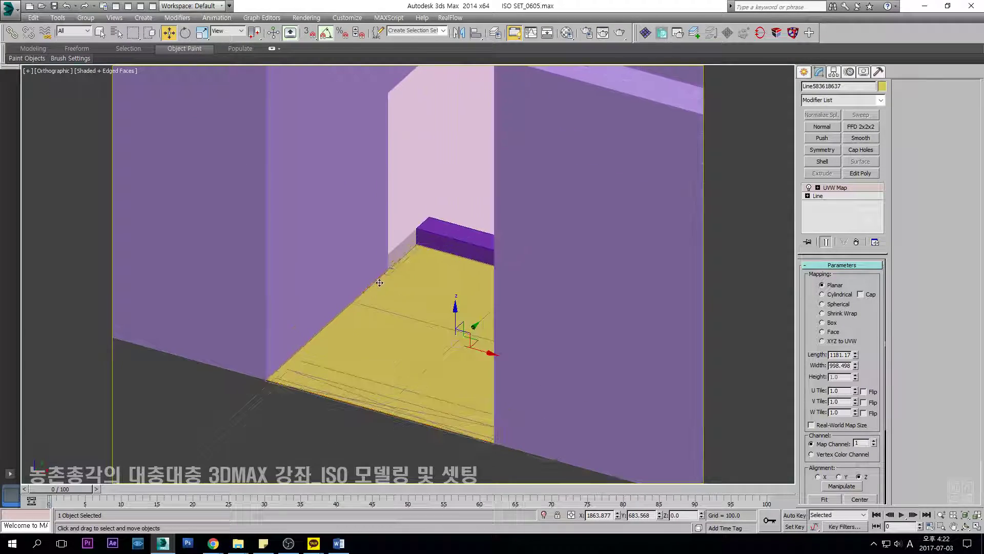
scroll(395, 274, down, 7)
alt+middle_drag(402, 353, 444, 327)
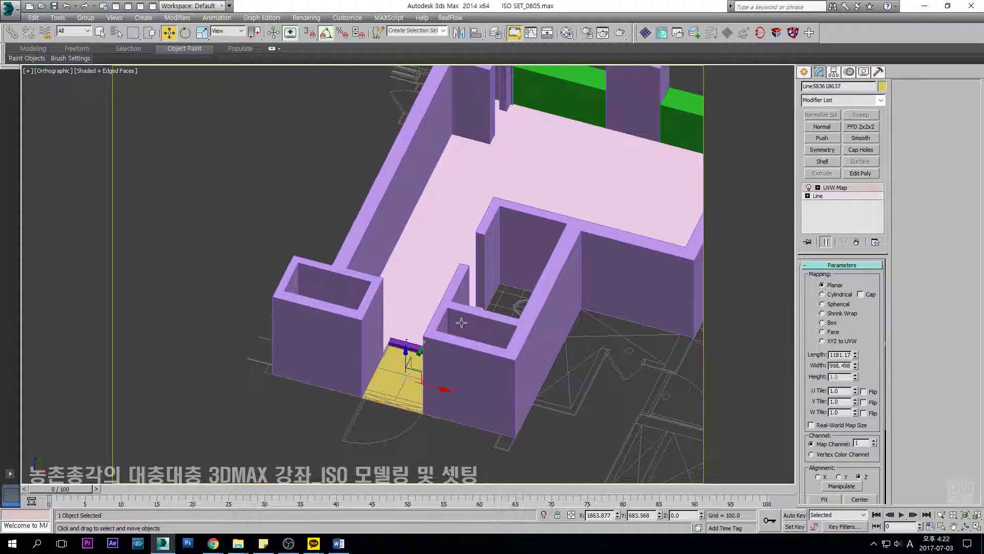
Draw a snapped rectangle over the bathroom floor inside its walls in the Top view.
click(431, 252)
key(t)
scroll(465, 154, up, 1)
middle_drag(466, 154, 507, 223)
key(F3)
scroll(507, 223, up, 4)
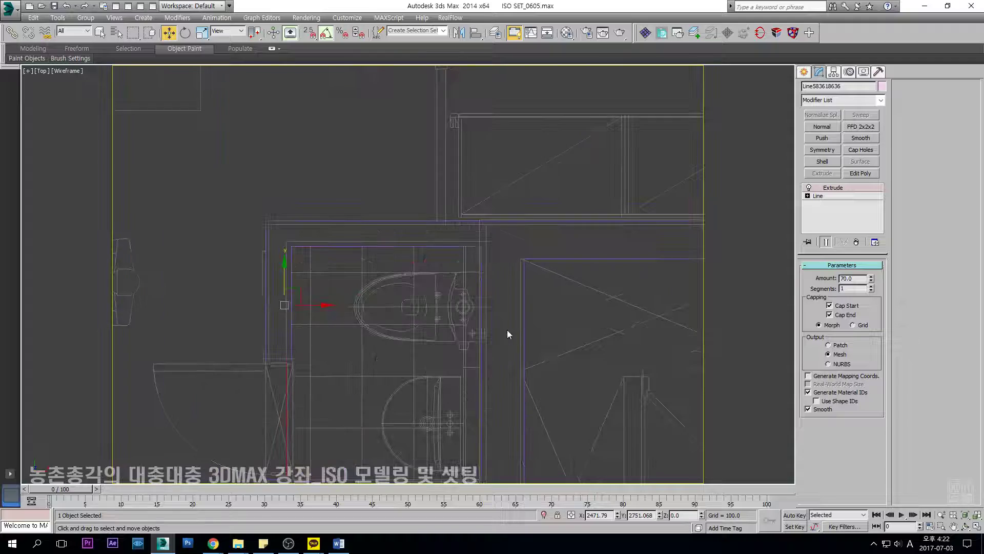
click(804, 71)
click(862, 145)
scroll(561, 187, down, 3)
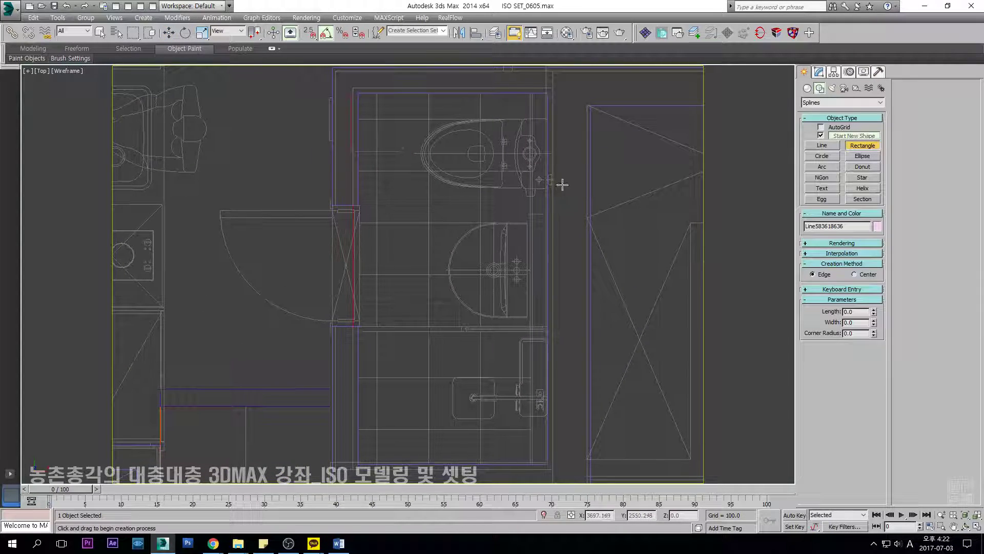
key(s)
drag(545, 94, 392, 307)
scroll(514, 258, up, 3)
middle_drag(507, 144, 530, 226)
key(s)
Convert the bathroom floor rectangle to an editable spline and apply a UVW Map to it.
key(w)
key(alt+e)
middle_drag(485, 184, 496, 211)
key(F3)
mouse_move(517, 272)
middle_down()
mouse_move(466, 240)
mouse_move(421, 231)
mouse_move(446, 238)
middle_up()
key(alt+u)
scroll(444, 275, up, 2)
scroll(444, 275, down, 4)
Draw a snapped rectangle about 700 by 40 over the bathroom door threshold in the Top view.
key(t)
scroll(453, 209, up, 1)
middle_drag(518, 195, 625, 110)
scroll(625, 110, up, 3)
key(F3)
click(804, 72)
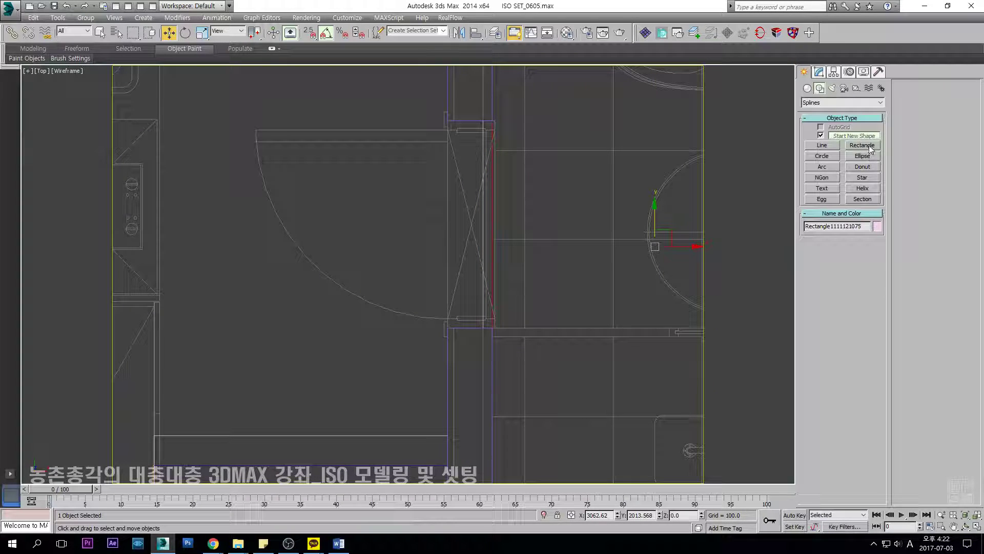
click(862, 146)
scroll(527, 132, up, 1)
key(s)
scroll(500, 115, up, 1)
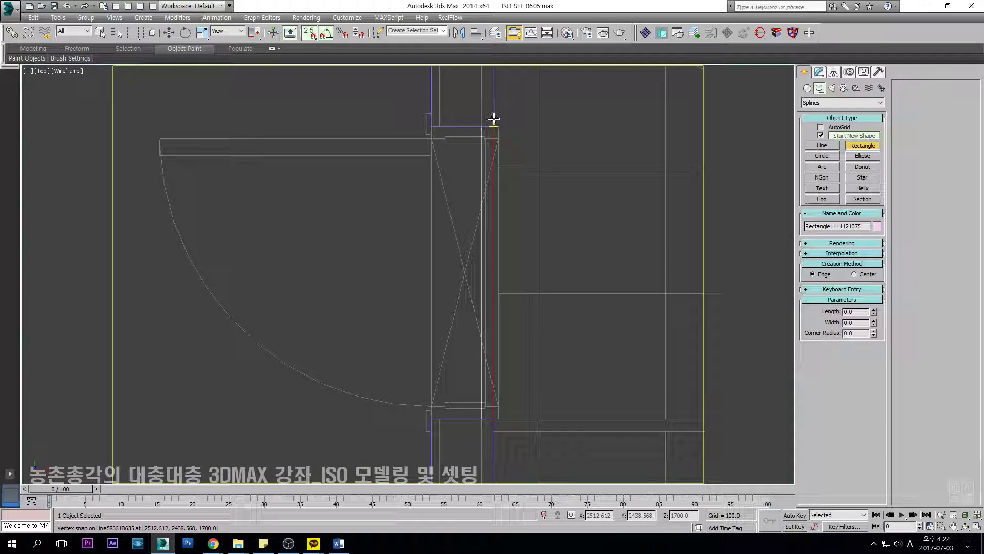
drag(500, 121, 505, 407)
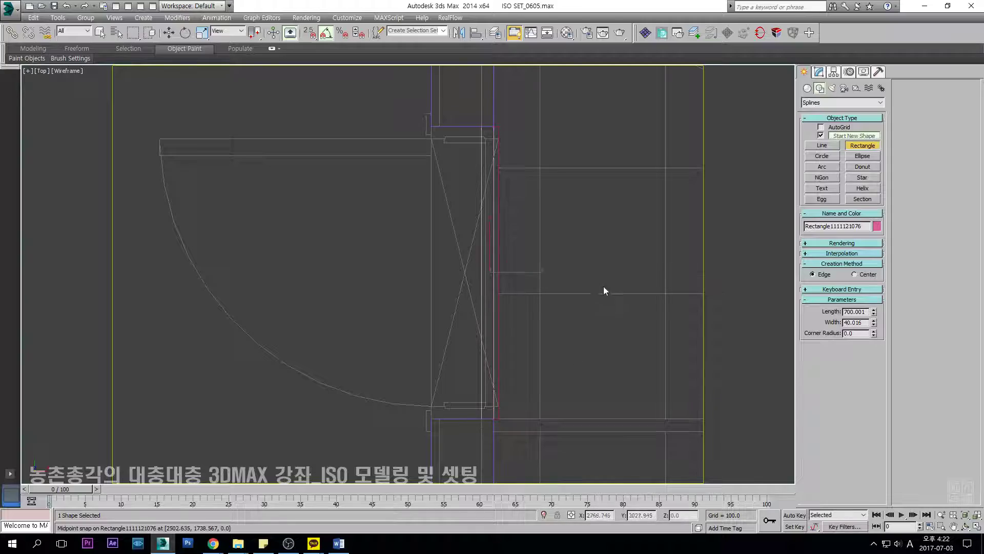
Extrude the bathroom threshold rectangle and deselect it in the shaded view.
click(819, 72)
click(822, 174)
mouse_move(445, 334)
middle_down()
mouse_move(402, 287)
mouse_move(406, 301)
mouse_move(464, 292)
mouse_move(409, 301)
middle_up()
key(F3)
scroll(442, 323, down, 5)
scroll(463, 297, down, 6)
click(515, 328)
scroll(484, 220, up, 2)
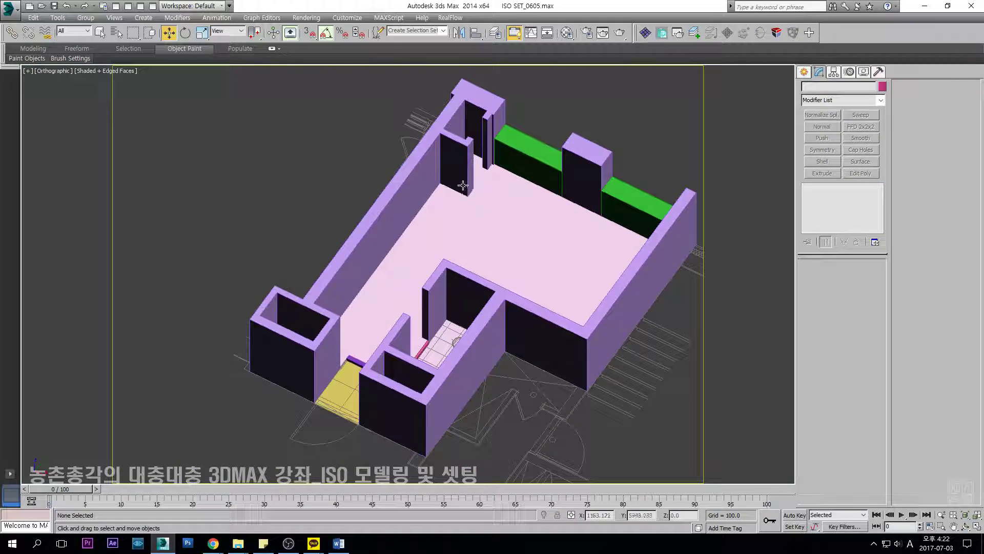
Draw a rectangle under the small door beside the window, from the door's lower edge to the floor, in the Left view.
click(462, 187)
key(t)
key(F3)
scroll(484, 248, up, 8)
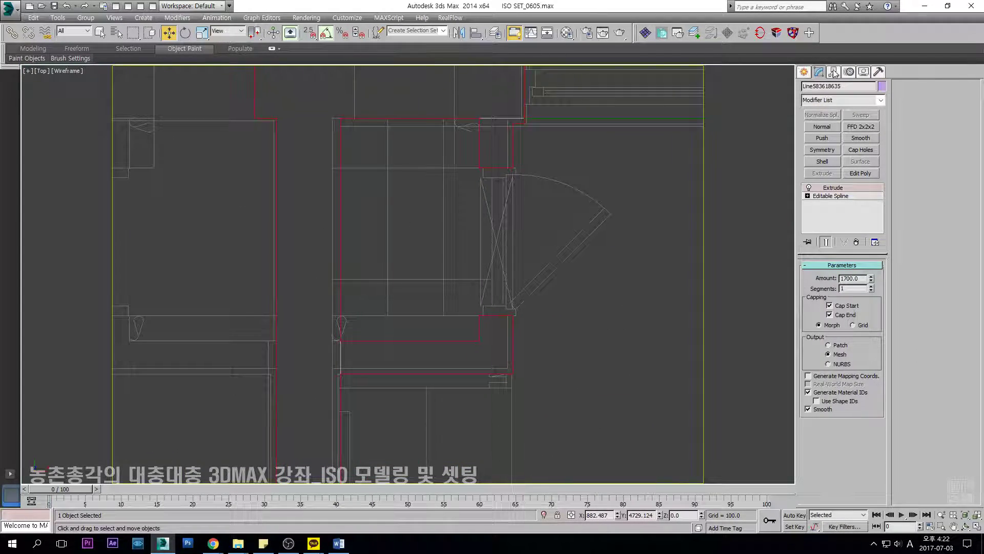
click(803, 71)
click(866, 143)
scroll(398, 209, down, 4)
key(l)
scroll(416, 205, up, 2)
key(5)
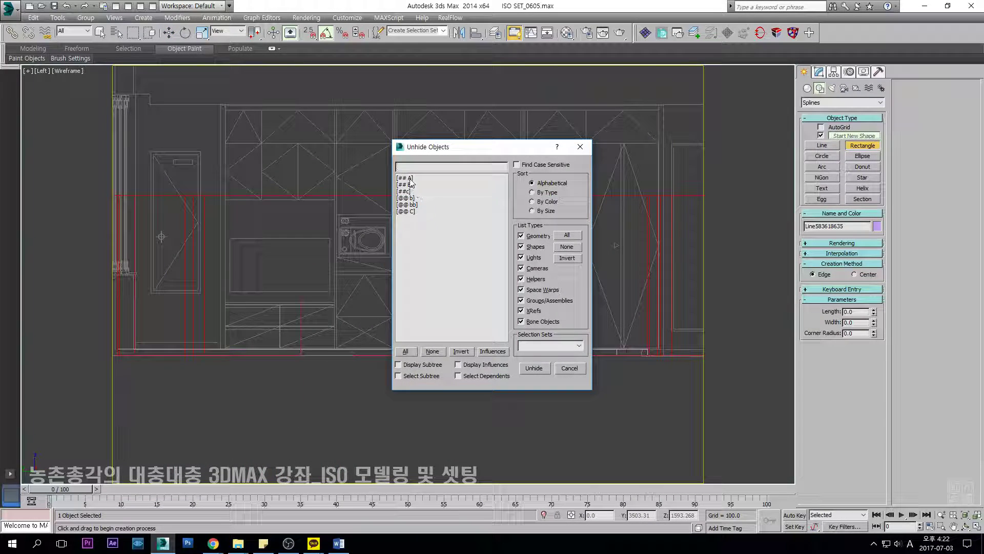
click(580, 147)
middle_drag(179, 207, 346, 194)
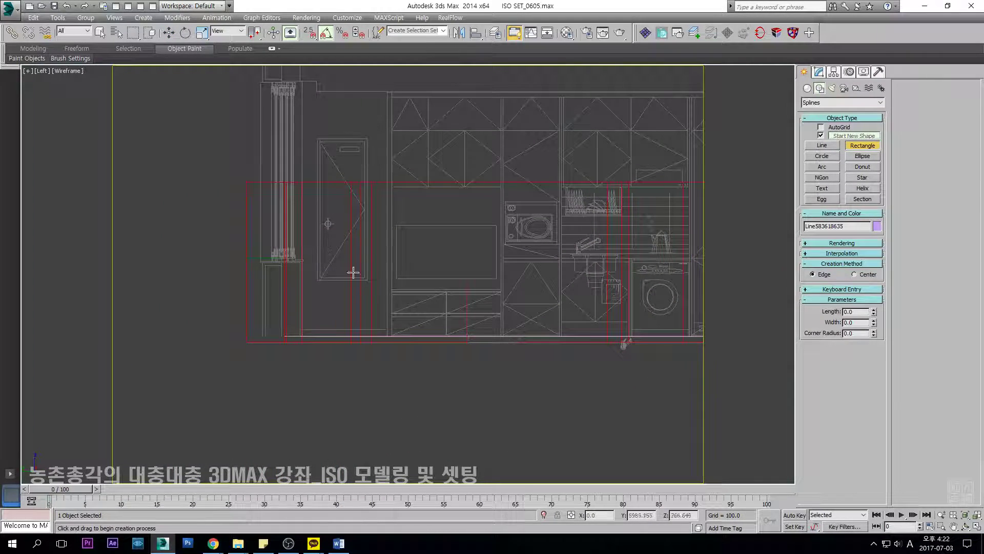
scroll(344, 267, up, 3)
drag(308, 319, 391, 403)
key(w)
key(s)
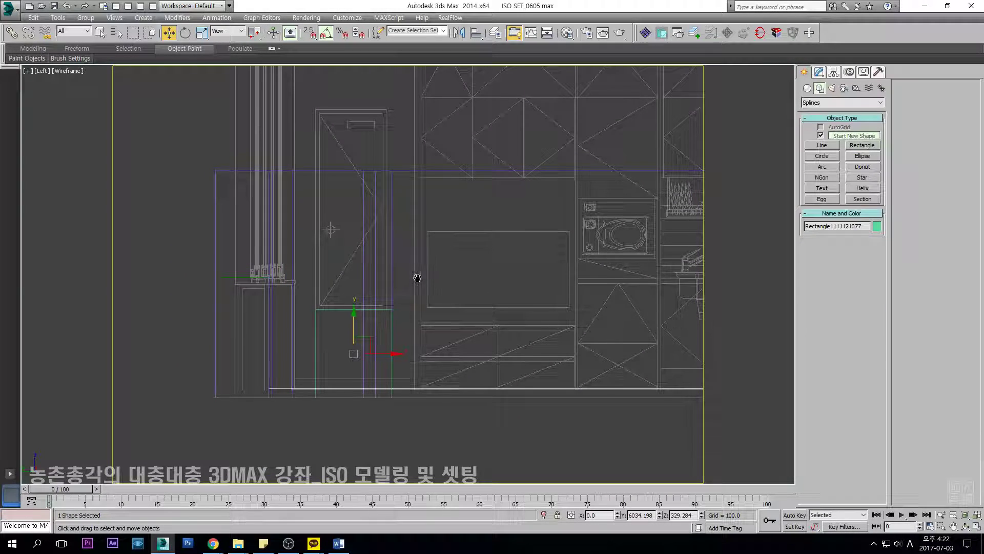
Convert the rectangle under the small door to an editable spline and select its spline.
middle_drag(417, 276, 424, 291)
key(alt+e)
key(3)
drag(465, 337, 334, 427)
scroll(337, 368, down, 2)
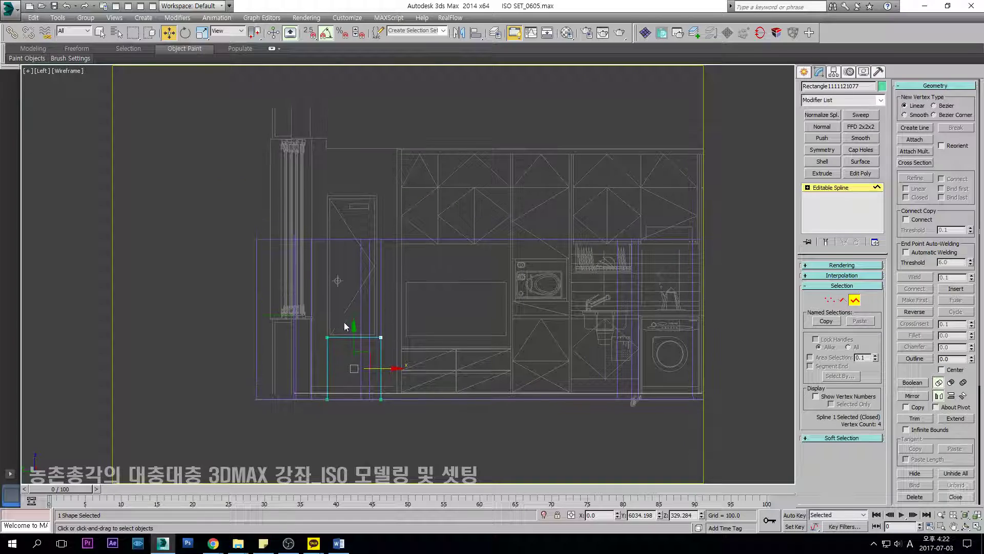
Try to copy the selected spline straight up above the small door and snap it to the drawing.
shift+drag(362, 120, 361, 118)
scroll(370, 183, up, 3)
key(space)
key(s)
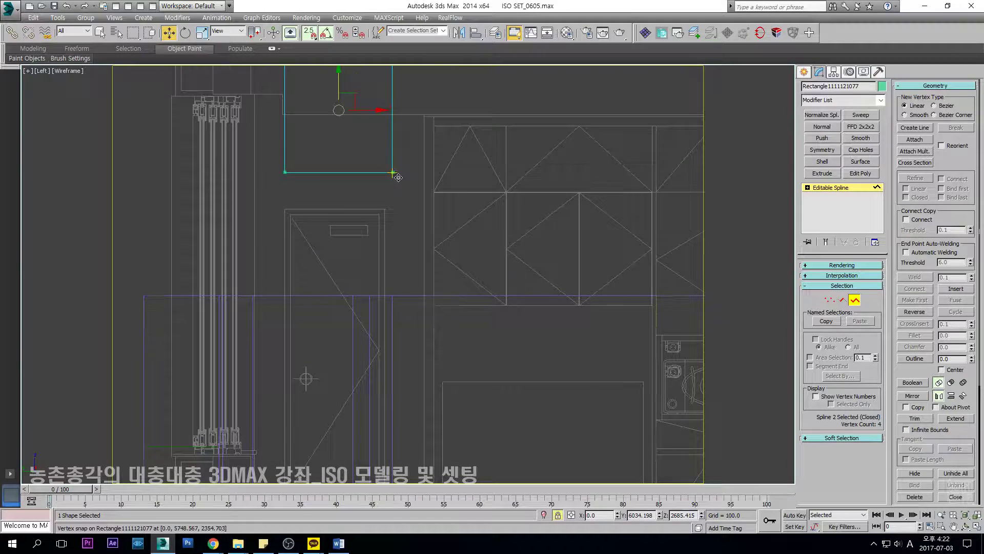
scroll(397, 177, down, 3)
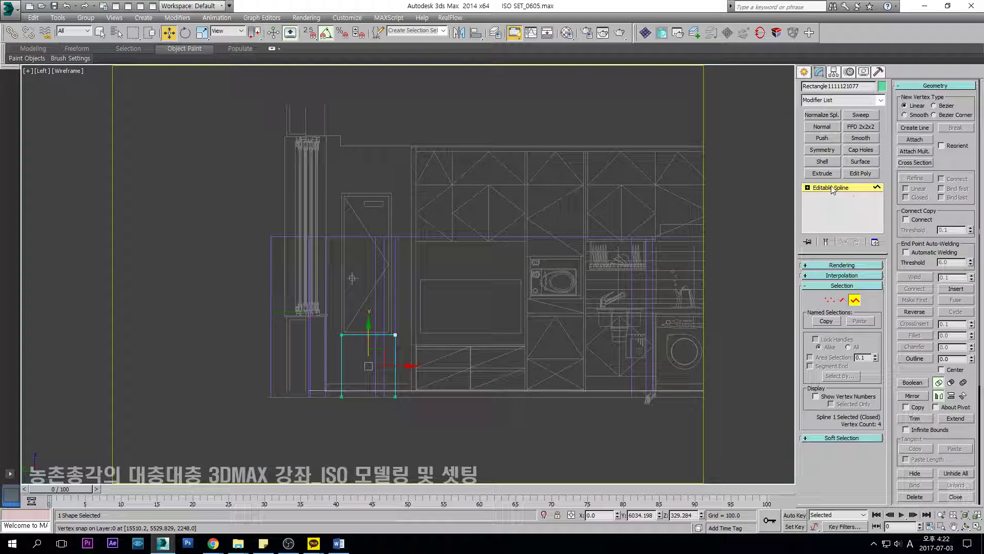
Extrude the rectangle under the small door by 200 and show it in the Top view.
click(822, 173)
key(t)
scroll(396, 266, down, 5)
scroll(335, 279, up, 3)
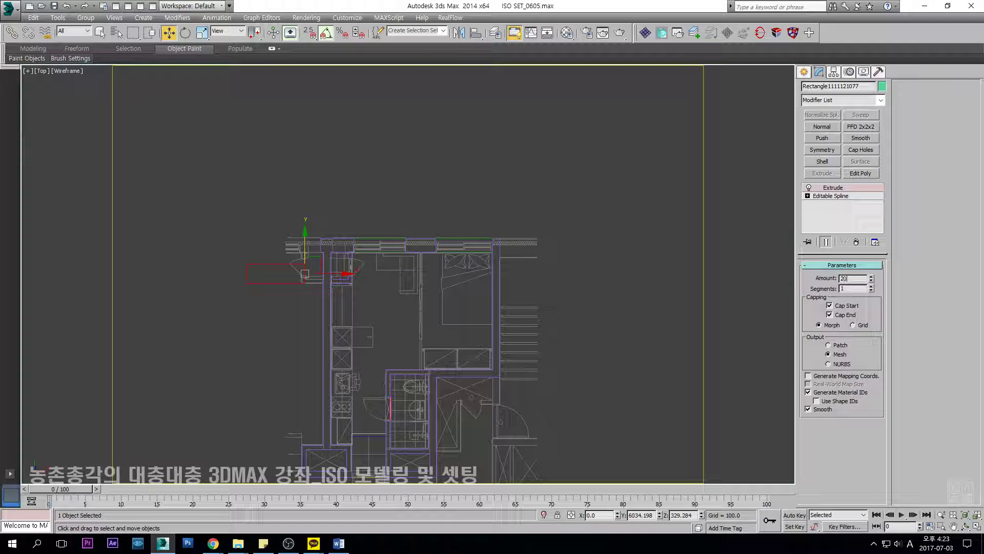
Move the extruded piece into the small door's opening and snap it to the window-side wall corner.
scroll(308, 281, up, 5)
key(s)
drag(305, 280, 445, 261)
scroll(435, 260, up, 3)
middle_drag(479, 204, 458, 248)
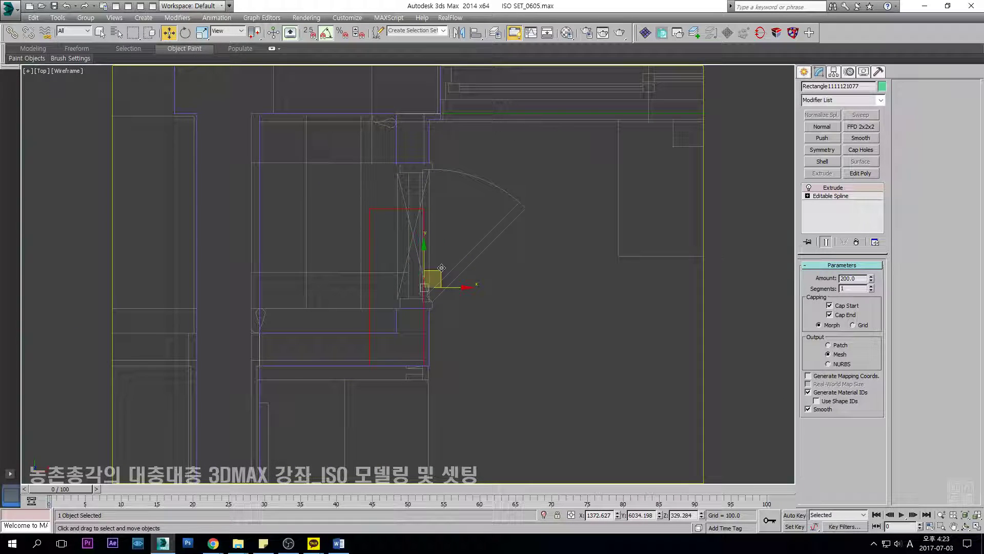
drag(435, 276, 499, 306)
key(s)
drag(487, 241, 433, 162)
key(s)
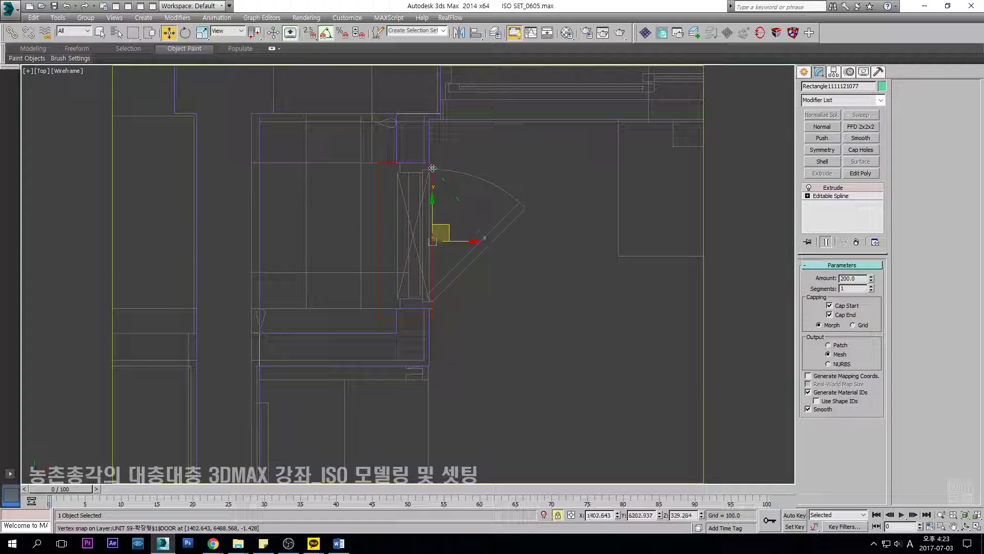
Convert the piece to an editable poly and snap its end vertices to the opening's jamb farther from the window.
key(alt+e)
key(1)
drag(546, 294, 365, 338)
scroll(365, 338, up, 2)
key(s)
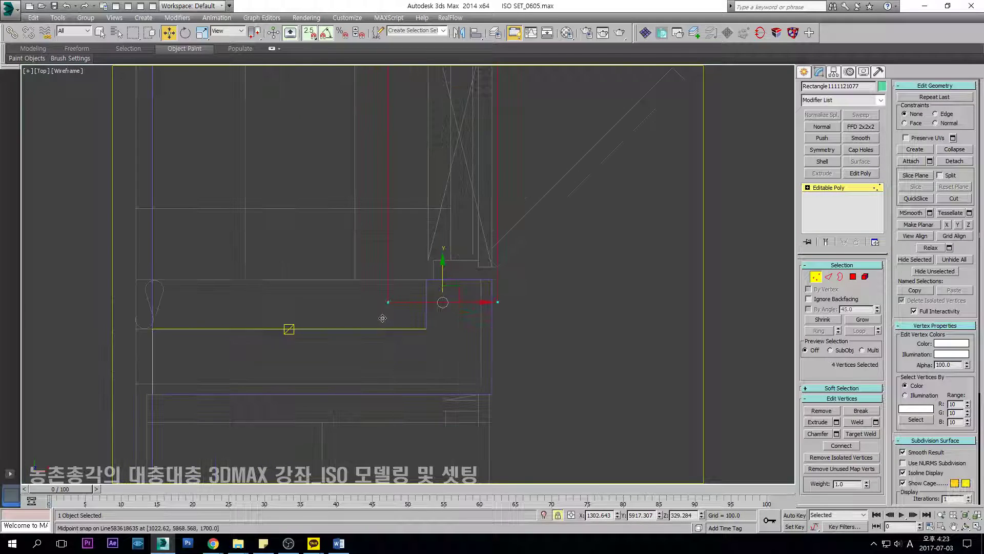
drag(390, 301, 424, 279)
key(s)
Snap the piece's closet-side vertices to the closet face of the adjoining wall.
scroll(419, 269, down, 3)
drag(427, 339, 393, 148)
scroll(392, 148, up, 3)
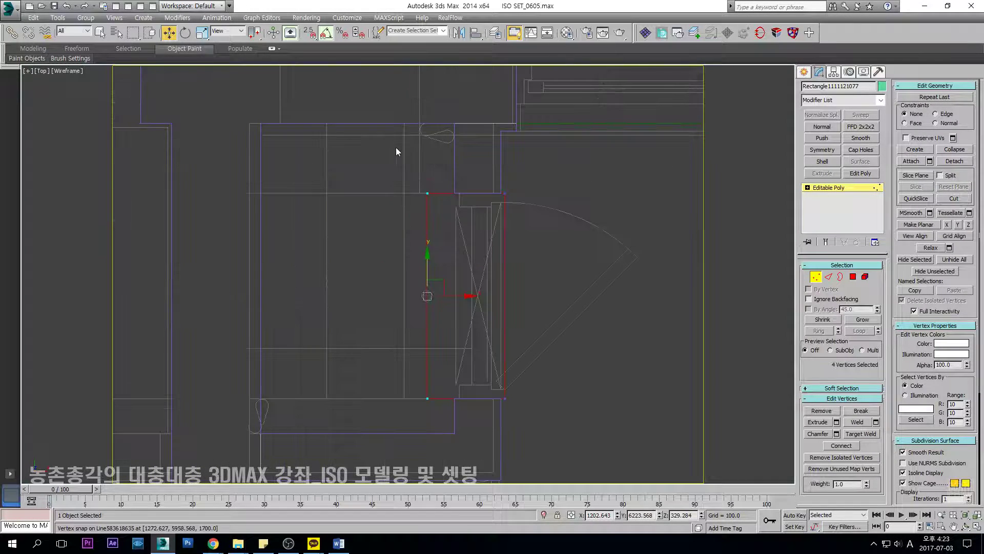
drag(426, 195, 455, 194)
click(854, 189)
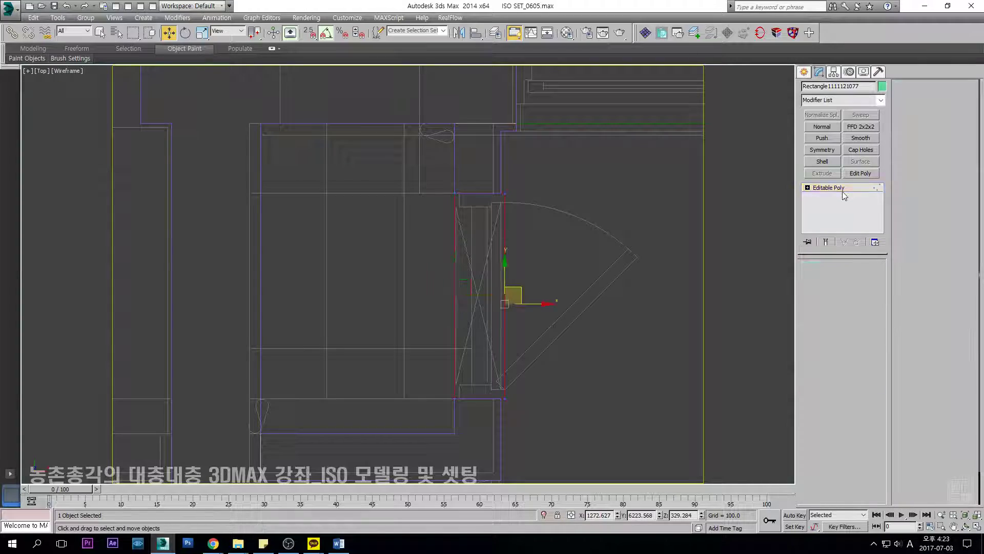
Examine how the low wall piece fits in the small door's opening in the shaded and Top views.
key(F3)
middle_drag(576, 255, 441, 260)
scroll(441, 260, down, 3)
mouse_move(441, 260)
alt+middle_down()
mouse_move(420, 256)
mouse_move(365, 198)
mouse_move(392, 226)
mouse_move(371, 252)
alt+middle_up()
scroll(392, 226, down, 4)
scroll(377, 235, up, 4)
scroll(378, 238, down, 2)
key(t)
scroll(354, 203, up, 5)
key(F3)
middle_drag(454, 448, 438, 316)
scroll(438, 316, down, 3)
middle_drag(454, 239, 475, 330)
scroll(453, 232, up, 3)
scroll(453, 232, down, 3)
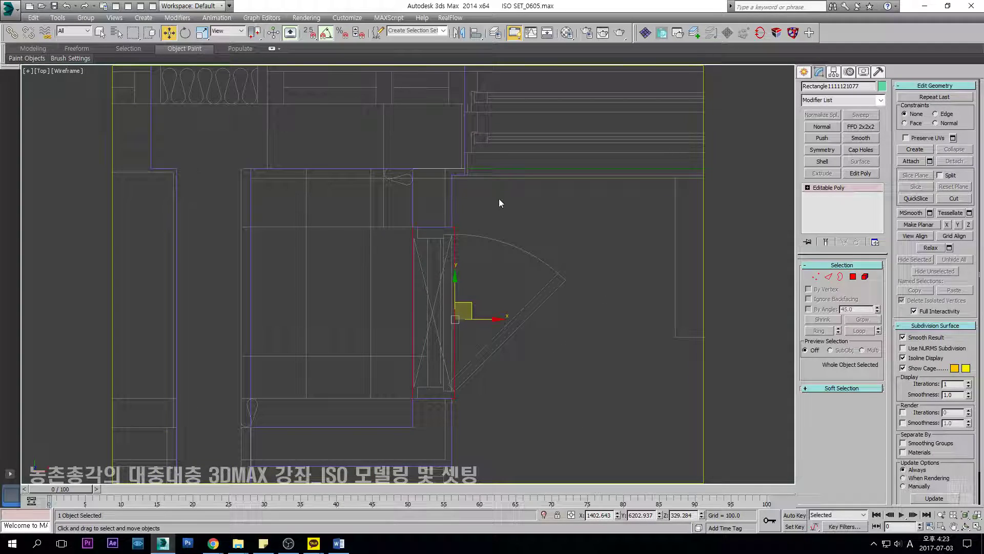
Snap the low wall piece's room-side vertices flush with the adjoining wall face.
key(1)
drag(505, 195, 465, 460)
scroll(455, 414, up, 4)
key(s)
key(space)
drag(452, 368, 448, 366)
click(878, 186)
Draw the small door's frame in the Left view as one shape with snapped rectangles of 1500 by 530 and 1440 by 460.
scroll(442, 329, down, 3)
key(F3)
scroll(475, 318, down, 3)
mouse_move(485, 325)
alt+middle_down()
mouse_move(416, 276)
mouse_move(435, 281)
mouse_move(443, 366)
alt+middle_up()
key(l)
key(F3)
middle_drag(516, 223, 507, 288)
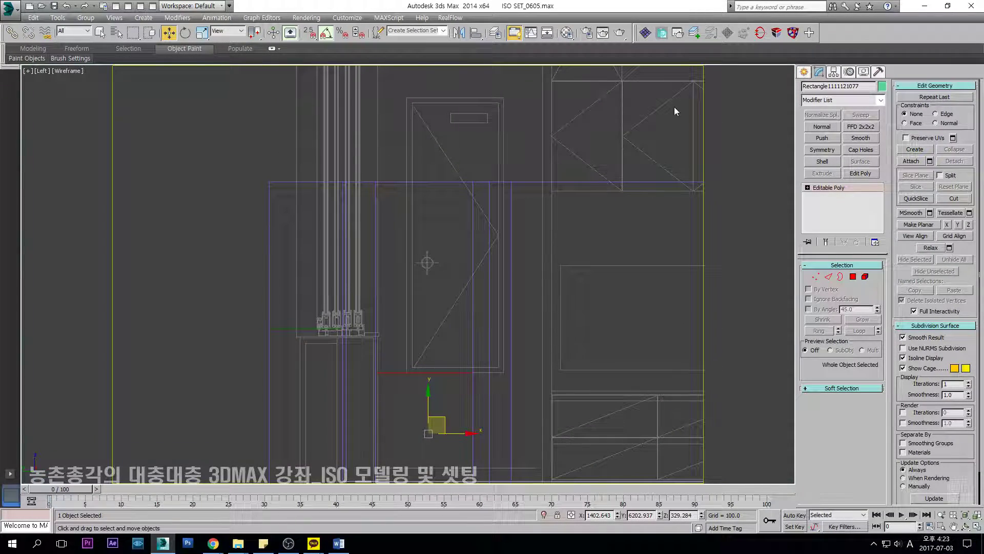
click(803, 73)
click(848, 147)
key(s)
middle_drag(436, 97, 435, 108)
mouse_move(404, 108)
mouse_down()
mouse_move(485, 277)
mouse_move(507, 384)
mouse_up()
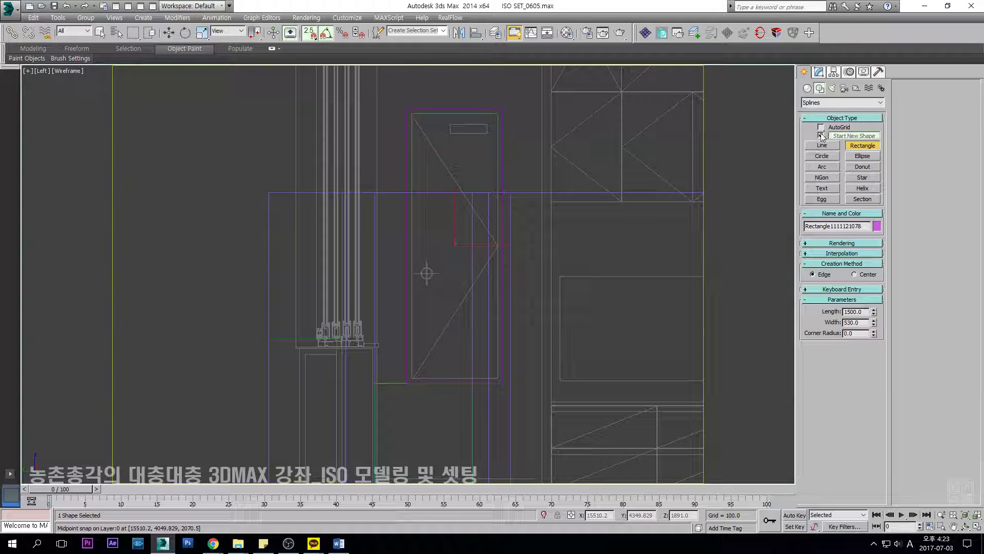
click(821, 135)
drag(414, 378, 498, 114)
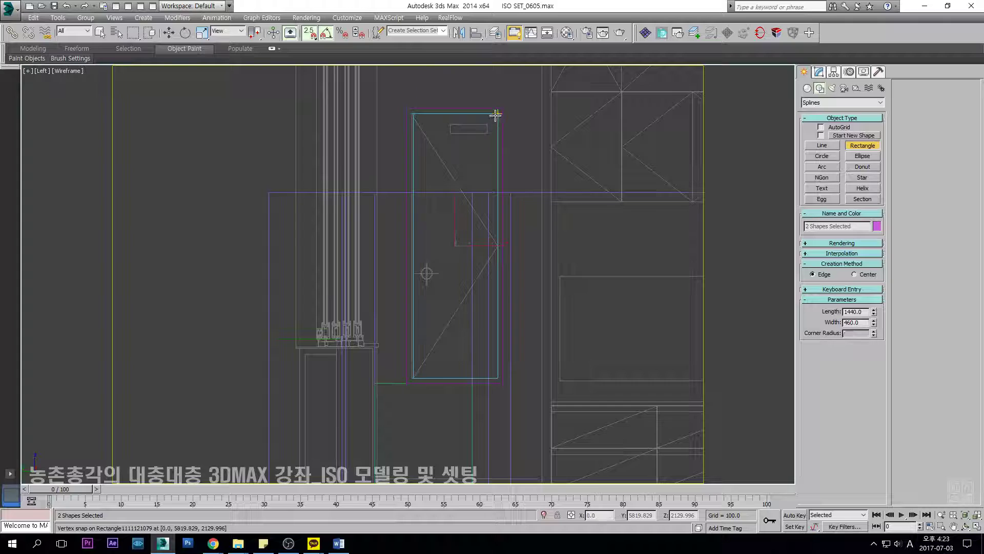
Move the frame's inner window-side segment outward and snap it to the drawing's door panel line.
key(s)
key(w)
key(2)
click(413, 138)
key(space)
key(s)
scroll(417, 111, up, 3)
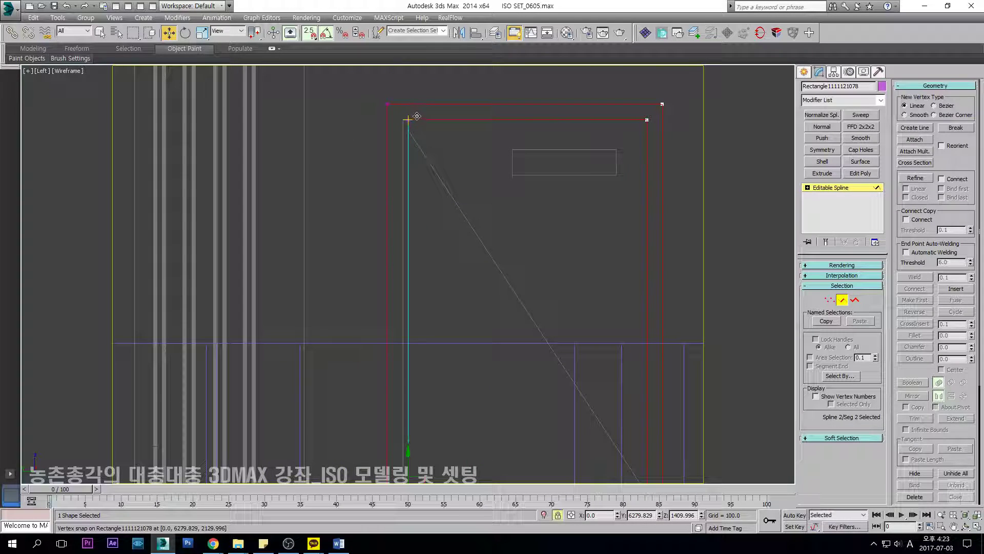
drag(406, 116, 402, 118)
key(s)
key(space)
scroll(498, 127, down, 3)
Extrude the small door's frame shape by 100.
click(825, 188)
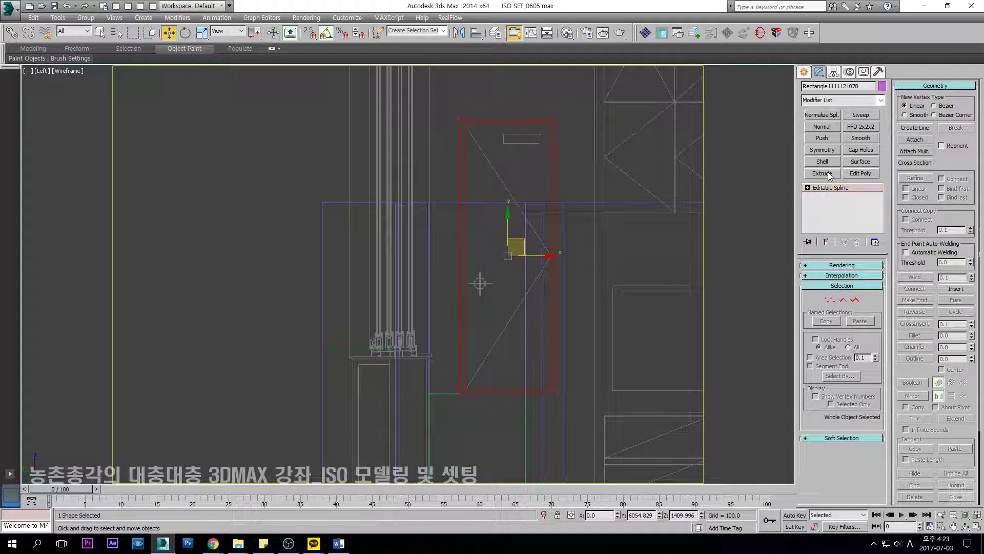
click(823, 173)
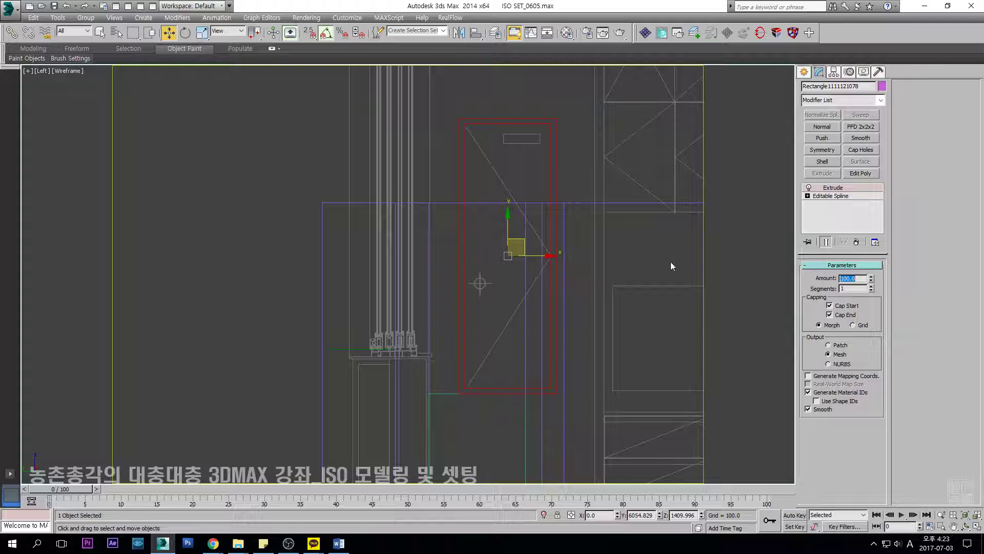
middle_drag(723, 261, 695, 273)
Draw a new snapped rectangle of 1440 by 470 inside the frame for the door panel.
click(804, 73)
click(821, 135)
click(862, 145)
key(s)
drag(438, 136, 522, 397)
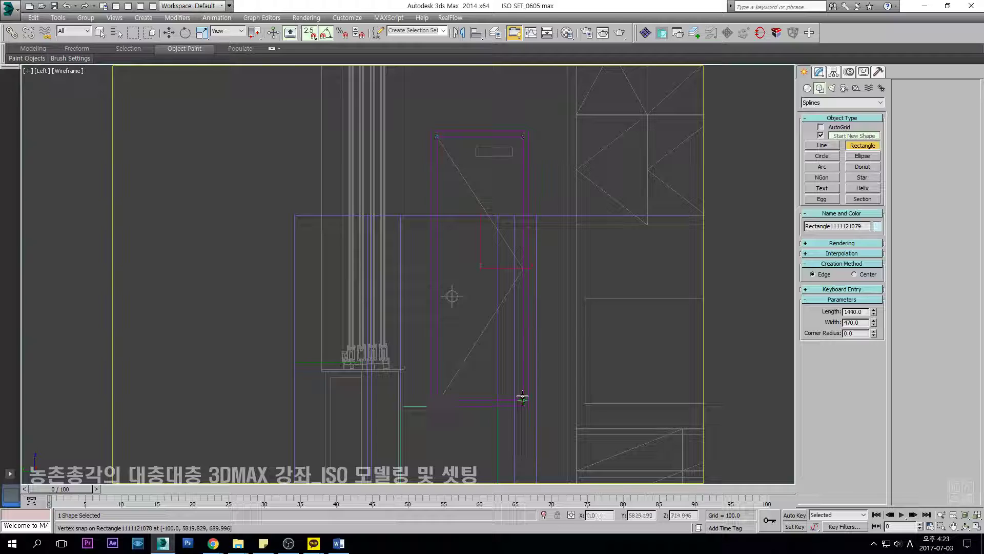
right_click(522, 397)
key(s)
Extrude the door panel rectangle to about half the frame's thickness and deselect it in the Top view.
click(819, 72)
click(823, 173)
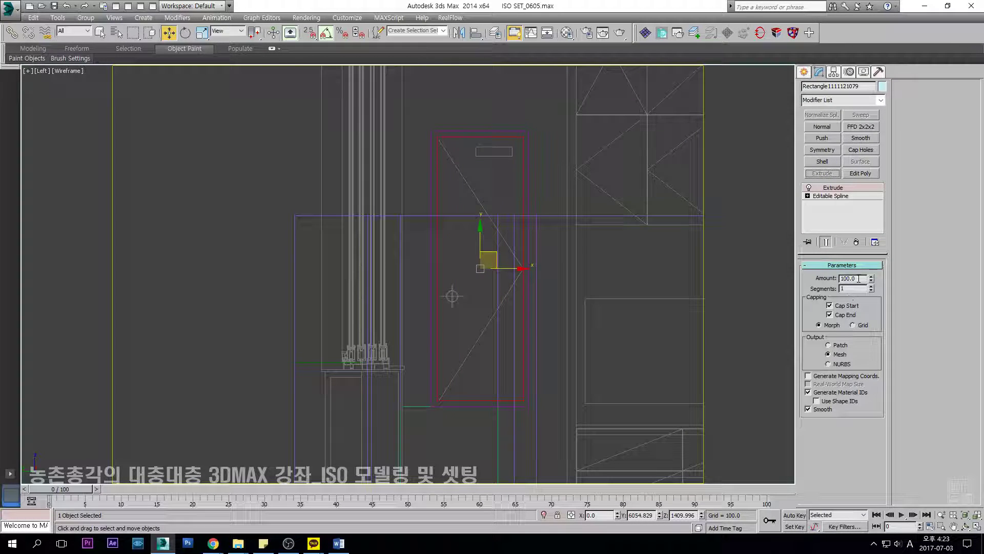
middle_drag(440, 225, 442, 239)
key(t)
scroll(442, 235, down, 4)
click(490, 247)
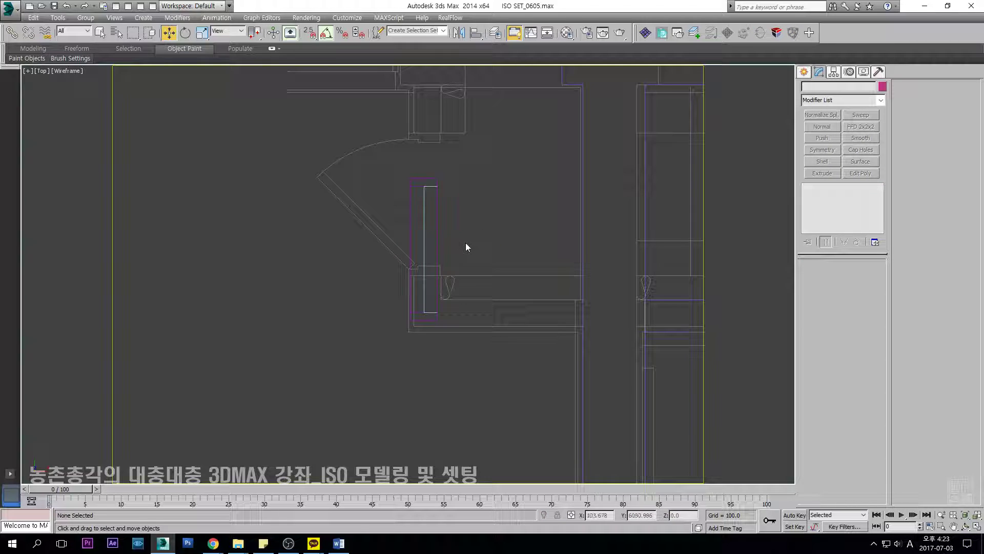
Reposition the small door's panel so it sits within the thickness of its frame.
click(437, 247)
scroll(474, 205, up, 3)
key(s)
key(space)
key(s)
scroll(422, 167, down, 5)
Move the door frame and panel together into the small room's door opening, snapping them to the wall edge in the Top view.
drag(477, 167, 406, 218)
middle_drag(449, 211, 305, 255)
drag(308, 252, 585, 252)
scroll(582, 239, up, 3)
click(551, 201)
drag(553, 199, 536, 267)
key(s)
drag(515, 206, 362, 143)
key(s)
scroll(378, 214, up, 2)
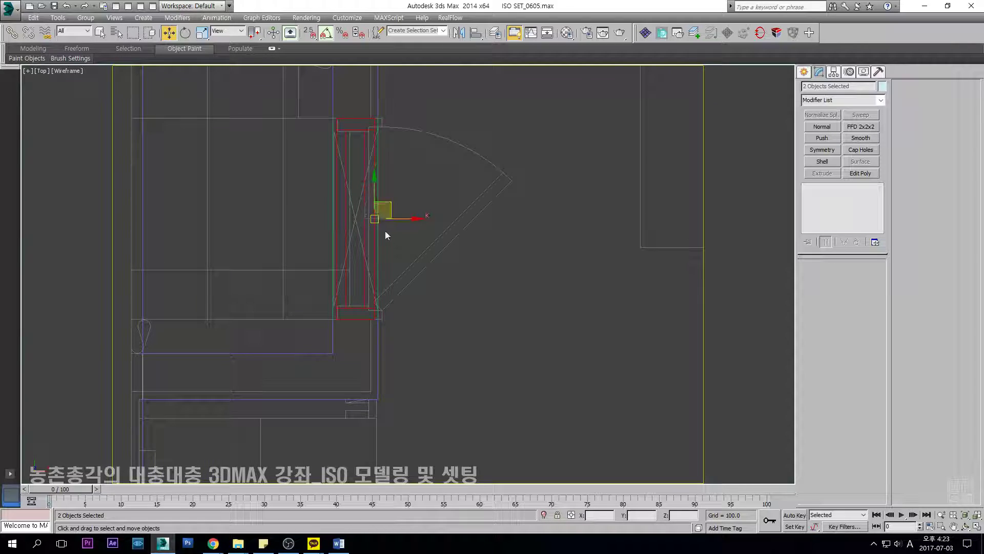
scroll(424, 309, up, 2)
scroll(345, 334, up, 2)
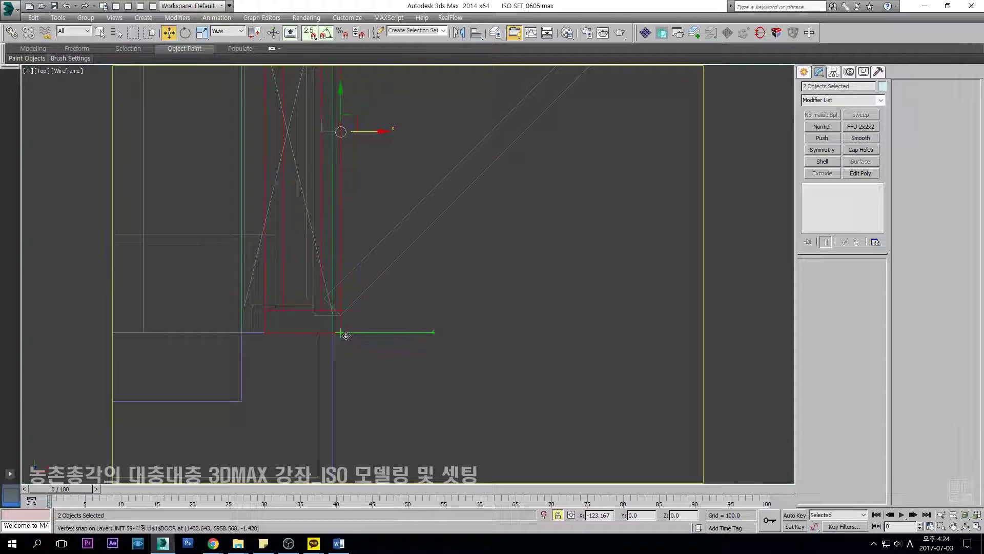
Check the placed door parts in shaded mode and compare their height with the walls in the Front wireframe view.
key(F3)
mouse_move(418, 301)
alt+middle_down()
mouse_move(415, 226)
mouse_move(357, 247)
alt+middle_up()
key(f)
key(F3)
scroll(395, 234, down, 4)
scroll(394, 230, up, 4)
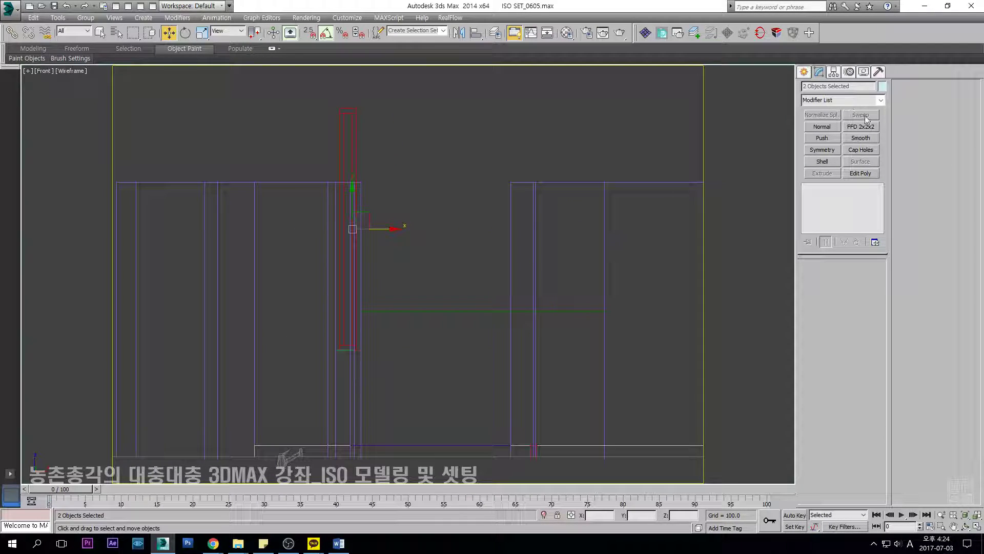
click(824, 164)
middle_drag(341, 201, 377, 201)
key(ctrl+z)
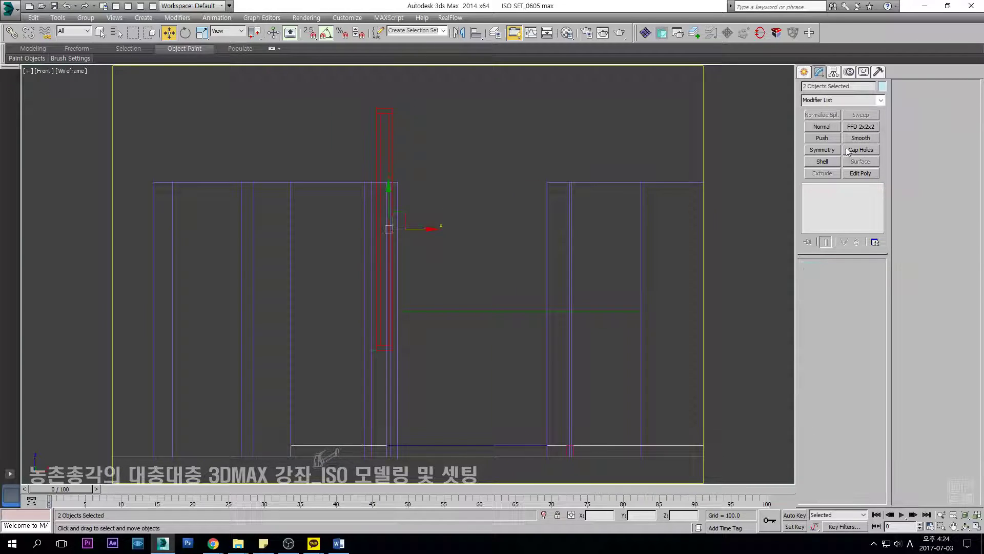
click(864, 105)
key(l)
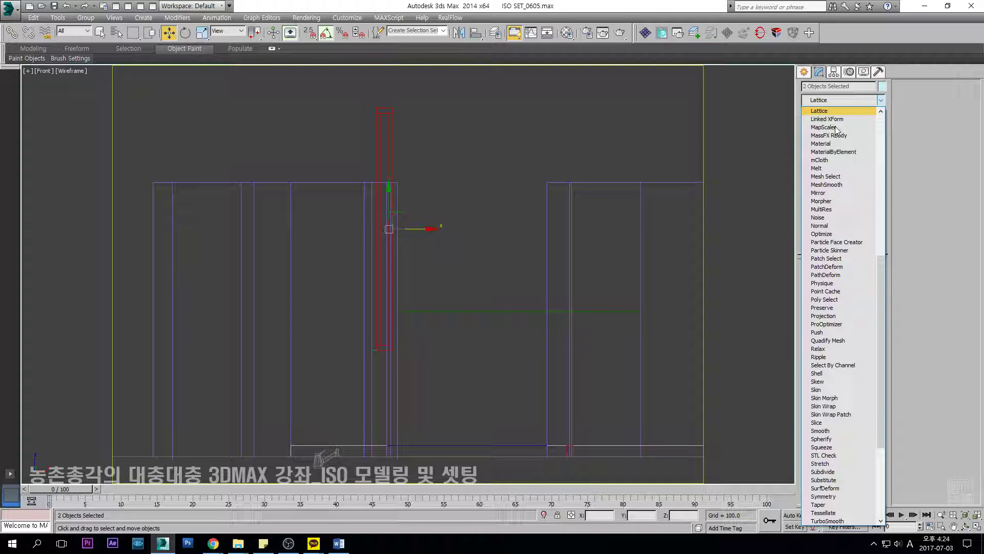
key(s)
key(s)
key(s)
key(s)
key(s)
key(s)
key(s)
key(s)
key(s)
key(s)
key(s)
key(s)
key(s)
key(s)
key(s)
key(s)
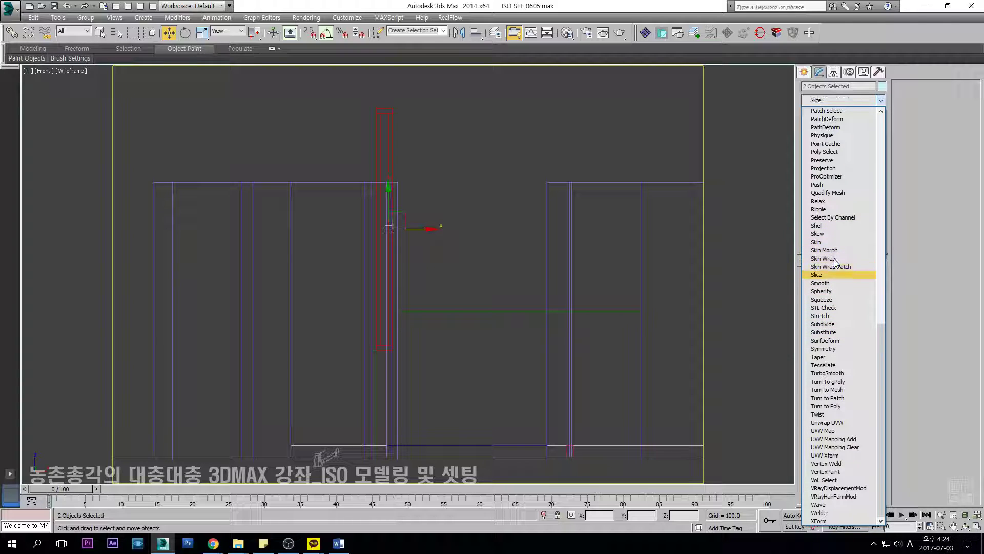
key(Escape)
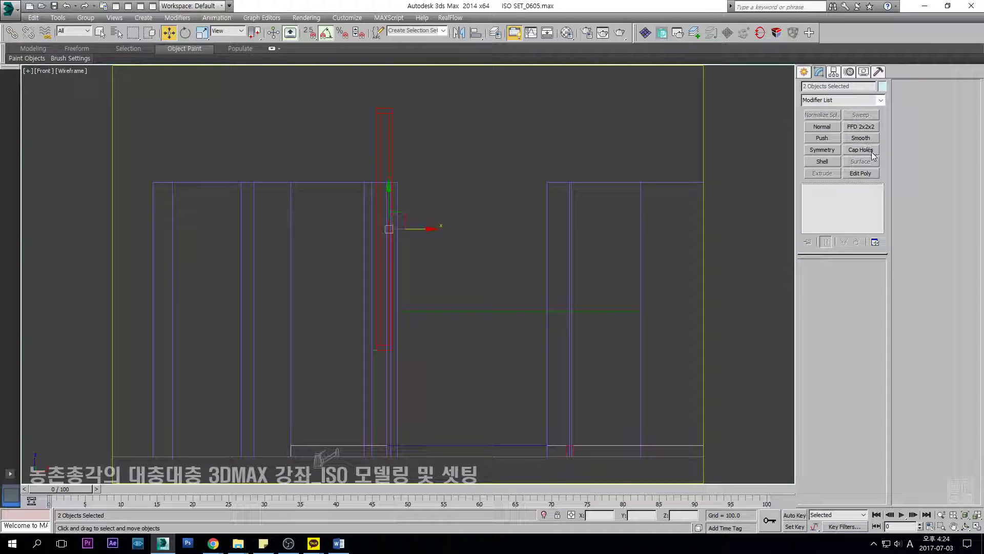
Configure the modifier buttons so that Slice replaces Surface.
click(876, 244)
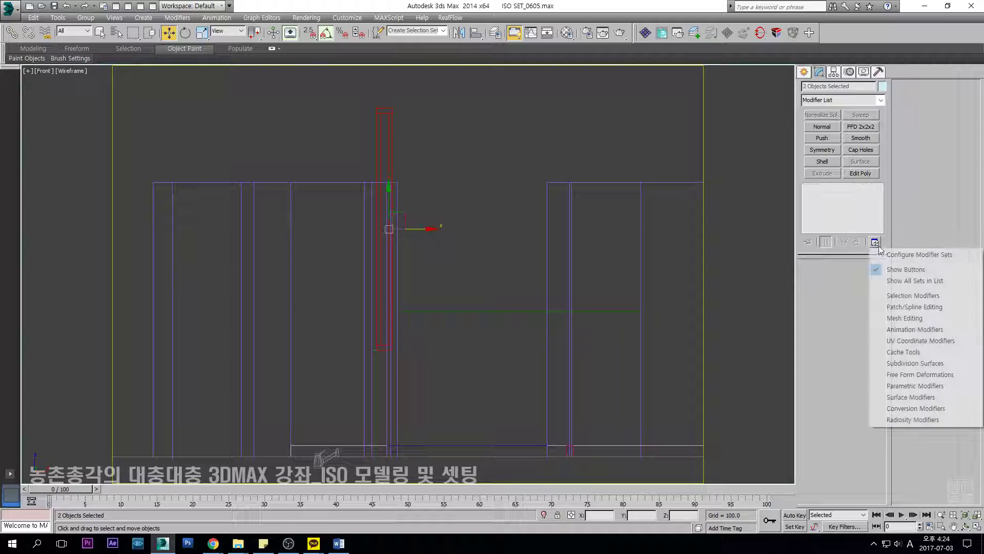
click(920, 254)
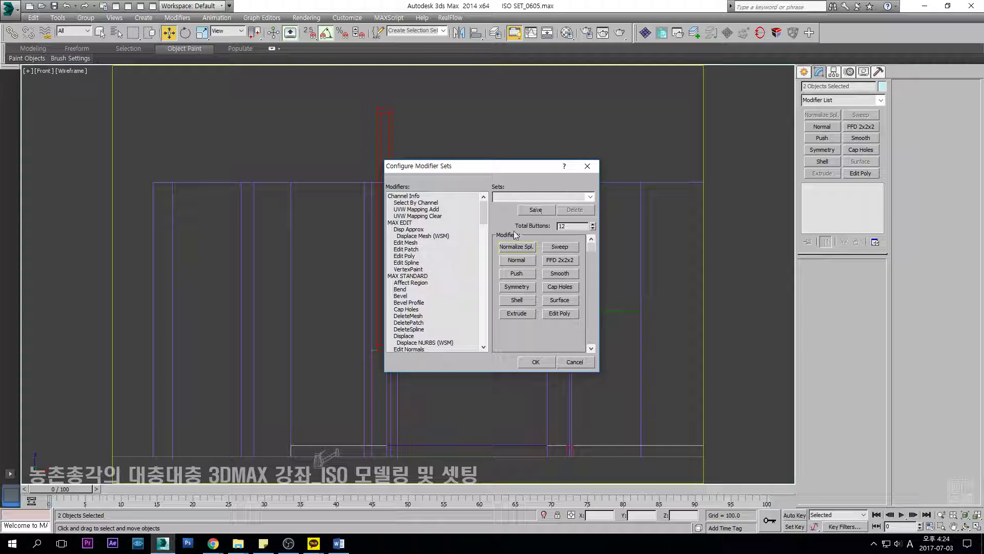
drag(415, 257, 560, 300)
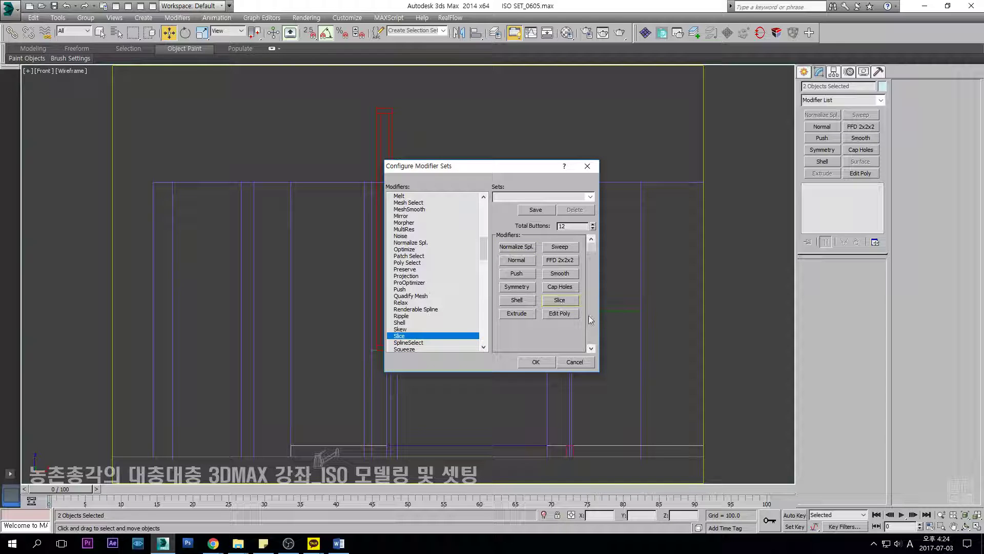
click(536, 362)
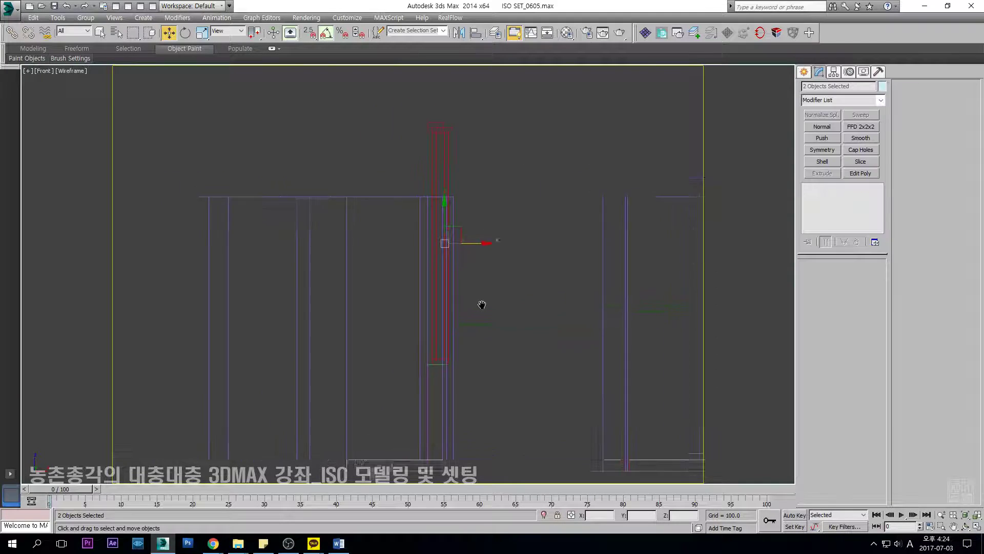
Apply Slice to the door frame and panel, snap the slice plane to the wall's top edge, and use Remove Top.
drag(409, 117, 409, 114)
drag(409, 113, 472, 153)
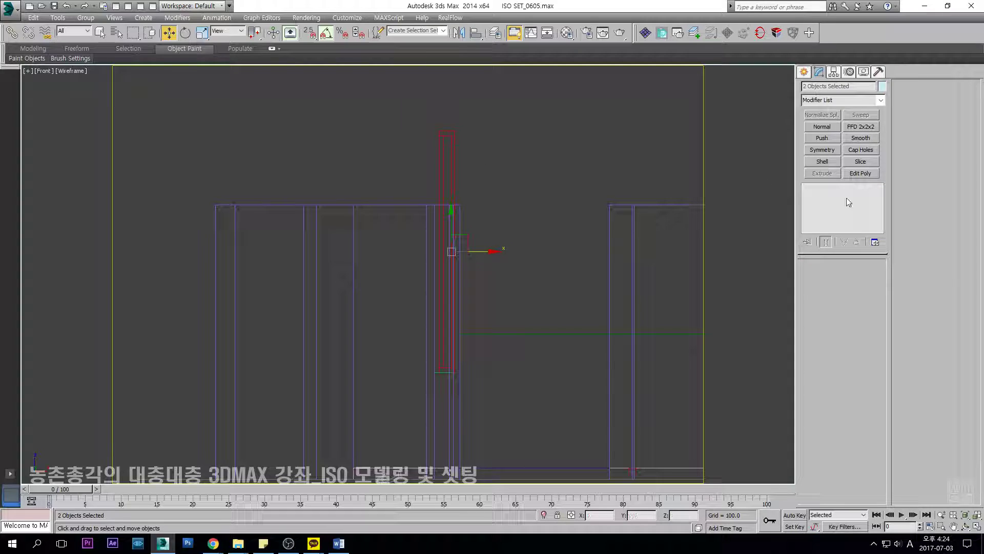
click(861, 162)
scroll(451, 230, up, 3)
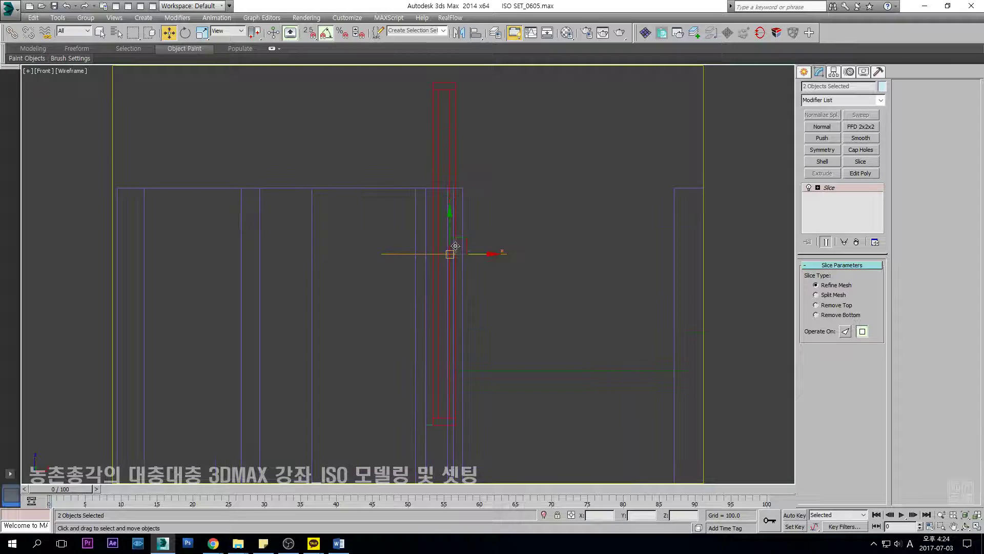
drag(447, 233, 420, 191)
key(s)
key(space)
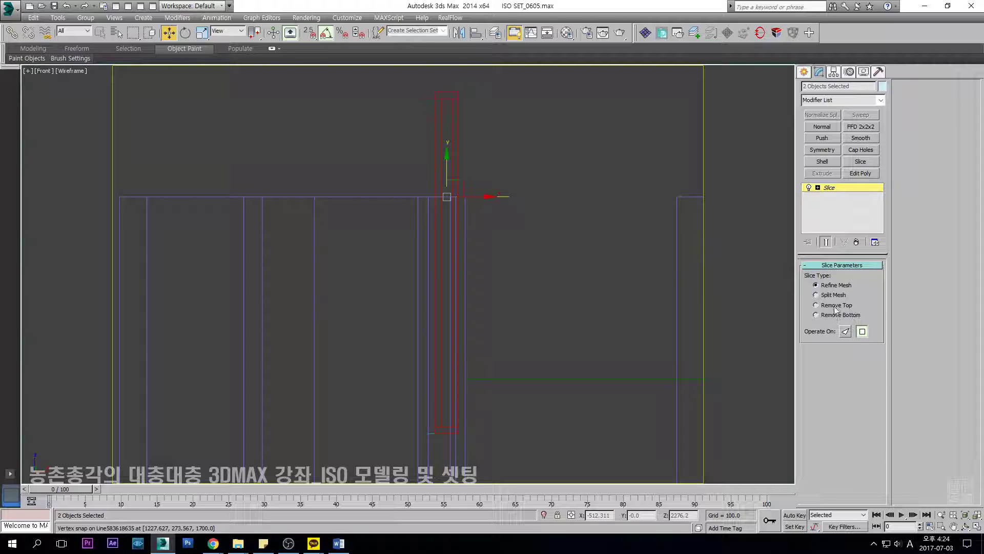
click(815, 305)
Close the sliced tops of the door frame and panel with Cap Holes and clear the selection in the Top view.
key(F3)
mouse_move(494, 223)
alt+middle_down()
mouse_move(457, 247)
mouse_move(706, 194)
mouse_move(768, 215)
alt+middle_up()
click(838, 187)
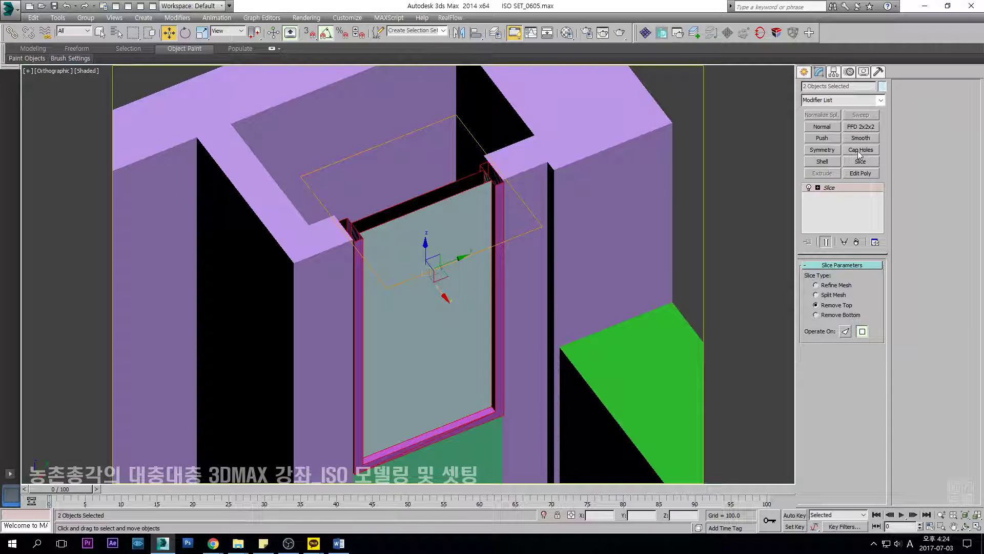
click(872, 151)
alt+middle_drag(451, 191, 470, 248)
click(470, 249)
key(t)
scroll(470, 248, up, 5)
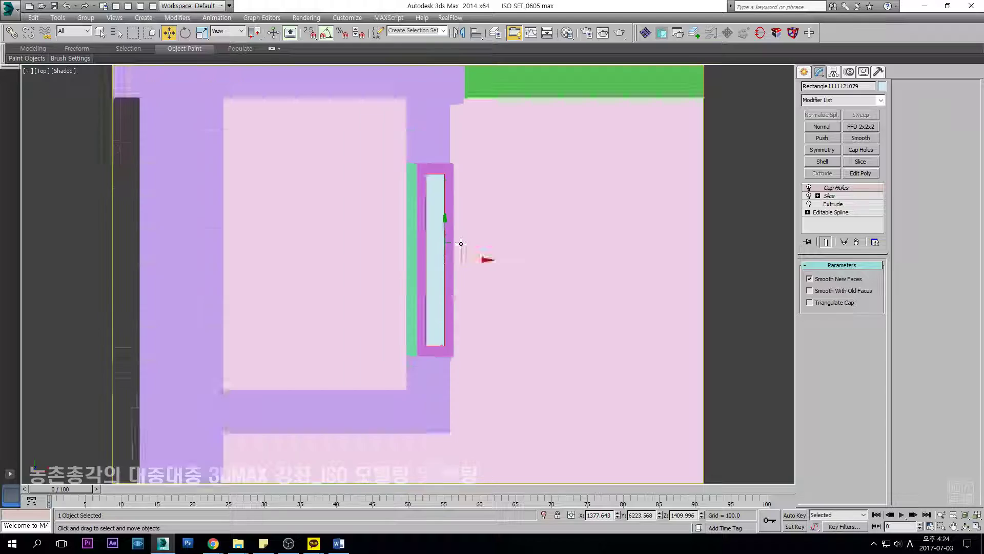
key(F3)
scroll(461, 241, down, 10)
scroll(370, 230, up, 3)
scroll(460, 232, down, 3)
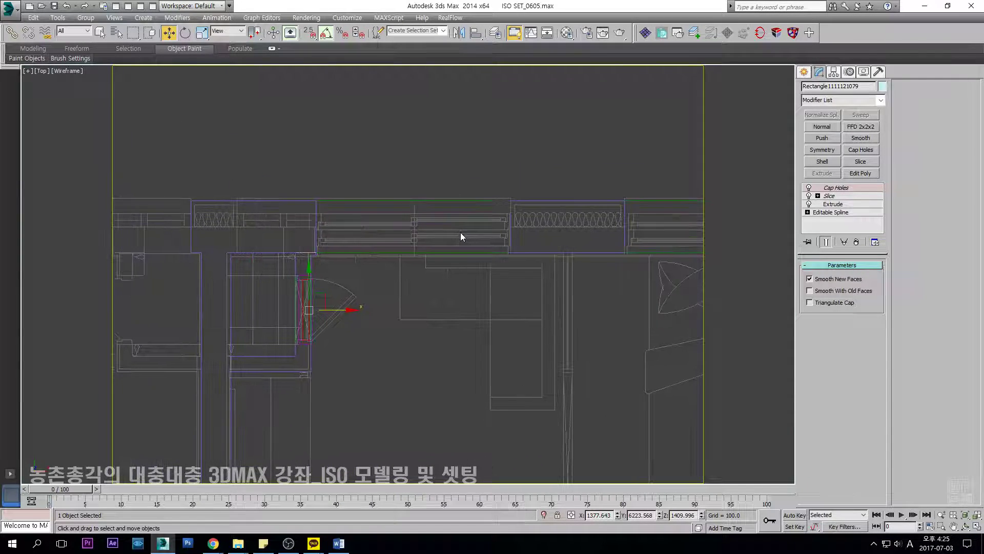
click(461, 234)
scroll(517, 226, down, 5)
key(shift+h)
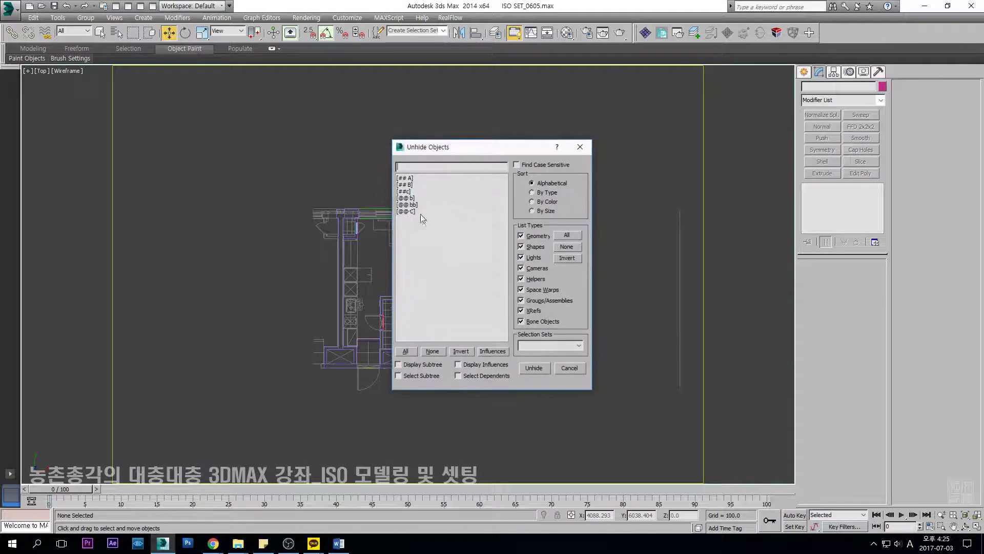
double_click(408, 199)
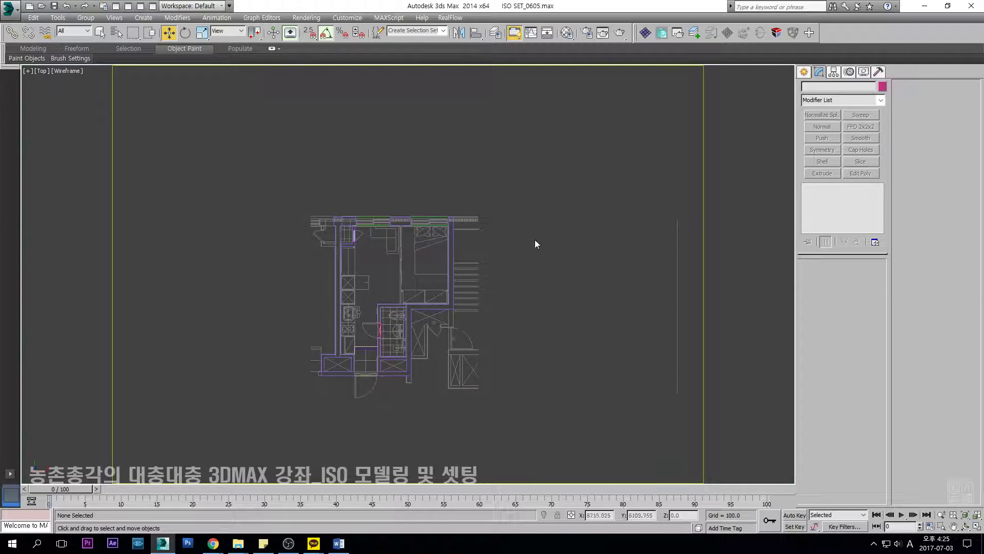
scroll(395, 226, down, 5)
middle_drag(387, 221, 409, 226)
scroll(408, 226, up, 5)
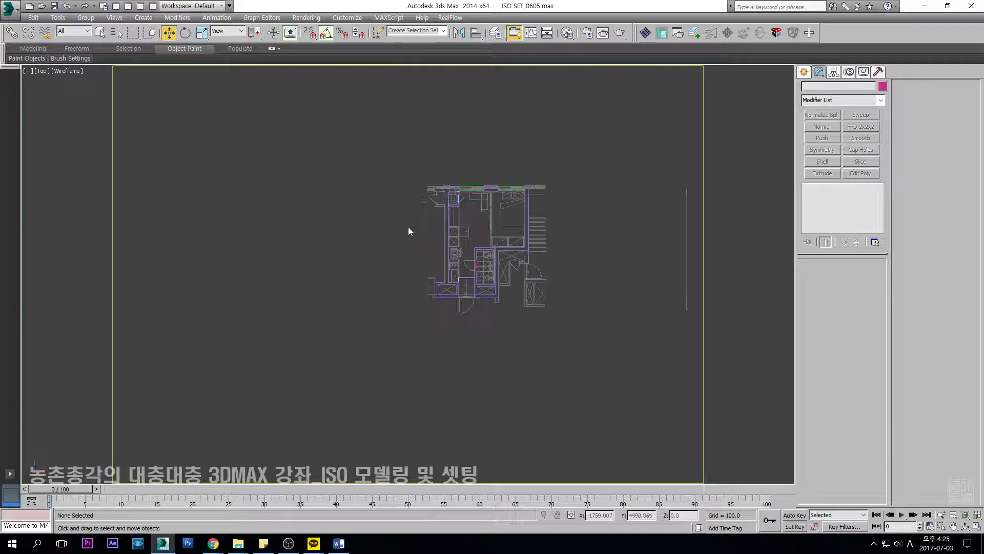
key(shift+h)
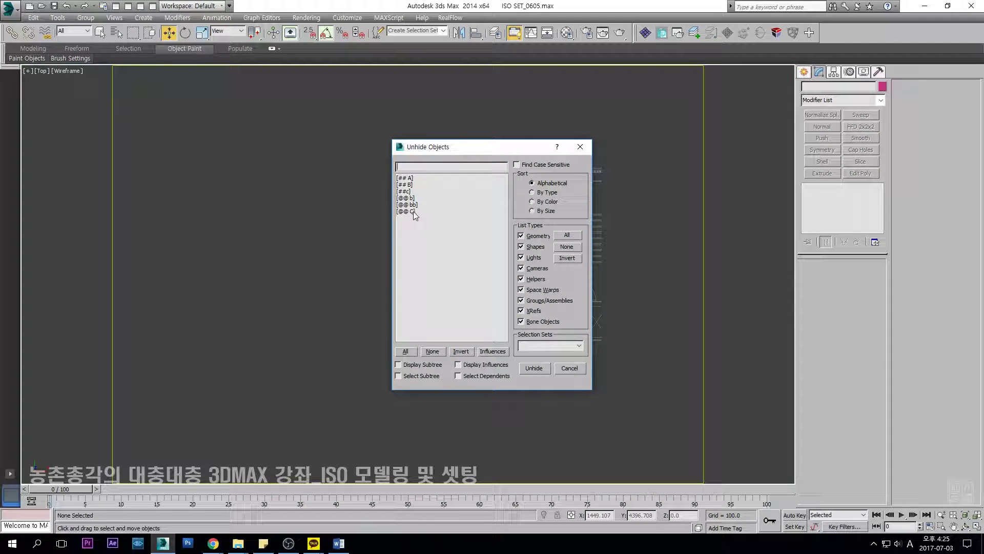
double_click(413, 211)
alt+middle_drag(549, 216, 502, 267)
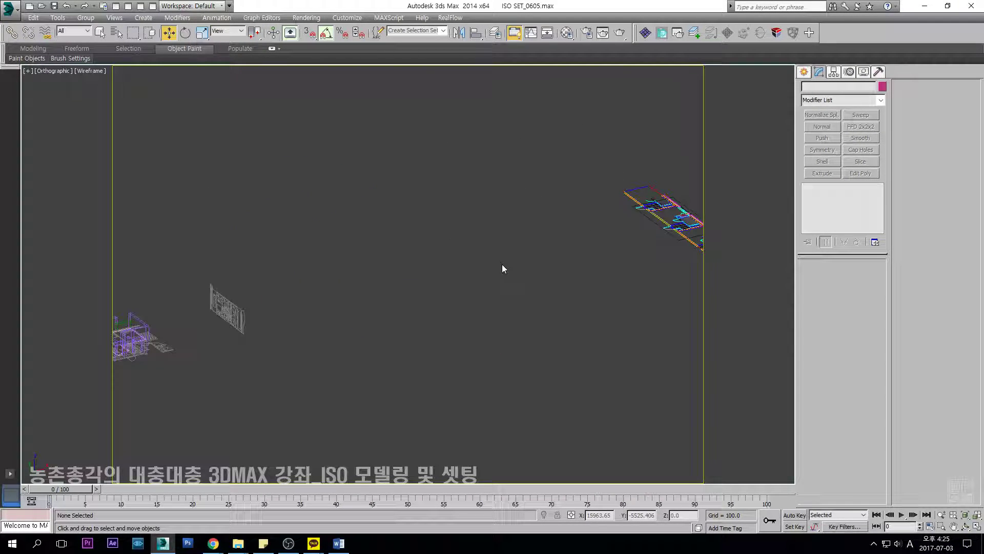
drag(684, 169, 596, 259)
right_click(596, 260)
click(642, 226)
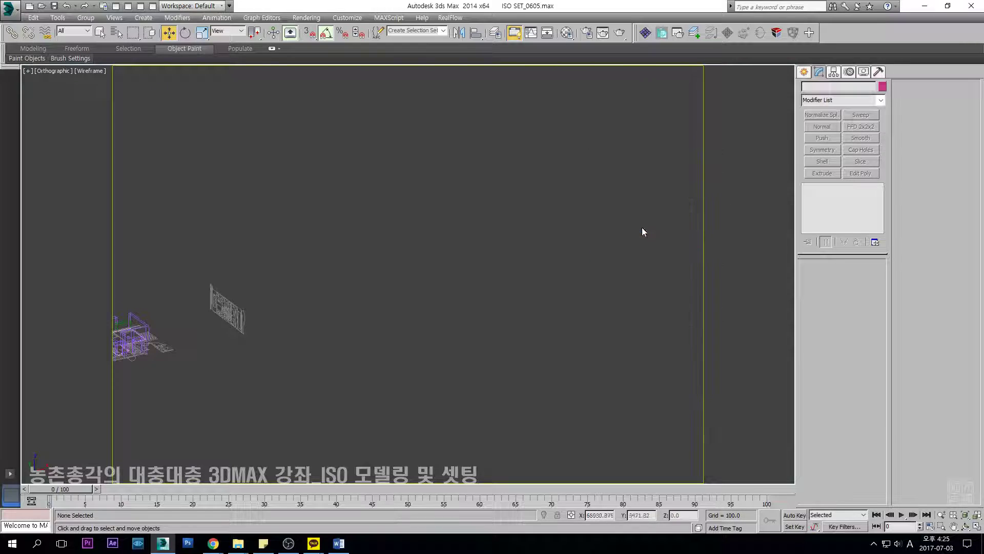
Draw a snapped rectangle in the Front view over the window opening, spanning from the low wall's top to the wall's top.
scroll(380, 219, up, 10)
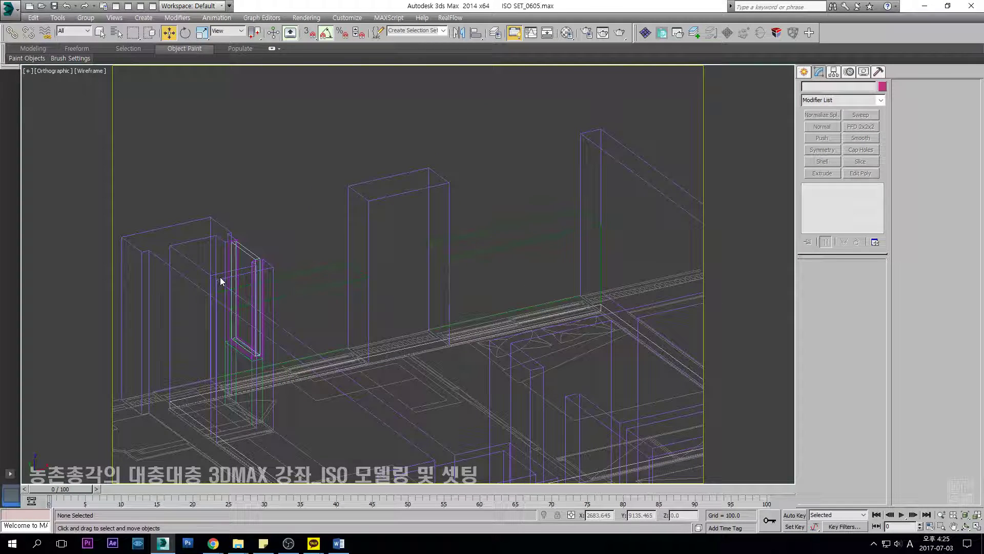
key(f)
scroll(303, 292, down, 5)
scroll(351, 275, up, 4)
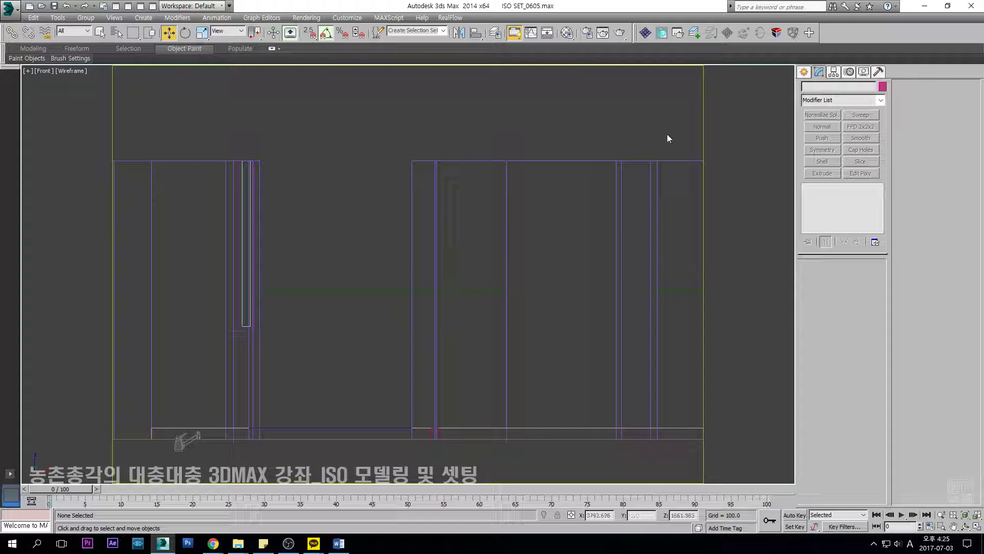
click(805, 72)
click(867, 147)
middle_drag(534, 279, 545, 297)
key(s)
drag(521, 308, 270, 171)
key(s)
Convert the window rectangle to an editable spline and raise its upper segment above the walls' top edge.
key(w)
key(alt+e)
key(2)
drag(396, 141, 399, 65)
middle_drag(501, 150, 487, 184)
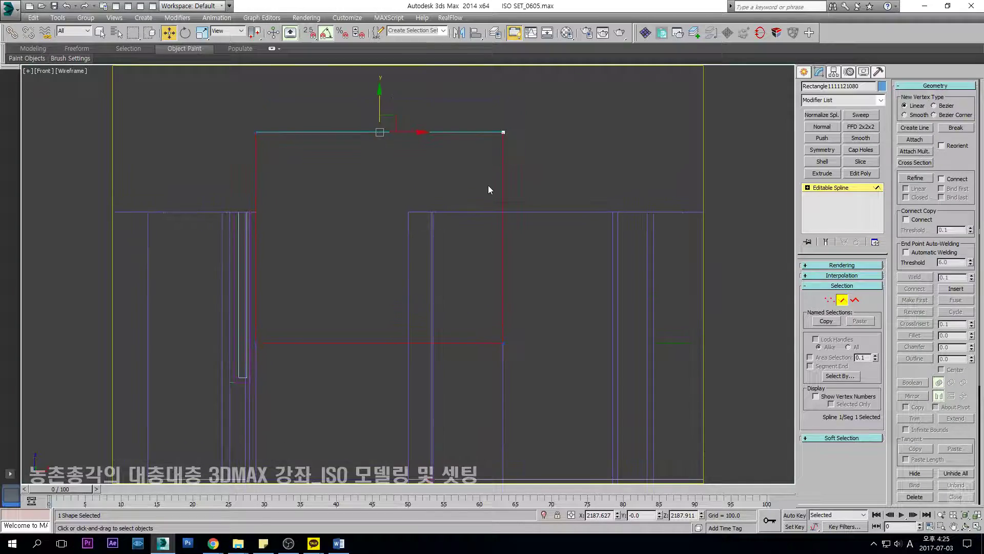
Outline the window rectangle's spline inward to form a frame and extrude it by 100.
key(3)
drag(573, 183, 472, 207)
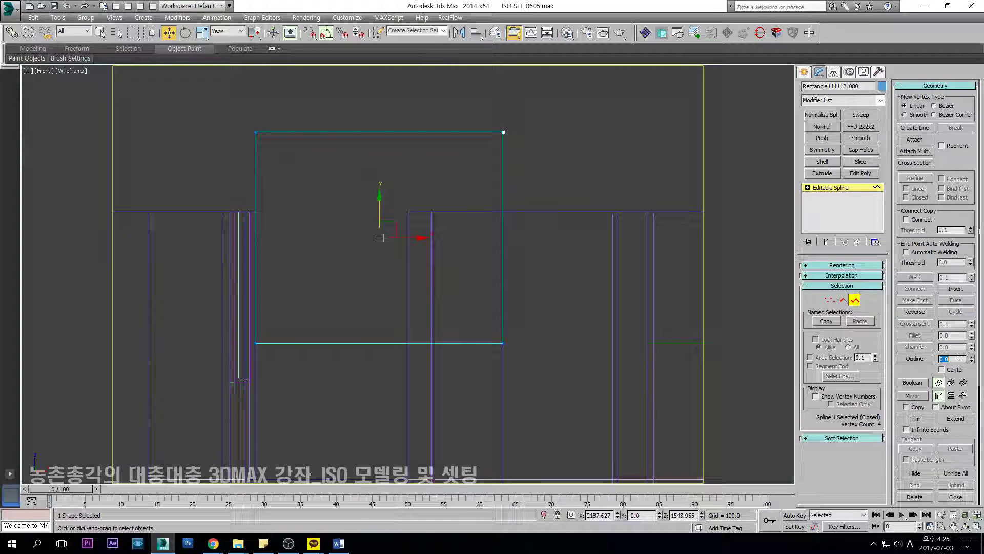
click(822, 173)
middle_drag(333, 198, 363, 203)
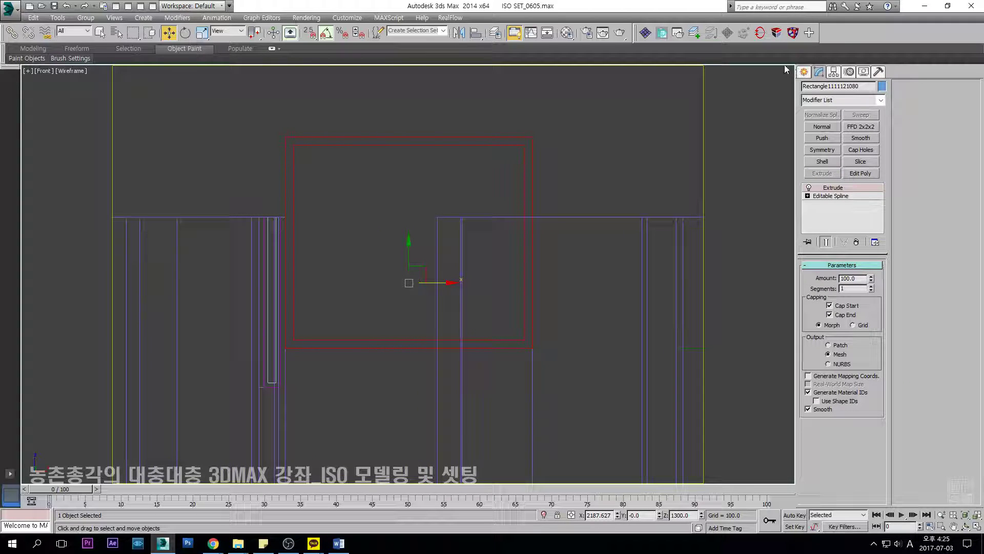
Draw a sash rectangle inside the left half of the window frame and convert it to an editable spline.
click(804, 72)
click(863, 145)
mouse_move(294, 145)
mouse_down()
mouse_move(389, 334)
mouse_move(407, 340)
mouse_up()
key(alt+e)
Outline the sash rectangle's spline inward and extrude the sash by 40.
key(3)
key(3)
drag(441, 186, 388, 211)
key(3)
click(409, 206)
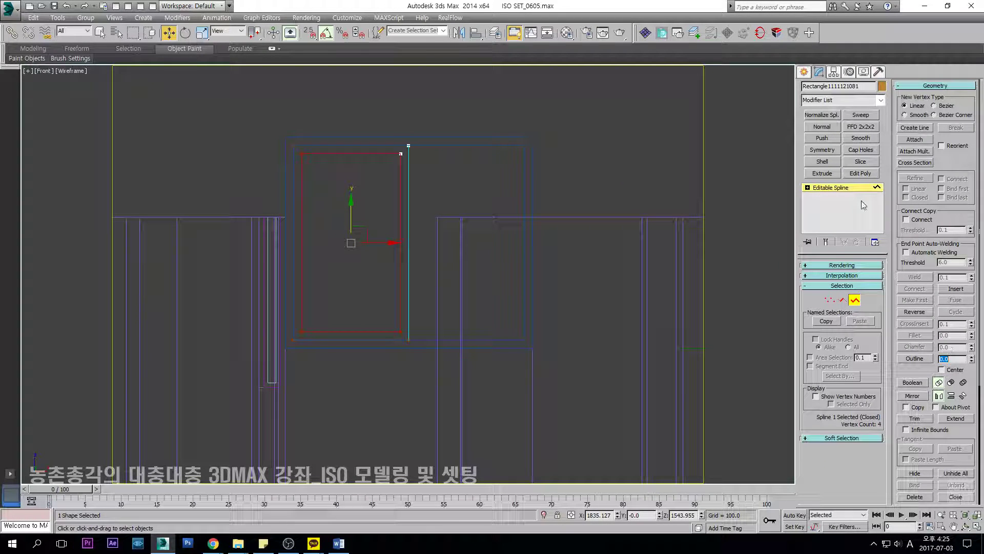
click(822, 174)
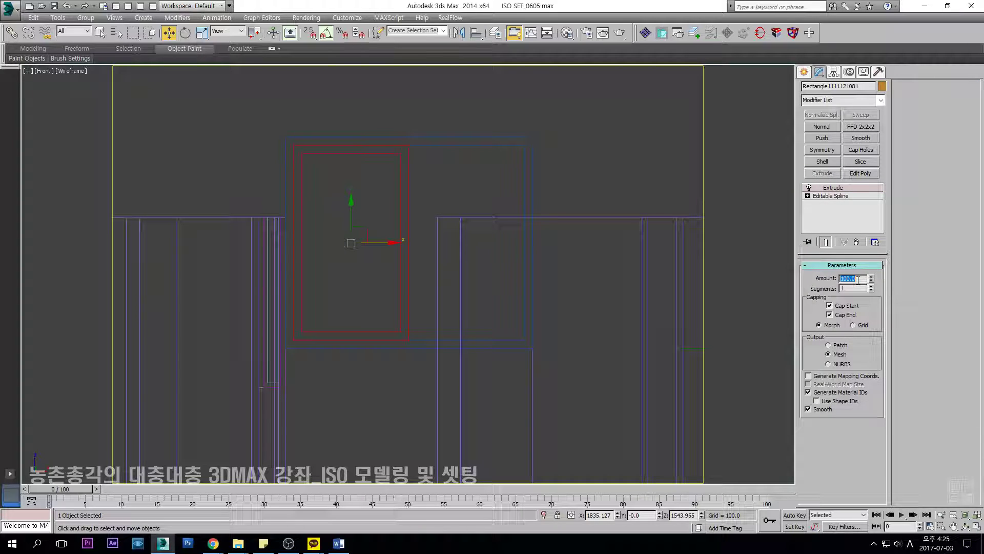
middle_drag(507, 150, 499, 174)
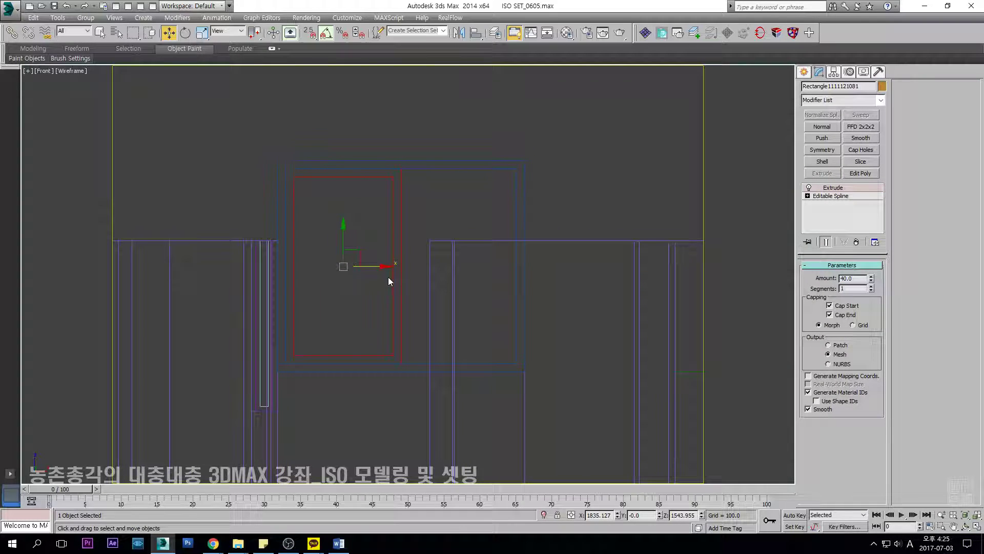
Try to copy the sash, mirror the copy, and snap it to the opposite inner side of the window frame.
shift+drag(368, 289, 464, 289)
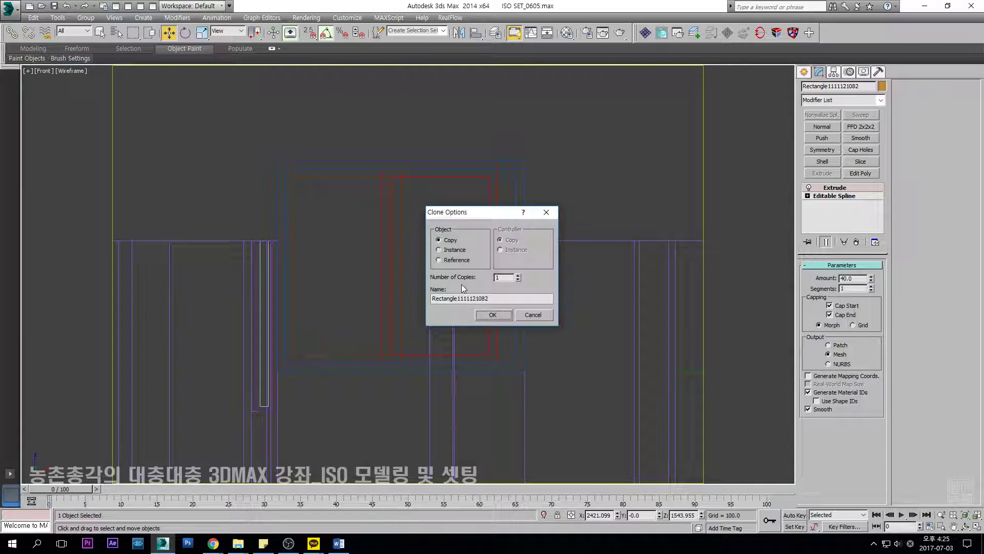
click(493, 315)
scroll(496, 165, up, 2)
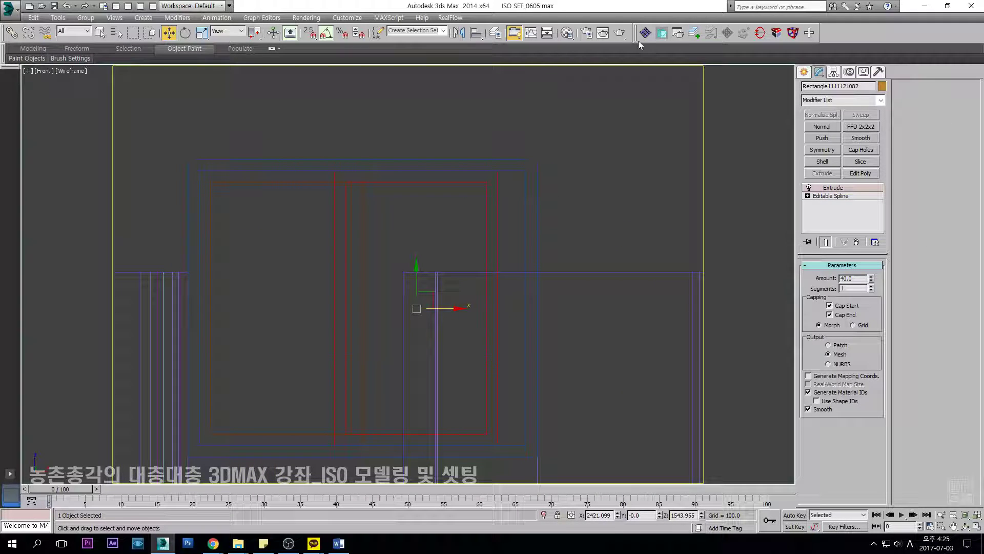
click(459, 34)
click(475, 346)
middle_drag(471, 185, 472, 189)
key(s)
drag(499, 176, 527, 175)
key(s)
scroll(388, 211, down, 2)
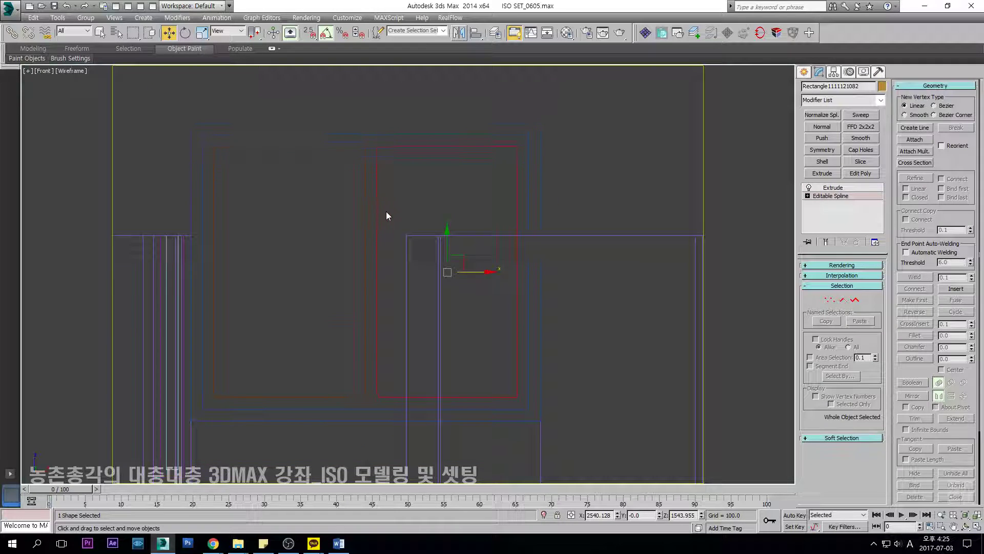
Copy the left window sash, mirror the copy, and snap it into the right half of the window frame.
click(395, 212)
click(390, 226)
shift+drag(329, 254, 408, 253)
click(493, 314)
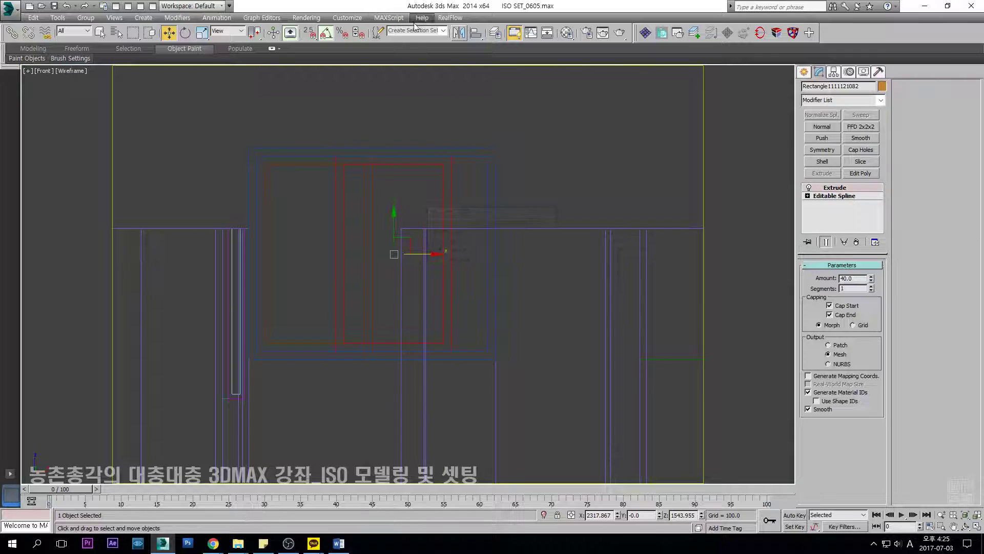
click(459, 32)
click(463, 347)
drag(443, 173, 483, 169)
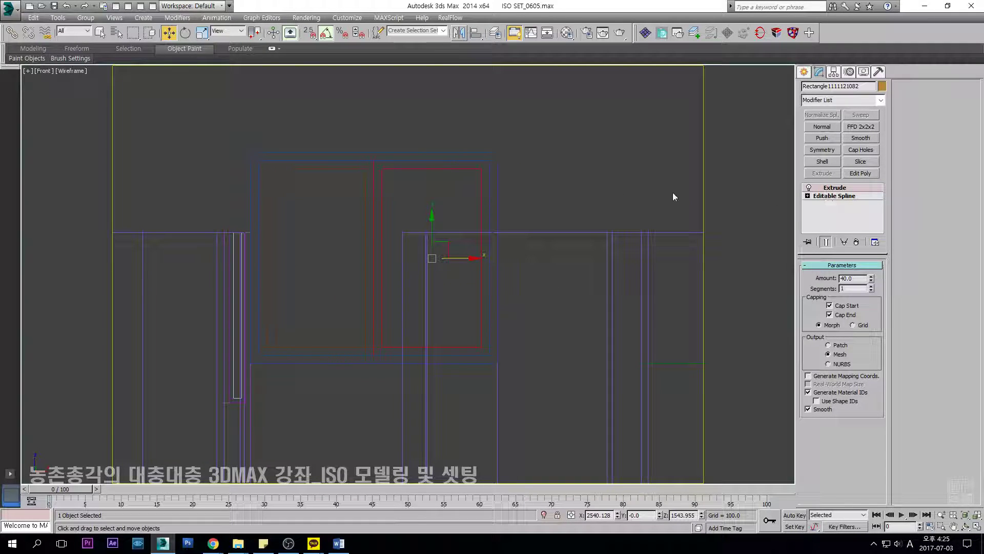
Try to shift the sashes' meeting-side vertices along X in the editable spline.
click(831, 197)
key(1)
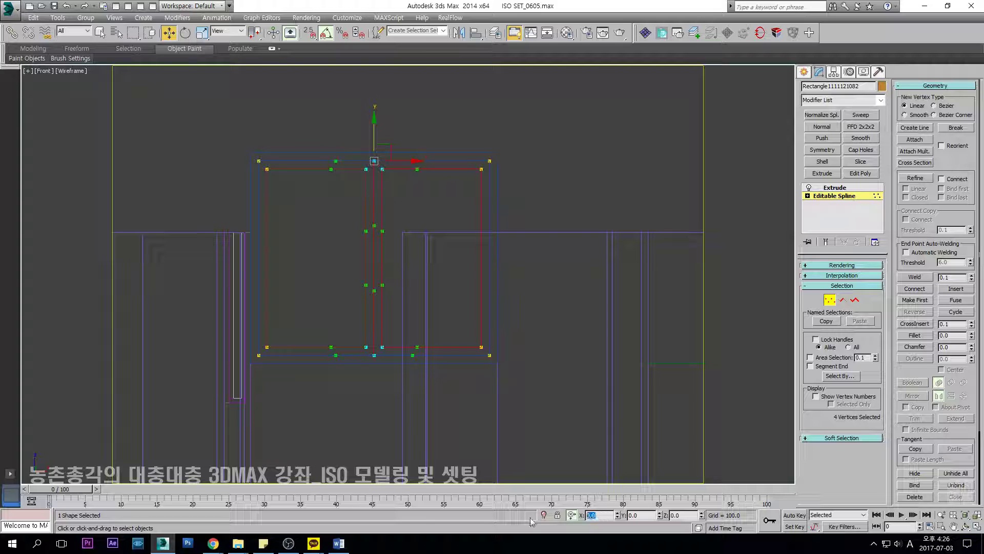
click(477, 418)
scroll(387, 197, up, 3)
scroll(395, 195, down, 3)
middle_drag(403, 210, 396, 186)
key(ctrl+a)
click(416, 124)
drag(378, 377, 378, 376)
click(835, 188)
drag(532, 233, 623, 171)
click(841, 196)
click(553, 254)
key(ctrl+z)
key(ctrl+z)
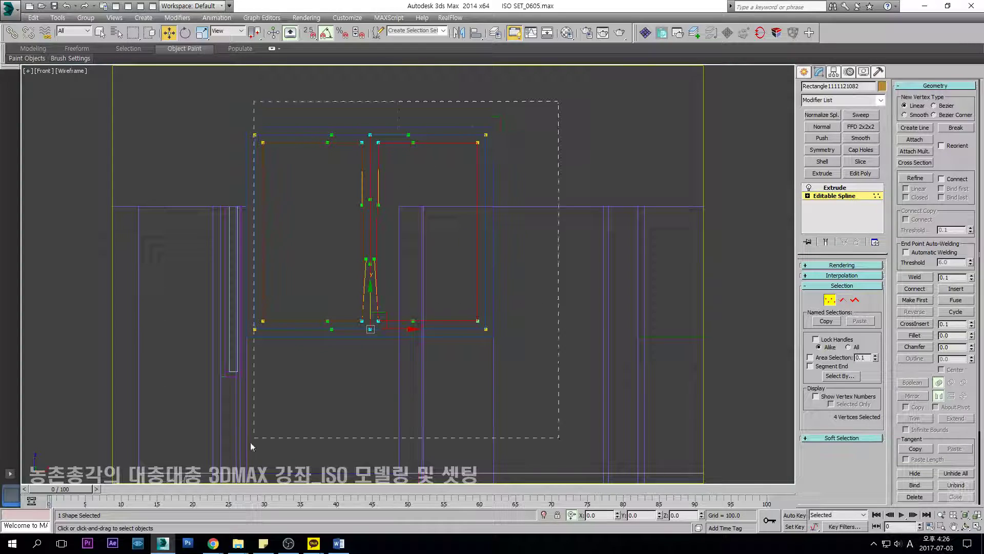
Turn all the sash spline's vertices into corner points and widen the sash by shifting its meeting-side vertices along X.
right_click(483, 208)
click(480, 148)
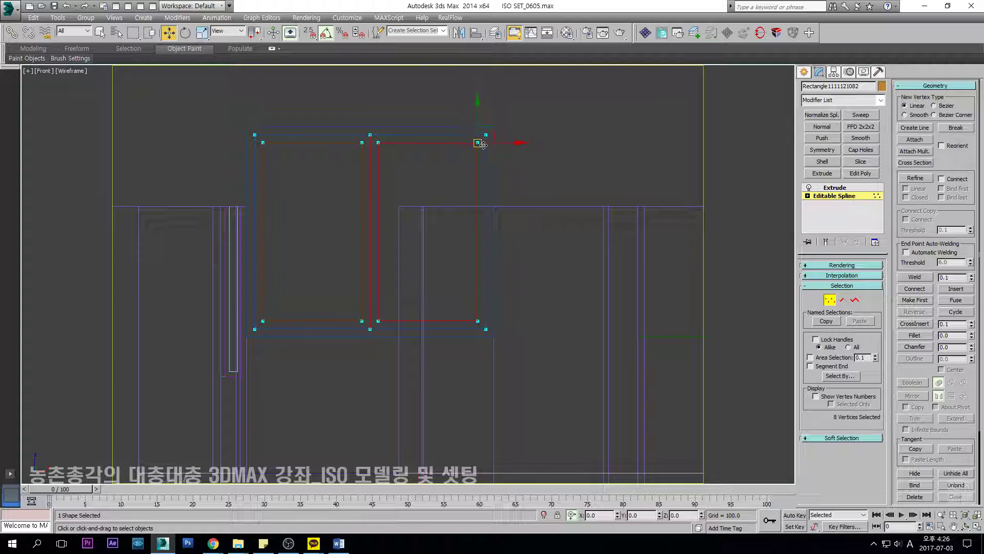
click(837, 197)
drag(459, 234, 549, 233)
key(1)
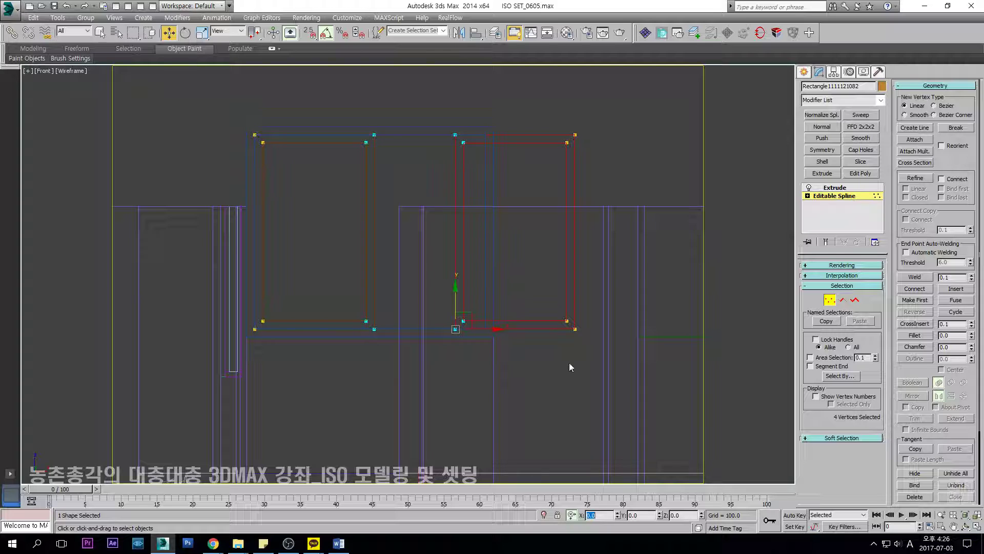
Snap the widened right sash against the window frame's right inner edge.
click(835, 188)
key(s)
drag(577, 141, 480, 146)
In the top view, offset one sash in depth against the other and shift both sashes along Y within the frame.
key(t)
scroll(395, 223, down, 2)
scroll(318, 243, up, 4)
key(s)
drag(321, 239, 322, 223)
key(s)
scroll(321, 225, down, 4)
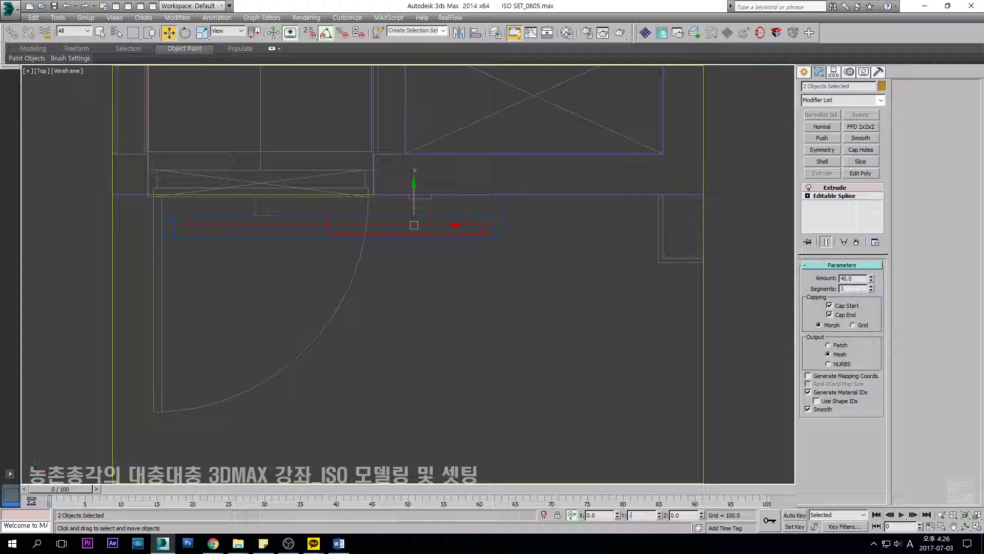
Draw a snapped glass rectangle over the left sash's opening in the front view and convert it to an editable poly.
key(f)
scroll(524, 180, up, 2)
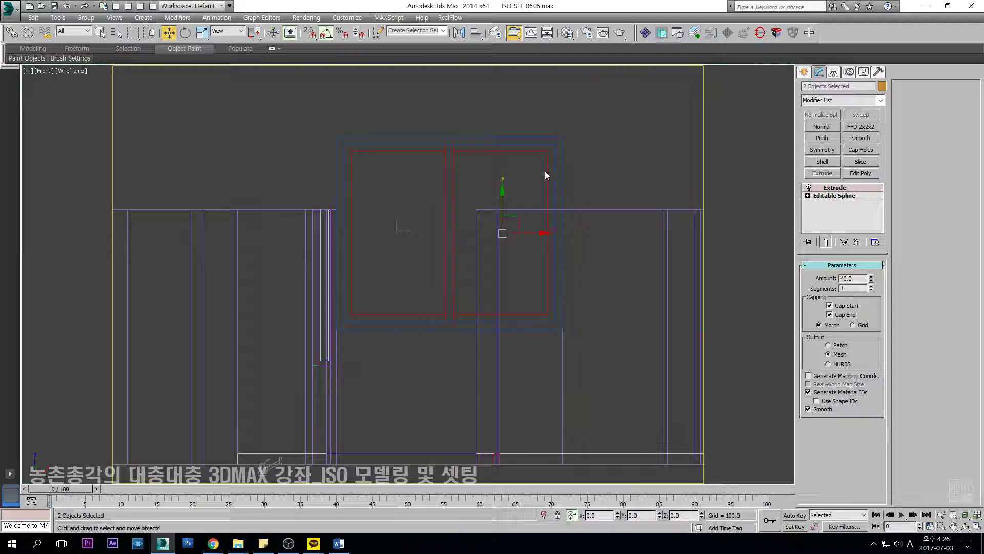
click(806, 71)
click(862, 145)
key(s)
drag(351, 151, 446, 315)
key(s)
key(w)
key(ctrl+e)
middle_drag(516, 232, 498, 219)
Copy the glass pane as an element in the top view and snap the copy into the right sash.
key(t)
key(z)
key(s)
scroll(235, 251, down, 5)
middle_drag(366, 241, 335, 254)
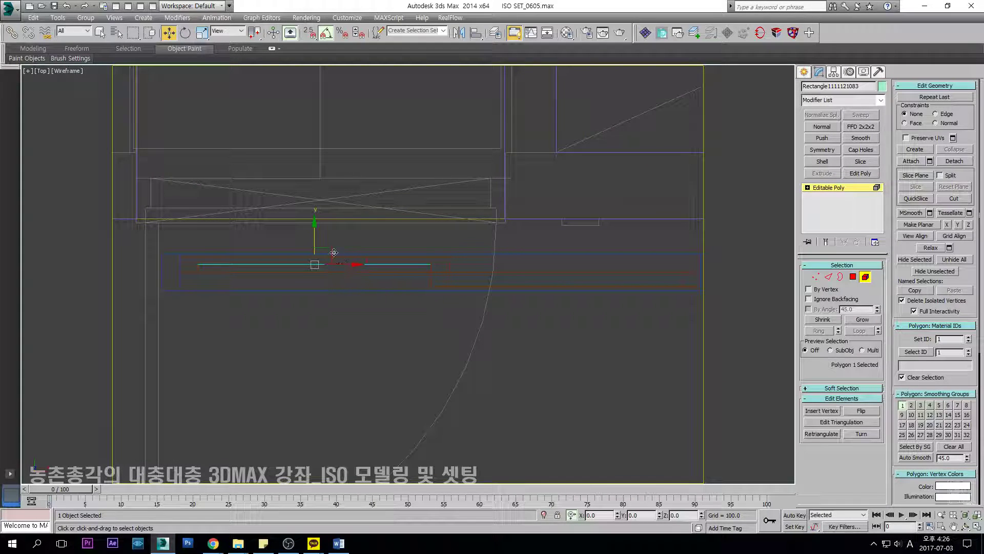
shift+drag(601, 268, 611, 270)
click(534, 282)
scroll(494, 286, up, 5)
drag(432, 299, 355, 277)
key(space)
key(s)
scroll(442, 275, down, 3)
middle_drag(515, 284, 312, 303)
scroll(405, 283, up, 1)
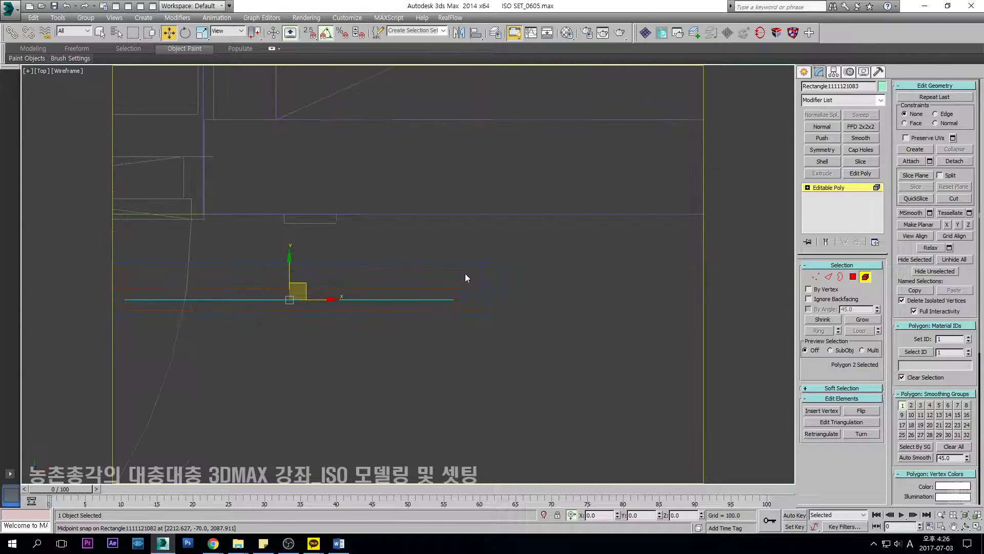
Thicken the glass panes with a Shell modifier of 10 outer amount and collapse them to an editable poly.
click(815, 187)
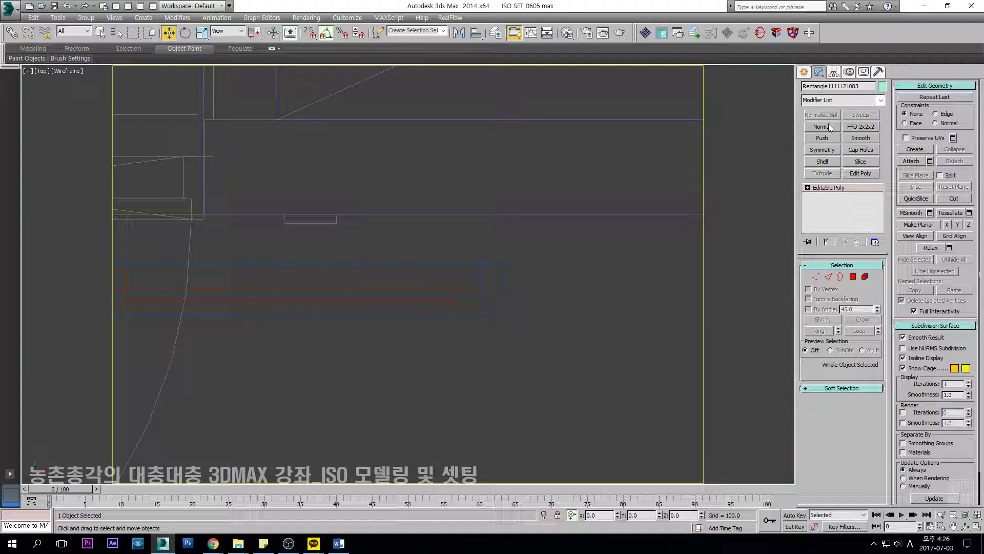
click(822, 161)
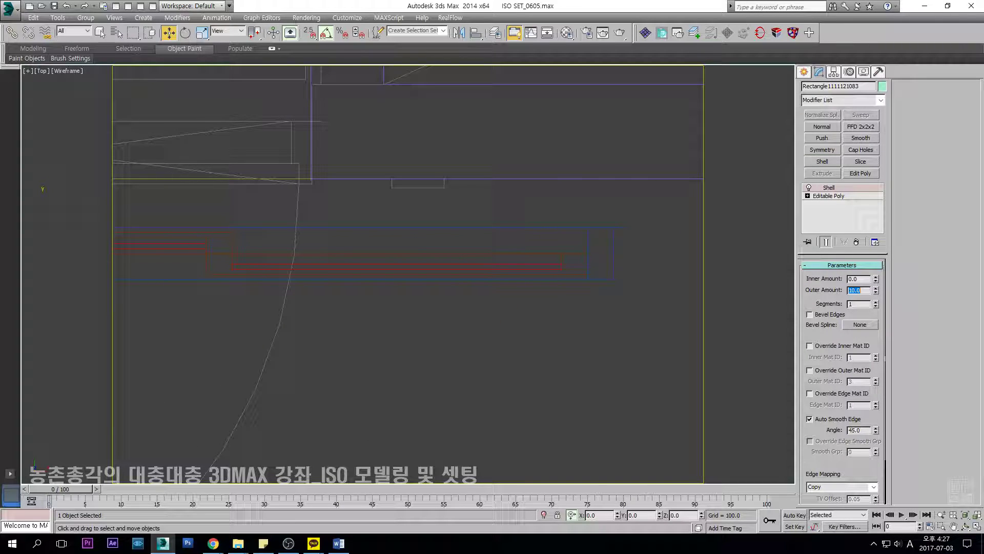
key(ctrl+e)
Center each glass pane element within its sash's depth using midpoint snapping.
click(866, 277)
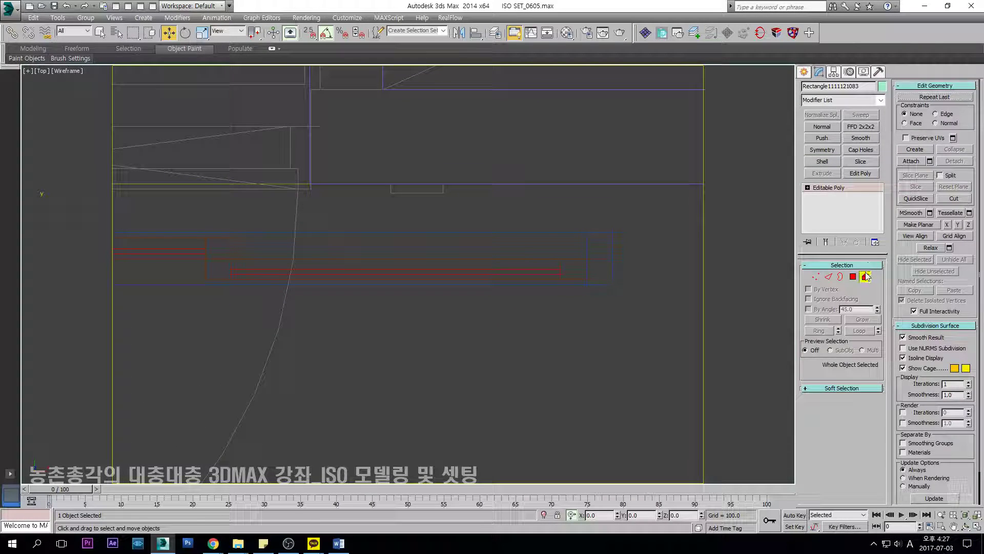
scroll(569, 252, up, 2)
scroll(564, 271, up, 2)
key(s)
key(space)
drag(561, 277, 559, 266)
key(s)
key(space)
scroll(469, 264, down, 5)
middle_drag(391, 266, 559, 266)
middle_drag(429, 242, 483, 266)
scroll(483, 266, up, 5)
scroll(478, 278, up, 2)
key(s)
key(space)
drag(378, 365, 378, 318)
key(s)
key(space)
scroll(396, 319, down, 6)
key(F3)
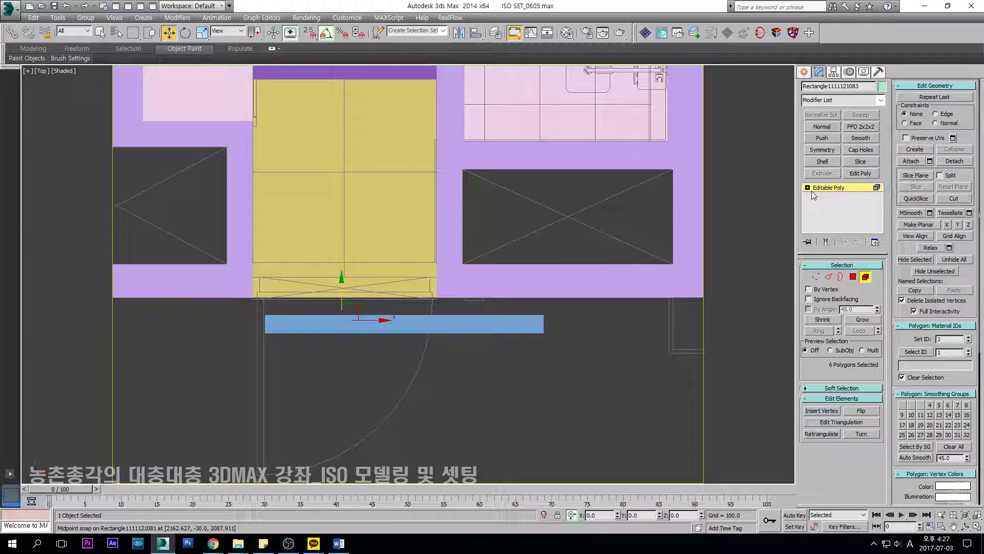
key(5)
mouse_move(409, 324)
alt+middle_down()
mouse_move(411, 279)
mouse_move(381, 291)
mouse_move(383, 316)
alt+middle_up()
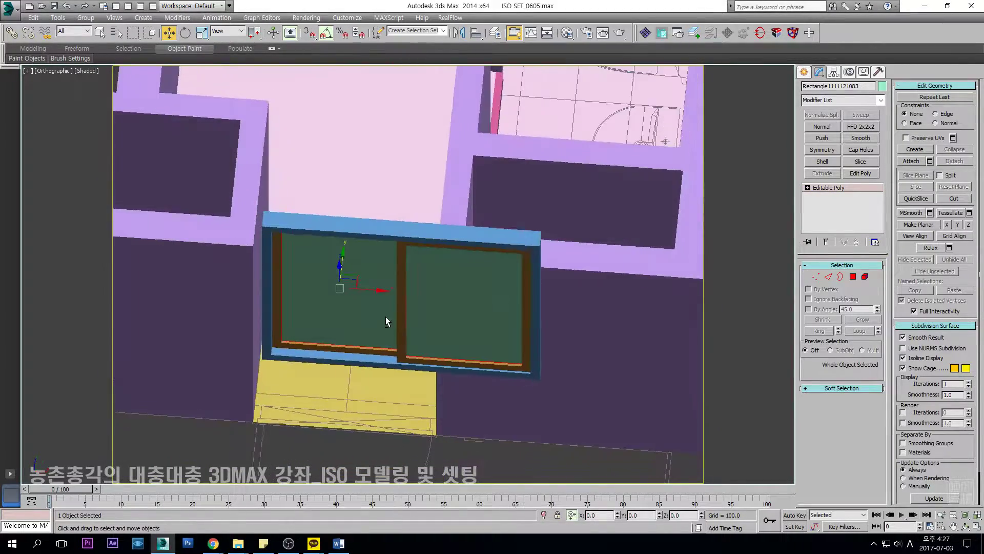
Select the complete window assembly and snap it into the living room's window opening in the upper exterior wall.
key(t)
key(F3)
drag(578, 287, 146, 384)
scroll(307, 334, down, 1)
middle_drag(307, 334, 281, 453)
scroll(280, 452, down, 1)
drag(303, 400, 303, 67)
middle_drag(308, 239, 295, 393)
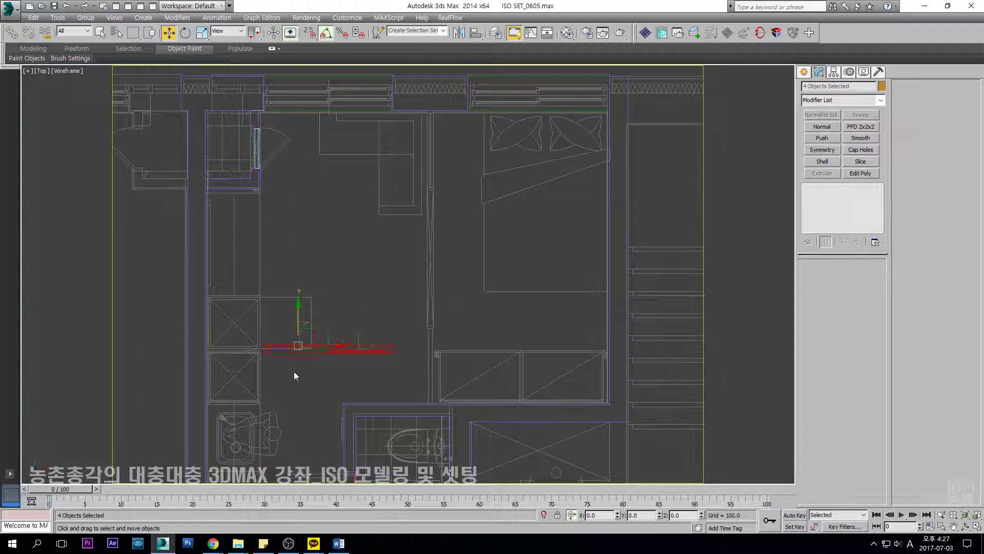
scroll(433, 274, up, 8)
key(s)
drag(411, 251, 406, 409)
key(s)
scroll(406, 409, down, 3)
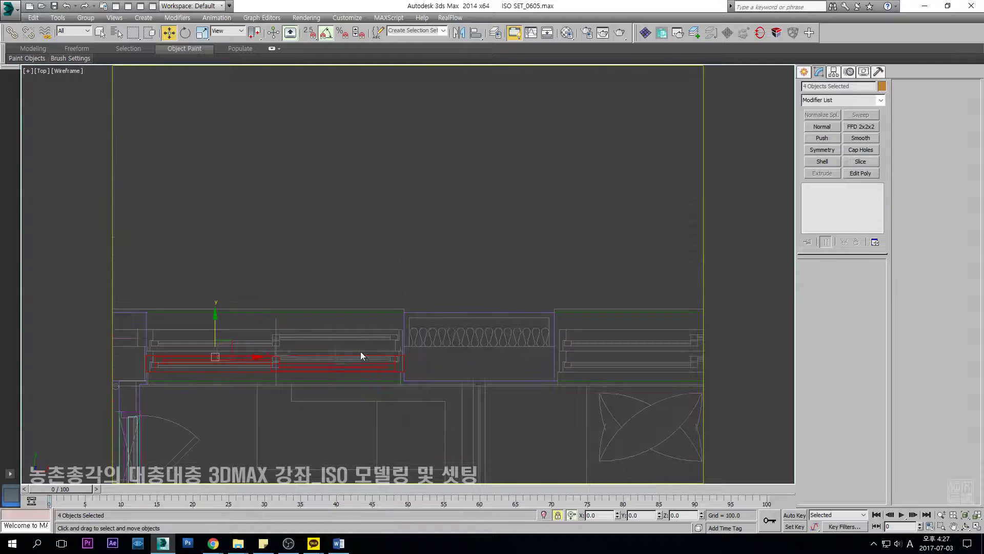
Try to copy the window assembly outward and snap the copy to the outer window line.
scroll(364, 352, up, 2)
middle_drag(365, 352, 515, 241)
shift+drag(331, 219, 331, 172)
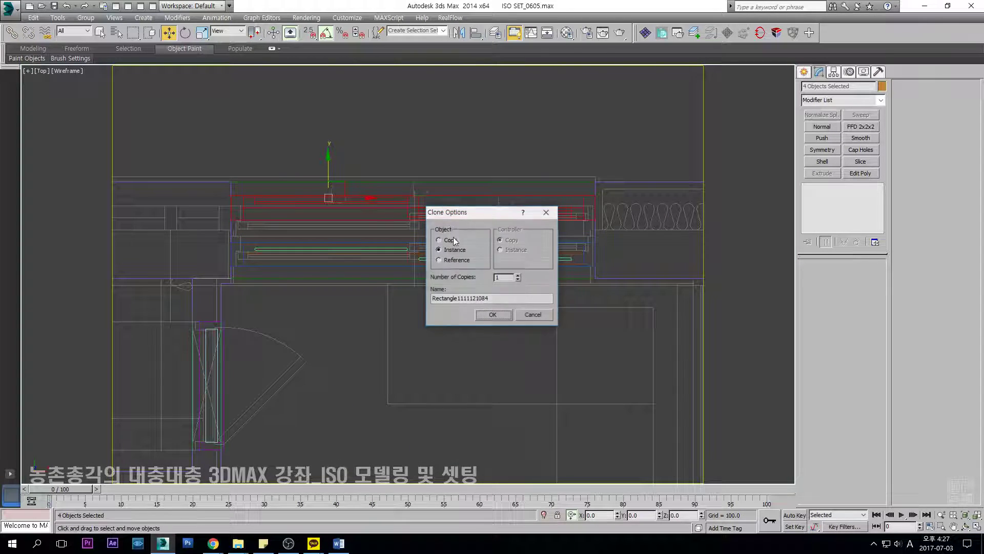
click(490, 315)
scroll(610, 223, up, 4)
key(s)
drag(525, 170, 525, 359)
key(s)
key(space)
scroll(521, 354, down, 7)
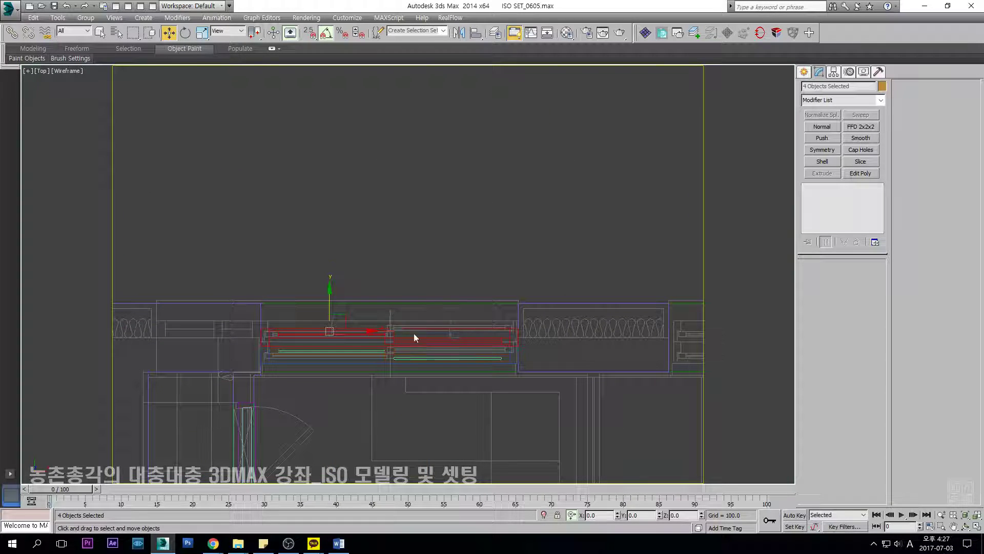
scroll(331, 333, up, 1)
scroll(605, 341, down, 3)
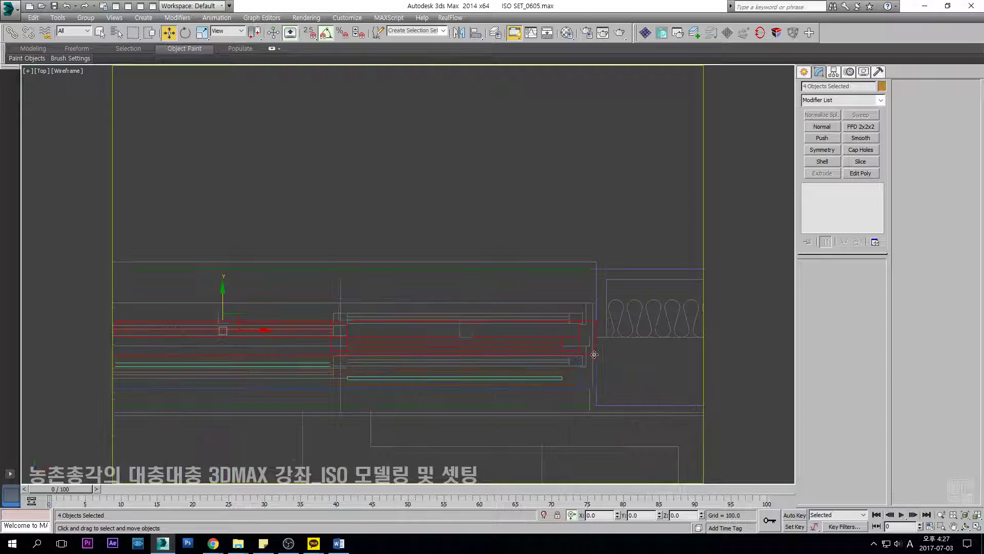
scroll(595, 345, up, 3)
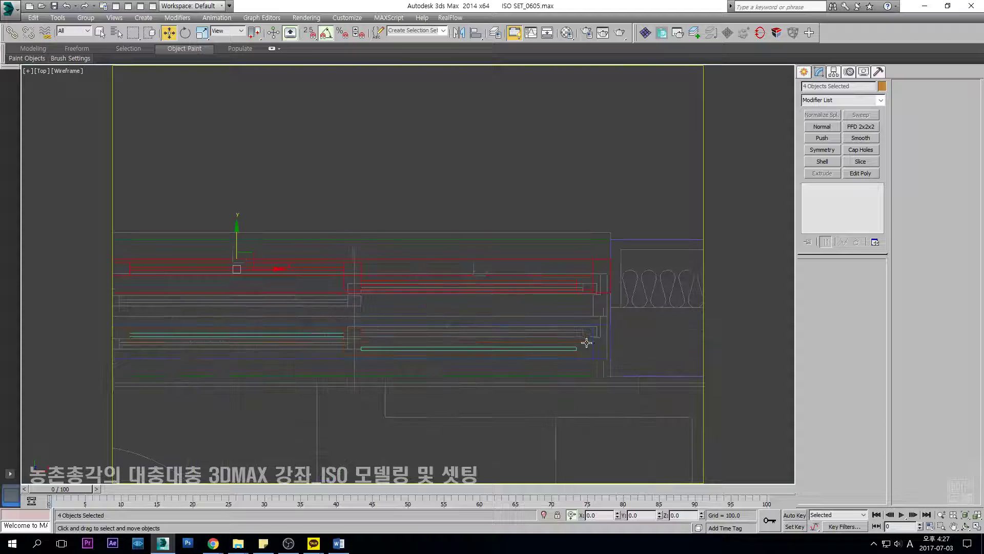
key(ctrl+z)
Mirror the window assembly on the X axis about its selection center without cloning.
scroll(611, 334, down, 2)
scroll(619, 334, up, 4)
scroll(620, 335, down, 2)
middle_drag(535, 349, 555, 336)
click(459, 34)
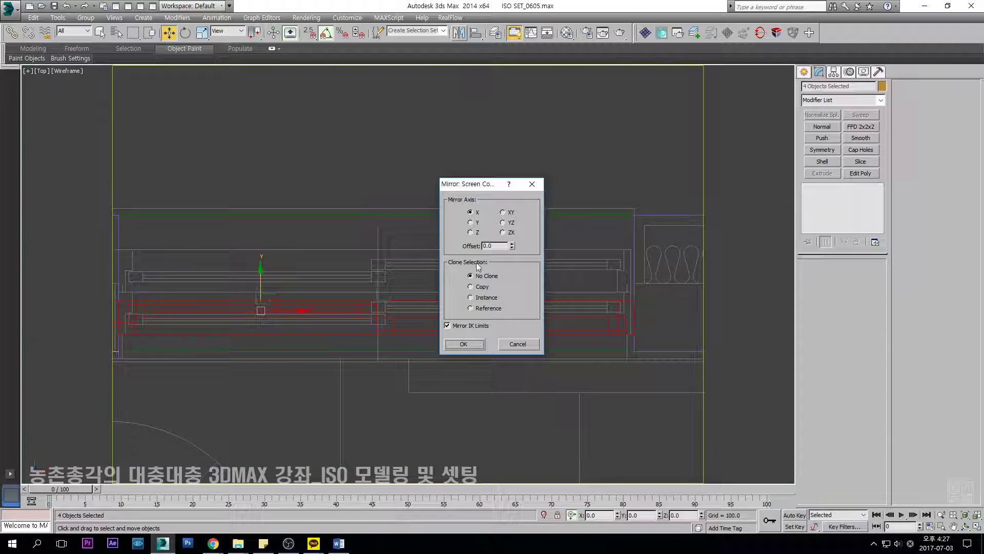
click(516, 345)
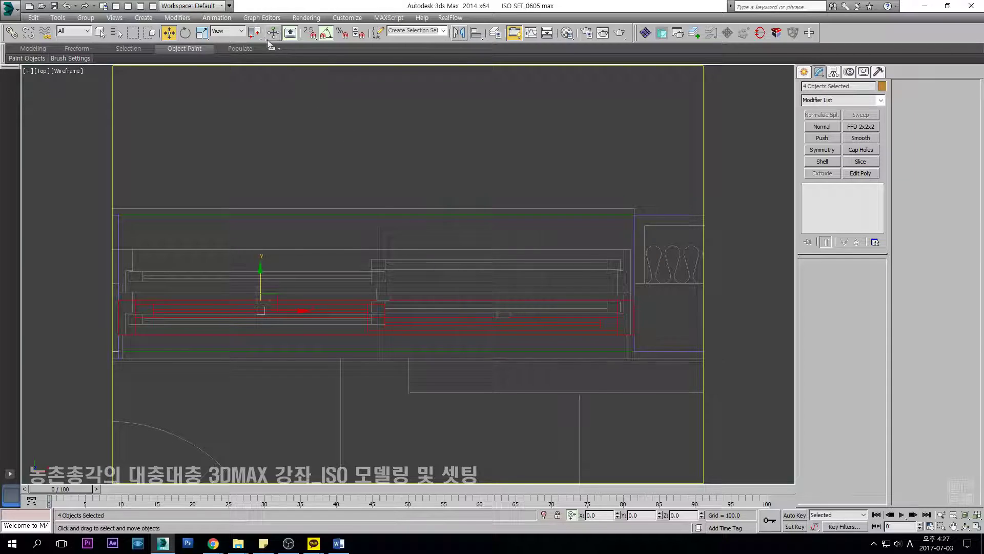
drag(260, 32, 258, 71)
click(460, 33)
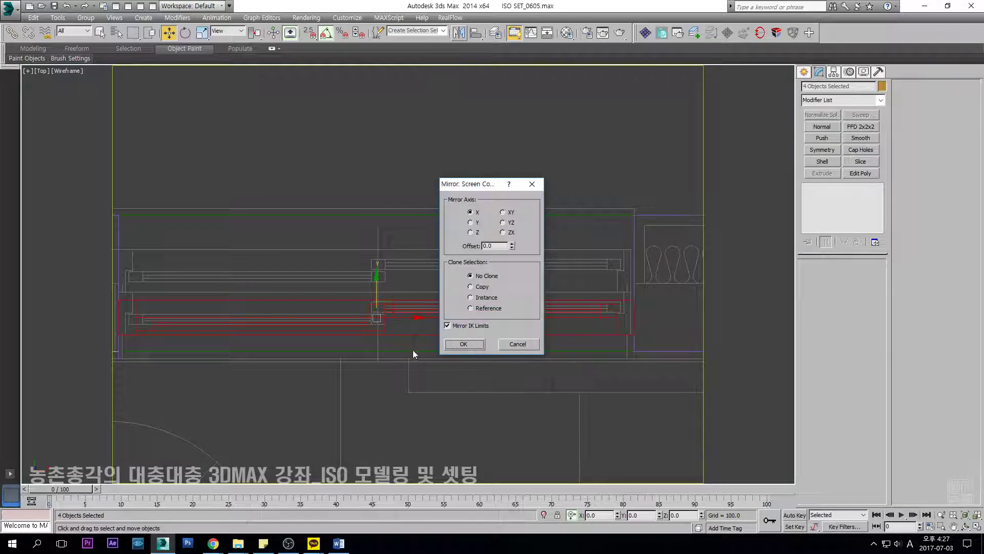
click(463, 343)
scroll(417, 313, up, 5)
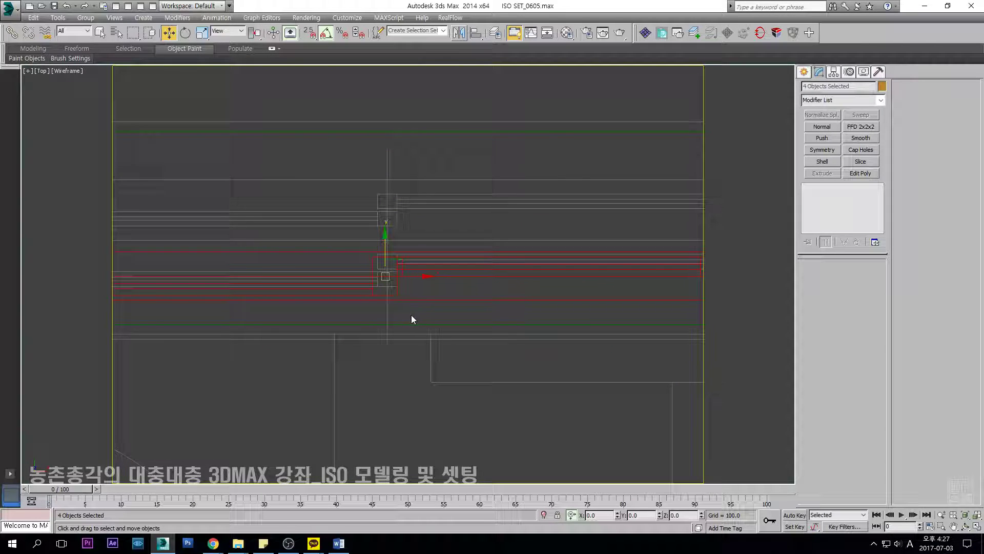
scroll(451, 248, down, 3)
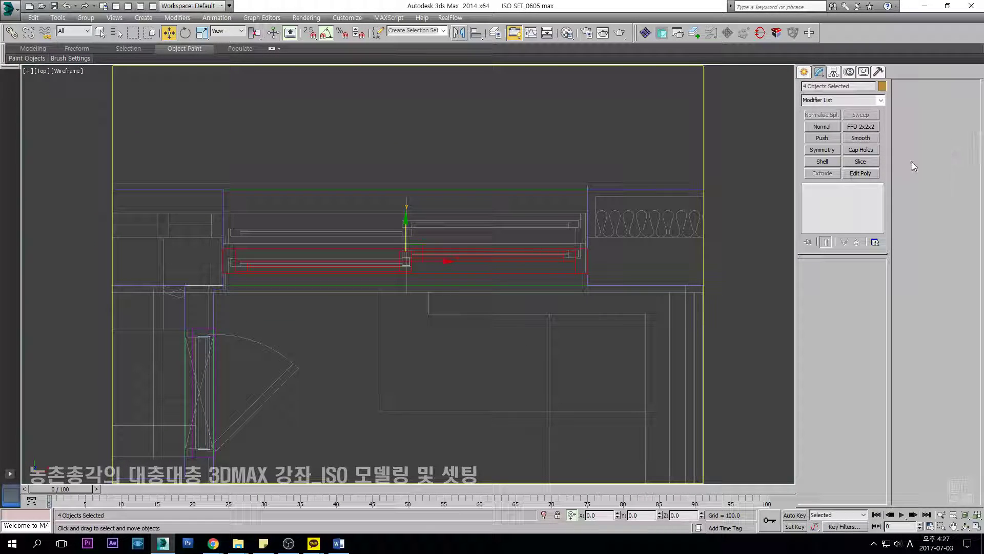
Stretch the window assembly's depth to the frame outline on the drawing with an FFD 2x2x2 modifier.
click(866, 127)
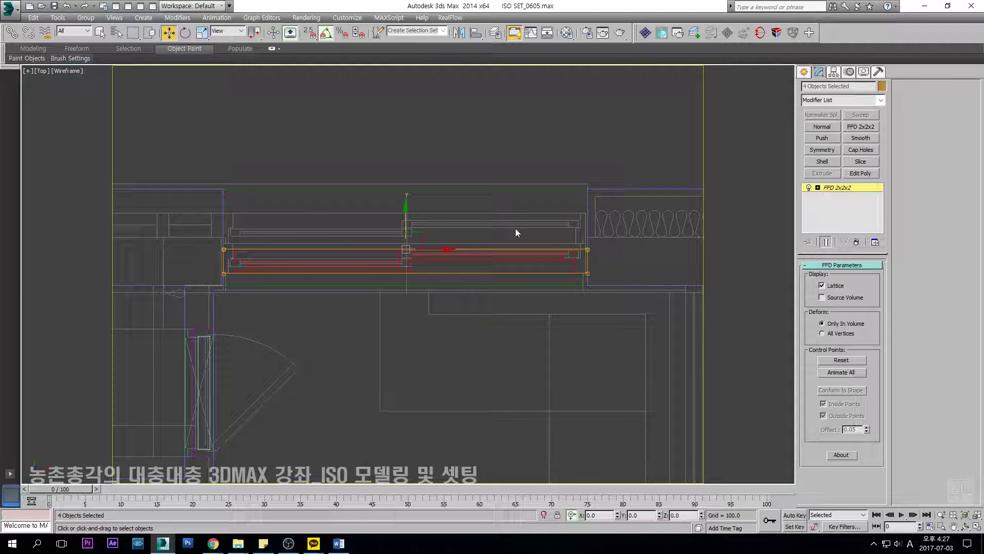
scroll(562, 237, up, 6)
key(s)
key(space)
middle_drag(678, 309, 616, 295)
drag(585, 293, 619, 263)
scroll(593, 264, down, 4)
key(s)
key(space)
middle_drag(294, 246, 427, 251)
scroll(426, 295, down, 5)
Copy the window assembly outward and snap the copy against the first one to form a double window.
shift+drag(409, 274, 409, 245)
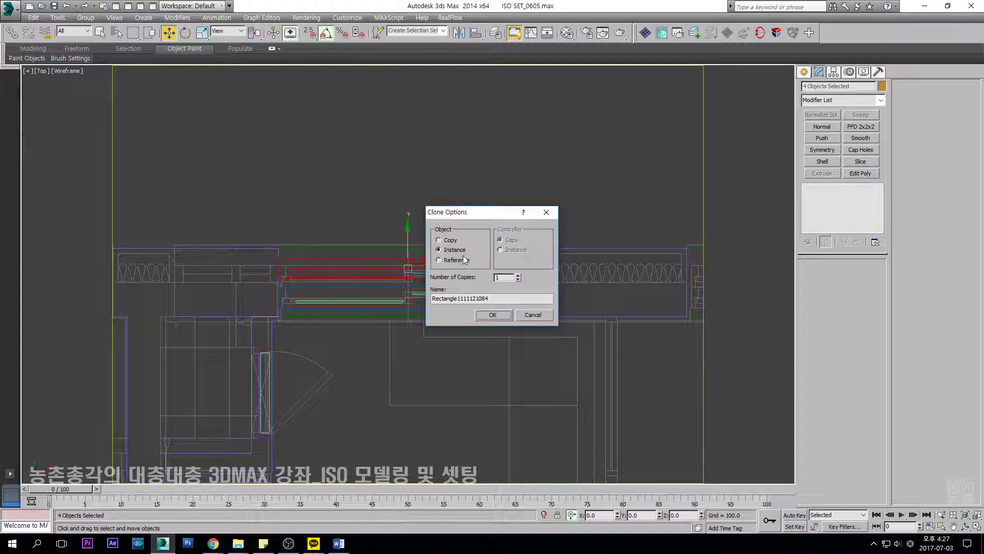
click(493, 314)
scroll(527, 287, up, 6)
key(s)
key(space)
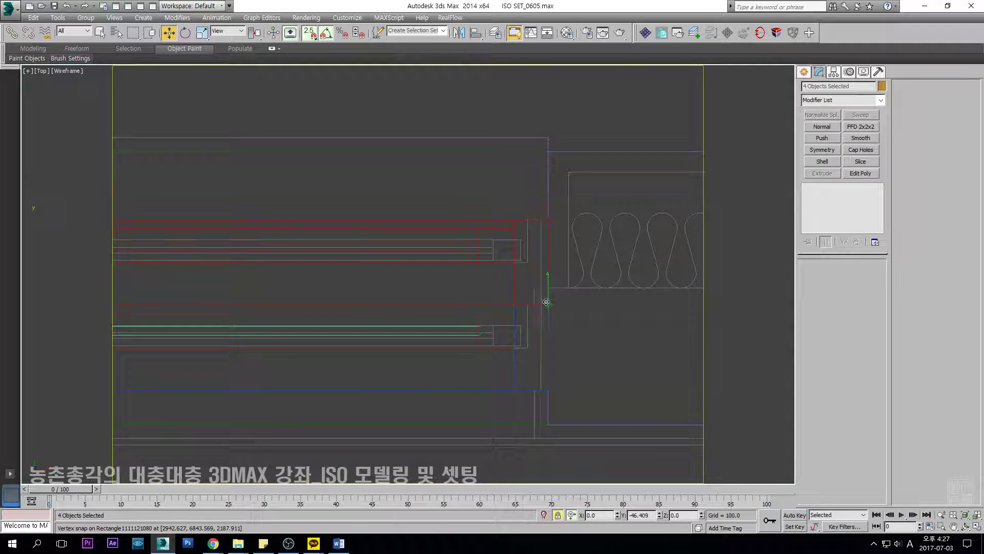
key(F3)
alt+middle_drag(544, 302, 539, 177)
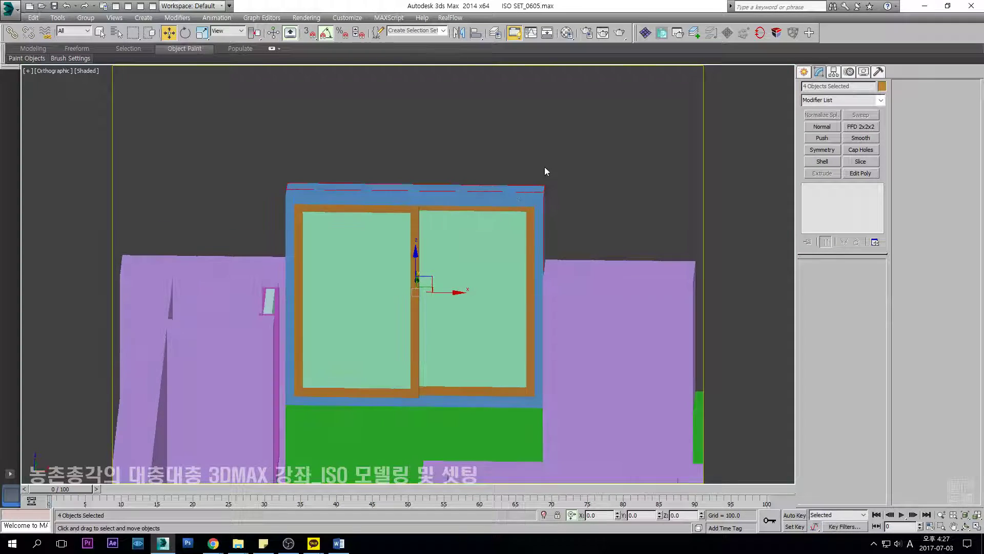
Apply a Slice modifier to both window assemblies and snap its plane to the height of the wall tops.
drag(284, 208, 281, 211)
alt+middle_drag(343, 220, 405, 257)
key(f)
key(z)
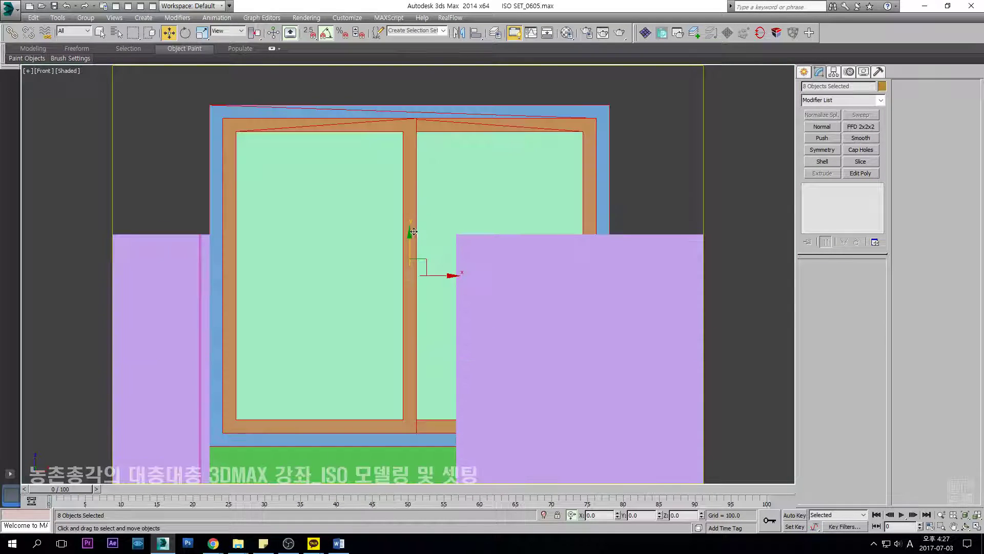
key(F3)
click(861, 161)
middle_drag(477, 251, 440, 244)
drag(380, 233, 379, 156)
key(s)
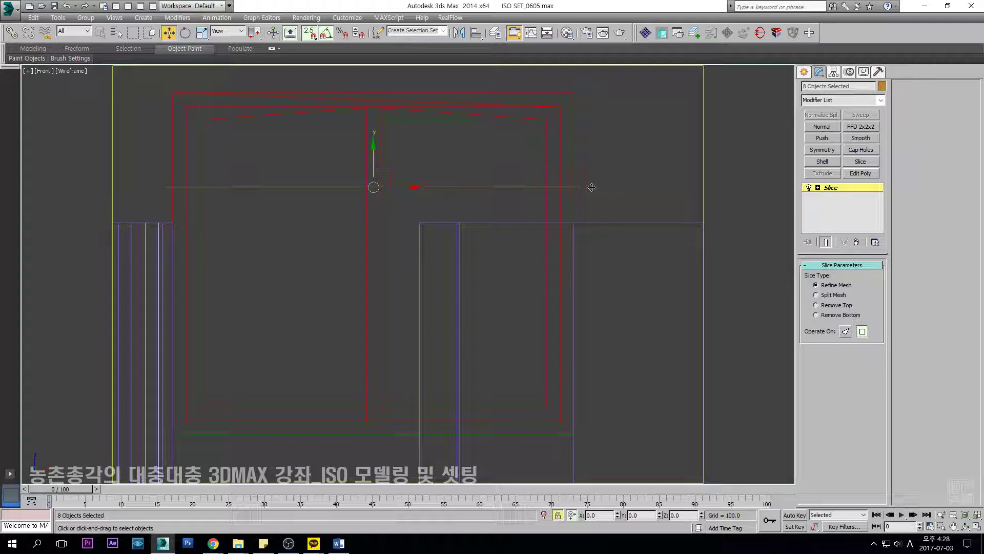
drag(566, 187, 493, 222)
middle_drag(465, 237, 468, 243)
middle_drag(392, 227, 393, 228)
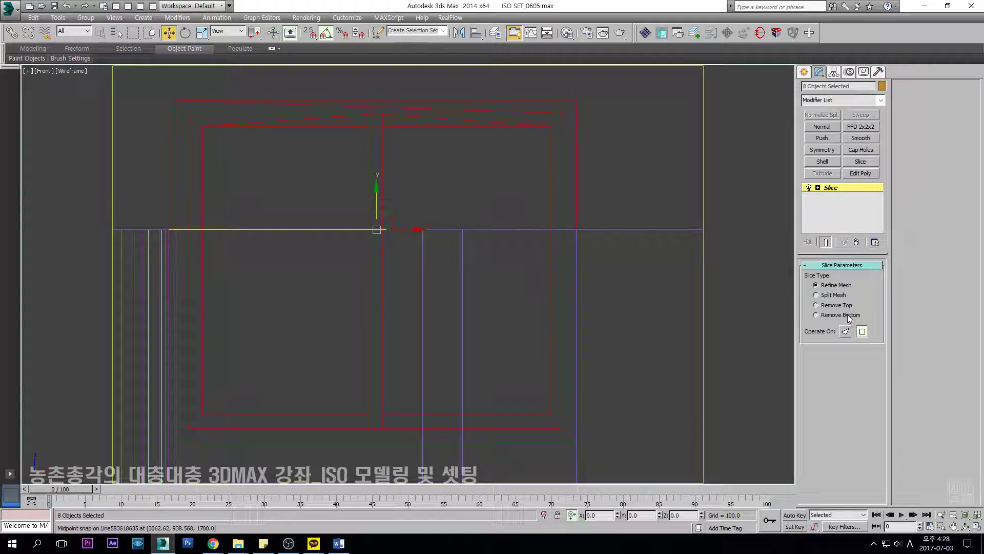
Set the slice to Remove Top and close the cut ends of the windows with Cap Holes.
key(F3)
mouse_move(491, 267)
alt+middle_down()
mouse_move(503, 301)
mouse_move(472, 306)
mouse_move(481, 351)
mouse_move(510, 290)
alt+middle_up()
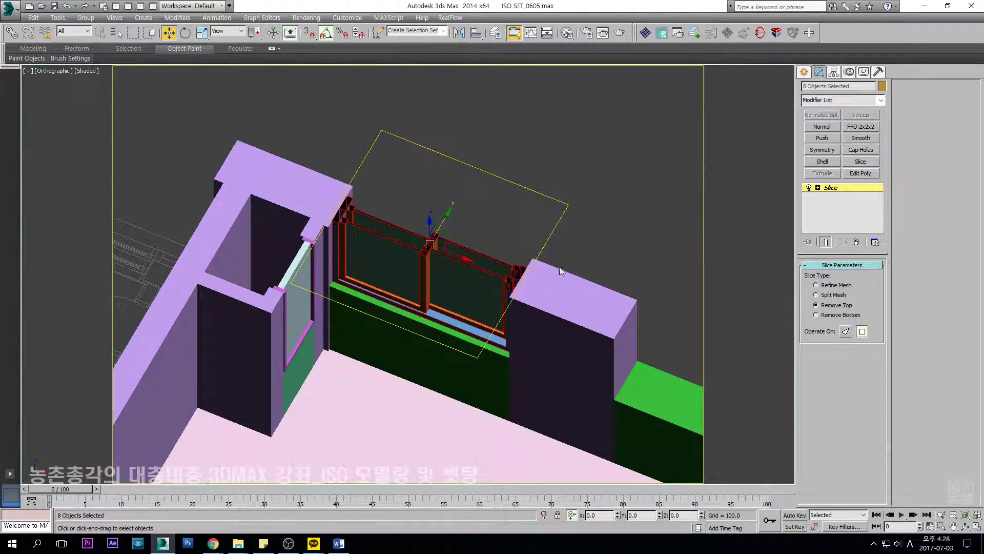
click(866, 153)
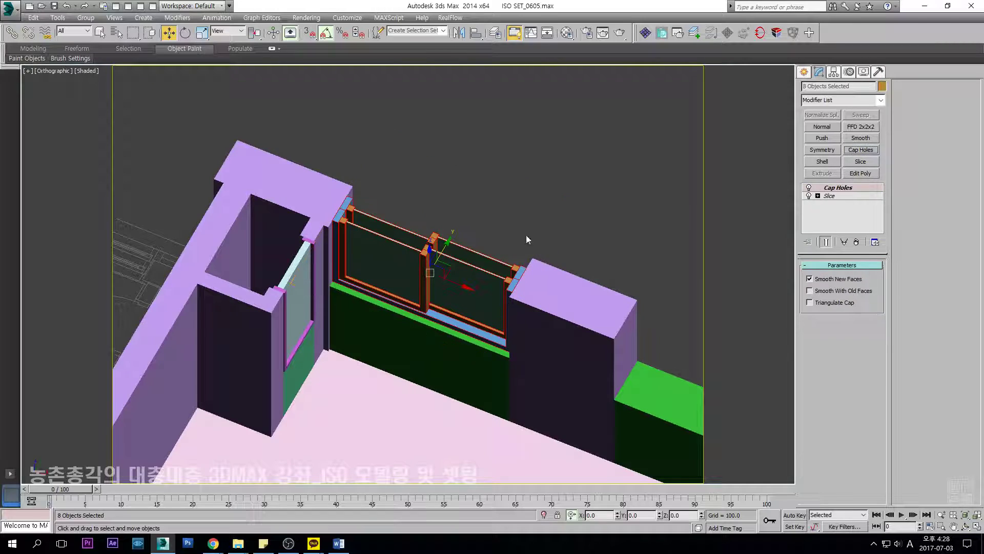
Copy the finished double window into the neighbouring wall opening and snap it to that opening's corner.
scroll(490, 249, up, 4)
mouse_move(490, 249)
alt+middle_down()
mouse_move(514, 200)
mouse_move(520, 211)
mouse_move(504, 235)
alt+middle_up()
scroll(495, 250, down, 4)
key(t)
key(F3)
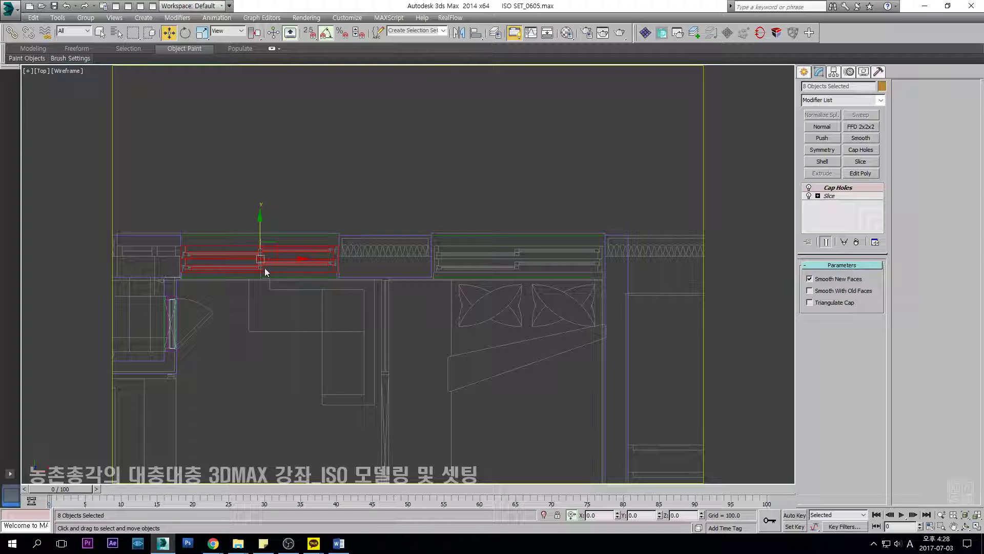
shift+drag(294, 259, 546, 258)
click(495, 314)
middle_drag(624, 256, 619, 257)
scroll(589, 250, up, 5)
drag(538, 223, 572, 187)
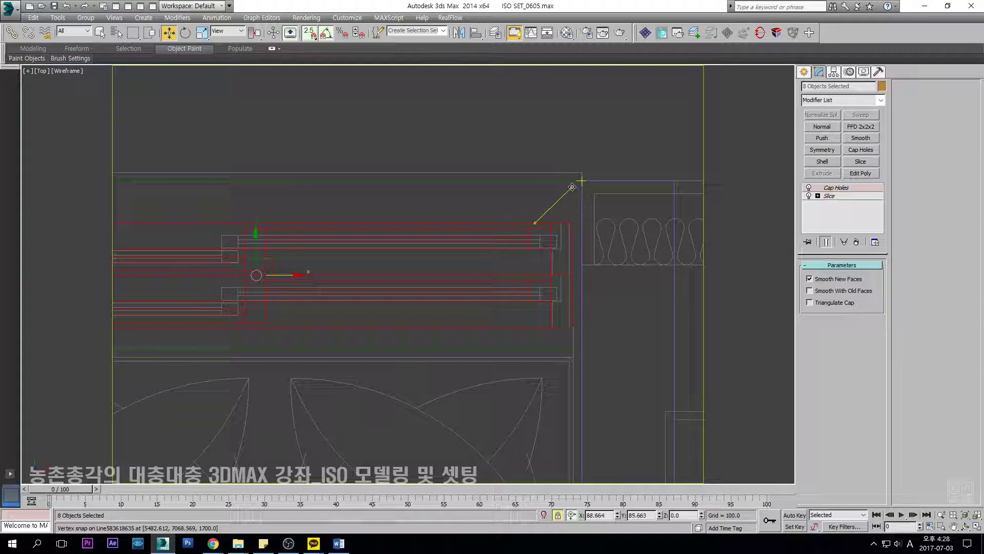
key(space)
Apply Edit Poly to the copied window and snap its short end's vertices to the opposite side of the opening.
scroll(515, 207, down, 5)
middle_drag(346, 236, 478, 233)
scroll(349, 243, up, 5)
scroll(348, 243, down, 5)
scroll(477, 233, up, 2)
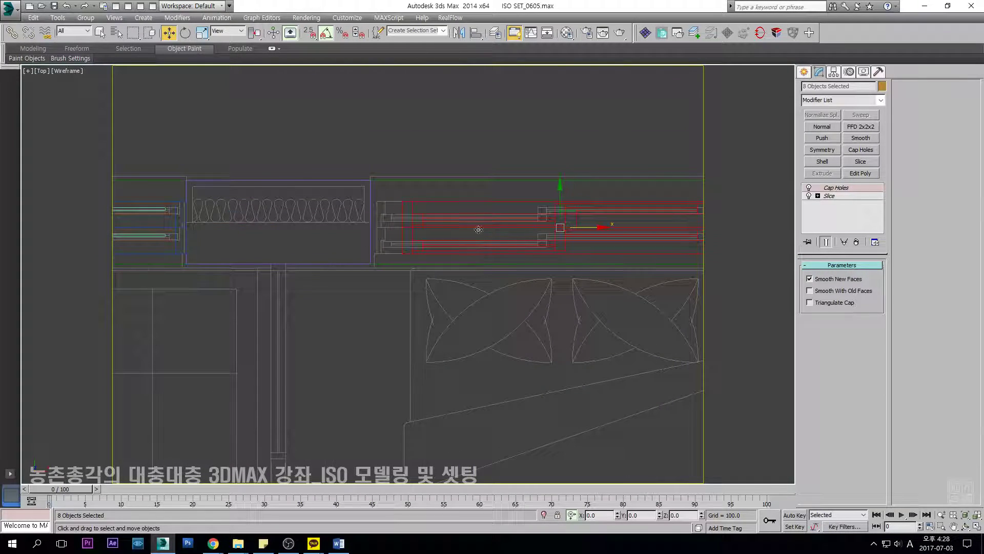
click(872, 173)
key(1)
scroll(404, 195, up, 5)
key(s)
drag(403, 183, 331, 185)
scroll(372, 190, down, 4)
Move the vertices of the copied window's overlapping middle stiles in line with the stiles on the drawing.
scroll(334, 247, up, 6)
drag(296, 224, 200, 261)
middle_drag(212, 262, 226, 246)
scroll(271, 204, up, 3)
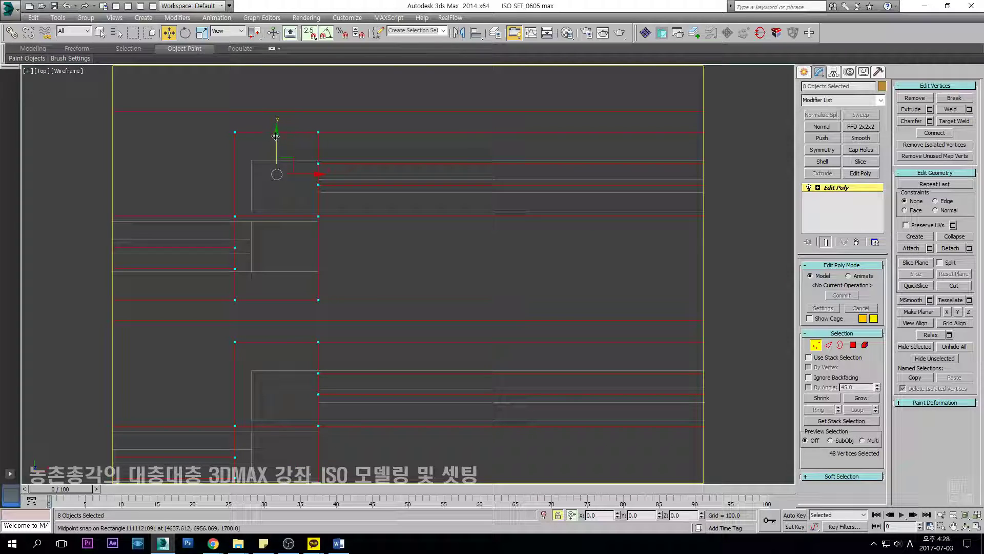
scroll(252, 222, down, 3)
key(s)
key(space)
scroll(270, 230, up, 2)
drag(284, 210, 288, 209)
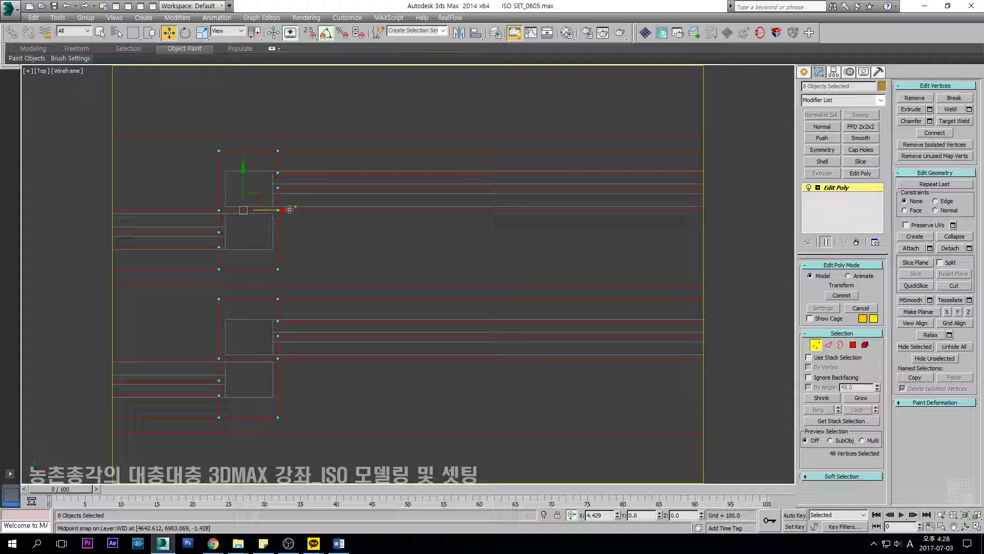
click(840, 190)
Examine both double windows and the surrounding walls in the shaded 3D view.
key(F3)
middle_drag(276, 211, 306, 211)
scroll(305, 212, down, 4)
key(F3)
scroll(307, 229, down, 6)
key(F3)
scroll(343, 254, down, 2)
alt+middle_drag(345, 264, 371, 203)
scroll(355, 240, down, 3)
scroll(355, 241, down, 3)
alt+middle_drag(355, 241, 635, 244)
scroll(657, 287, down, 2)
click(647, 283)
scroll(648, 283, down, 2)
click(553, 213)
alt+middle_drag(552, 213, 513, 230)
click(480, 289)
click(457, 254)
Trace the upper door casing at the bathroom doorway on the plan with a closed, snapped line.
key(t)
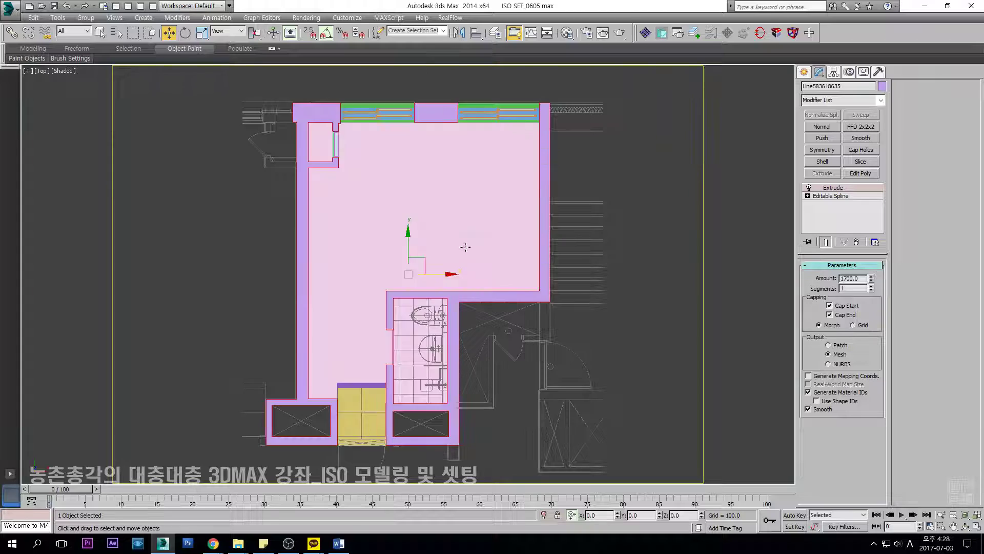
key(F3)
scroll(391, 328, up, 5)
middle_drag(391, 328, 520, 159)
scroll(594, 130, up, 3)
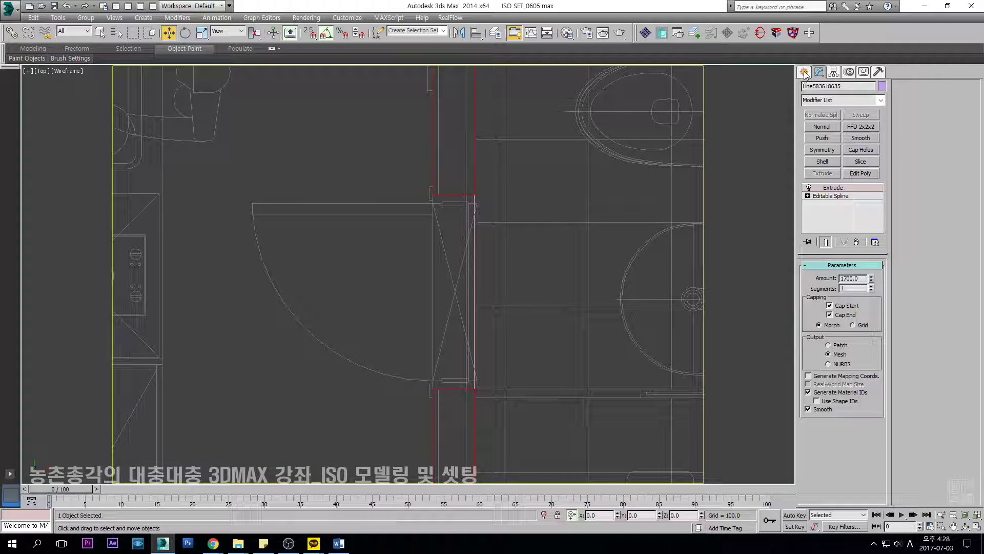
click(804, 72)
click(822, 145)
scroll(448, 204, up, 8)
key(s)
click(350, 105)
click(335, 107)
click(351, 105)
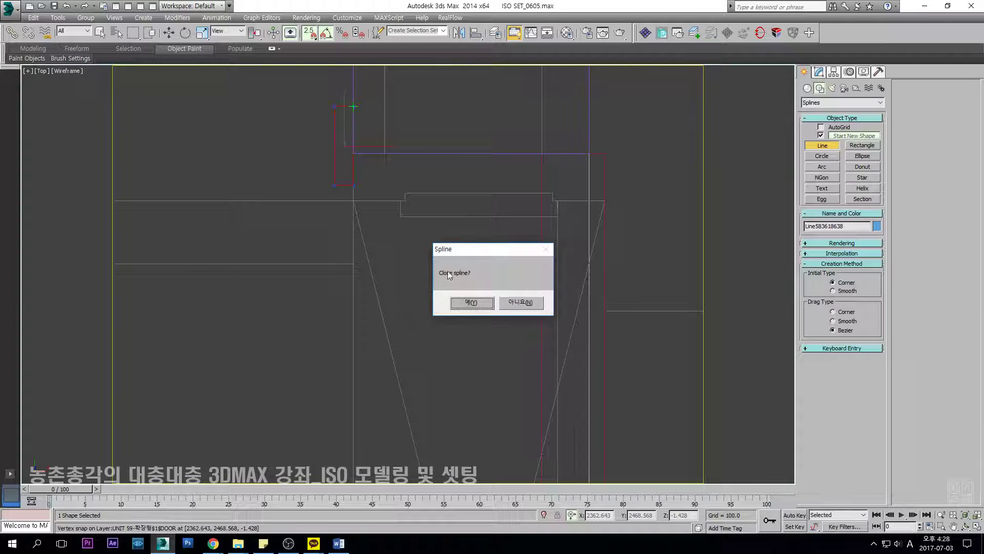
click(471, 303)
Copy the casing spline within the same shape and snap the copy to the opposite side of the bathroom doorway.
middle_drag(389, 117, 372, 160)
middle_drag(448, 221, 442, 203)
key(s)
key(w)
scroll(402, 215, down, 5)
click(819, 72)
scroll(328, 186, down, 2)
key(3)
scroll(361, 164, down, 3)
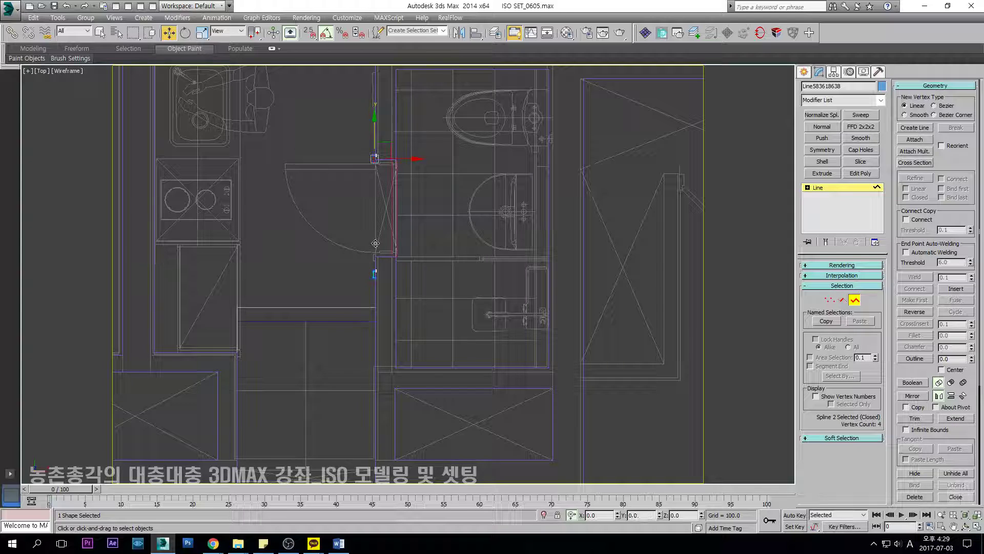
scroll(375, 244, up, 5)
key(s)
key(space)
scroll(435, 270, down, 5)
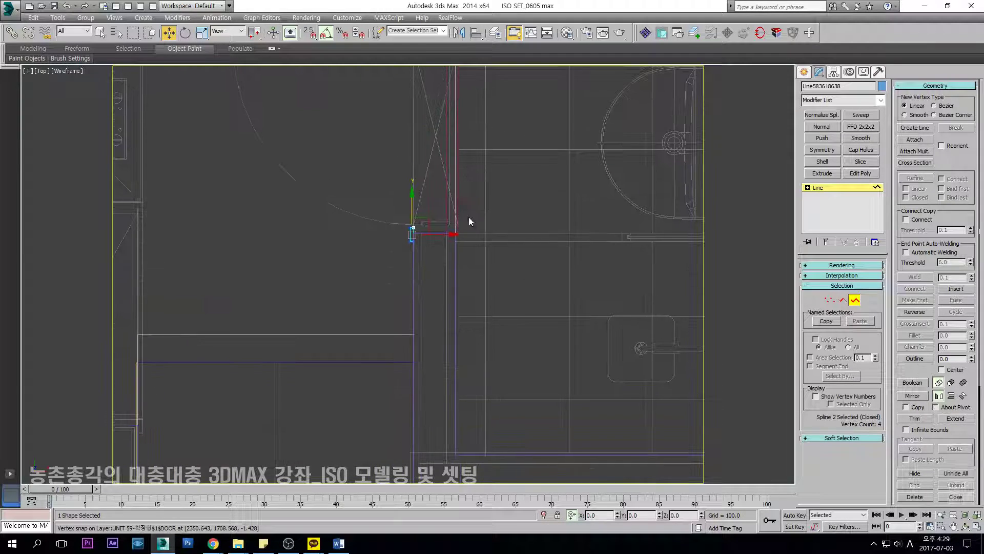
Extrude the bathroom door casing profiles into solids.
click(822, 173)
key(F3)
mouse_move(676, 292)
alt+middle_down()
mouse_move(494, 192)
mouse_move(433, 87)
mouse_move(486, 253)
mouse_move(455, 268)
alt+middle_up()
Trace the stepped profile of the bathroom door's upper jamb on the plan as a closed, snapped line.
key(t)
key(z)
key(F3)
click(804, 72)
click(823, 145)
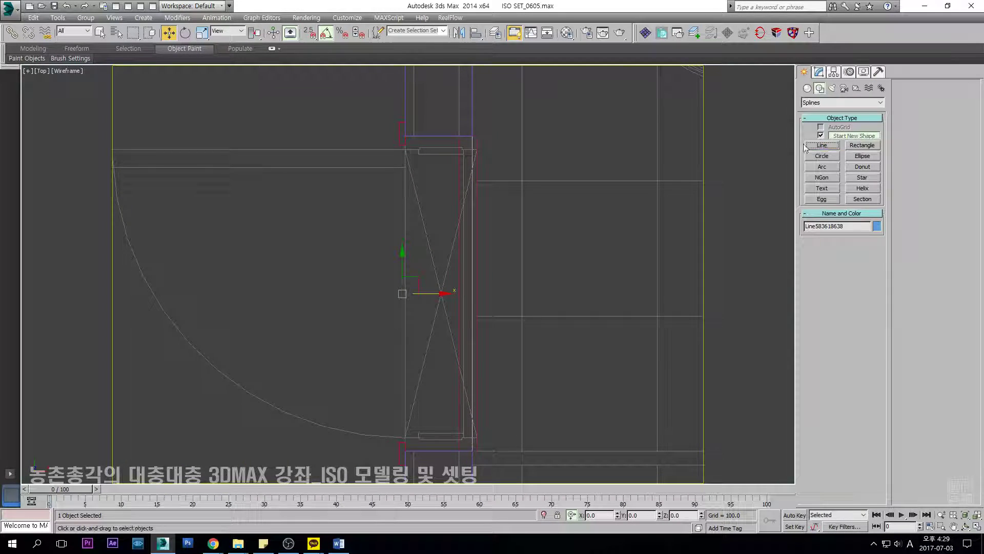
scroll(418, 129, up, 3)
scroll(403, 152, up, 2)
key(s)
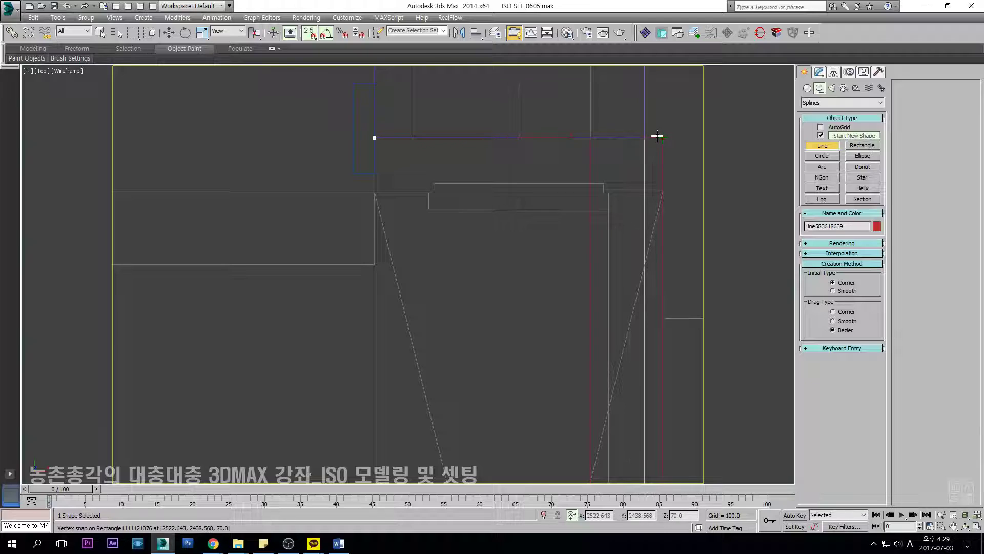
click(665, 190)
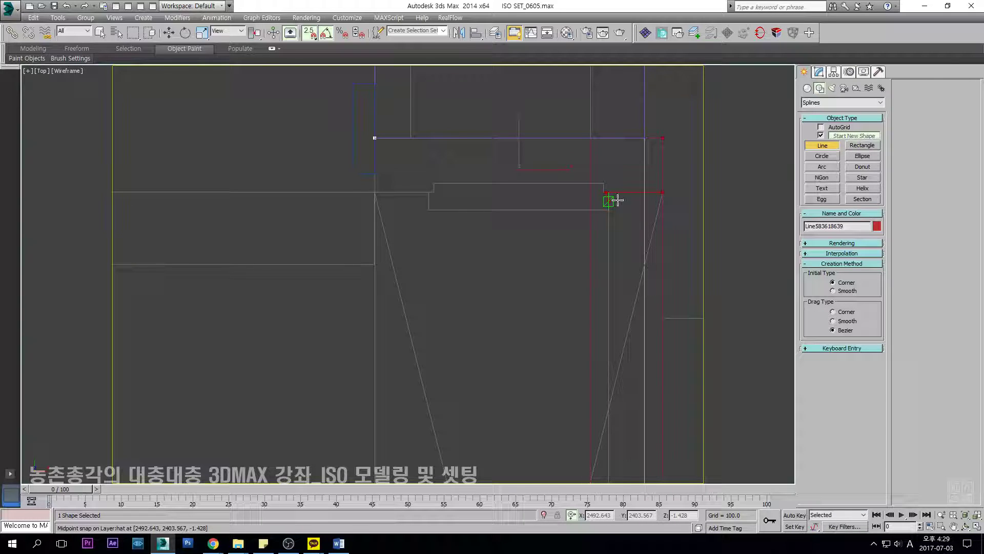
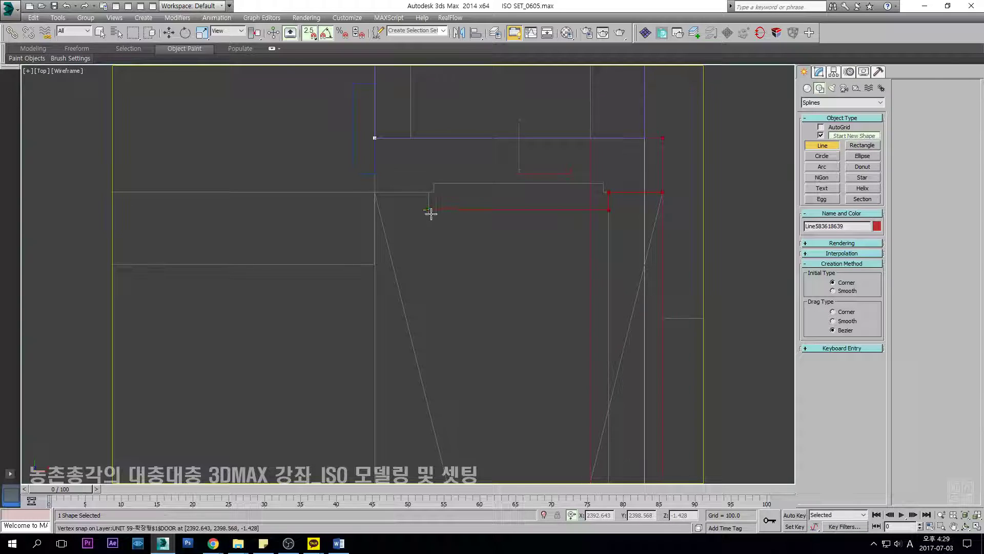
click(373, 140)
click(466, 301)
scroll(340, 165, down, 3)
right_click(389, 158)
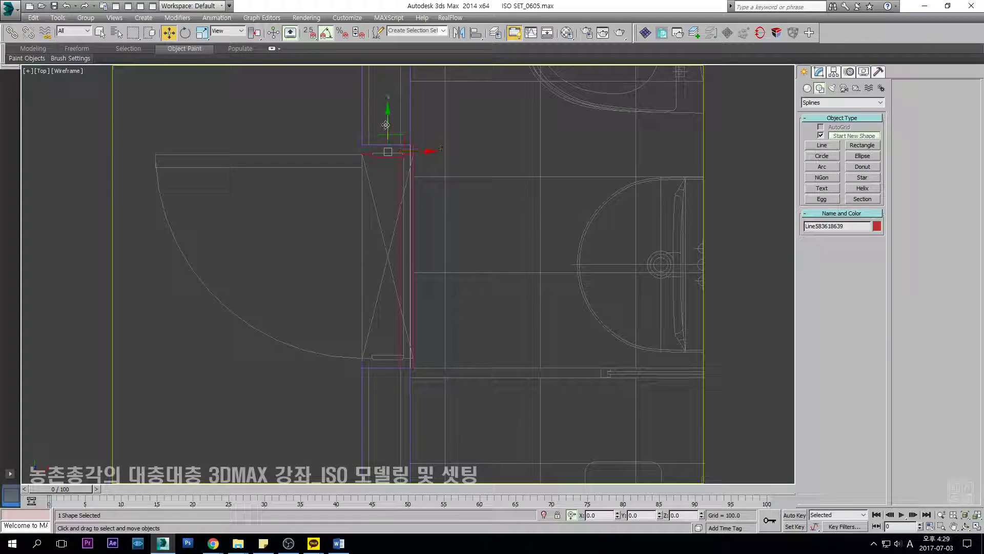
Copy the jamb profile to the opposite side of the doorway, mirror it, and snap it into place.
shift+drag(406, 332, 488, 337)
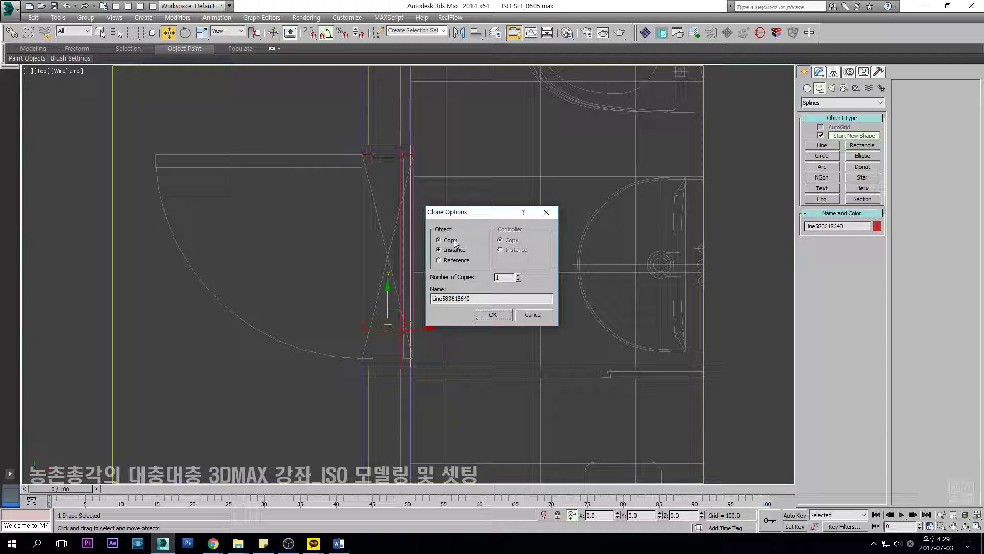
click(498, 318)
click(459, 33)
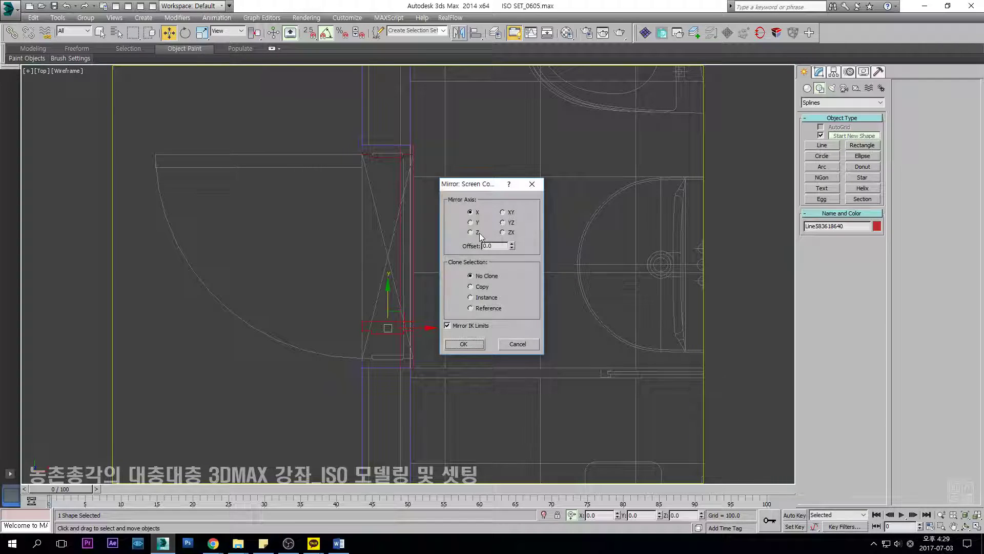
click(463, 343)
scroll(365, 331, up, 5)
drag(373, 299, 396, 385)
key(s)
key(space)
scroll(439, 308, down, 6)
Attach the two door jamb profiles into one shape and extrude them.
key(alt+a)
right_click(499, 188)
key(s)
click(823, 173)
key(F3)
key(w)
scroll(438, 261, up, 3)
alt+middle_drag(439, 261, 475, 261)
scroll(471, 231, up, 3)
key(s)
scroll(471, 230, down, 4)
Draw a snapped rectangle about 640 by 30 between the two jambs as the door panel.
key(t)
key(F3)
key(z)
click(803, 72)
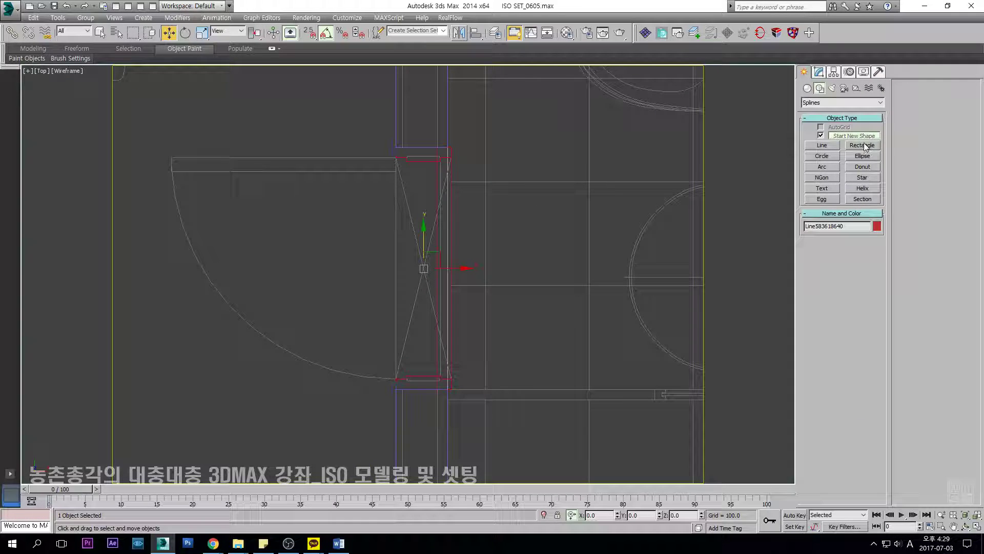
click(862, 145)
scroll(446, 159, up, 10)
scroll(432, 139, down, 8)
drag(433, 140, 362, 379)
scroll(476, 367, up, 5)
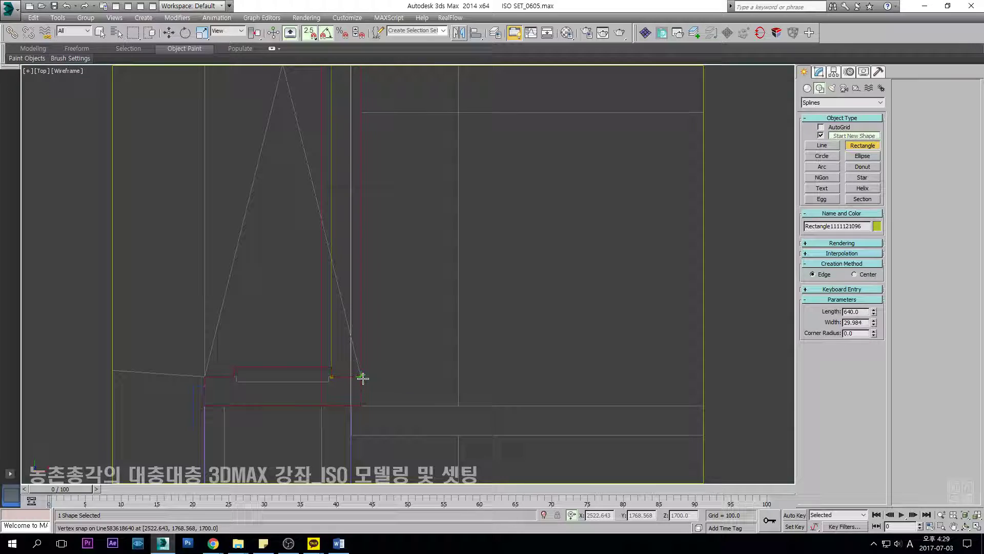
right_click(363, 378)
Offset the door panel rectangle's long inner segment by 2 along X to leave a gap at the jamb stop.
scroll(484, 307, down, 3)
key(2)
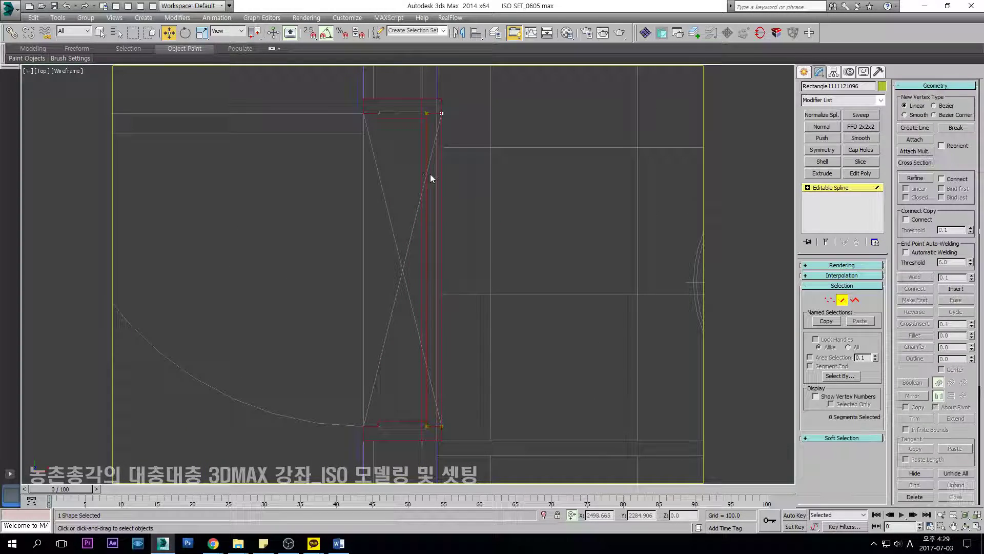
click(428, 174)
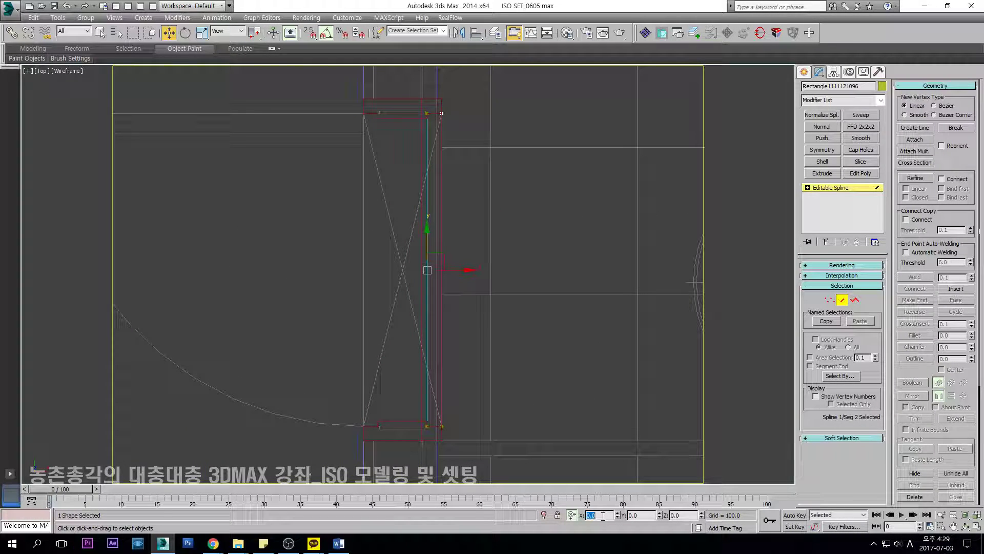
key(Return)
middle_drag(546, 242, 550, 253)
key(ctrl+z)
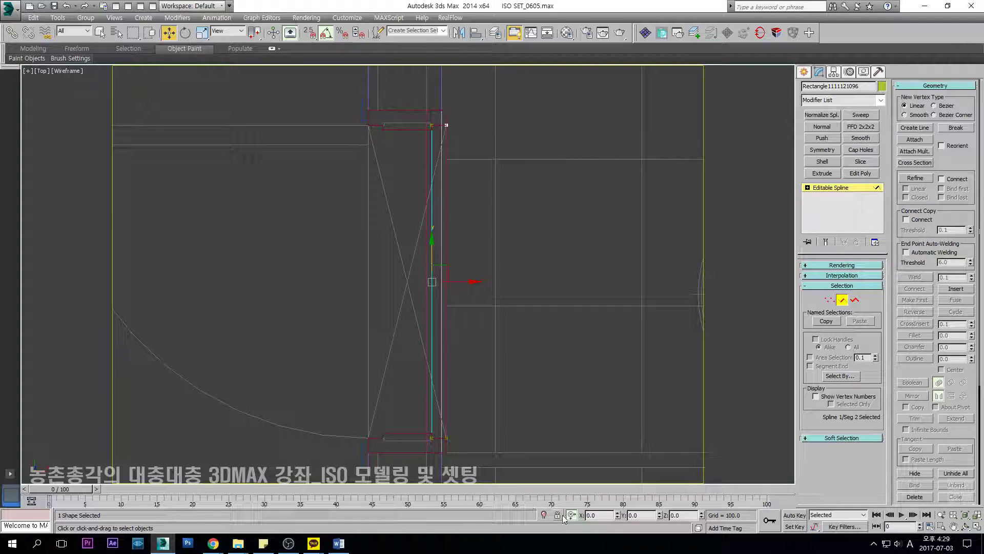
drag(599, 515, 557, 517)
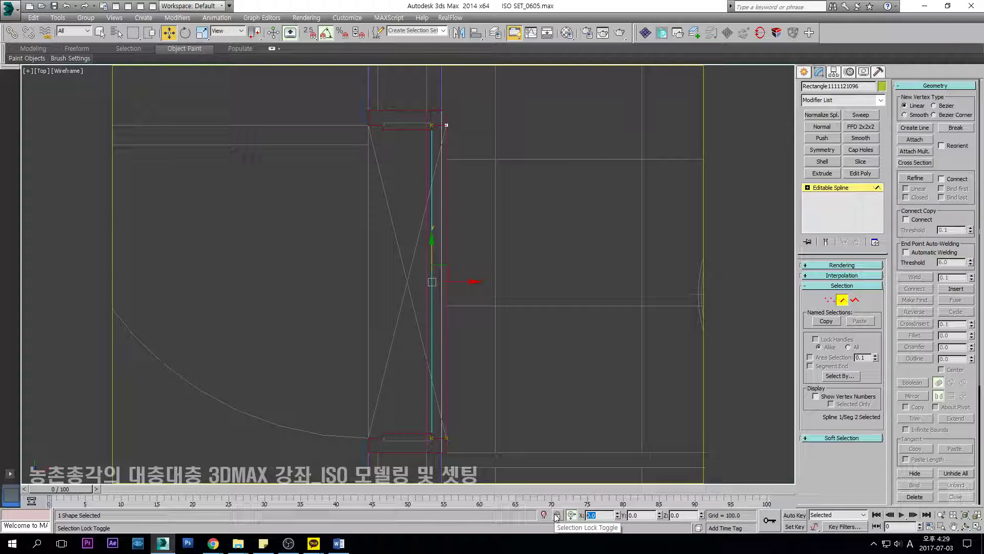
text(2)
key(Return)
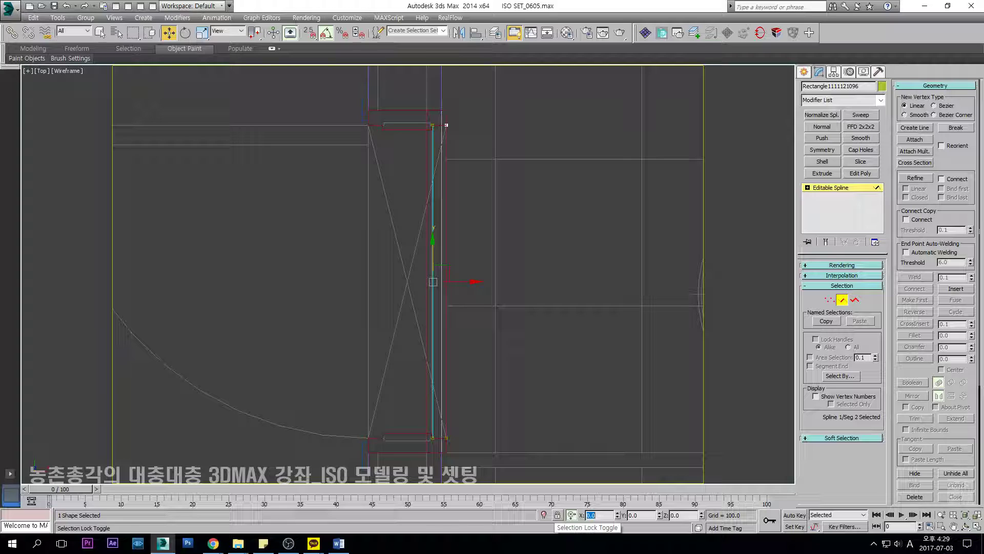
Shift the two short ends of the door panel outline along Y for clearance from the jambs.
scroll(475, 189, up, 5)
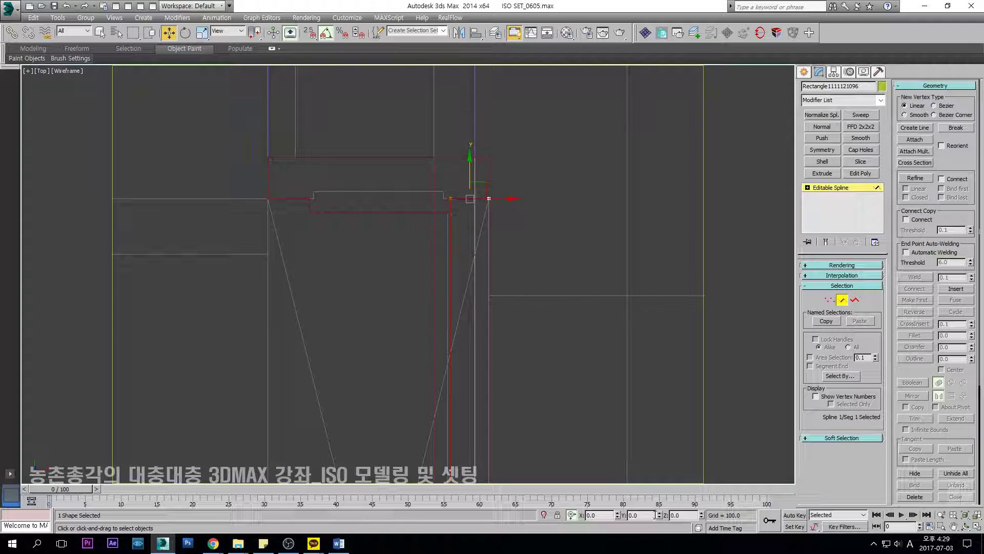
click(571, 396)
scroll(538, 338, down, 8)
middle_drag(539, 340, 511, 116)
scroll(497, 300, up, 6)
key(1)
drag(577, 266, 448, 321)
scroll(448, 321, up, 4)
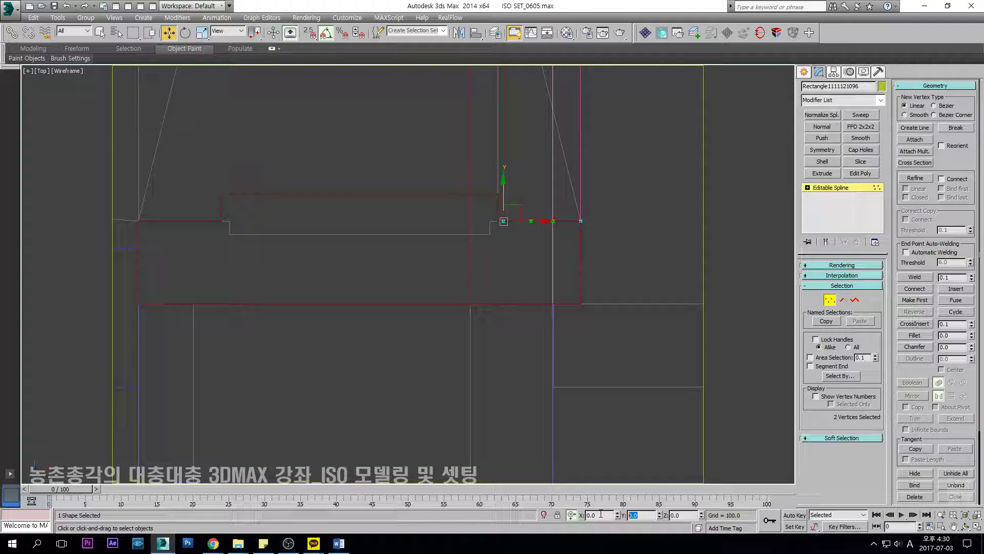
Extrude the door panel outline by 1700.
click(829, 191)
click(832, 175)
scroll(516, 266, down, 5)
key(F3)
scroll(516, 266, down, 5)
mouse_move(522, 261)
alt+middle_down()
mouse_move(566, 215)
mouse_move(497, 309)
alt+middle_up()
scroll(499, 304, down, 4)
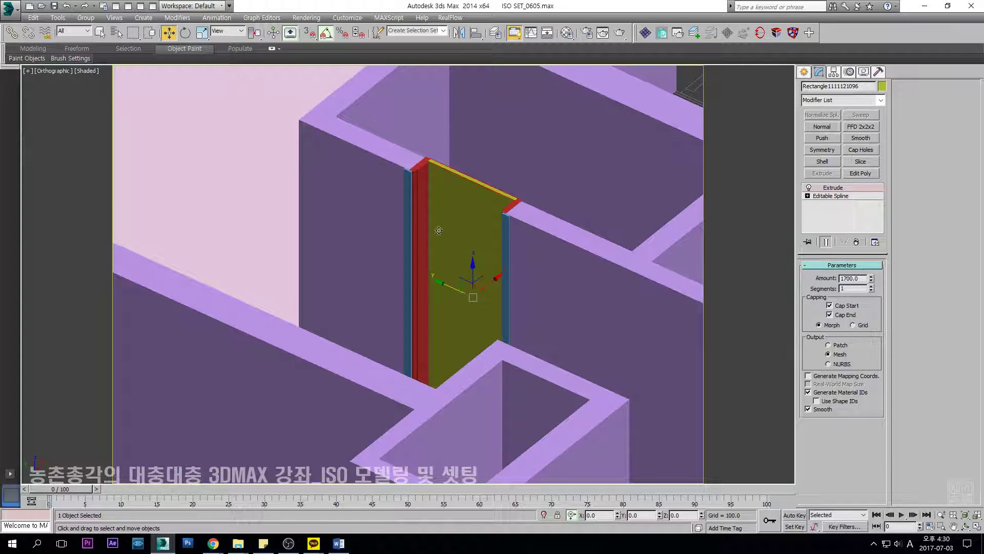
Isolate the door panel together with its frame, casing and the main room floor.
ctrl+click(421, 192)
scroll(420, 189, up, 3)
ctrl+click(588, 255)
scroll(587, 257, down, 5)
alt+middle_drag(583, 259, 527, 327)
ctrl+click(525, 330)
key(alt+q)
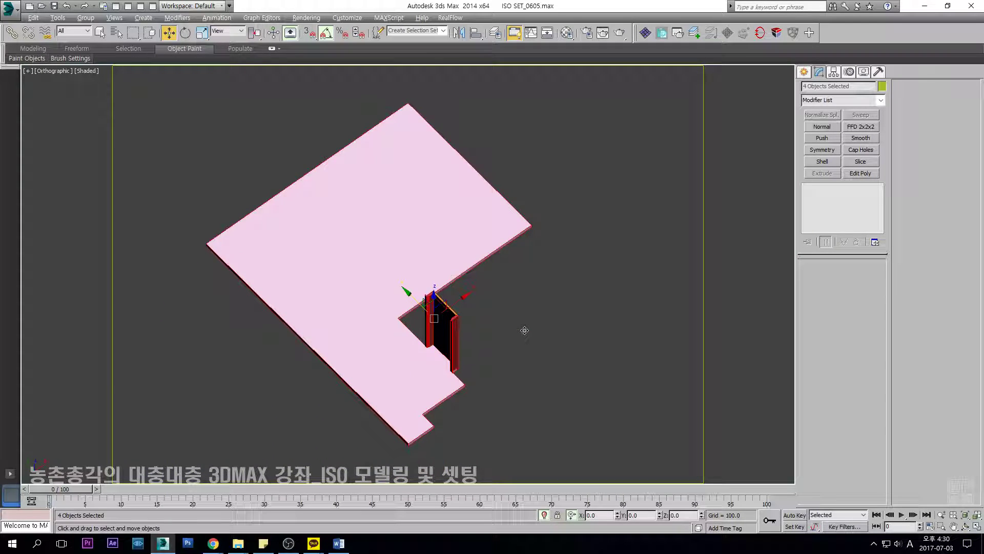
Deselect the floor and add an Edit Poly modifier to the door panel, frame and casing.
key(f)
key(F3)
click(522, 260)
drag(522, 260, 310, 302)
middle_drag(311, 302, 411, 279)
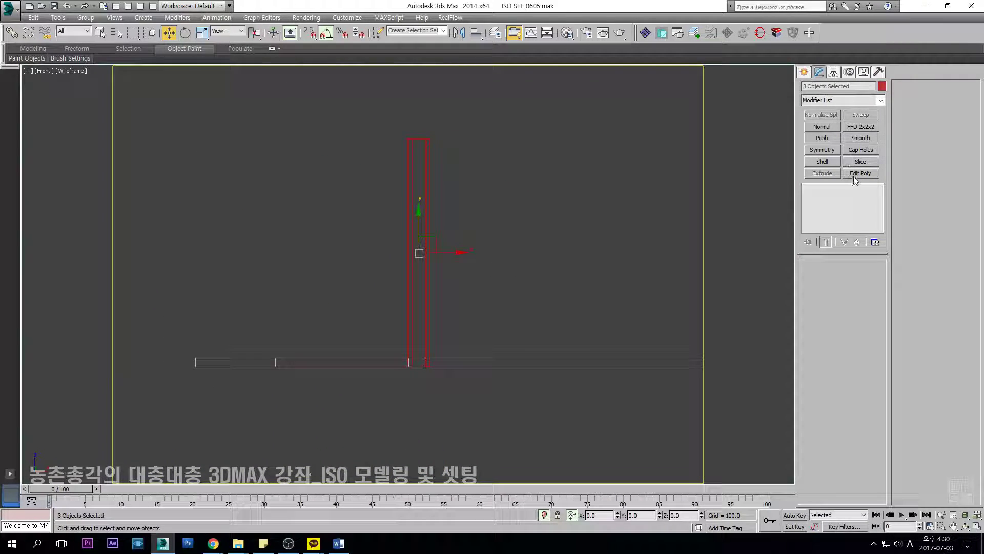
click(861, 173)
Raise the bottom vertices of the door panel, frame and casing to the floor's top surface.
key(1)
drag(477, 345, 401, 371)
scroll(402, 371, up, 5)
key(space)
key(s)
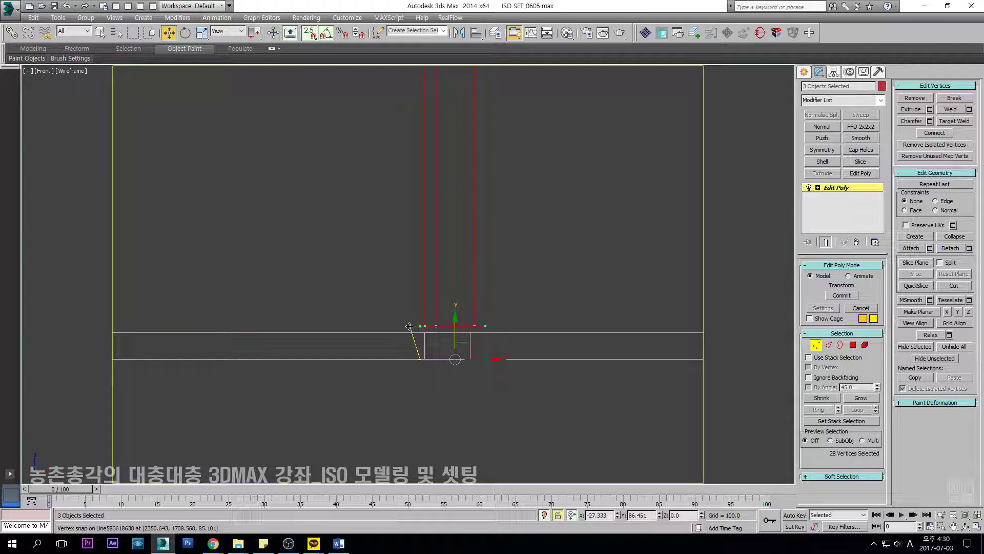
drag(420, 328, 421, 332)
key(s)
click(845, 192)
key(F3)
mouse_move(538, 226)
alt+middle_down()
mouse_move(512, 343)
mouse_move(530, 405)
alt+middle_up()
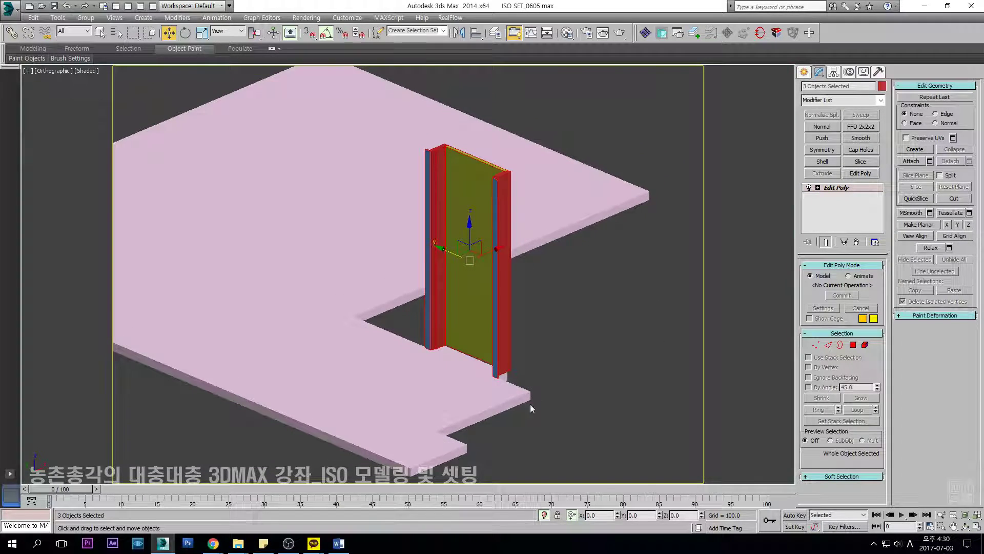
End the isolation of the door parts and select only the bathroom door panel.
click(545, 515)
scroll(545, 314, up, 6)
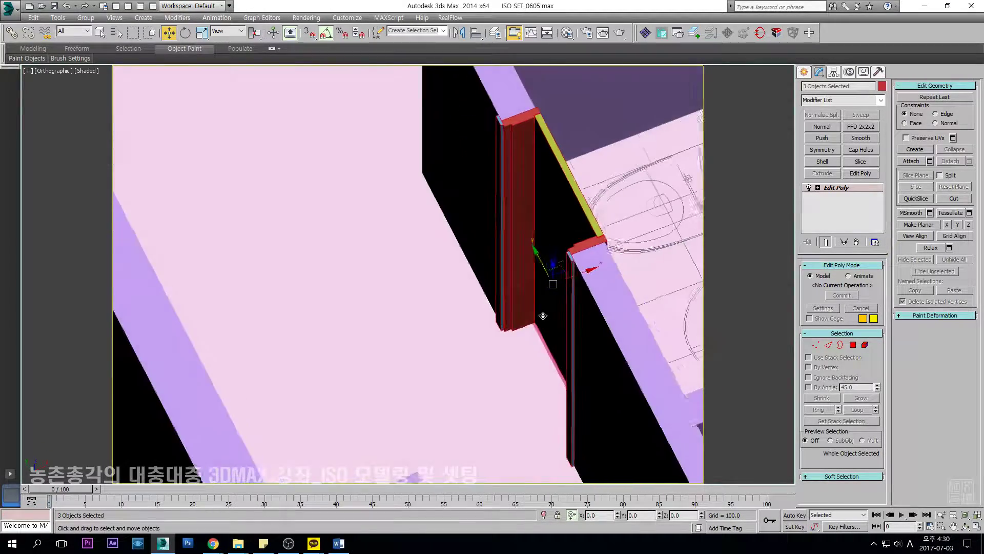
key(t)
key(z)
key(F3)
mouse_move(474, 313)
middle_down()
mouse_move(455, 311)
mouse_move(464, 312)
middle_up()
click(502, 325)
click(468, 202)
key(F3)
Move the bathroom door panel along X to the side of its frame where the drawn door swings open.
scroll(468, 202, down, 4)
mouse_move(472, 213)
alt+middle_down()
mouse_move(534, 189)
mouse_move(562, 195)
alt+middle_up()
key(t)
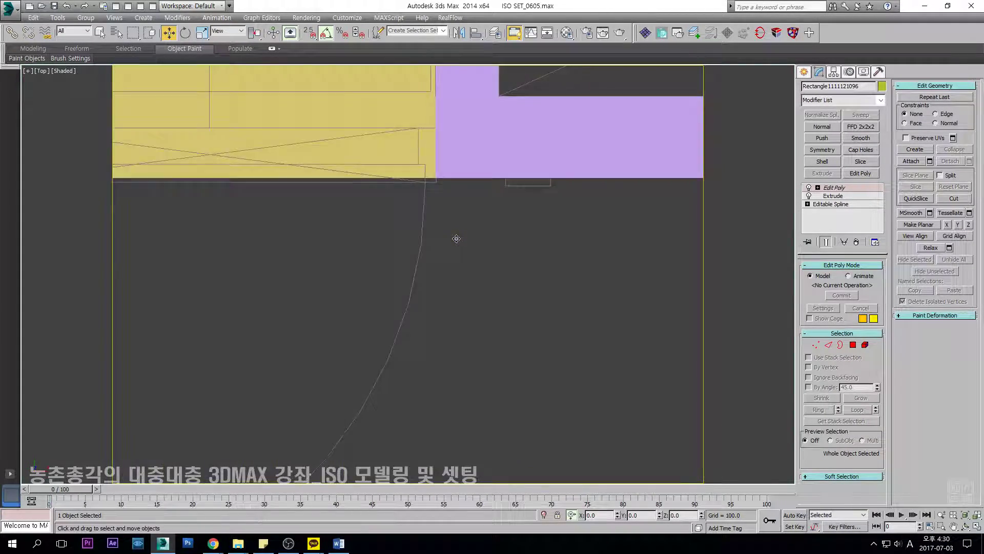
middle_drag(455, 237, 476, 241)
drag(475, 241, 504, 215)
key(F3)
scroll(475, 223, up, 2)
scroll(475, 224, down, 4)
scroll(475, 224, up, 2)
scroll(494, 228, down, 2)
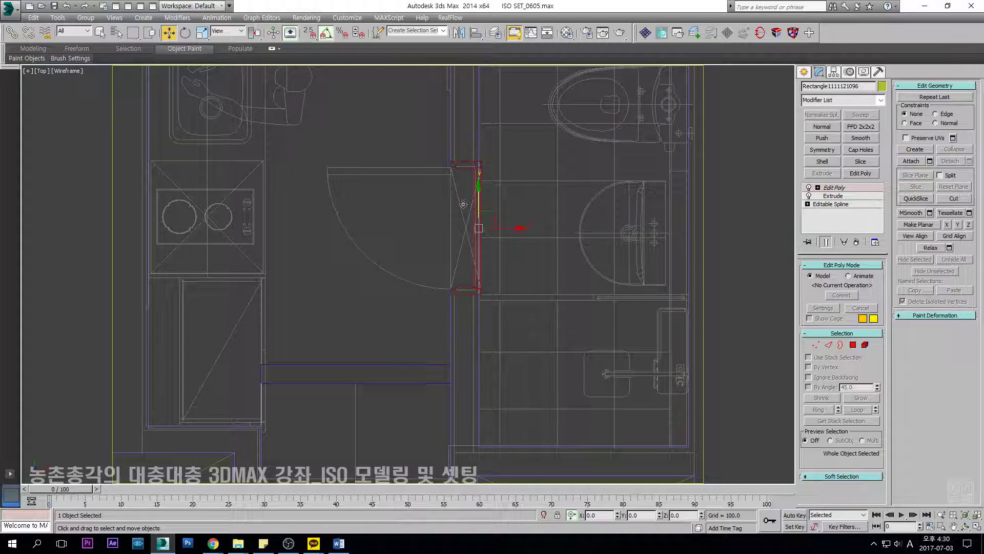
scroll(475, 209, up, 2)
scroll(483, 161, up, 3)
drag(408, 139, 434, 143)
scroll(478, 140, up, 3)
scroll(477, 142, up, 1)
key(s)
key(s)
scroll(452, 153, down, 4)
scroll(496, 176, down, 5)
key(space)
key(F3)
scroll(503, 231, down, 2)
alt+middle_drag(502, 235, 556, 167)
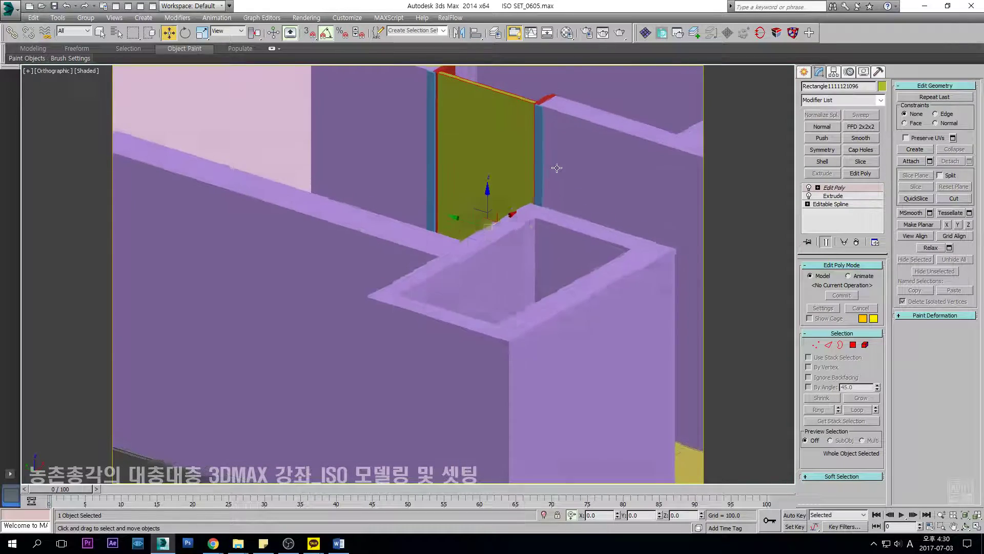
Move only the bathroom door panel's pivot to its hinge corner at the jamb.
scroll(533, 117, up, 4)
key(t)
scroll(491, 202, down, 2)
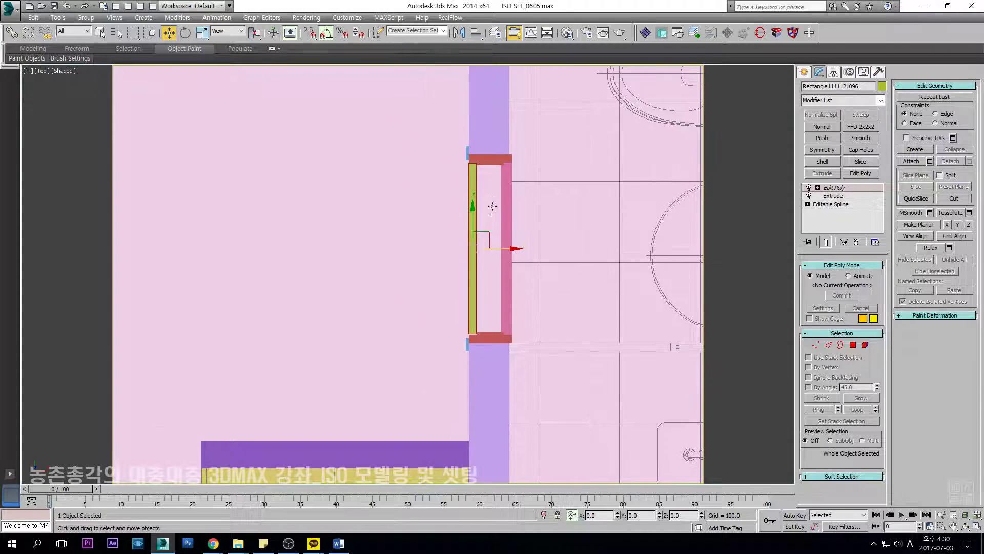
key(F3)
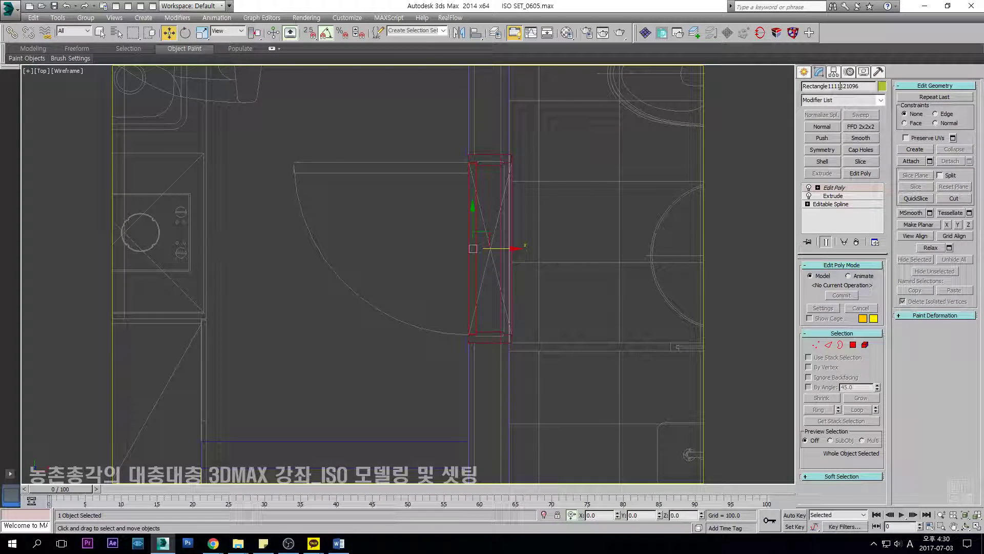
click(834, 73)
click(842, 136)
middle_drag(475, 227, 475, 233)
scroll(460, 169, up, 8)
drag(440, 198, 362, 173)
scroll(372, 164, up, 6)
scroll(364, 170, down, 9)
Rotate the bathroom door panel about its hinge pivot to stand partly open along the drawn swing arc.
key(e)
click(843, 137)
scroll(538, 222, down, 7)
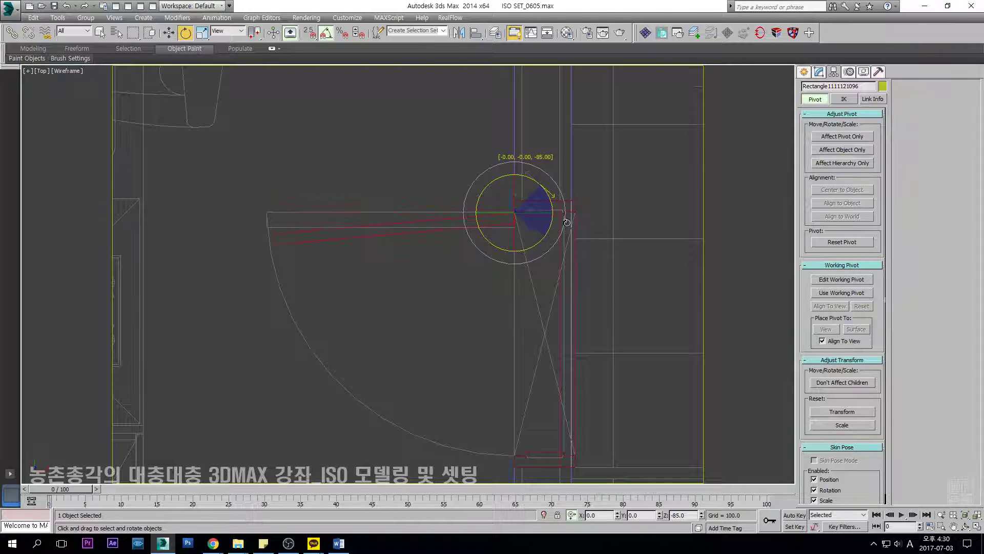
drag(568, 224, 560, 192)
key(F3)
mouse_move(559, 193)
alt+middle_down()
mouse_move(543, 169)
mouse_move(505, 242)
alt+middle_up()
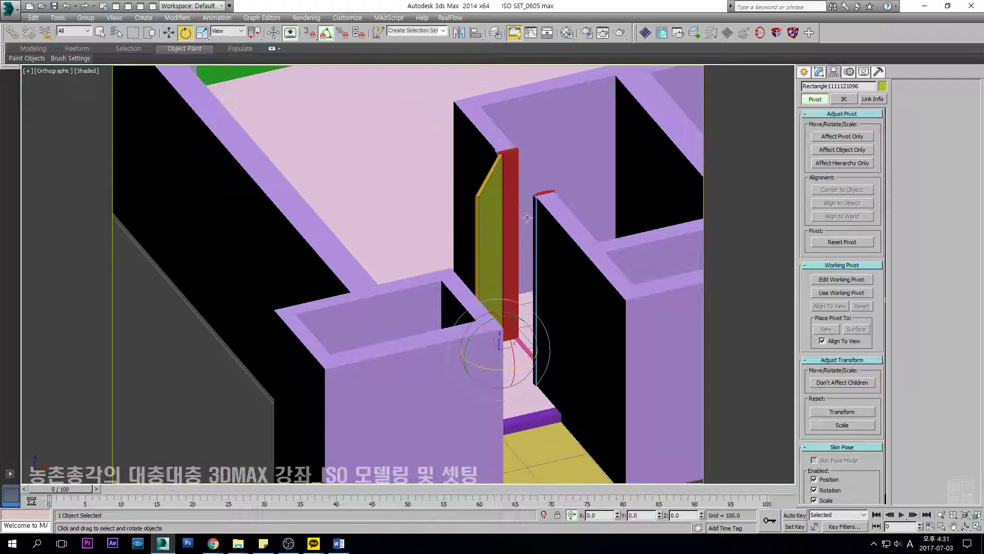
key(t)
key(z)
scroll(435, 241, down, 4)
key(F3)
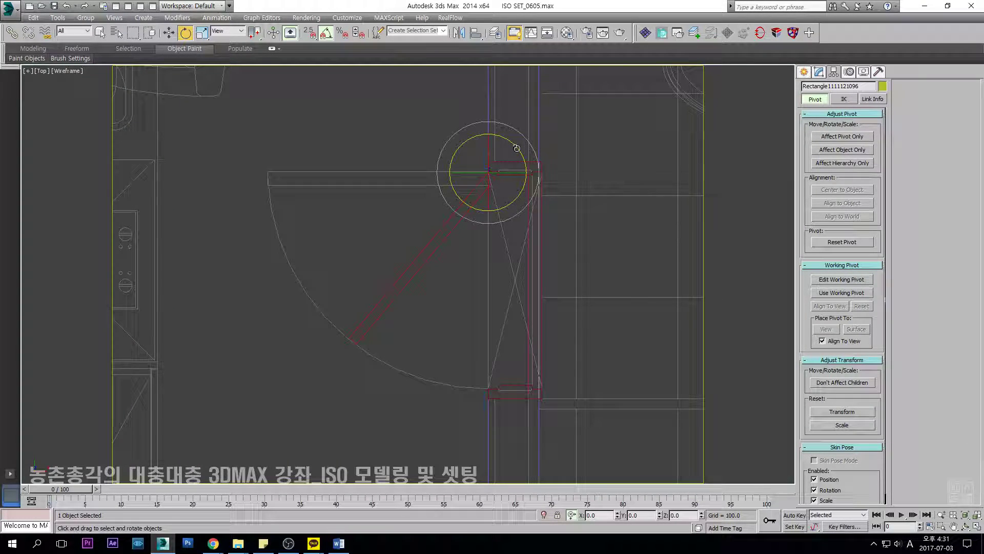
key(F3)
key(F3)
mouse_move(525, 156)
alt+middle_down()
mouse_move(457, 175)
mouse_move(582, 315)
alt+middle_up()
key(F3)
scroll(461, 182, down, 3)
click(582, 315)
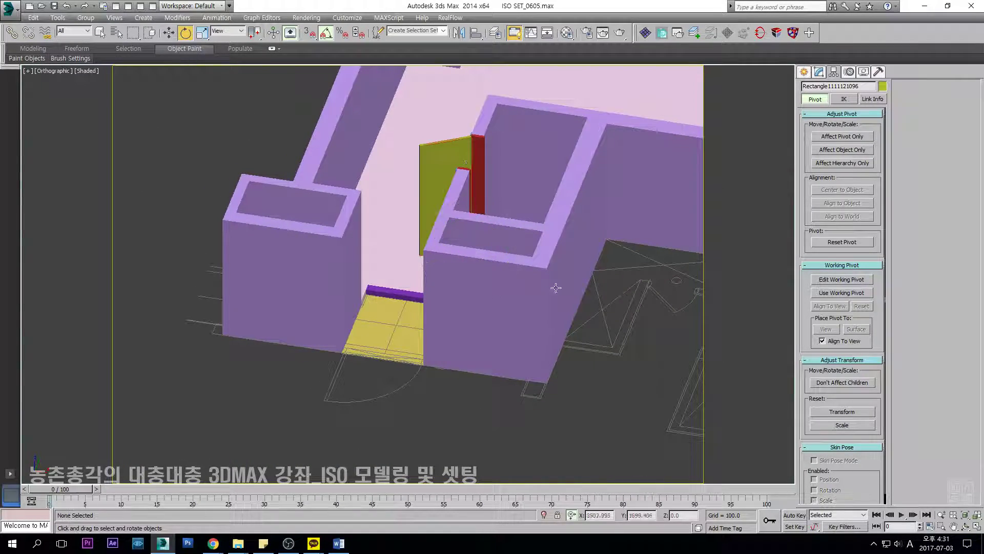
Trace the stepped jamb profile on the hinge side of the entrance door as a closed line snapped to the drawing.
click(475, 159)
key(t)
key(z)
key(F3)
scroll(450, 251, down, 3)
scroll(450, 251, up, 5)
click(408, 294)
click(804, 72)
click(823, 147)
middle_drag(343, 311, 332, 256)
scroll(332, 255, up, 4)
key(s)
click(275, 197)
click(302, 253)
click(293, 253)
click(275, 199)
key(Return)
Try to copy the entrance jamb profile to the opposite side of the opening and mirror it.
key(w)
scroll(233, 282, down, 3)
shift+drag(233, 282, 494, 282)
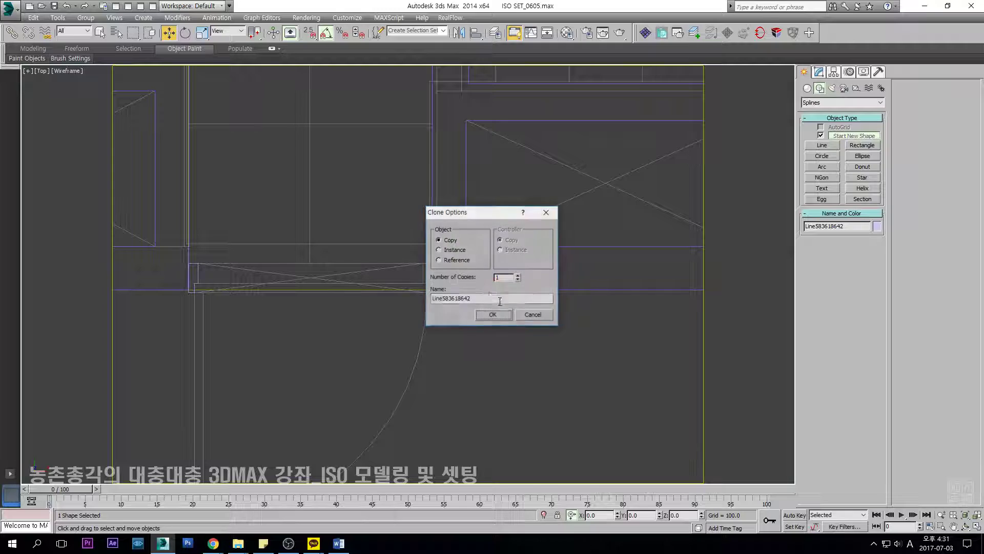
key(Return)
click(458, 32)
click(478, 342)
scroll(444, 288, up, 4)
key(s)
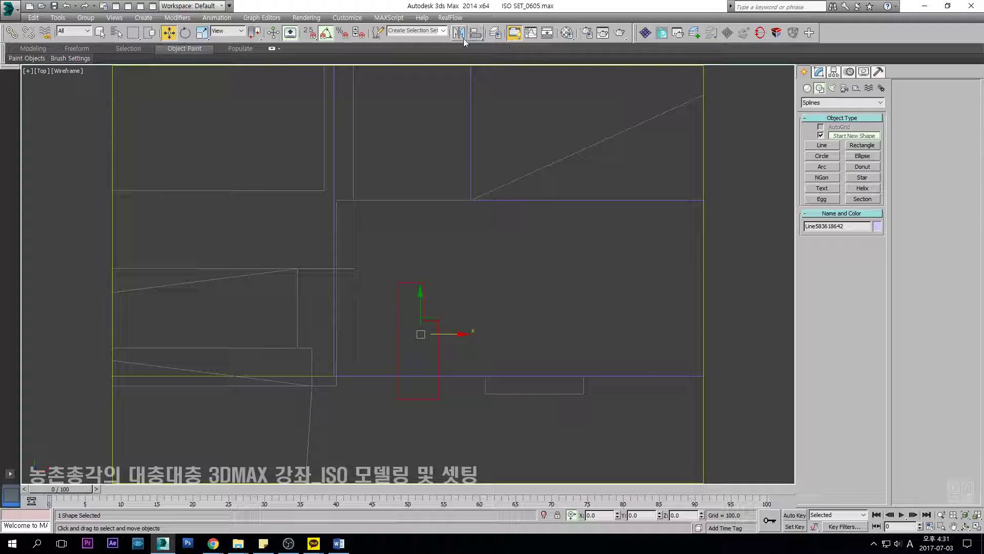
click(458, 32)
click(481, 343)
Try to snap the mirrored jamb copy onto the wall corner of the entrance opening.
drag(446, 280, 333, 197)
key(s)
key(space)
scroll(335, 199, down, 3)
scroll(331, 246, up, 2)
middle_drag(348, 242, 368, 239)
drag(386, 231, 434, 234)
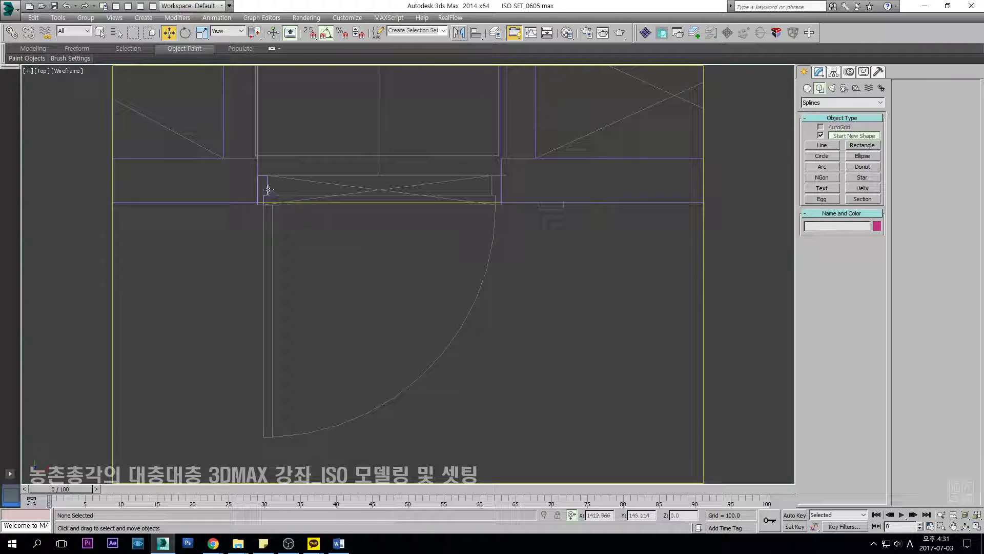
Copy the hinge-side jamb profile across the entrance opening and mirror the copy about X without cloning.
click(268, 189)
shift+drag(268, 190, 510, 190)
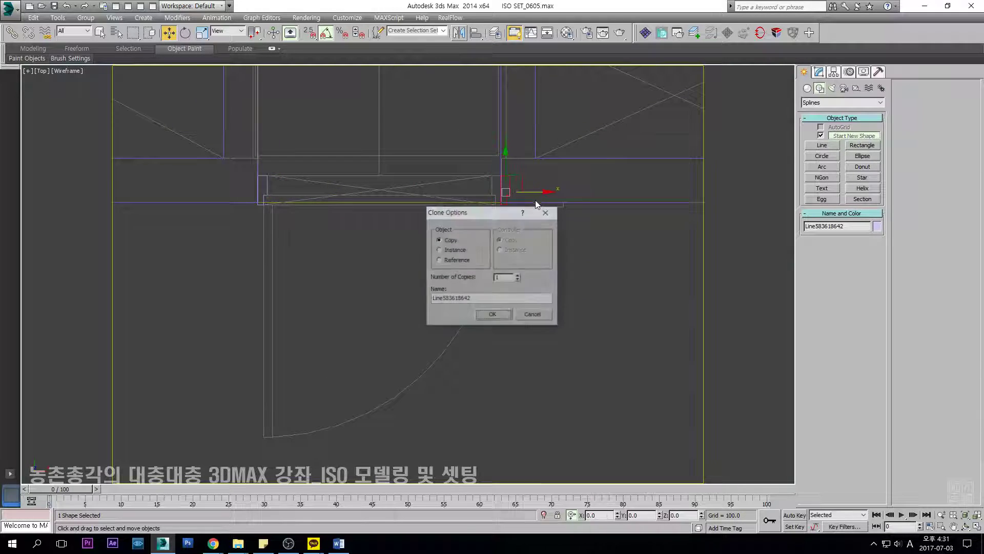
click(493, 315)
click(460, 33)
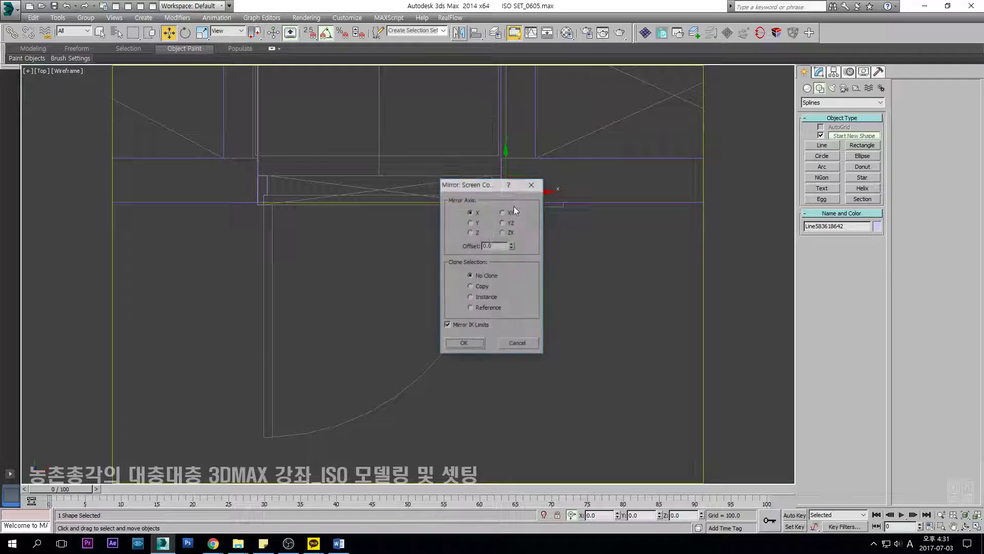
click(463, 344)
Snap the mirrored jamb profile against the wall end on the latch side of the entrance.
scroll(503, 195, up, 8)
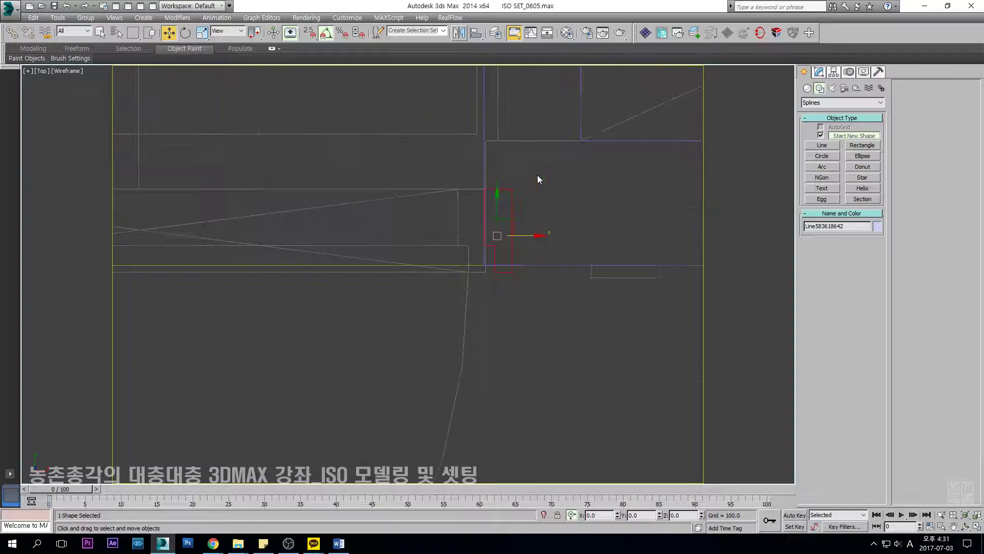
key(s)
drag(431, 307, 431, 362)
drag(365, 308, 378, 316)
key(space)
key(s)
Attach the two entrance jamb profiles into one shape and extrude it by 1700.
scroll(401, 281, down, 6)
key(alt+a)
middle_drag(167, 284, 407, 275)
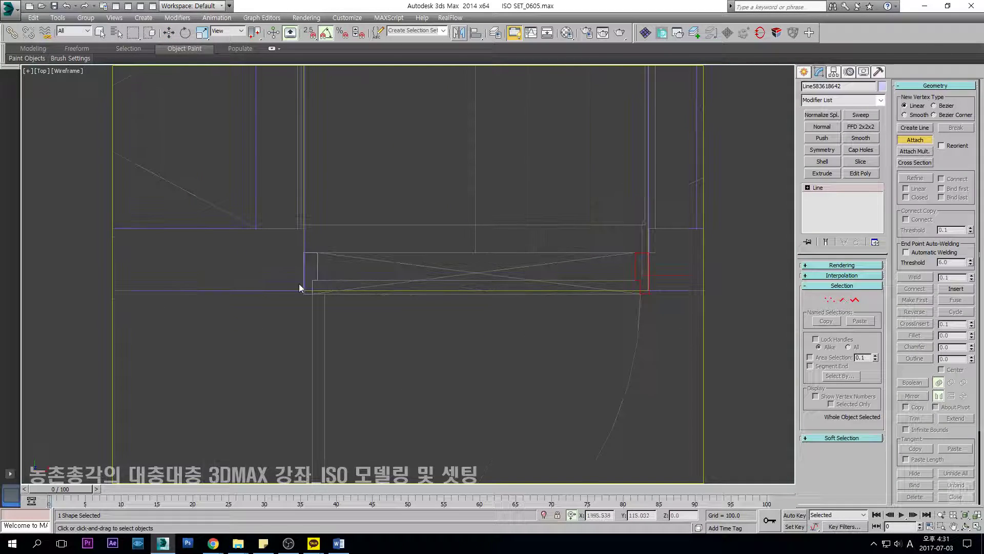
click(316, 272)
key(s)
click(823, 174)
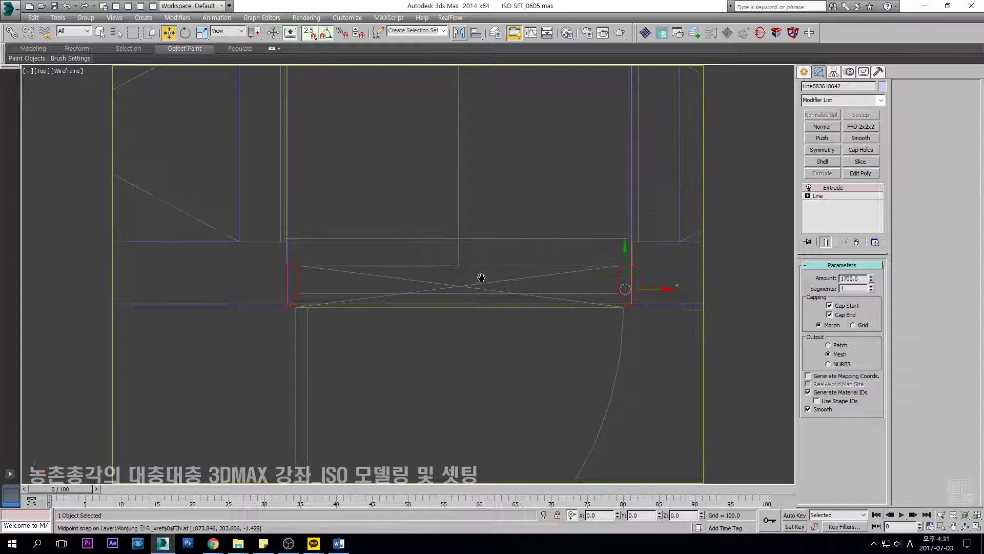
key(F3)
mouse_move(479, 273)
alt+middle_down()
mouse_move(488, 205)
mouse_move(468, 221)
alt+middle_up()
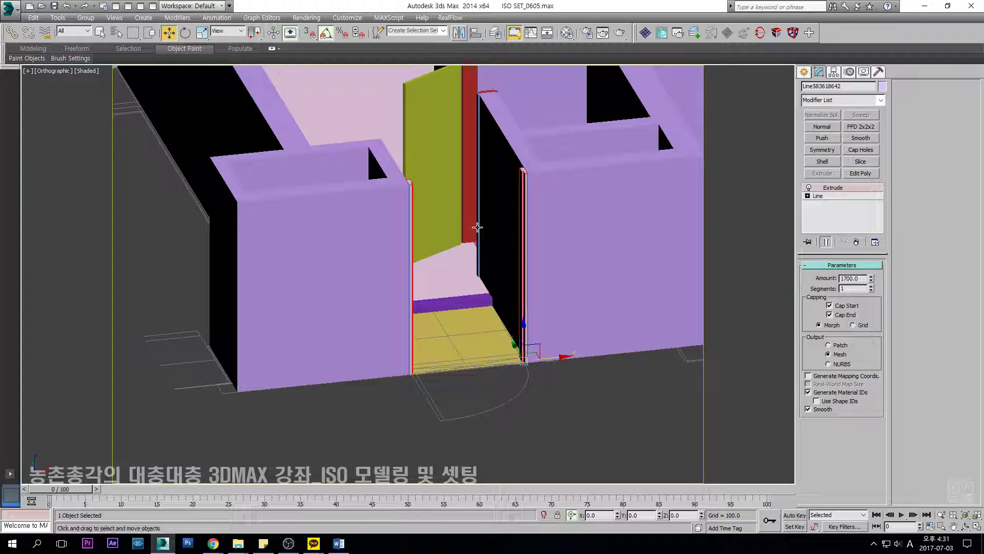
Draw the entrance door panel as a thin rectangle snapped between the rebates of the two jambs.
key(t)
key(F3)
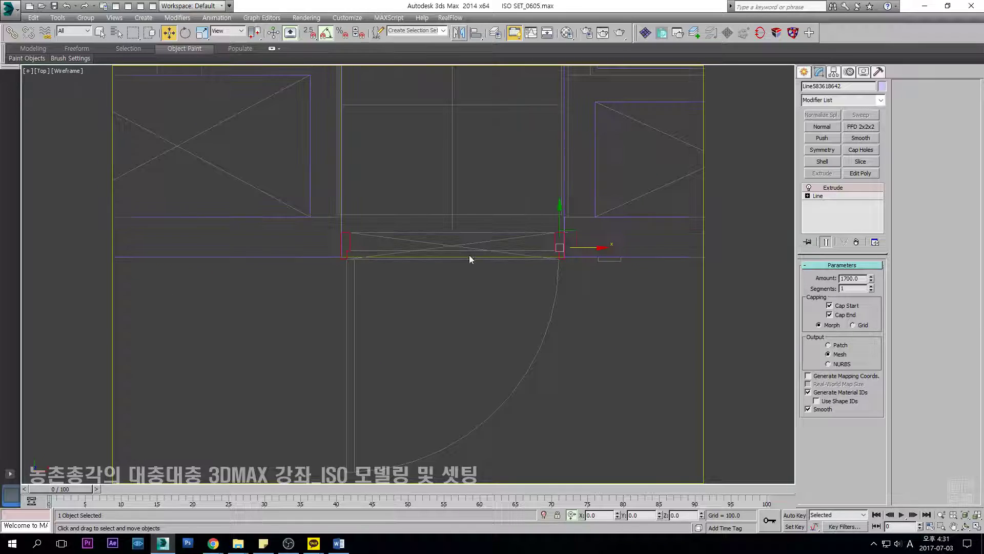
click(804, 72)
click(863, 146)
scroll(356, 263, up, 5)
mouse_move(347, 263)
mouse_down()
mouse_move(336, 260)
mouse_move(651, 275)
mouse_move(635, 239)
mouse_up()
key(w)
scroll(636, 238, down, 3)
Convert the entrance panel rectangle to an editable spline and offset its long inner segment along Y for clearance.
key(s)
key(alt+e)
key(2)
click(578, 238)
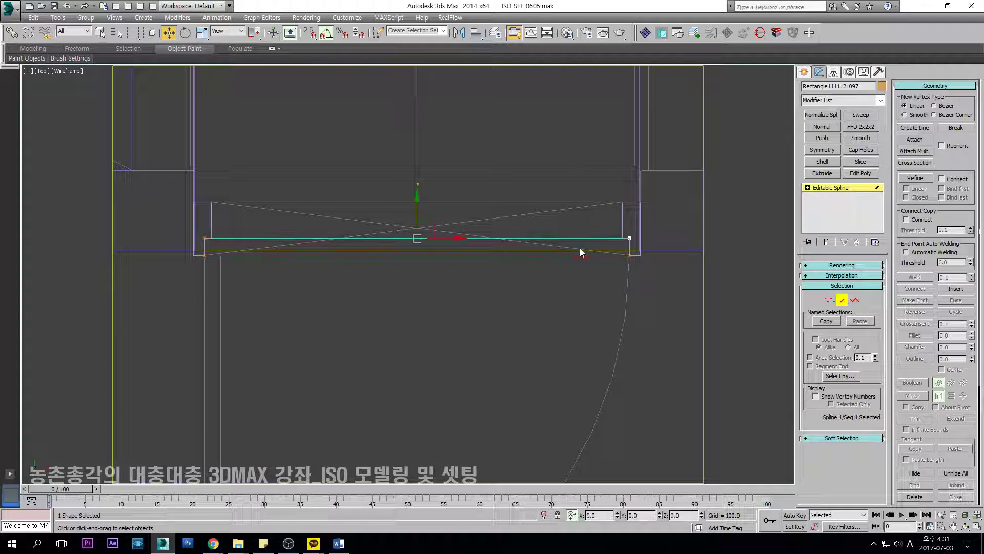
key(Return)
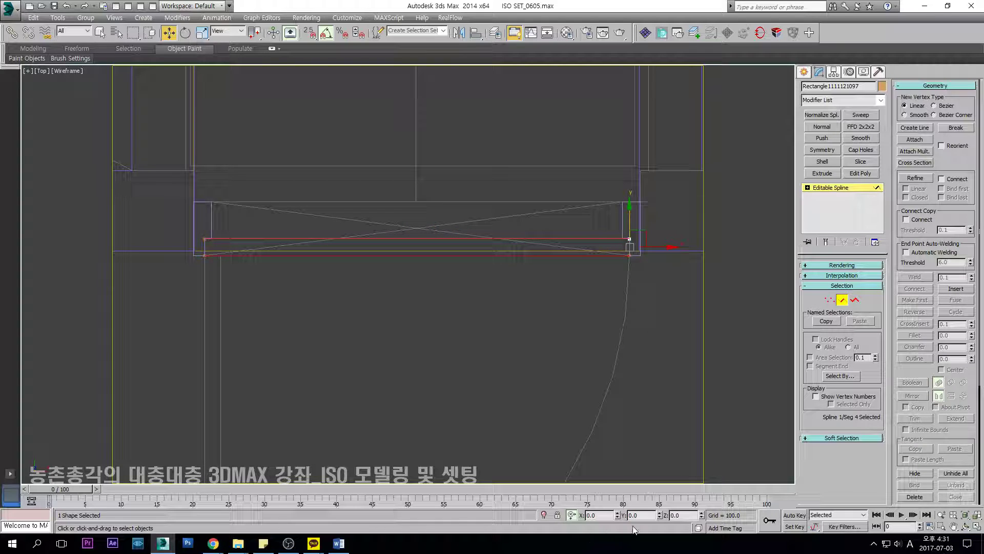
Shift the two short ends of the entrance panel outline along X for clearance from the jambs.
middle_drag(599, 472, 600, 486)
double_click(588, 516)
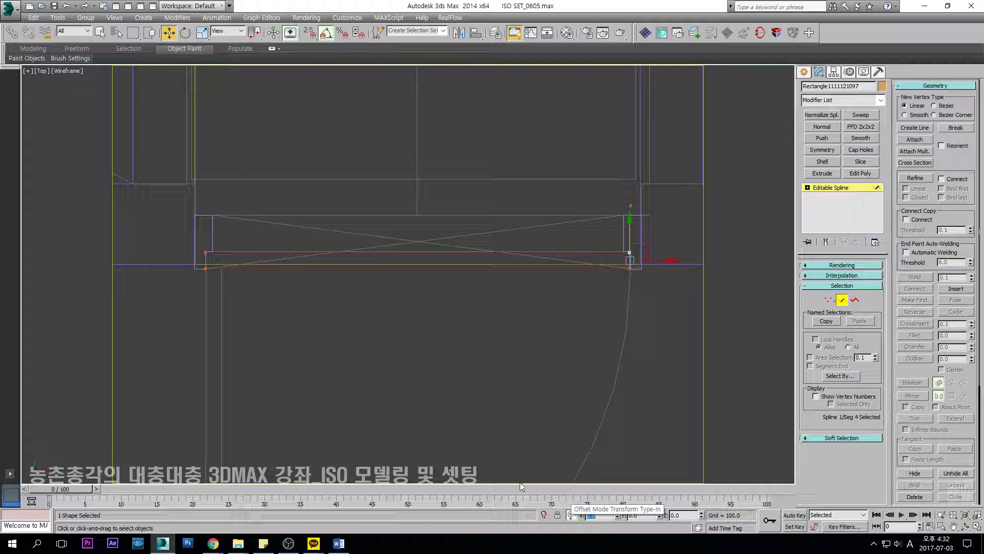
click(206, 257)
key(2)
key(2)
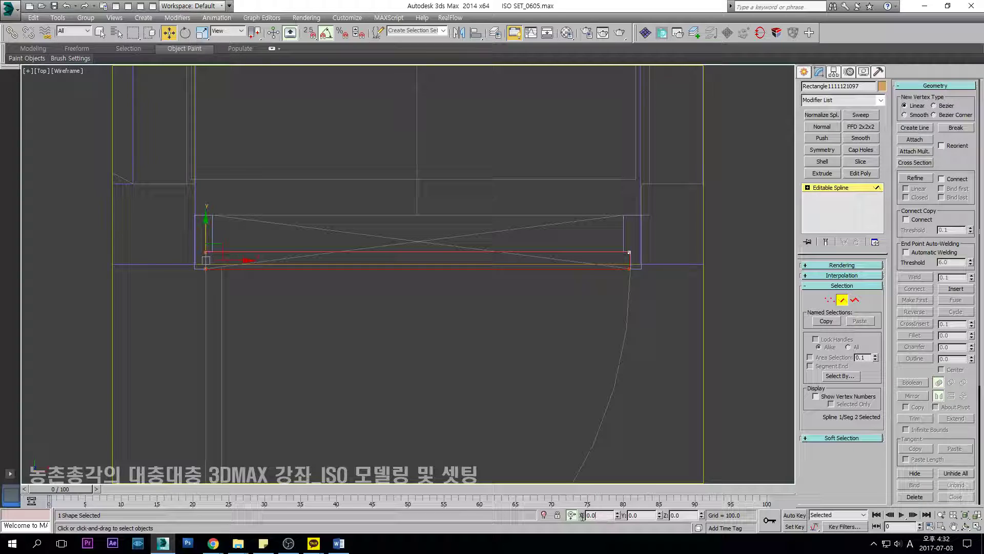
Extrude the entrance door panel outline by 1700.
click(831, 189)
click(831, 189)
click(831, 189)
click(829, 175)
middle_drag(533, 238, 529, 244)
key(F3)
scroll(528, 244, down, 5)
mouse_move(528, 285)
alt+middle_down()
mouse_move(562, 209)
mouse_move(545, 214)
alt+middle_up()
key(t)
scroll(542, 216, up, 2)
middle_drag(459, 286, 485, 246)
key(e)
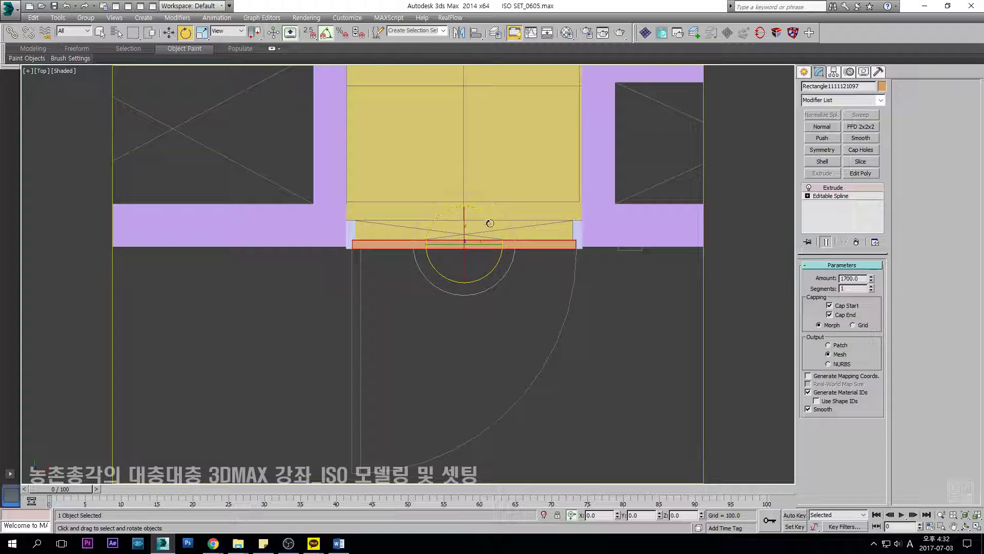
drag(488, 216, 487, 227)
right_click(488, 226)
Move only the entrance door panel's pivot to its hinge-side corner, snapped to the vertex.
click(833, 72)
click(842, 137)
key(F3)
scroll(531, 239, up, 3)
key(w)
drag(519, 242, 294, 254)
scroll(273, 267, up, 8)
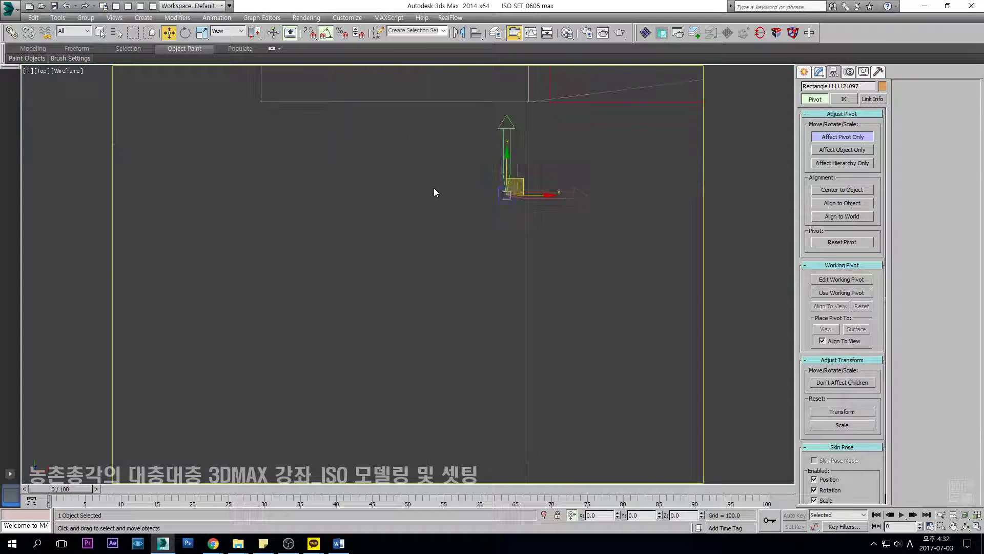
middle_drag(508, 199, 459, 255)
drag(459, 251, 504, 159)
key(s)
key(space)
scroll(512, 168, down, 8)
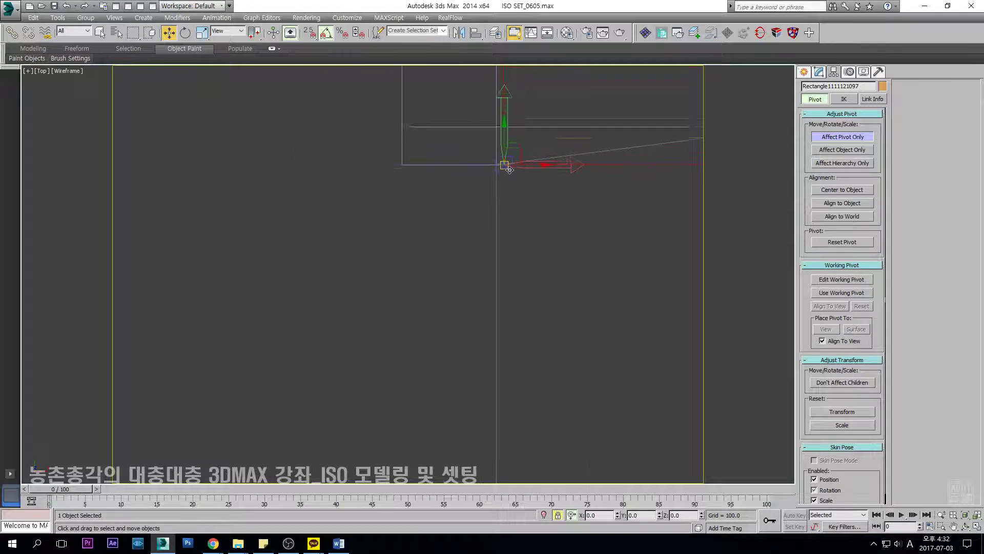
click(855, 140)
Rotate the entrance door panel about its hinge corner so it stands open outward, perpendicular to the wall.
middle_drag(584, 234, 299, 257)
scroll(299, 257, down, 6)
key(e)
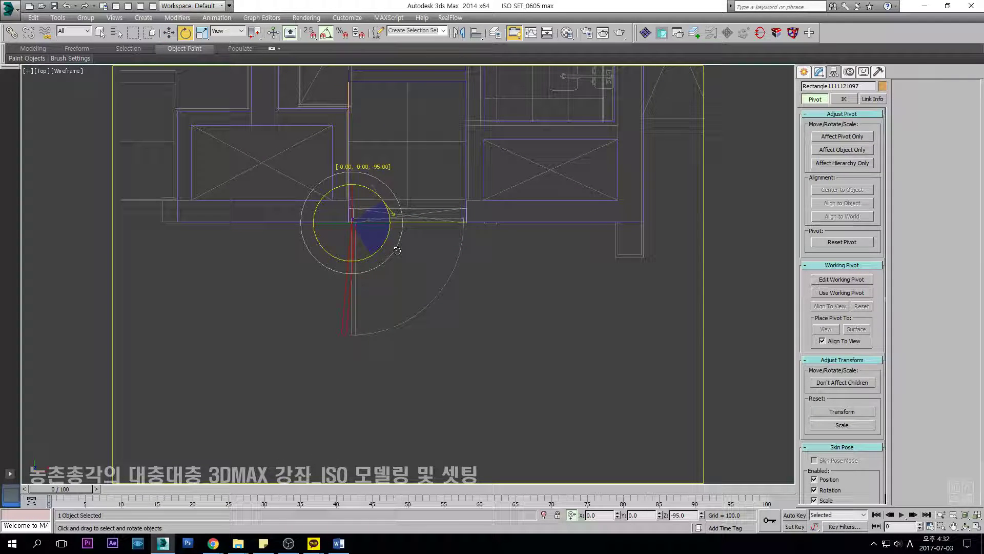
key(F3)
mouse_move(396, 245)
alt+middle_down()
mouse_move(426, 209)
mouse_move(421, 183)
mouse_move(238, 296)
alt+middle_up()
key(w)
scroll(354, 266, down, 3)
Examine the whole apartment model and its plan drawing, from above and at an angle, in shaded and wireframe display.
drag(602, 143, 189, 404)
middle_drag(395, 287, 517, 238)
alt+middle_drag(518, 238, 503, 298)
click(465, 283)
click(534, 351)
key(t)
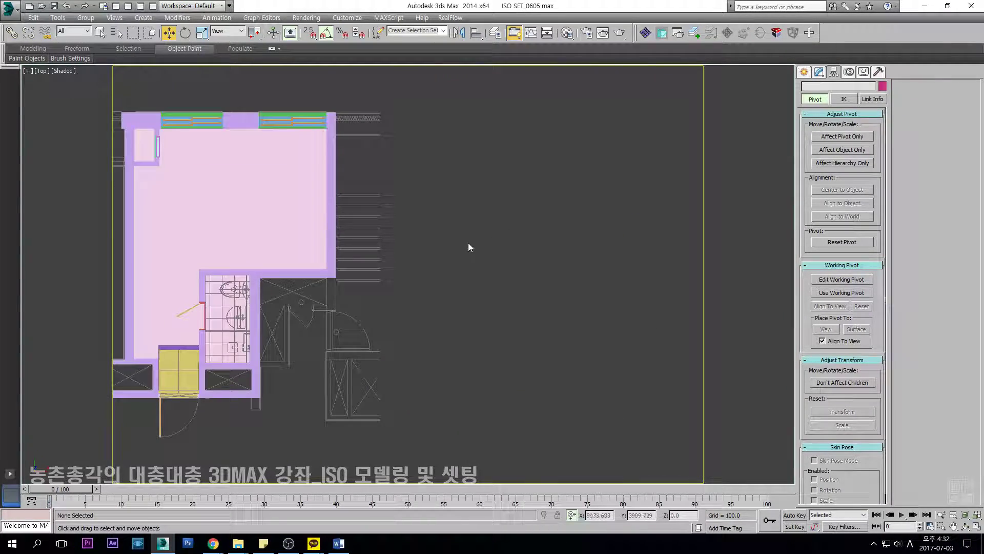
key(F3)
scroll(481, 319, up, 6)
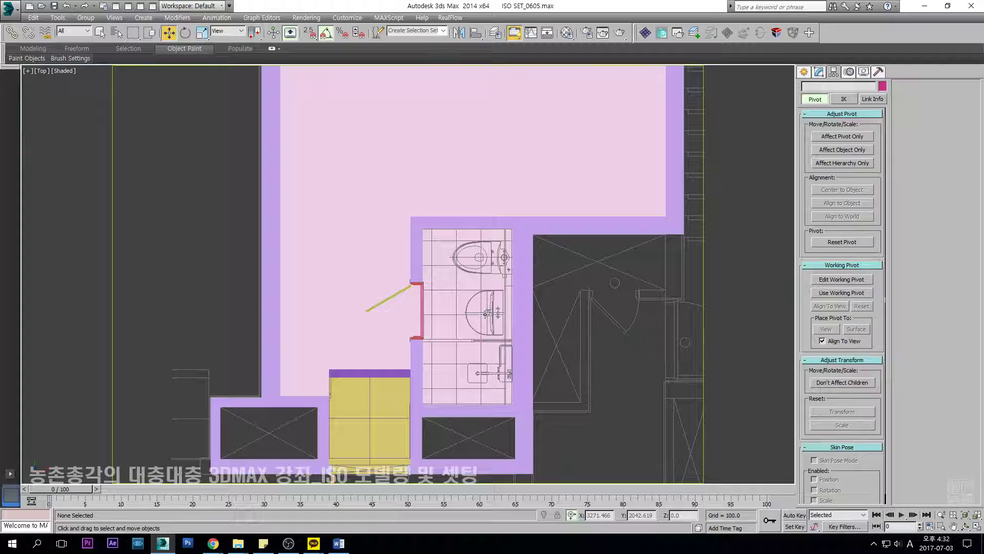
scroll(446, 245, down, 4)
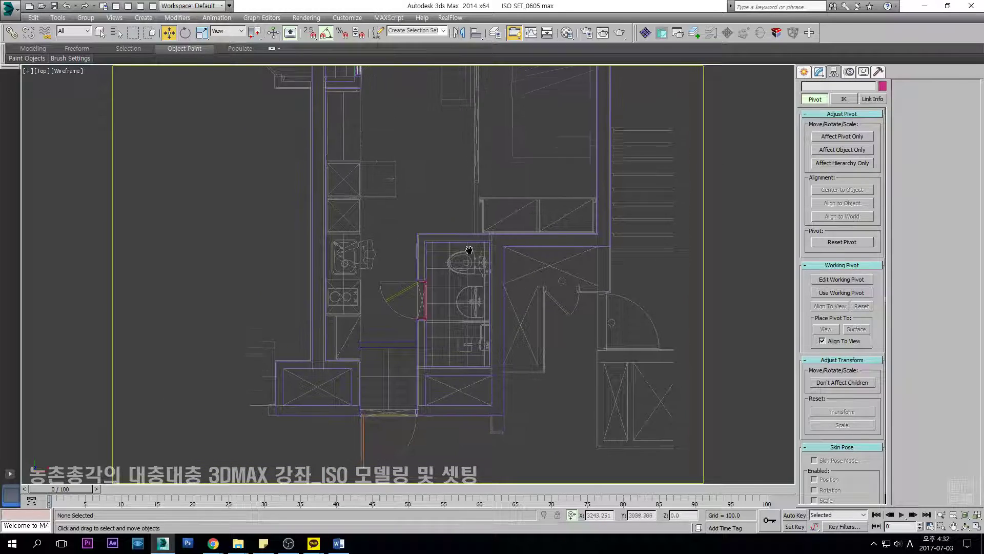
scroll(511, 254, up, 3)
scroll(502, 250, down, 3)
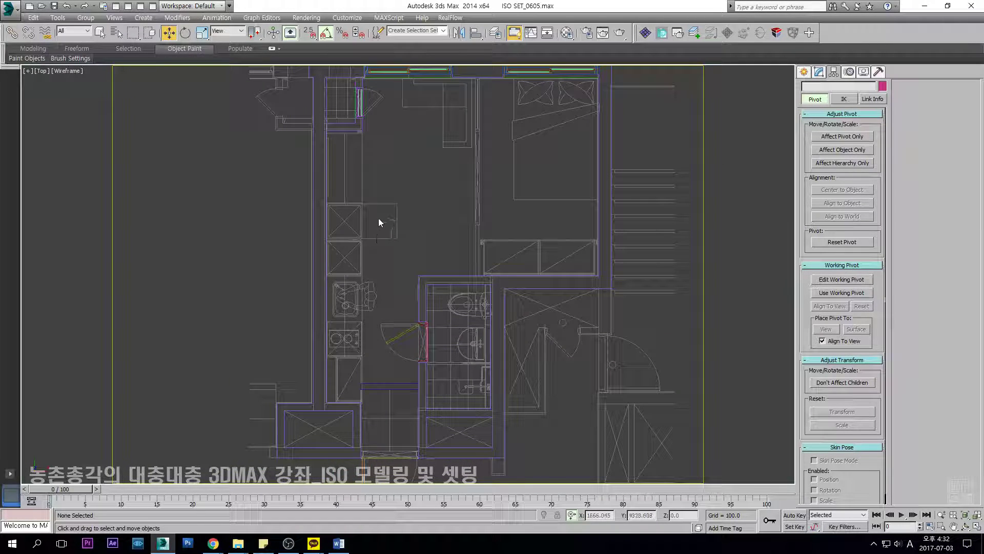
middle_drag(406, 165, 386, 225)
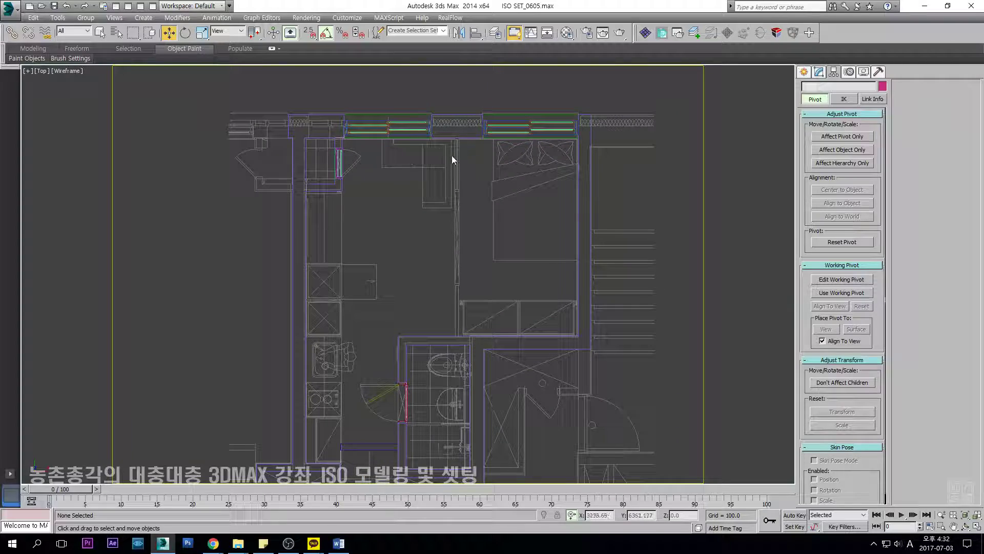
scroll(454, 163, down, 2)
key(F3)
Select the apartment walls and name an unused material slot "wall".
click(545, 216)
alt+middle_drag(545, 215, 482, 209)
key(m)
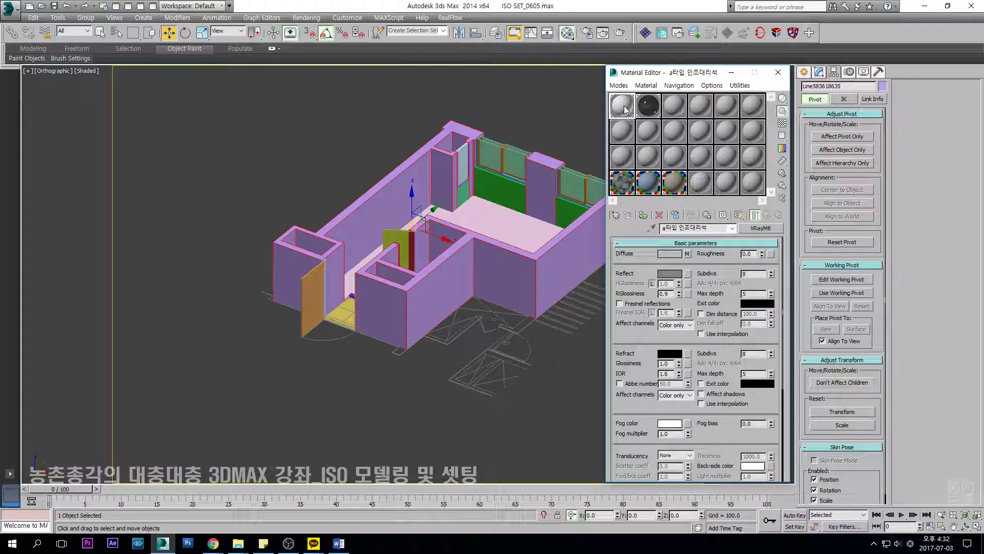
click(626, 139)
click(626, 140)
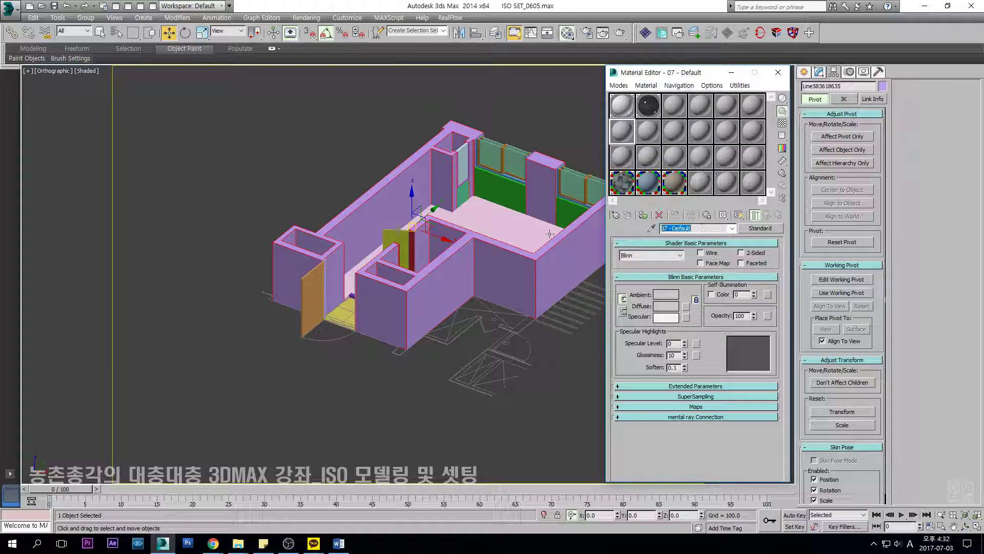
text(wall)
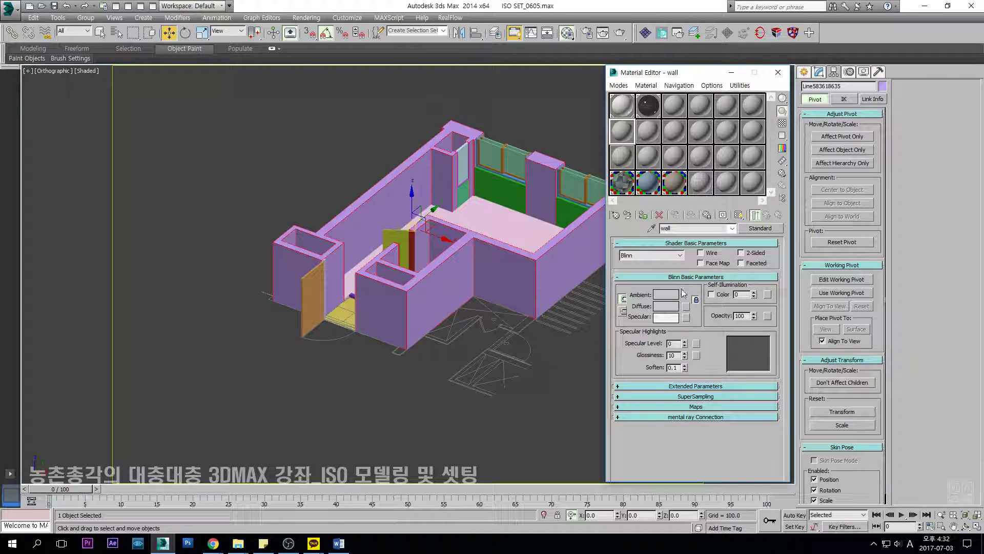
Load the existing scene material WALL into the slot and assign it to the selected walls.
click(616, 216)
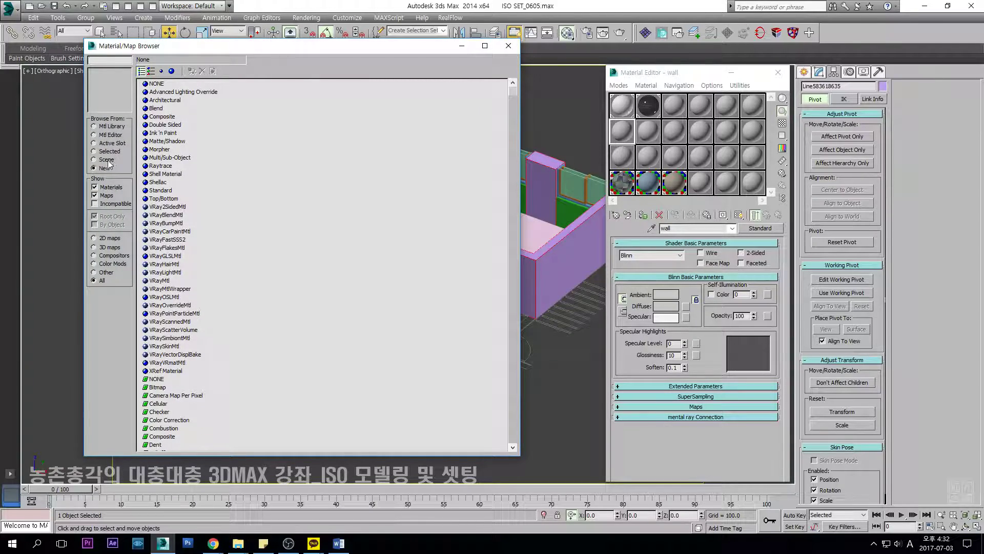
click(108, 160)
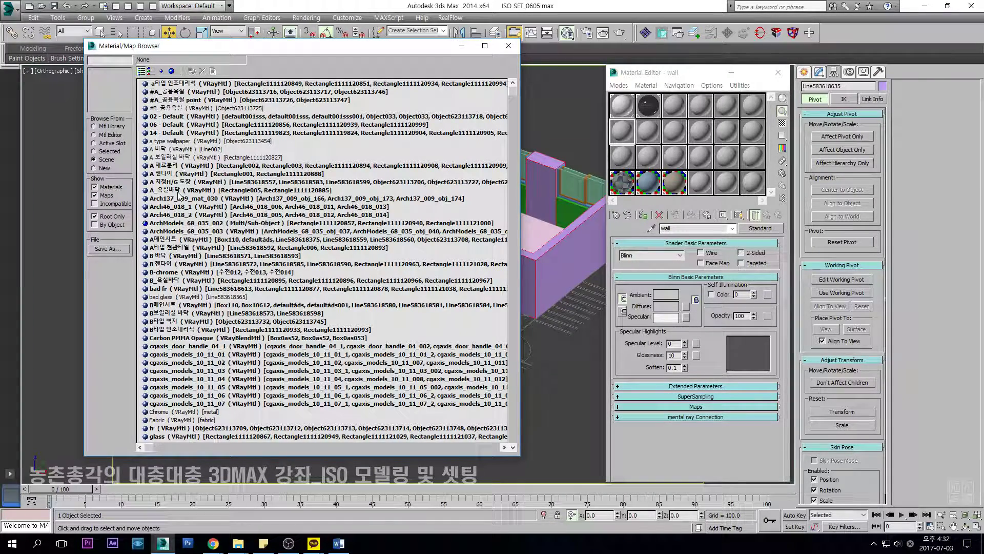
click(182, 329)
scroll(182, 327, down, 2)
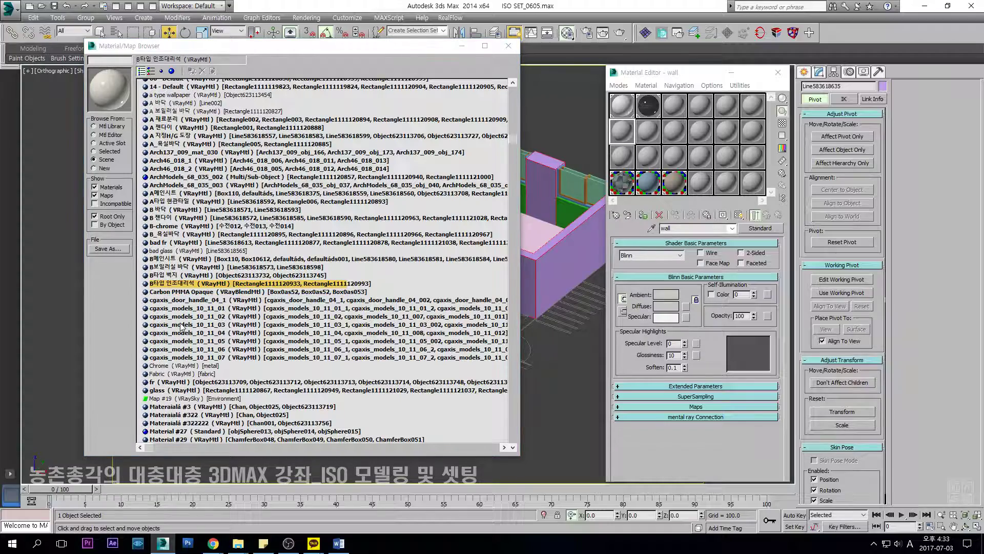
scroll(185, 323, down, 12)
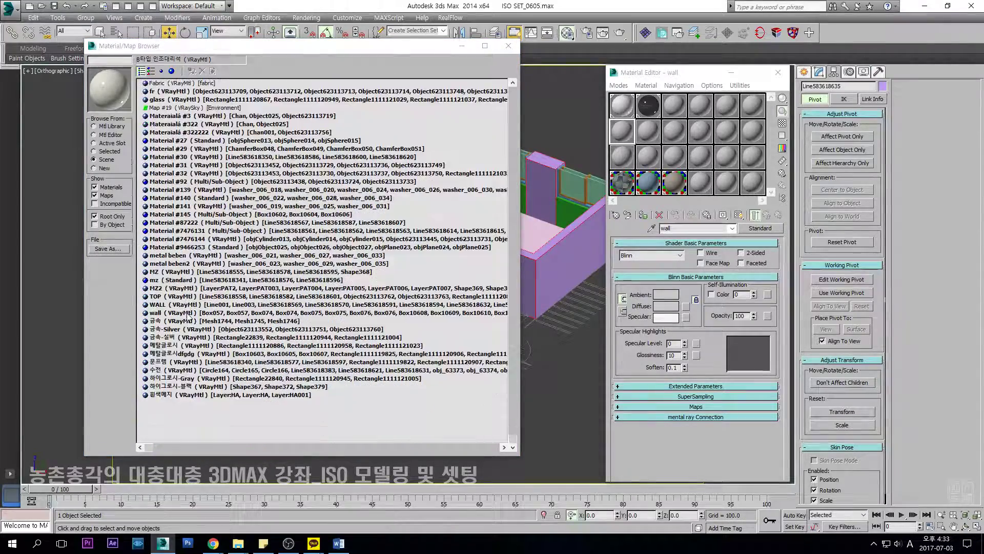
drag(159, 312, 506, 123)
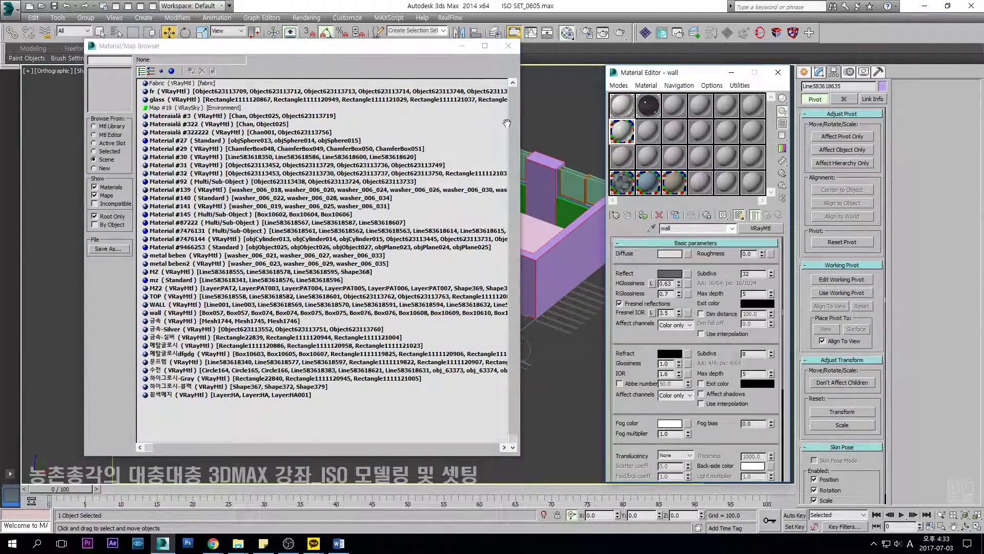
double_click(159, 305)
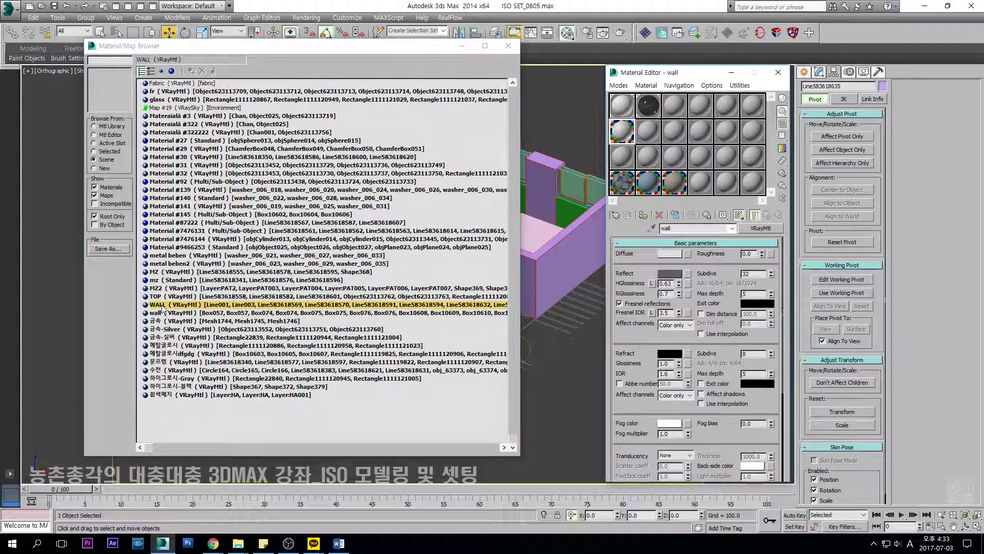
click(513, 49)
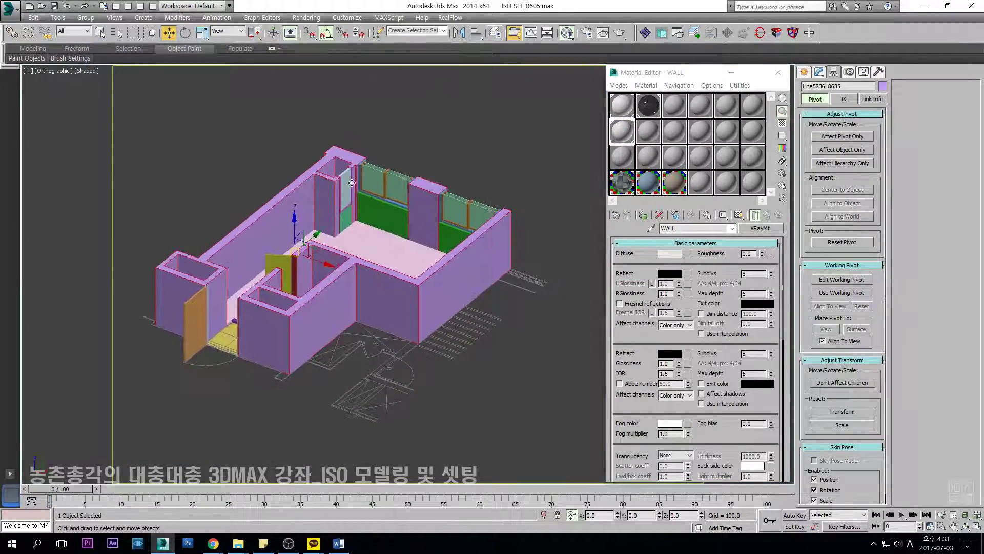
click(643, 215)
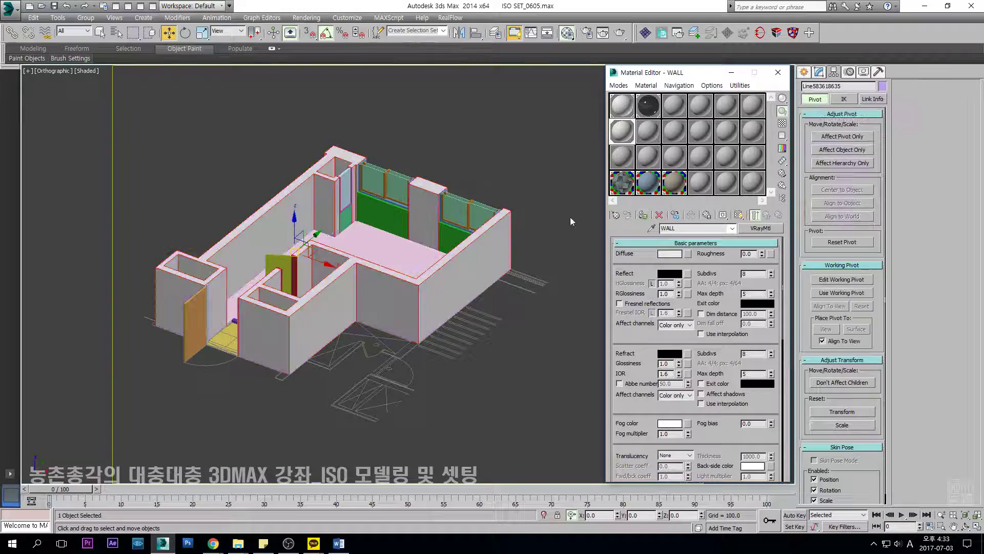
Assign the WALL material to the green wall sections below the windows.
middle_drag(369, 208, 414, 190)
scroll(414, 190, up, 4)
click(361, 205)
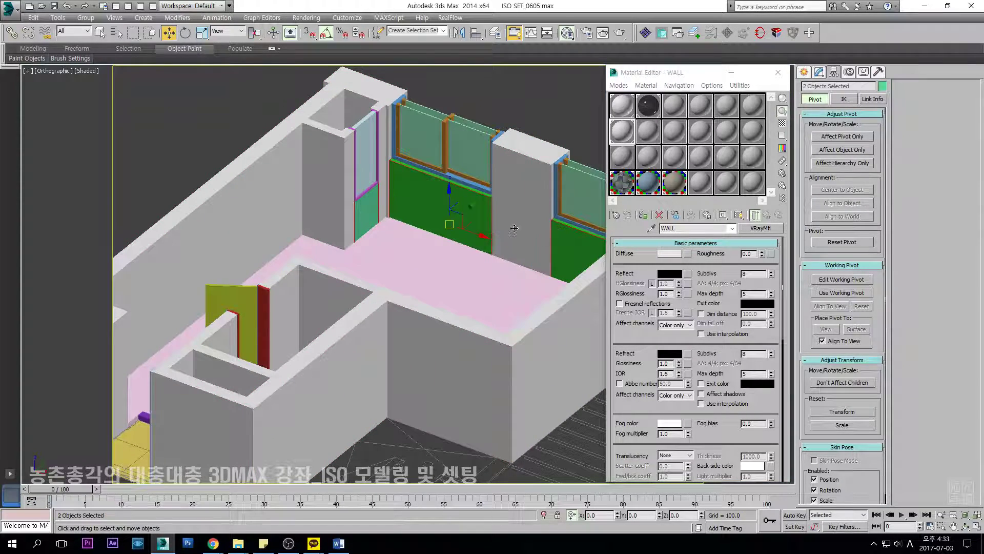
scroll(380, 427, down, 6)
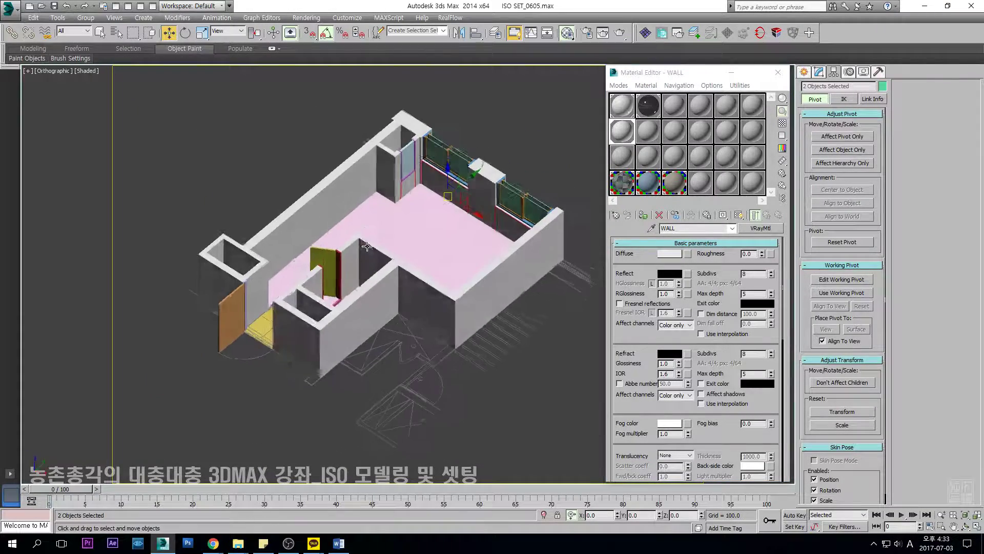
click(381, 427)
scroll(261, 341, up, 4)
scroll(251, 333, down, 4)
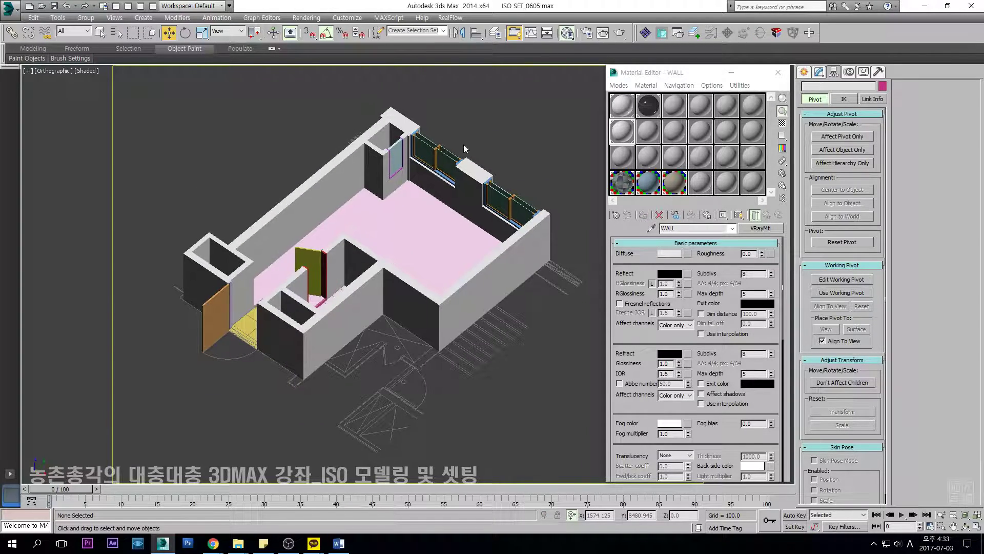
Examine the windows, entrance door and entrance floor up close and from different angles.
scroll(462, 150, up, 5)
click(404, 158)
click(448, 193)
scroll(456, 187, down, 5)
scroll(510, 180, up, 3)
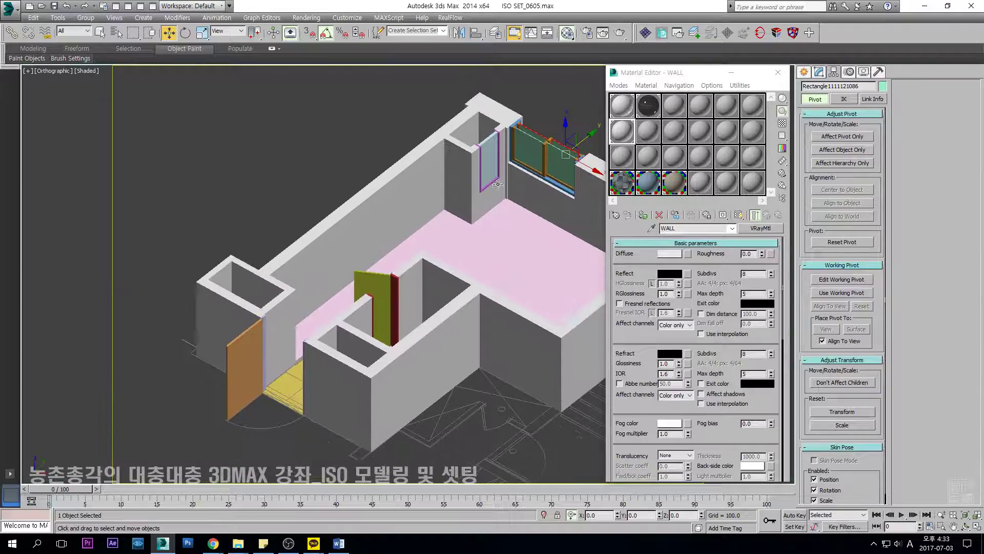
scroll(511, 180, up, 2)
middle_drag(158, 432, 258, 293)
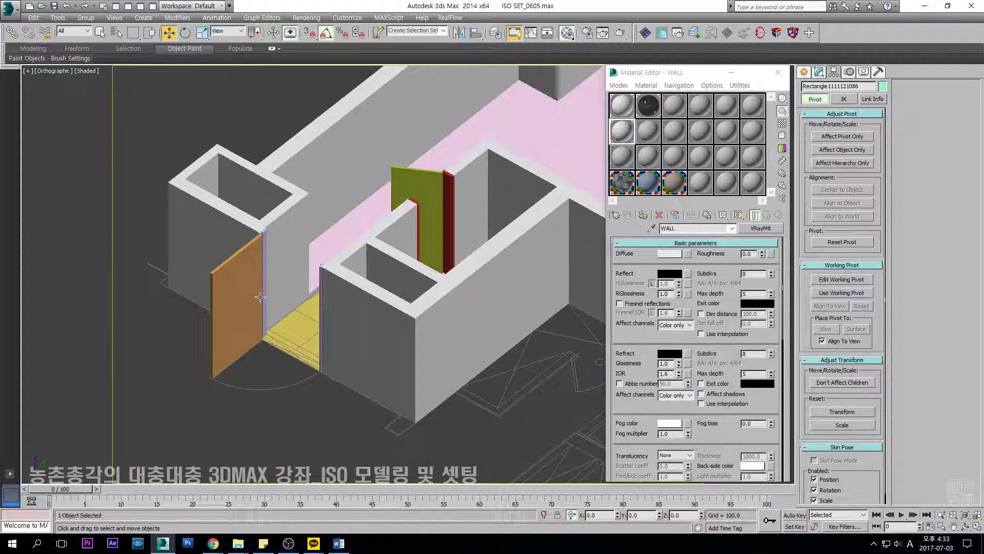
click(307, 328)
alt+middle_drag(307, 327, 334, 344)
alt+middle_drag(469, 229, 386, 235)
click(474, 344)
scroll(388, 246, down, 5)
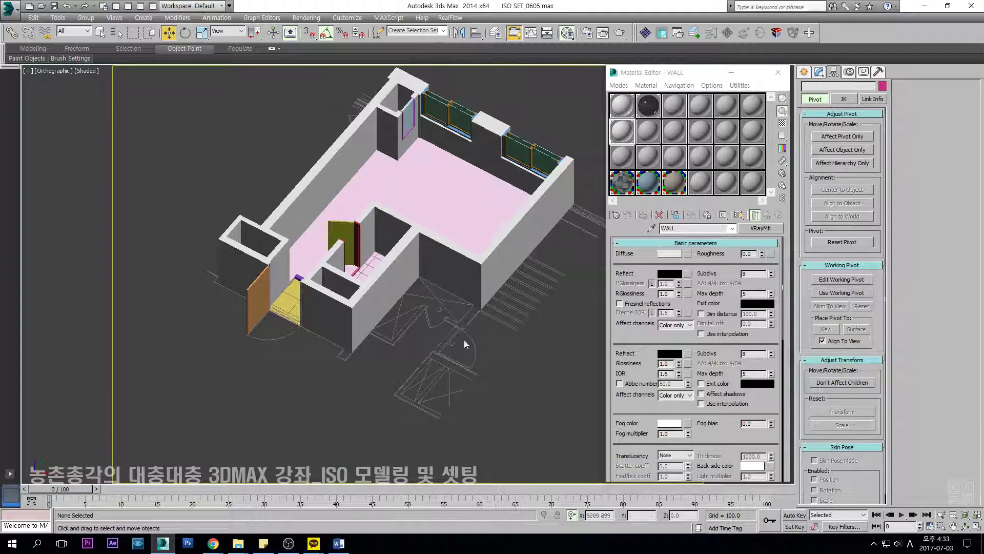
Clone the apartment walls as one independent copy placed straight above the originals in the front view.
click(477, 281)
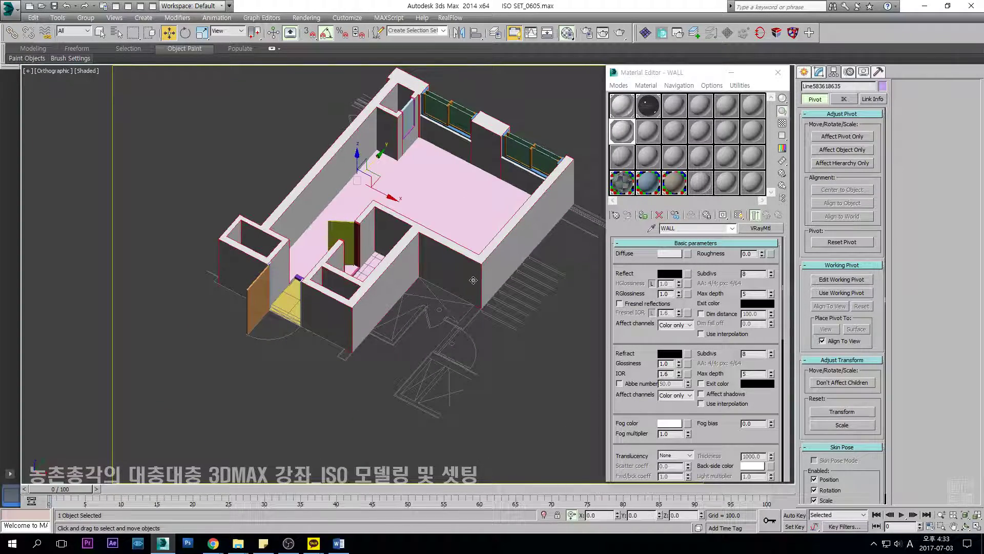
click(778, 72)
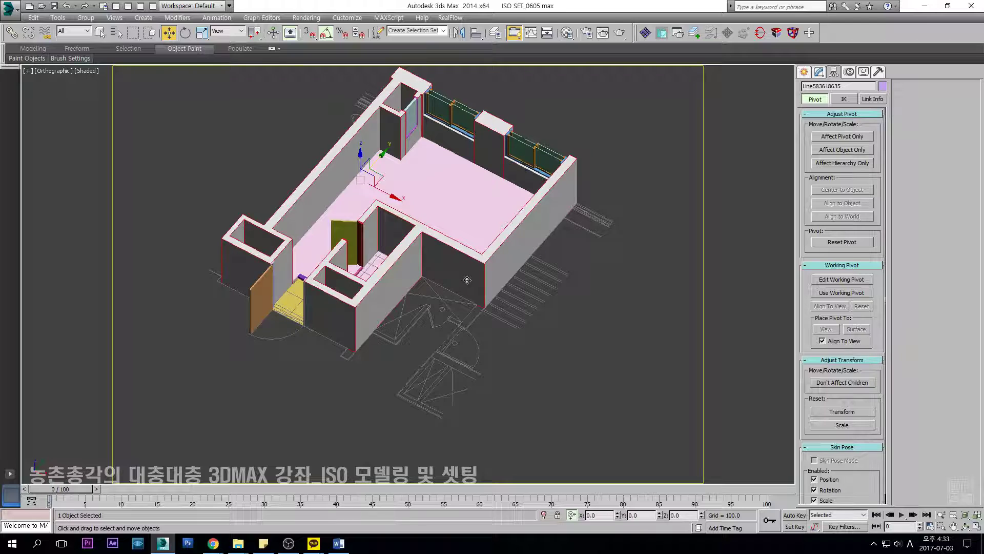
key(f)
key(z)
key(F3)
scroll(454, 277, down, 5)
scroll(393, 274, up, 3)
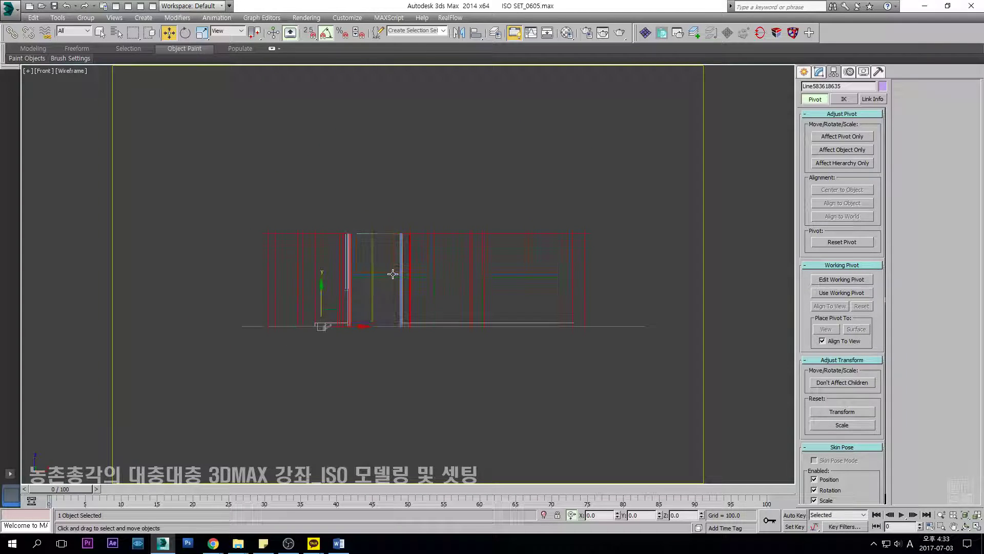
shift+drag(320, 291, 320, 162)
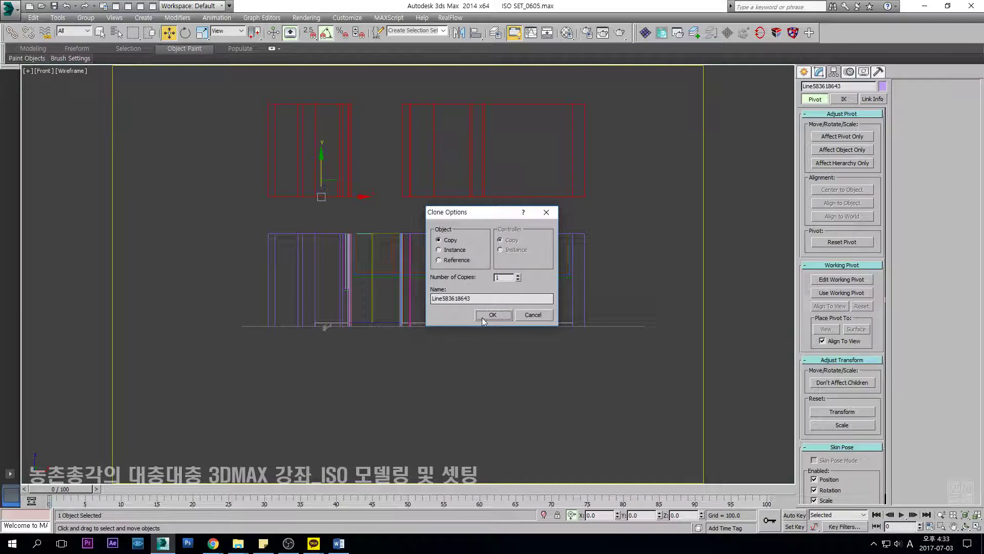
click(493, 316)
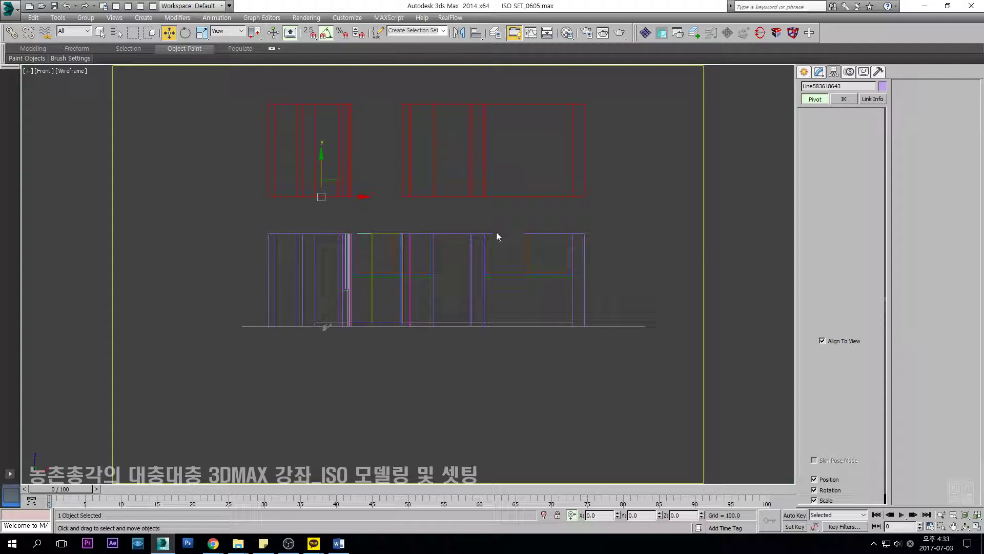
Set the extrude amount of the copied walls to 1.
click(819, 72)
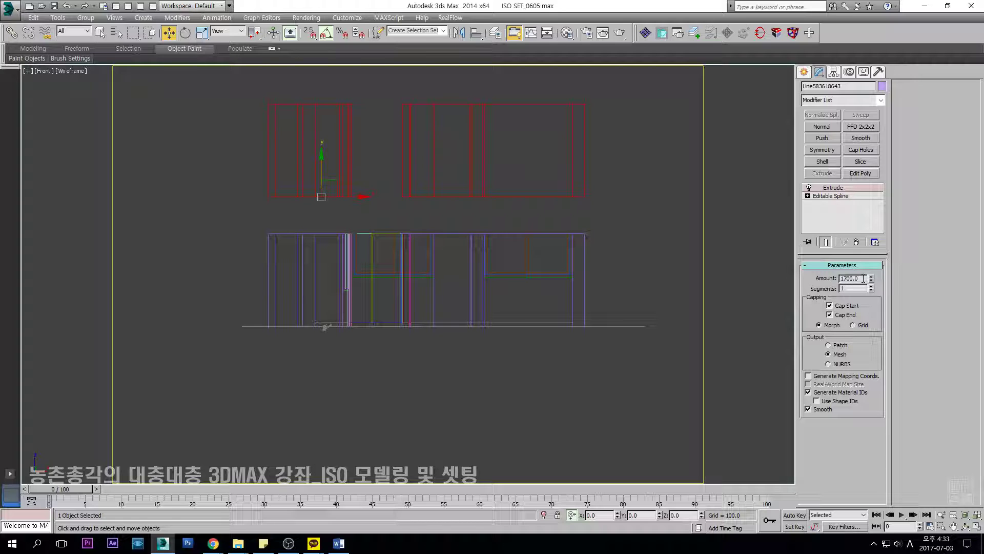
text(1)
key(Return)
Snap the thin wall copy down onto the top edge of the original walls as a cap.
scroll(593, 253, up, 5)
key(s)
key(space)
drag(610, 295, 603, 305)
key(s)
key(space)
key(F3)
scroll(603, 303, down, 5)
alt+middle_drag(602, 303, 546, 362)
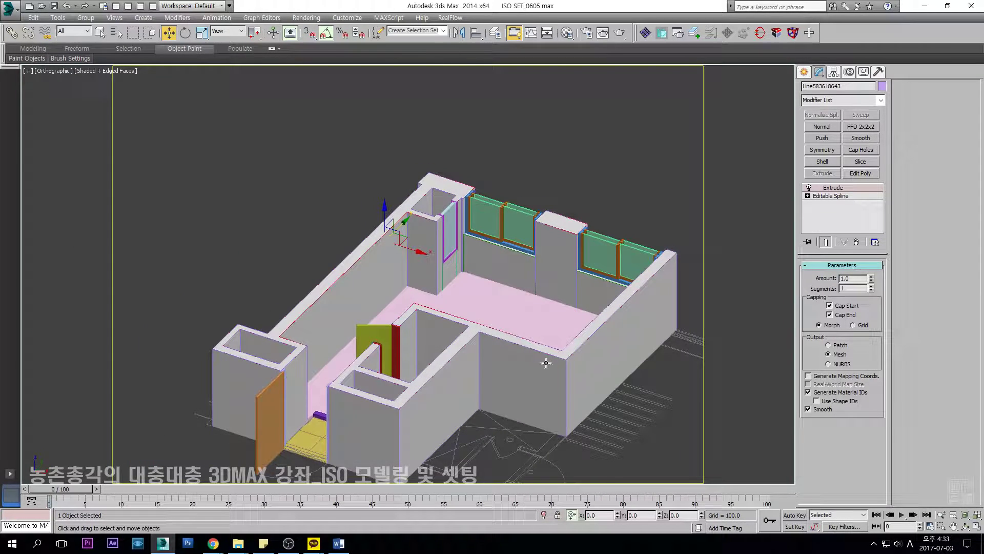
Create a material named "black" with a black diffuse colour and assign it to the thin wall cap.
scroll(546, 362, up, 5)
key(m)
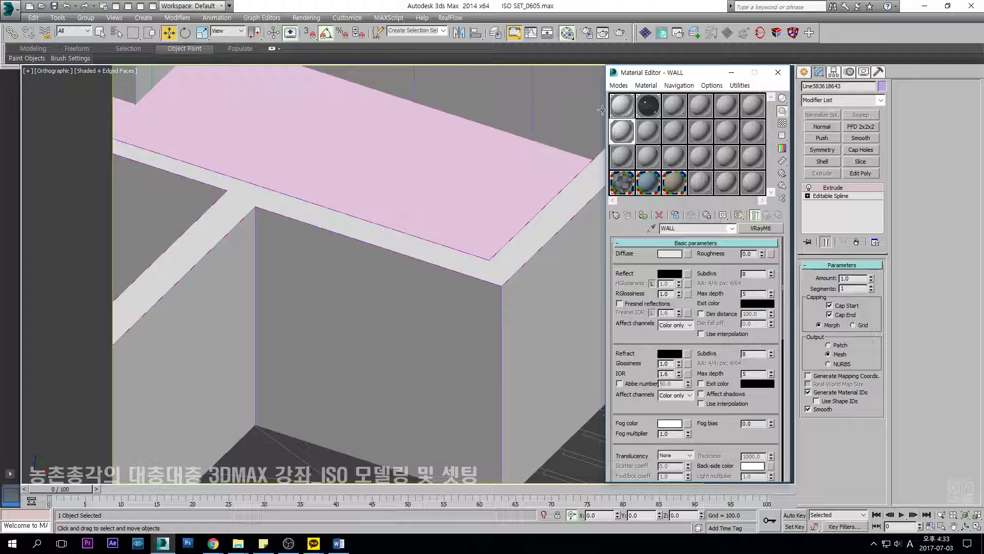
click(701, 132)
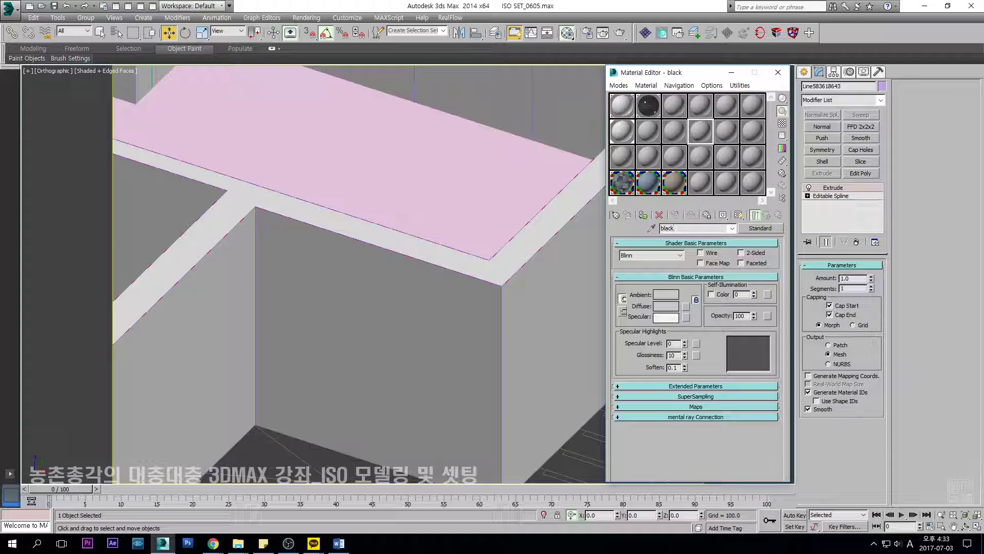
click(666, 306)
drag(365, 115, 324, 116)
click(372, 150)
click(616, 215)
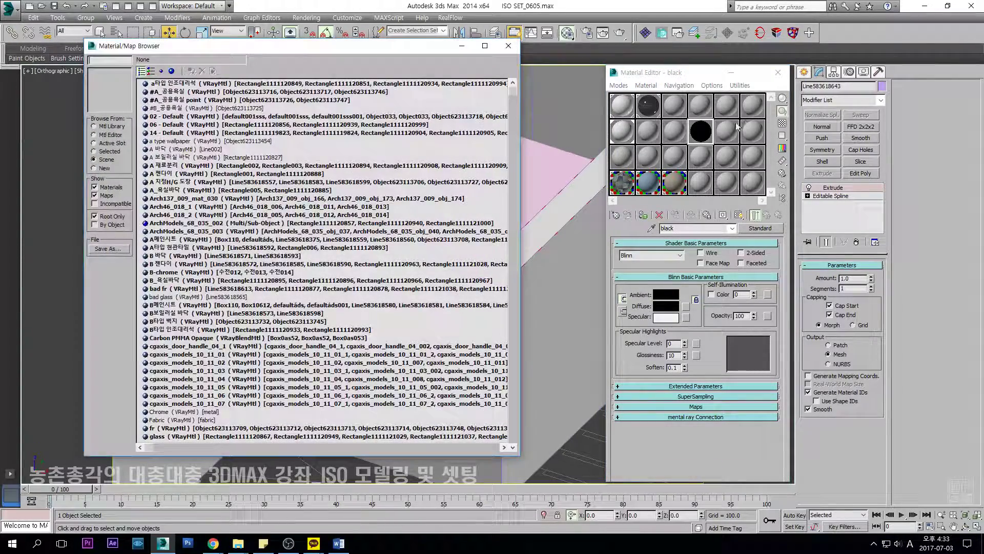
click(508, 46)
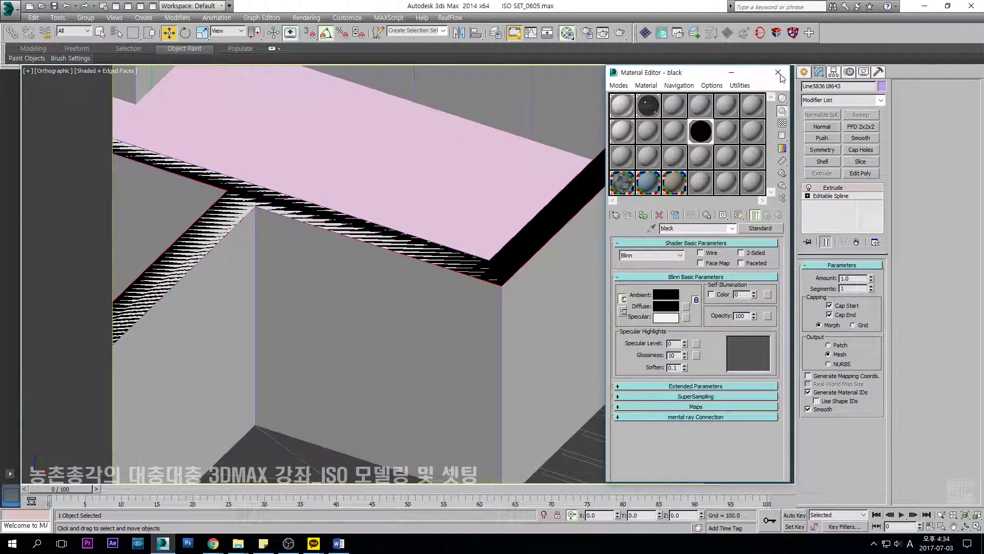
Put away the material settings and show the black wall cap from the front.
key(m)
key(f)
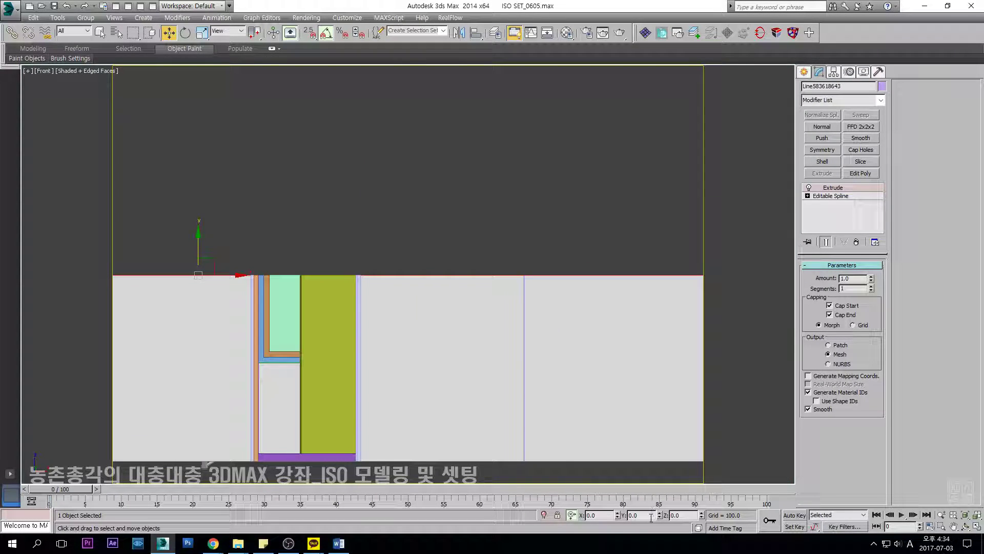
alt+middle_drag(553, 320, 538, 280)
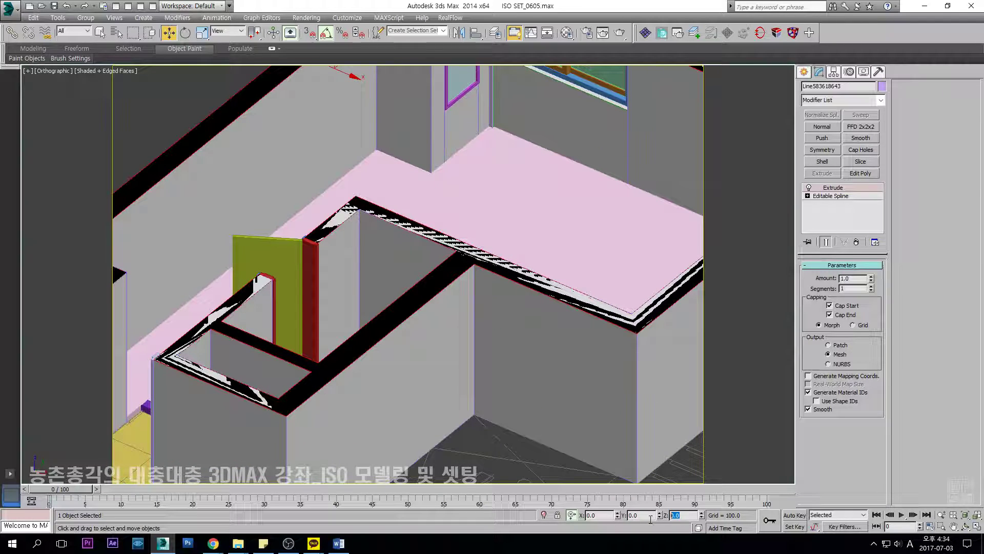
scroll(546, 365, down, 4)
click(546, 365)
middle_drag(387, 197, 255, 299)
scroll(353, 356, up, 4)
click(467, 315)
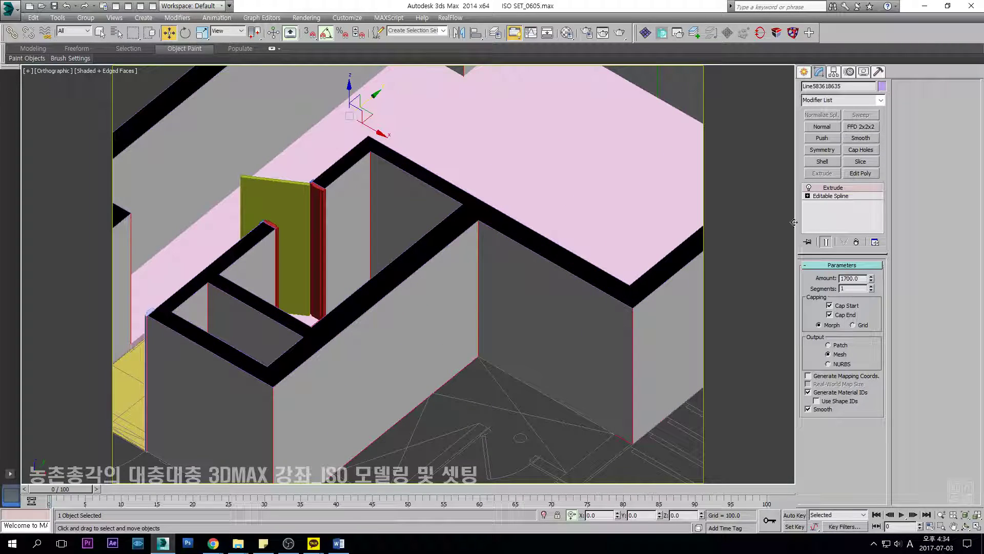
click(870, 177)
key(f)
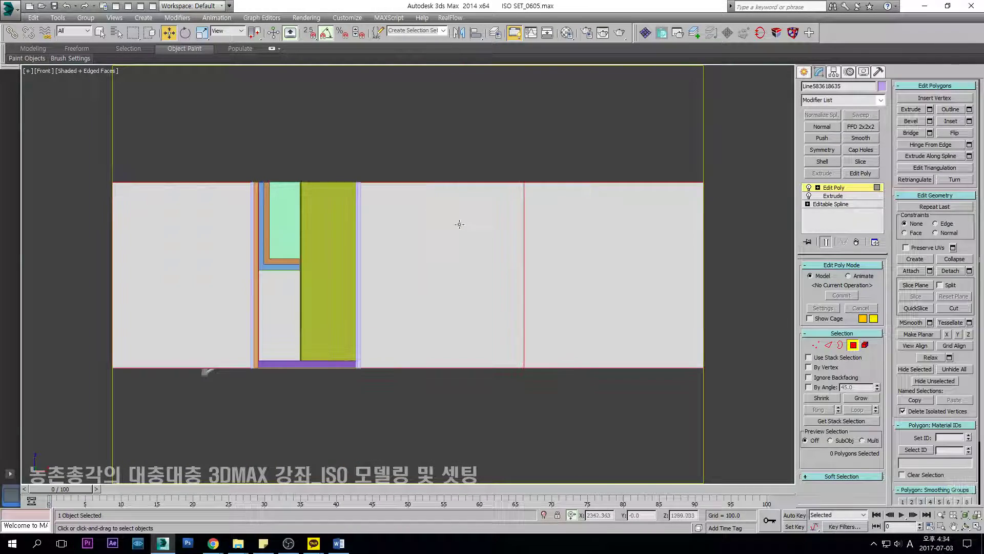
scroll(444, 248, down, 2)
drag(115, 259, 114, 260)
alt+drag(146, 294, 559, 418)
alt+middle_drag(559, 367, 484, 400)
middle_drag(396, 294, 461, 242)
scroll(440, 263, up, 2)
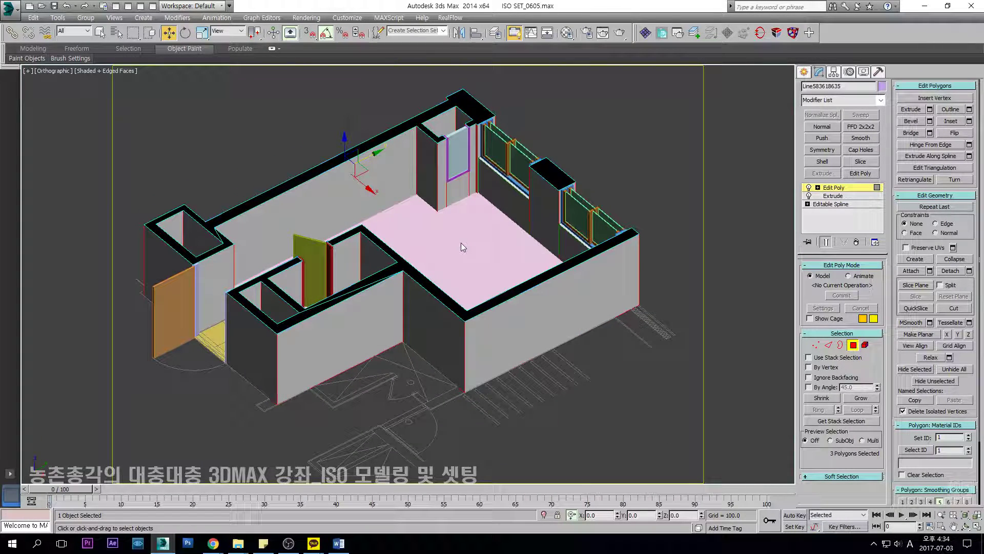
key(ctrl+d)
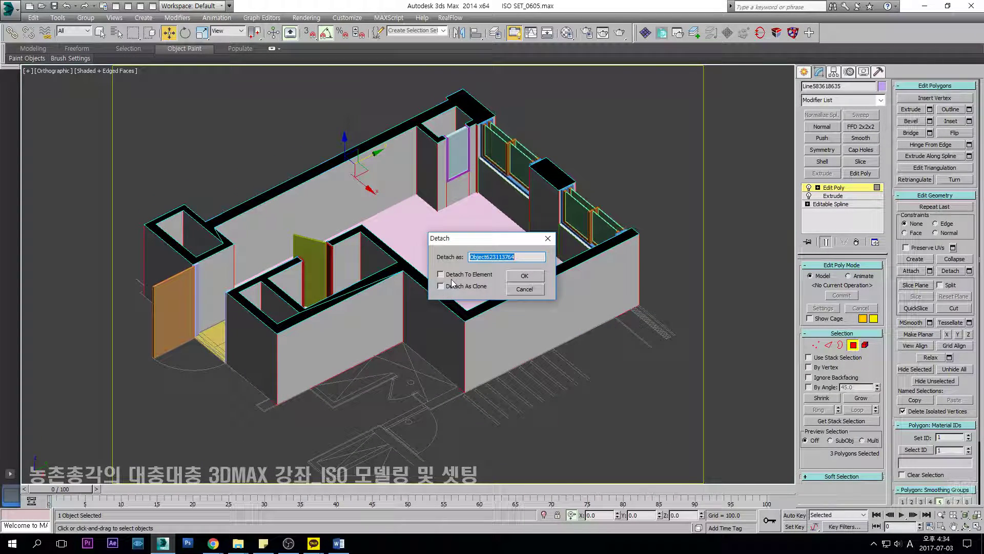
click(534, 290)
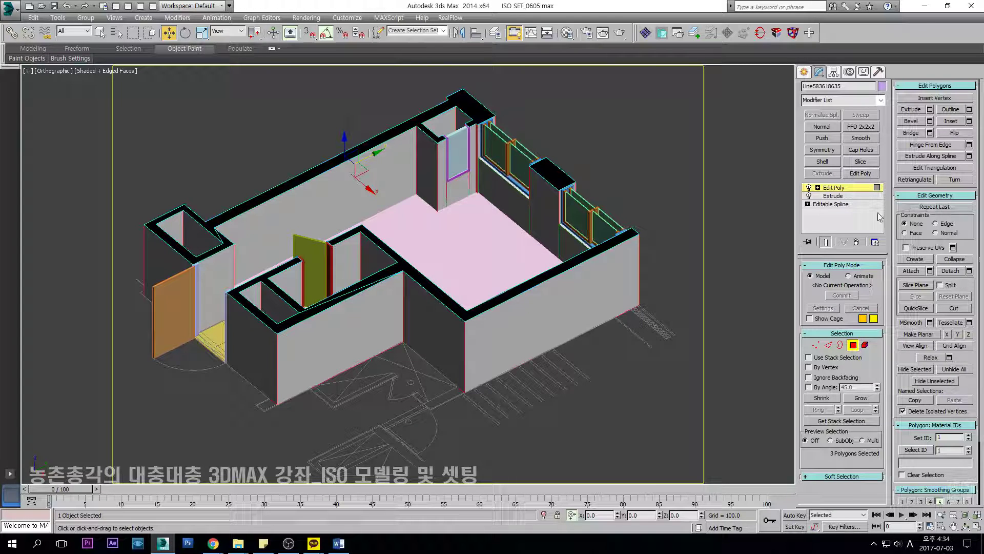
click(842, 189)
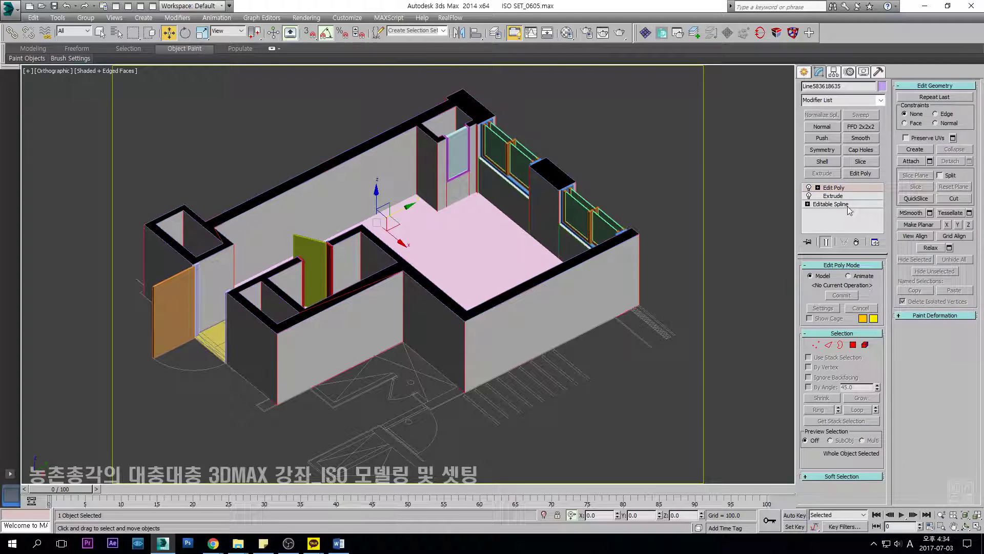
click(859, 240)
Try deleting the thin cap object on top of the walls, and undo the deletion.
click(387, 146)
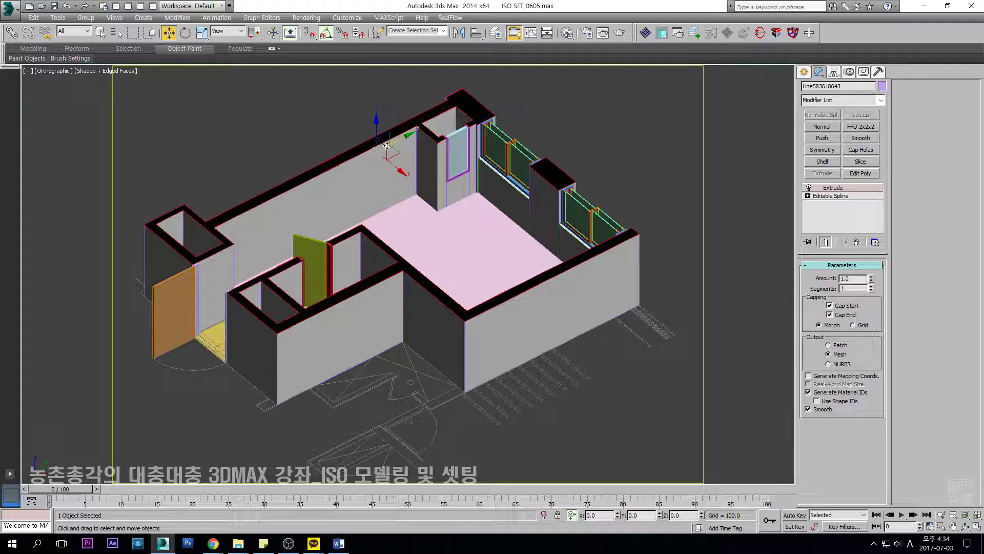
click(661, 126)
click(397, 132)
key(Delete)
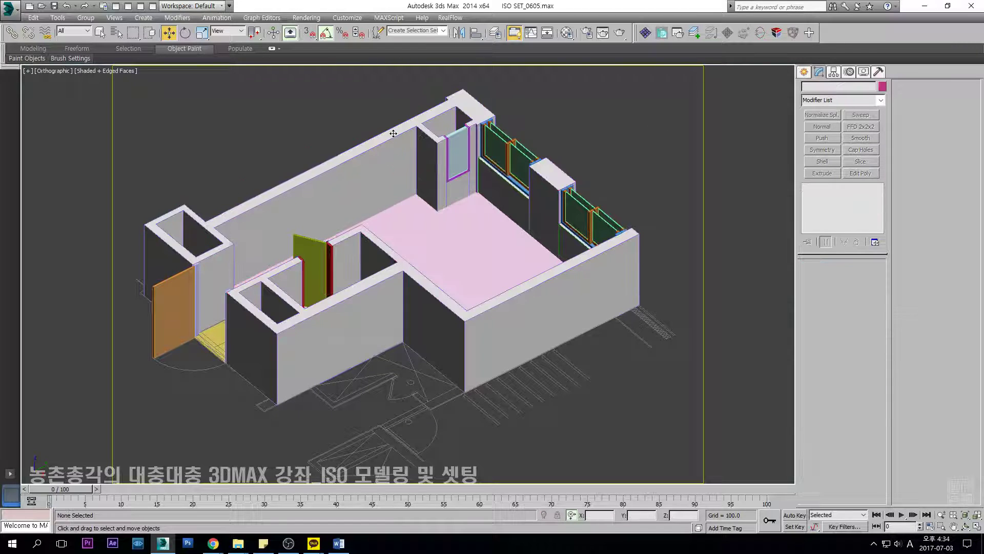
middle_drag(369, 185, 398, 186)
key(ctrl+z)
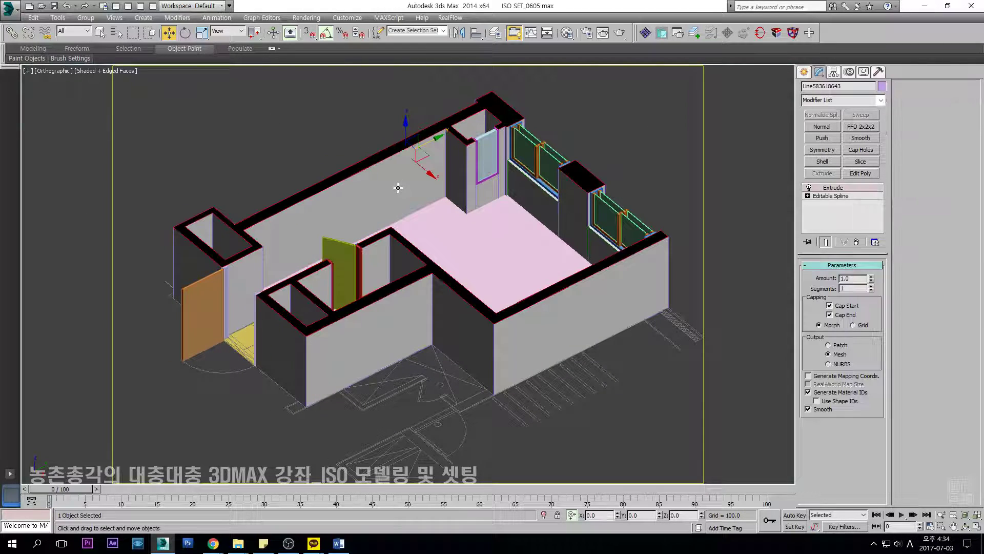
Add an Edit Poly modifier to the extruded walls and enter polygon level.
click(367, 149)
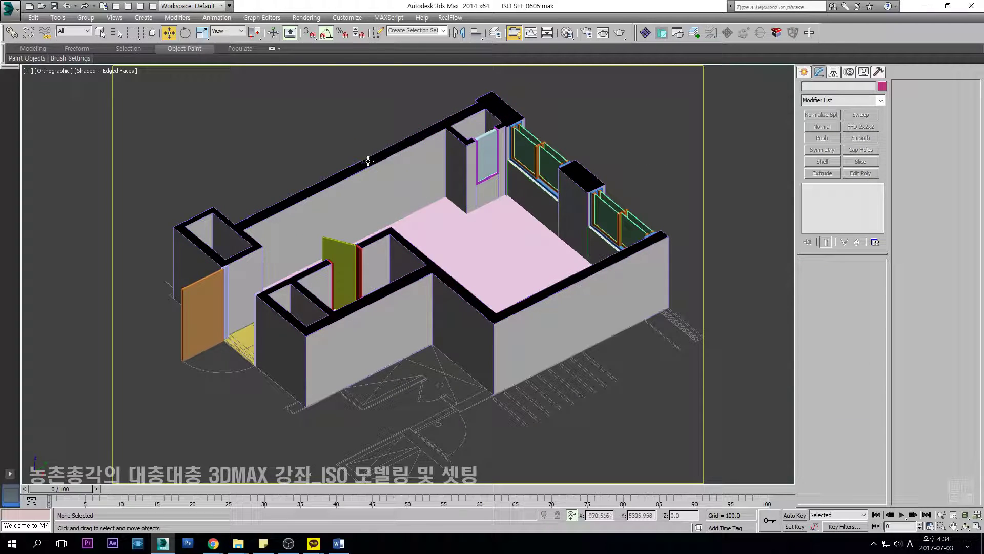
click(368, 161)
alt+middle_drag(368, 161, 386, 177)
scroll(380, 189, down, 3)
click(368, 146)
click(406, 210)
scroll(430, 202, up, 3)
scroll(457, 198, down, 2)
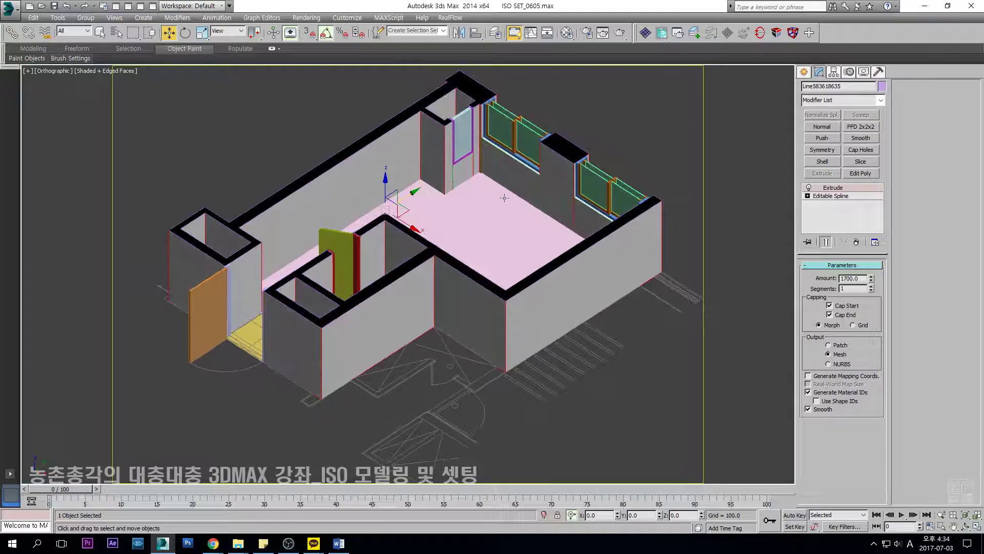
click(862, 173)
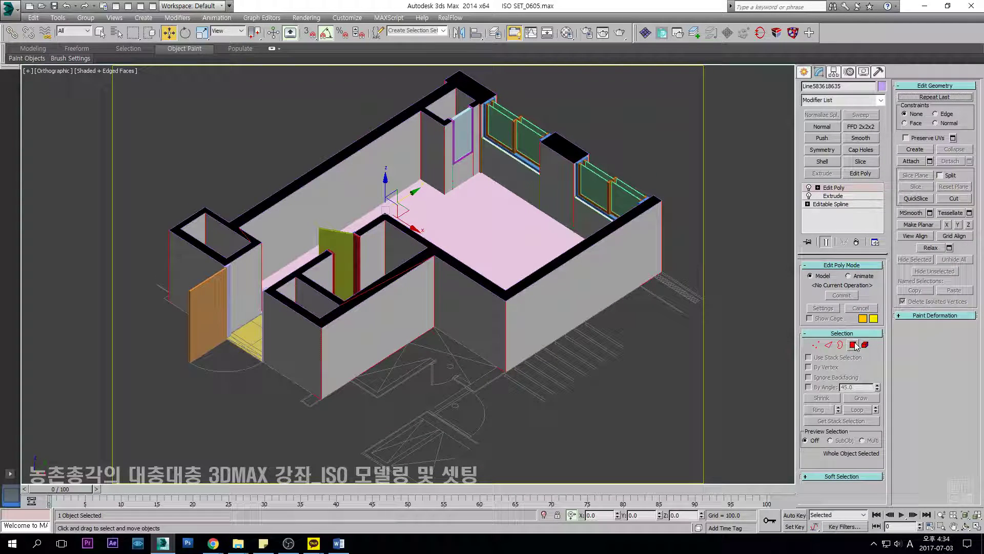
scroll(468, 220, up, 6)
Detach the interior wall faces around the pink-floored main room and entrance corridor as a clone.
click(463, 152)
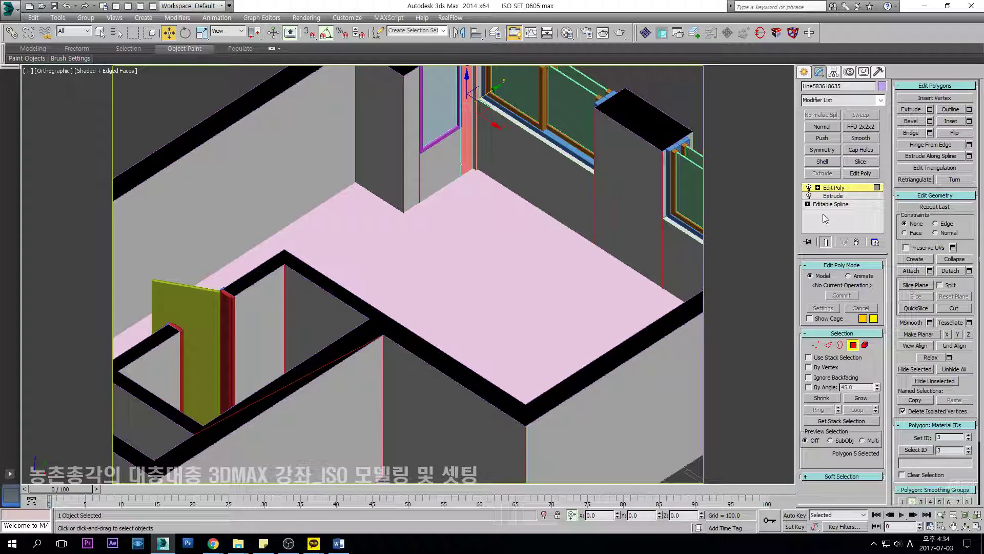
ctrl+click(411, 154)
ctrl+click(379, 139)
scroll(379, 154, down, 4)
alt+middle_drag(308, 195, 505, 375)
ctrl+click(458, 241)
alt+middle_drag(458, 244, 275, 253)
scroll(458, 257, up, 5)
scroll(458, 257, down, 1)
ctrl+click(385, 216)
scroll(399, 280, up, 3)
scroll(372, 274, down, 1)
ctrl+click(307, 253)
scroll(307, 252, down, 4)
ctrl+click(294, 201)
alt+middle_drag(294, 202, 436, 194)
ctrl+click(368, 197)
scroll(366, 202, up, 5)
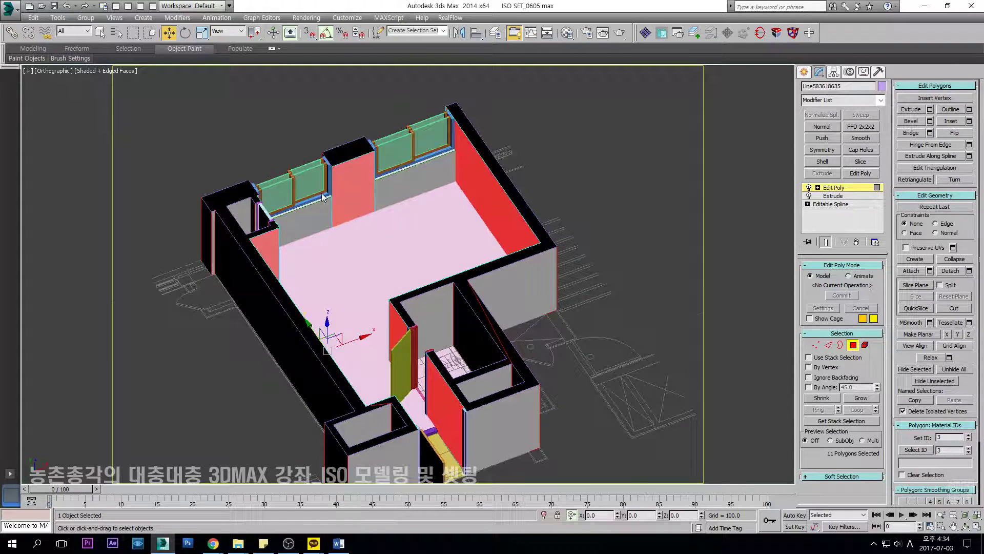
key(alt+d)
click(473, 286)
click(541, 276)
Add a Shell modifier with an outer amount of 1 to the detached interior wall faces.
scroll(631, 207, down, 6)
click(470, 287)
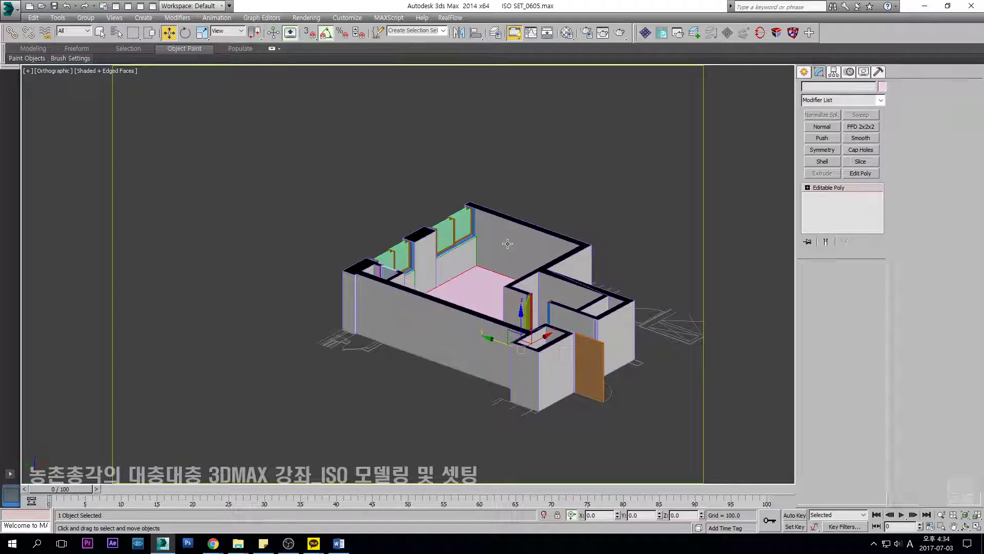
alt+middle_drag(482, 287, 512, 252)
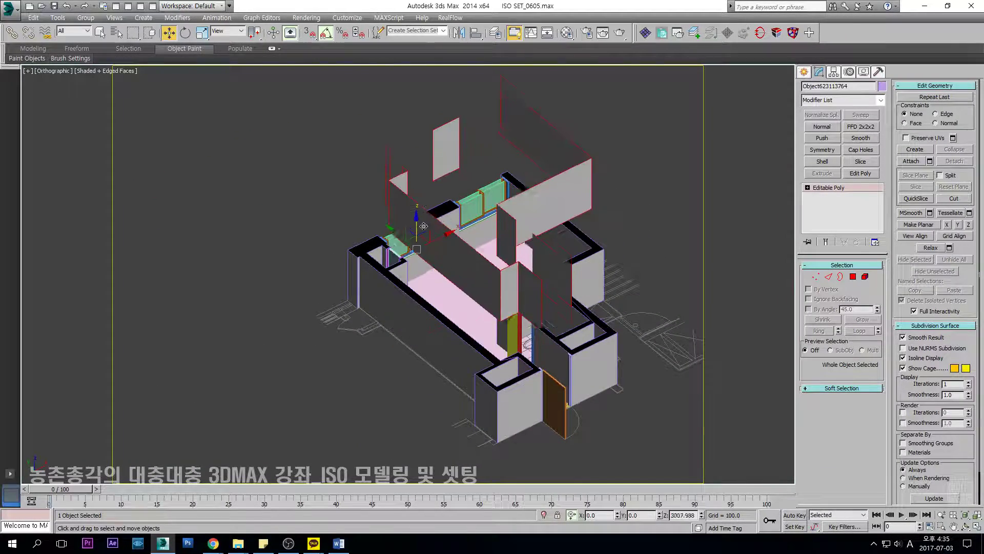
click(823, 161)
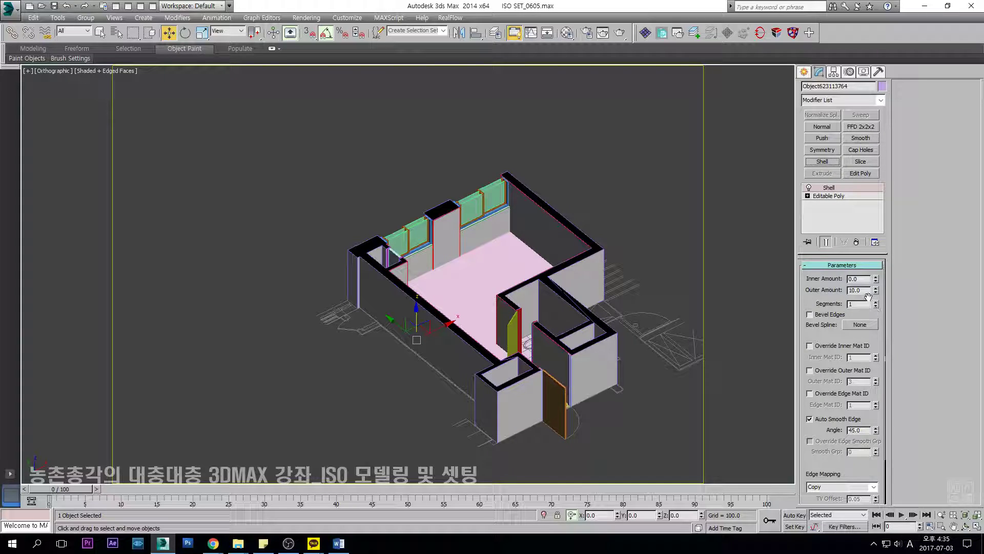
text(1)
key(Return)
scroll(534, 280, up, 5)
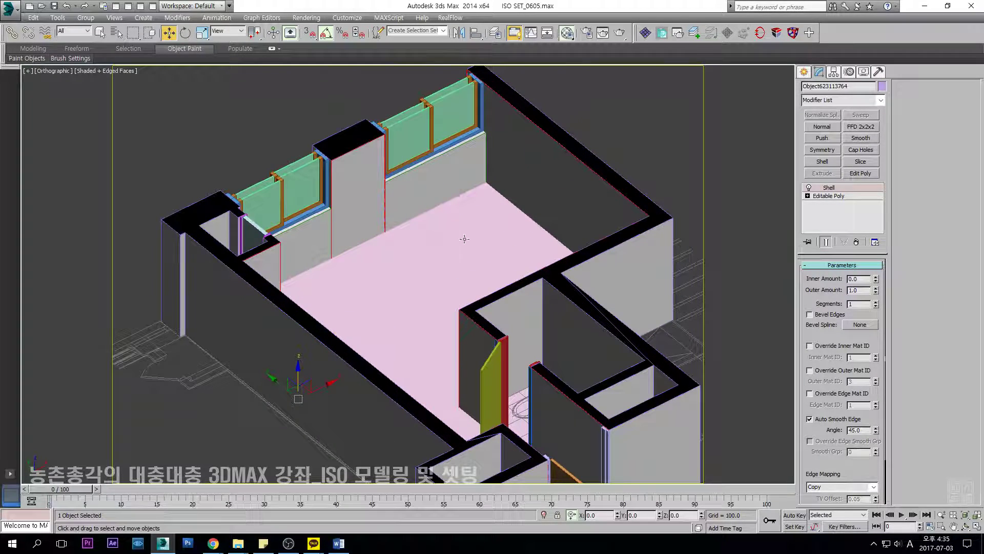
Assign the Materaialá #322222 material to the shelled interior wall faces.
click(567, 33)
click(683, 184)
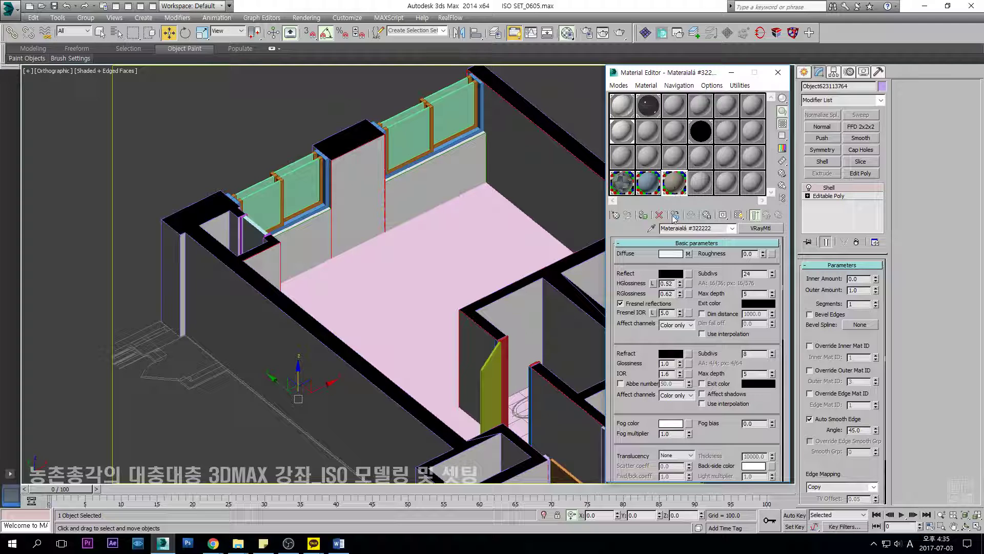
middle_drag(411, 235, 316, 234)
Add a UVW Map modifier to the wall faces with box mapping and length, width and height of 1000.
key(u)
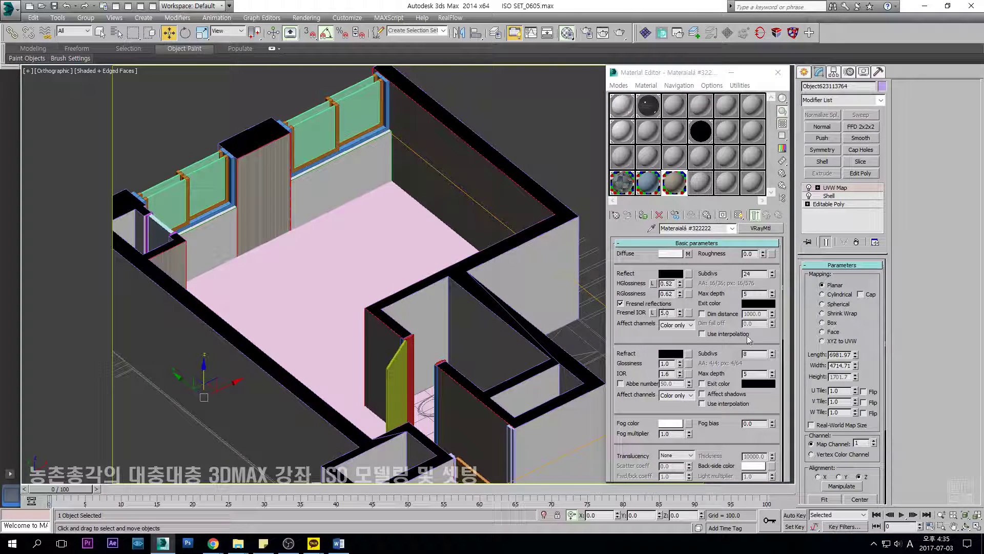
click(832, 323)
text(1000)
key(Tab)
text(1)
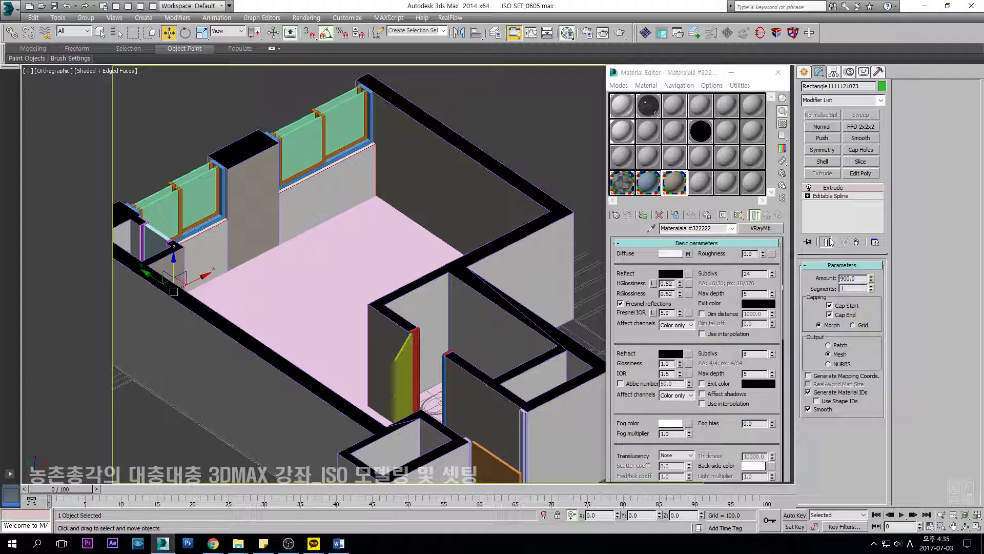
Detach the two wall faces below the windows as a clone and assign the Materaialá #322222 material to it.
click(860, 173)
click(853, 345)
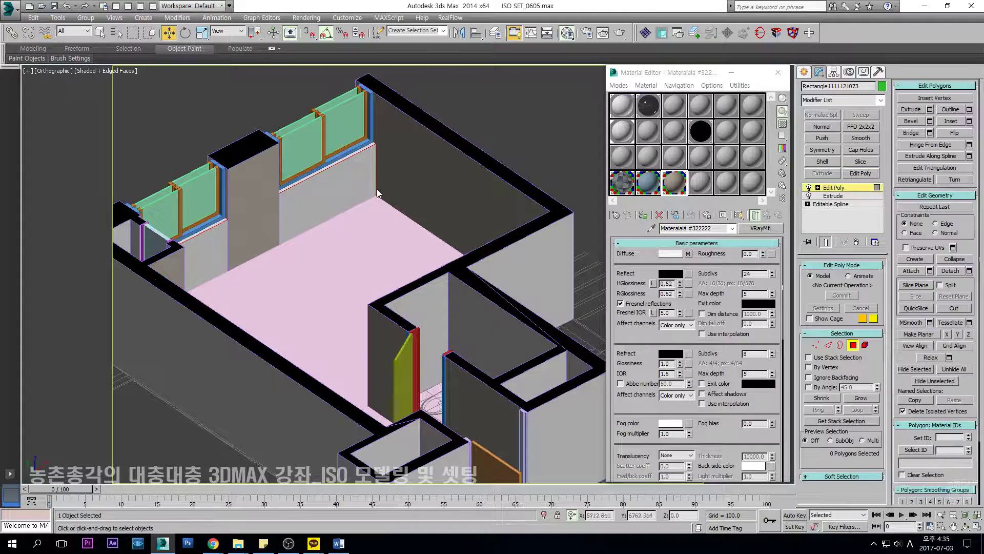
click(328, 215)
ctrl+click(220, 248)
key(alt+d)
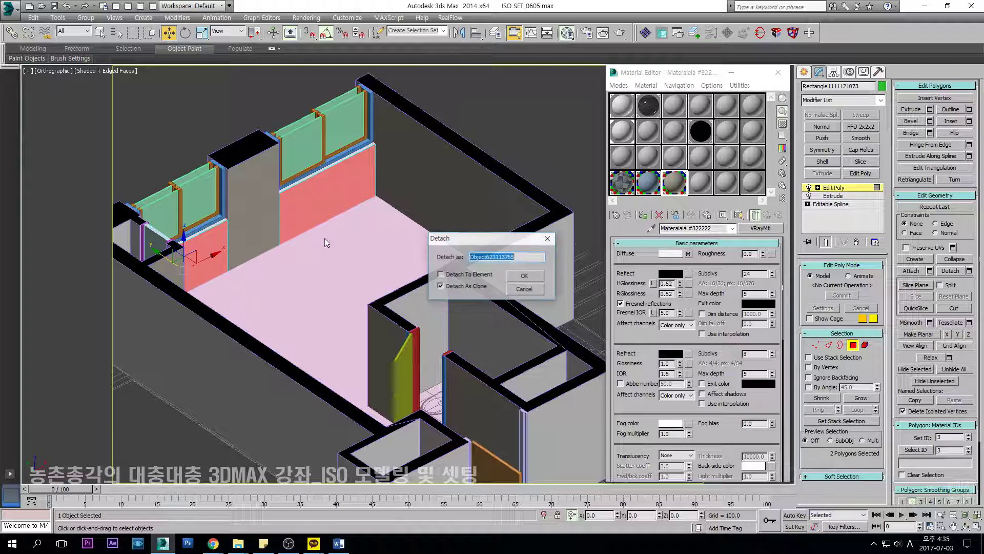
click(535, 277)
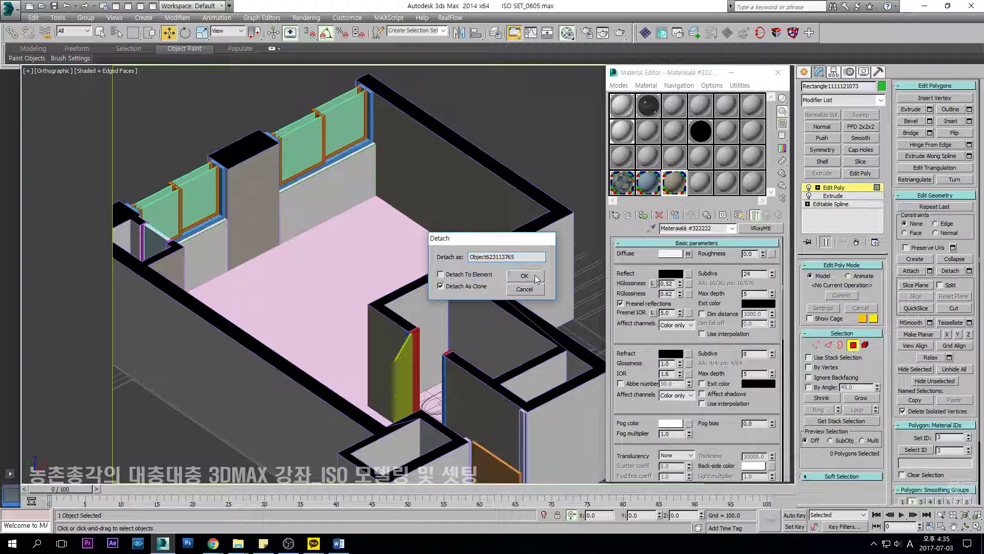
click(354, 174)
click(641, 215)
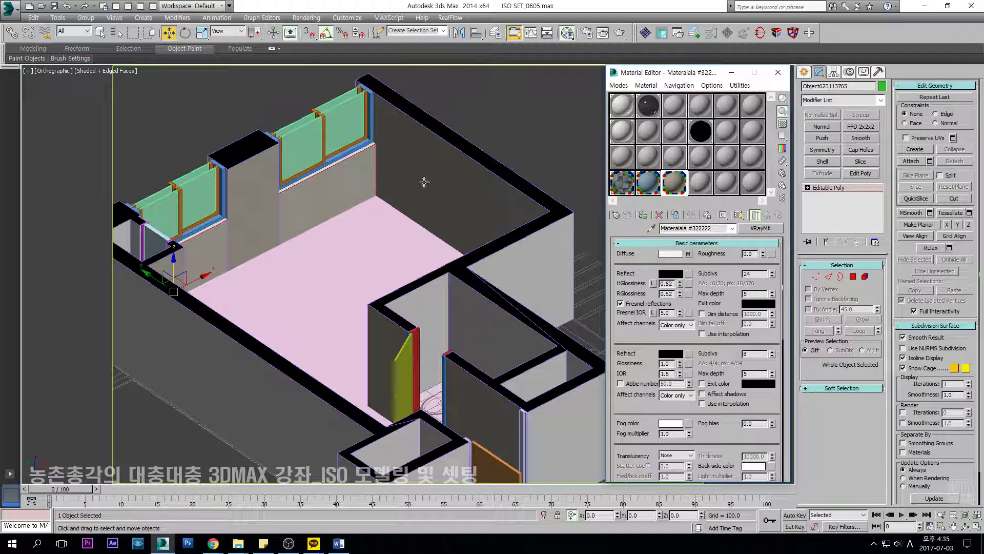
Isolate both detached objects and attach the under-window faces to the mapped wall faces at Editable Poly level.
click(453, 185)
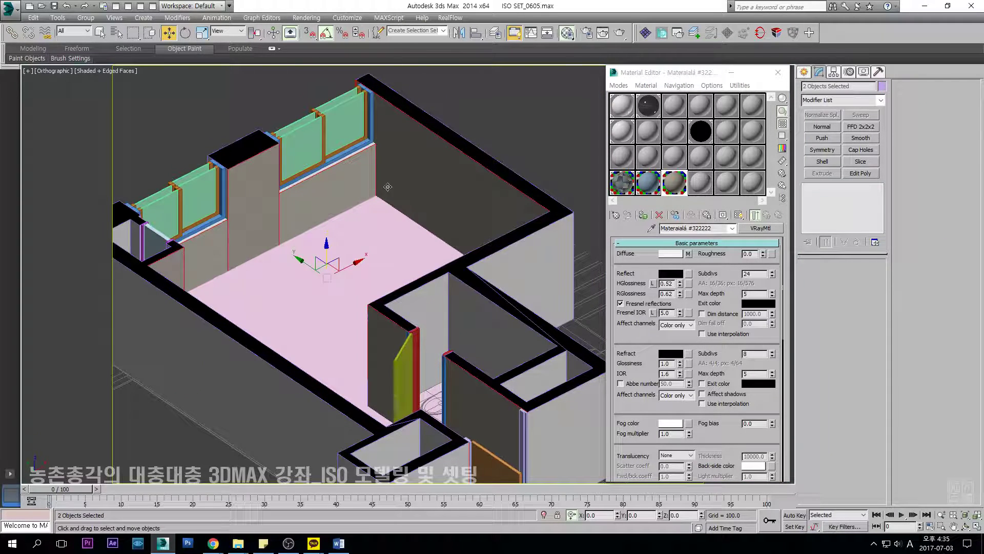
key(alt+q)
click(843, 205)
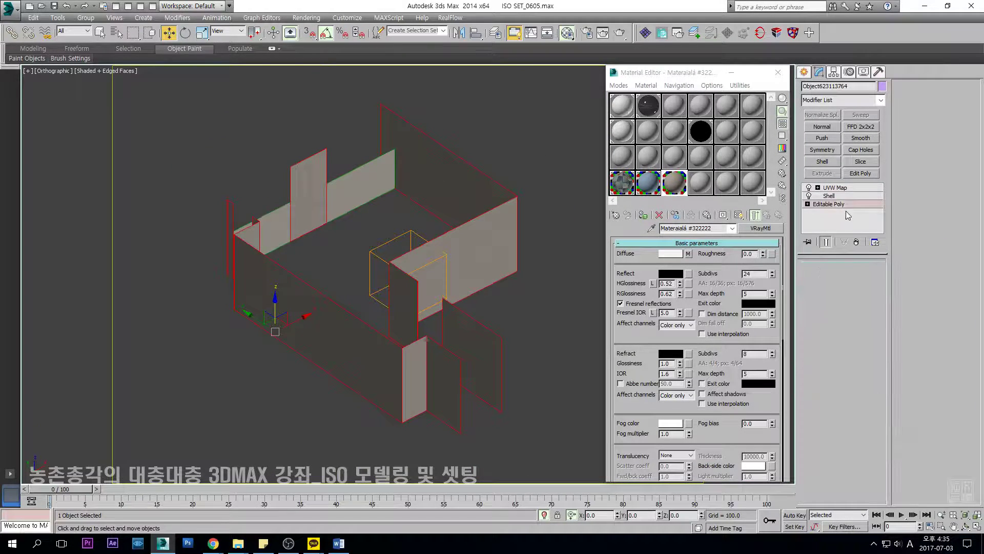
right_click(386, 245)
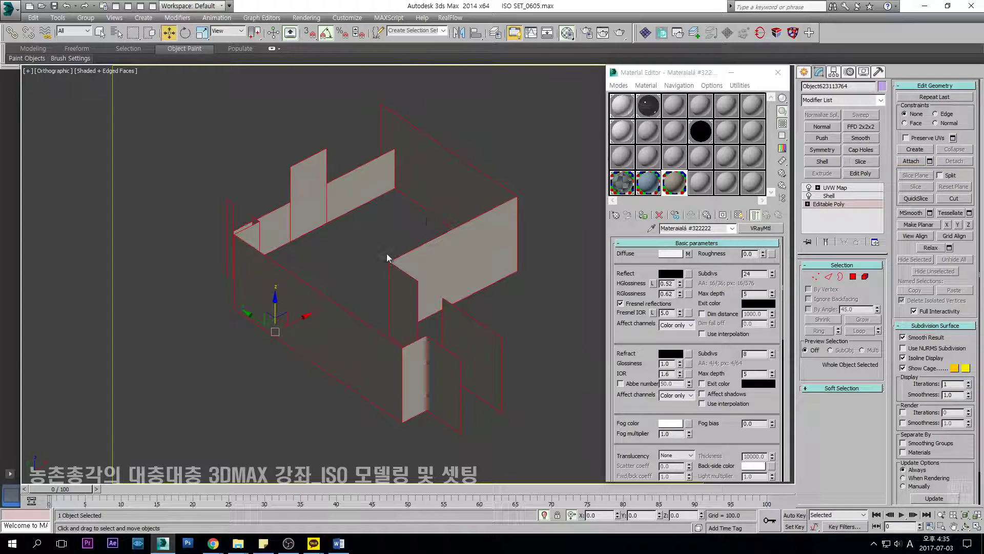
click(544, 514)
click(842, 188)
Detach the five interior wall faces of the small tiled-floor room as a clone.
alt+middle_drag(370, 239, 287, 250)
scroll(299, 217, up, 3)
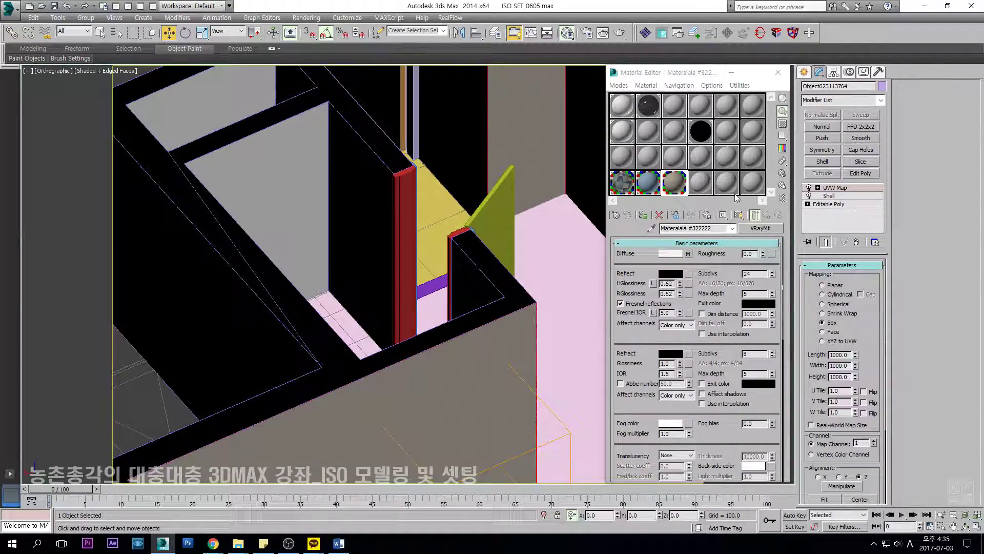
click(342, 169)
scroll(298, 211, down, 3)
click(853, 345)
click(280, 203)
ctrl+click(329, 216)
alt+middle_drag(329, 217, 241, 212)
ctrl+click(243, 193)
alt+middle_drag(285, 163, 210, 147)
ctrl+click(249, 128)
alt+middle_drag(380, 122, 317, 132)
ctrl+click(316, 132)
click(950, 270)
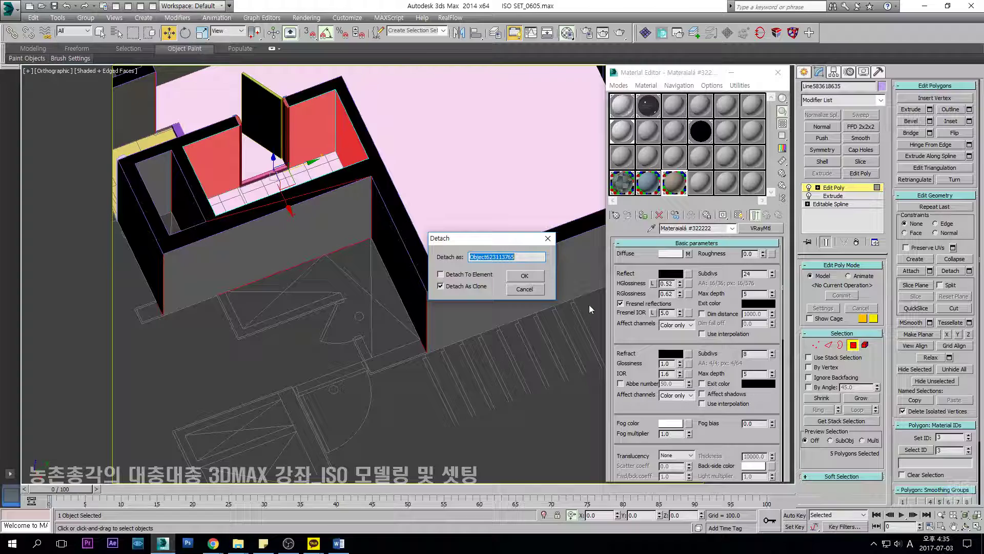
click(535, 278)
click(832, 189)
Add a Shell modifier with an outer amount of 1 to the small room's detached wall faces.
click(415, 388)
click(320, 139)
middle_drag(323, 146, 334, 218)
click(822, 161)
Assign the 06 - Default tile material to the small room's detached wall faces.
click(627, 185)
click(647, 183)
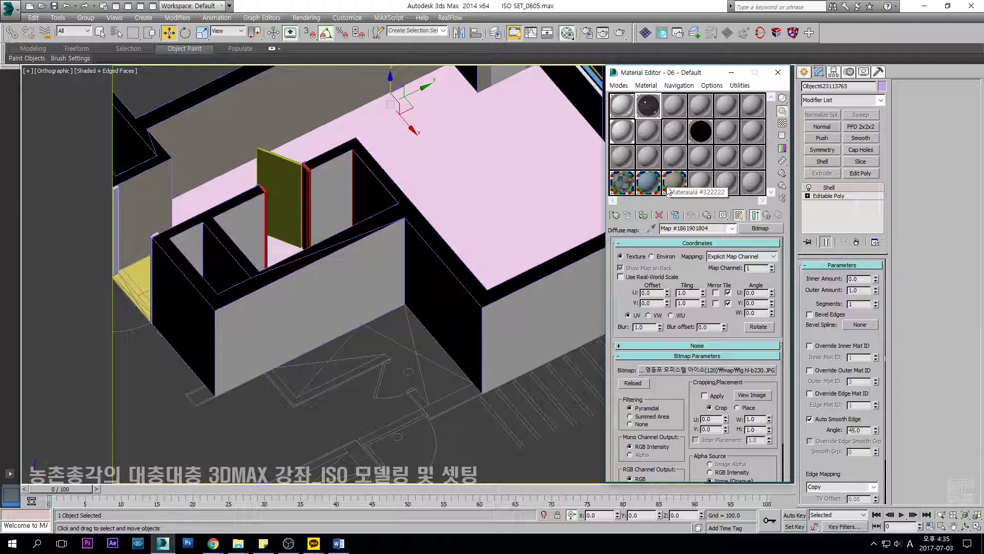
click(768, 217)
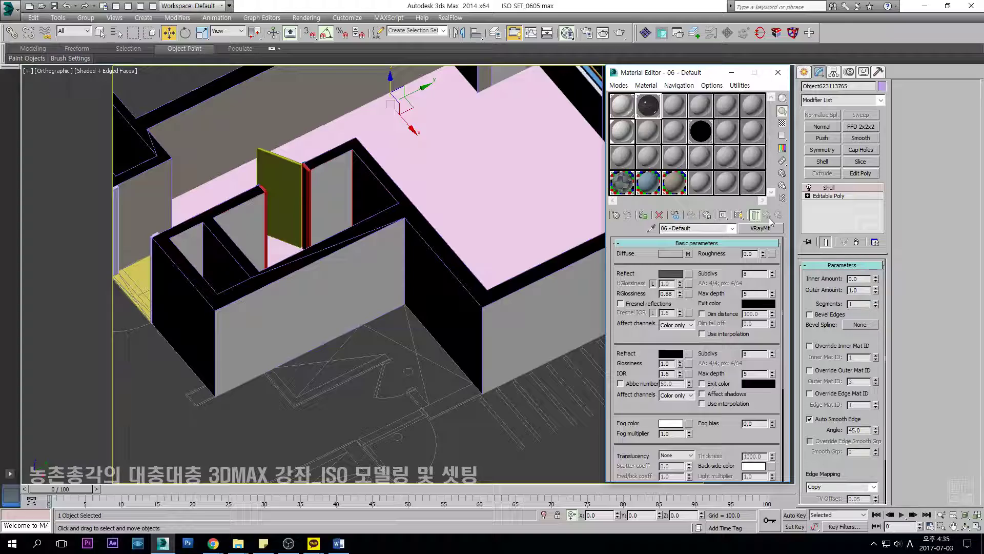
click(644, 218)
middle_drag(339, 215, 564, 153)
scroll(358, 226, up, 4)
scroll(466, 217, down, 2)
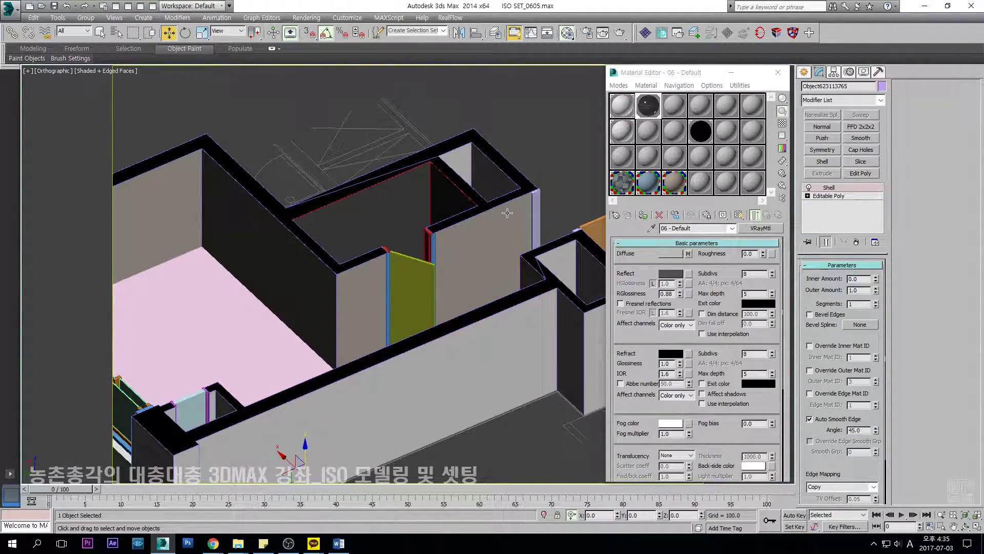
Add a UVW Map modifier with box mapping of 1000 × 1000 × 1000 to the small room's detached wall faces.
click(842, 100)
click(848, 321)
click(832, 322)
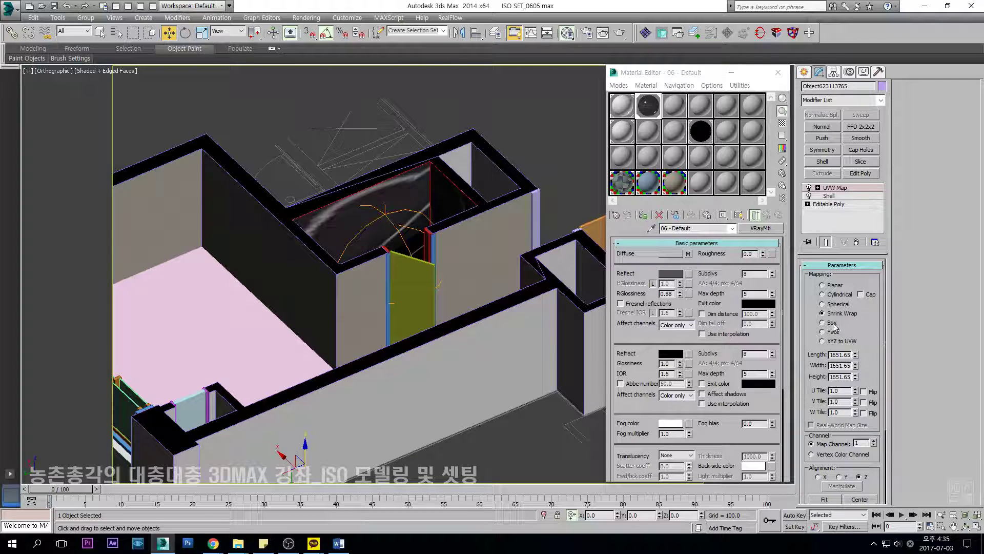
text(100)
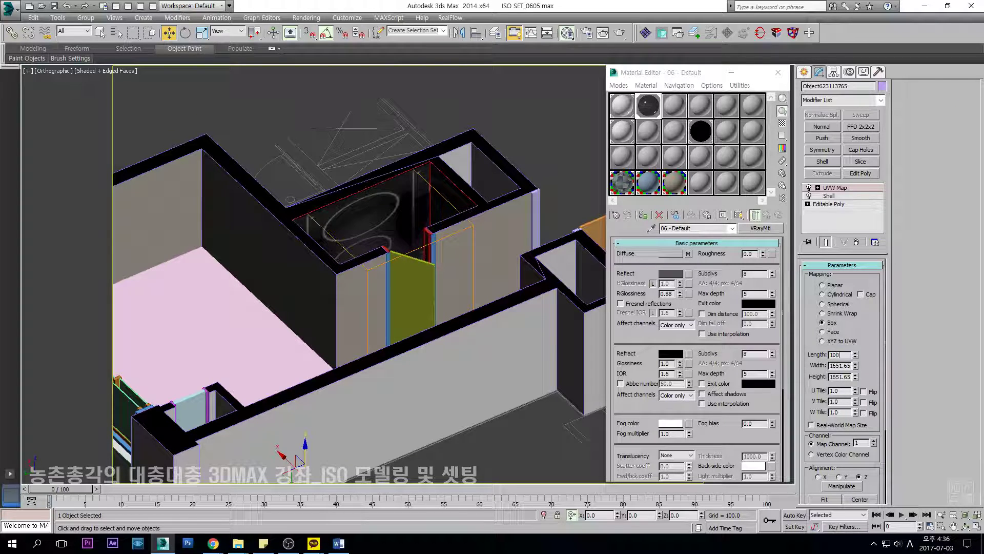
text(0)
key(Tab)
text(1000)
key(Tab)
text(1000)
key(Return)
Assign the Materaialá #322 material to the small room's detached wall faces and close the material editor.
alt+middle_drag(413, 239, 522, 194)
click(649, 185)
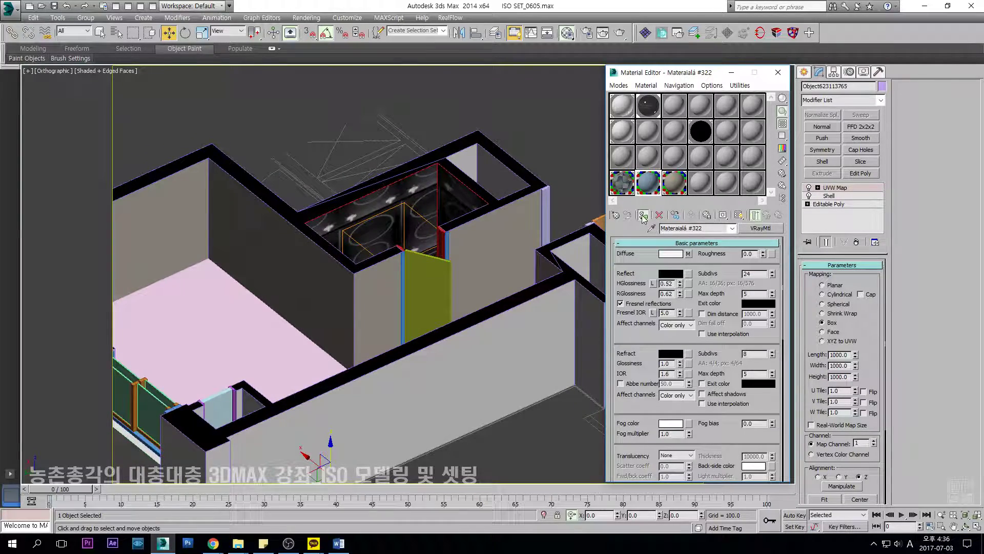
click(643, 217)
alt+middle_drag(436, 293, 449, 311)
scroll(410, 330, down, 4)
click(440, 384)
scroll(410, 348, up, 4)
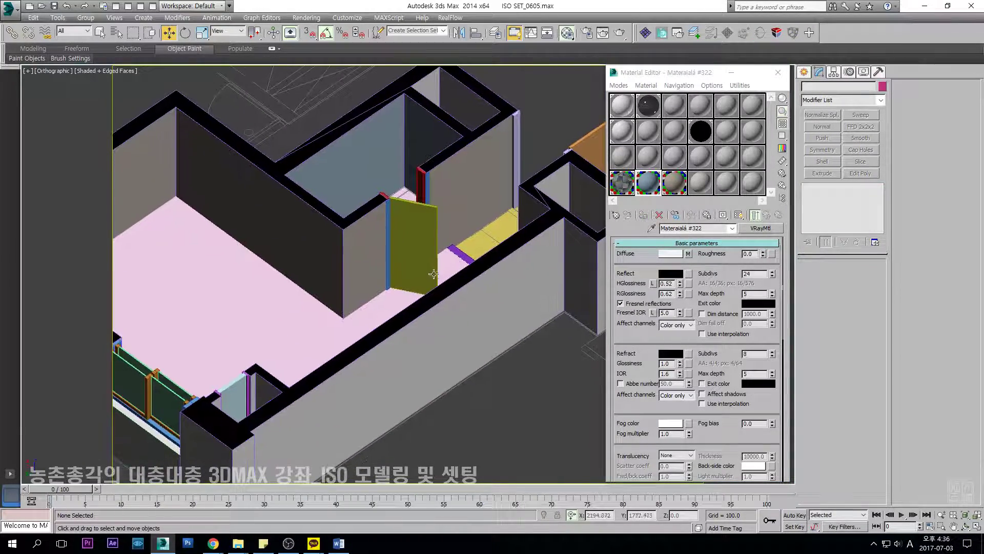
click(776, 77)
Show the plan from the top in shaded display and select the main room's floor.
scroll(420, 239, down, 5)
drag(635, 136, 25, 479)
alt+middle_drag(246, 287, 472, 256)
click(525, 332)
click(451, 328)
key(t)
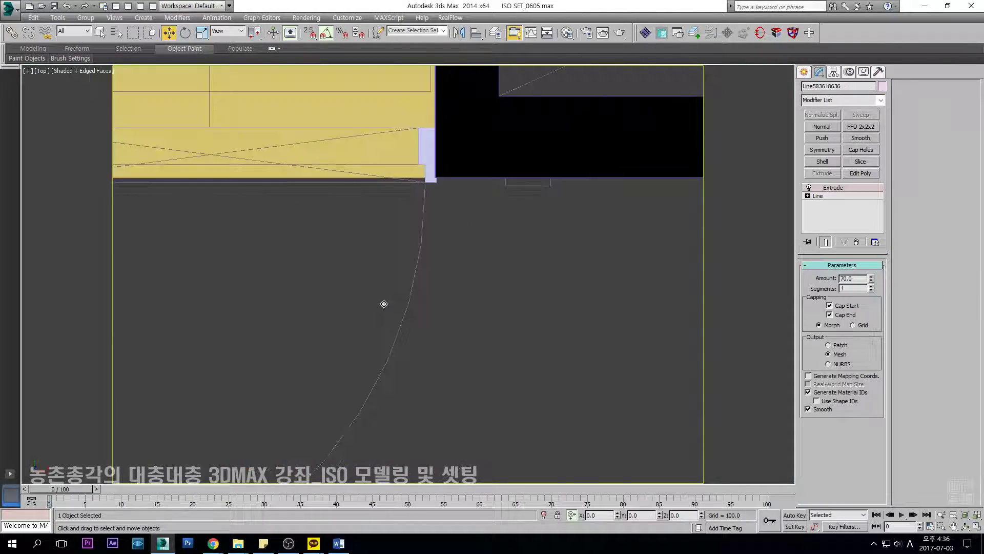
scroll(384, 303, down, 8)
key(F3)
click(607, 325)
key(F3)
scroll(606, 325, down, 2)
click(507, 240)
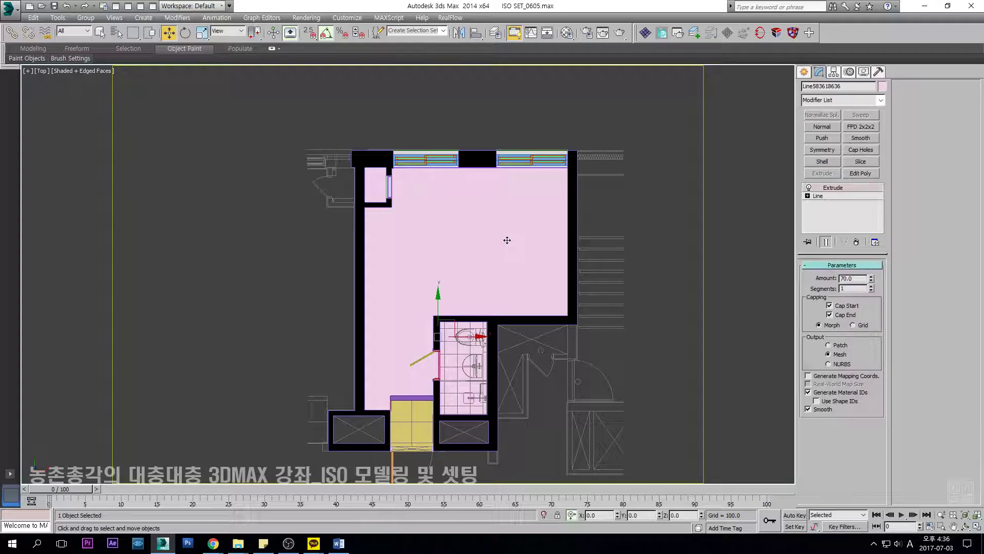
Load the scene material A_욕실바닥 into an unused slot and assign it to the bathroom floor.
key(m)
click(726, 189)
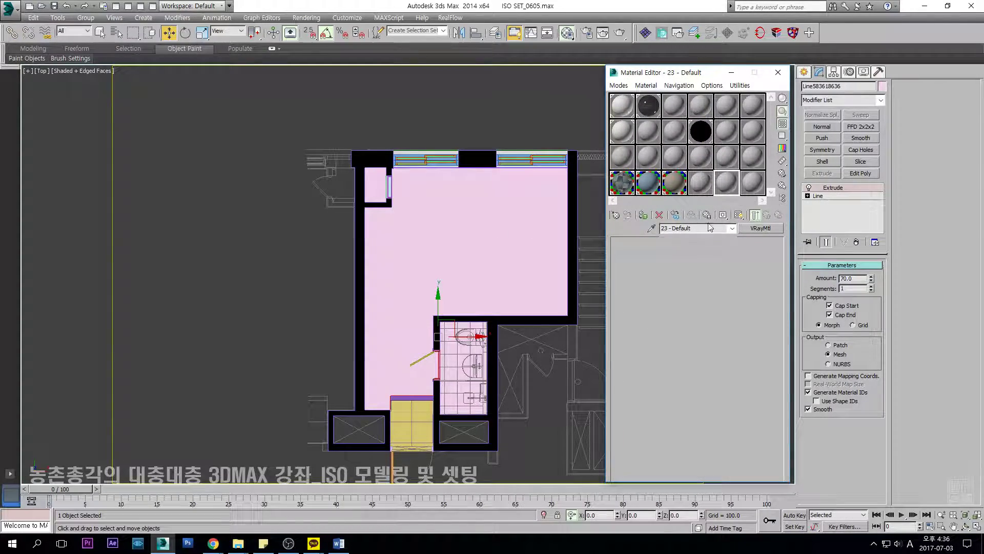
click(615, 215)
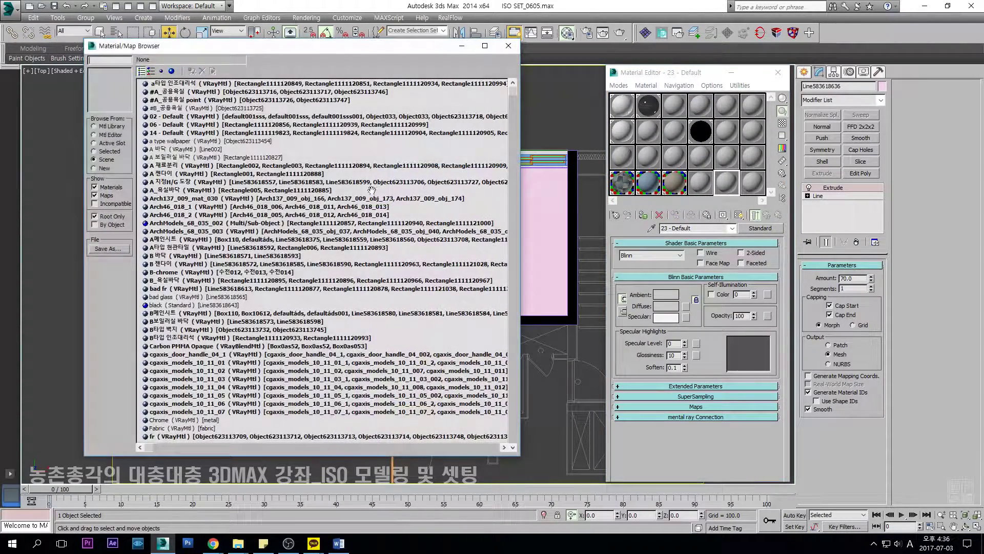
double_click(177, 190)
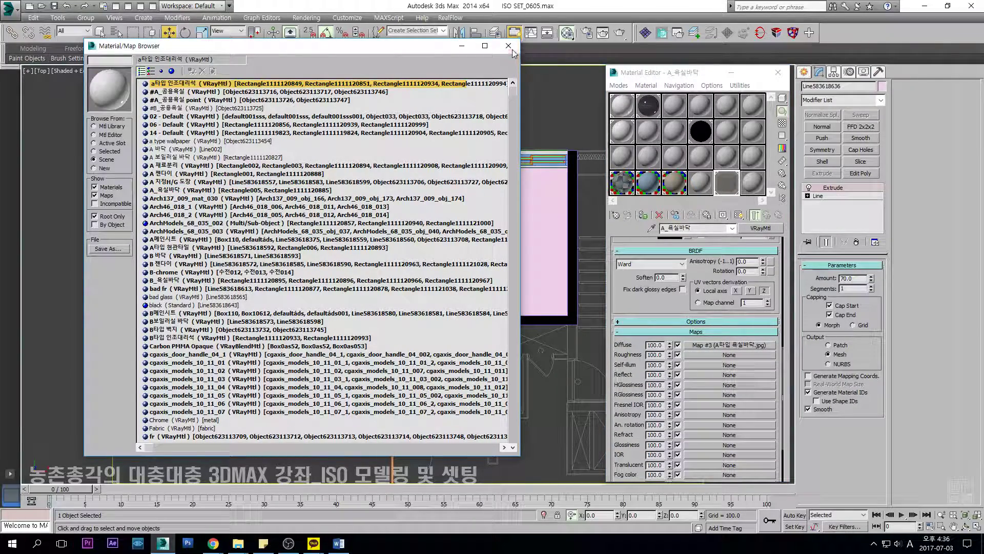
click(508, 46)
click(439, 358)
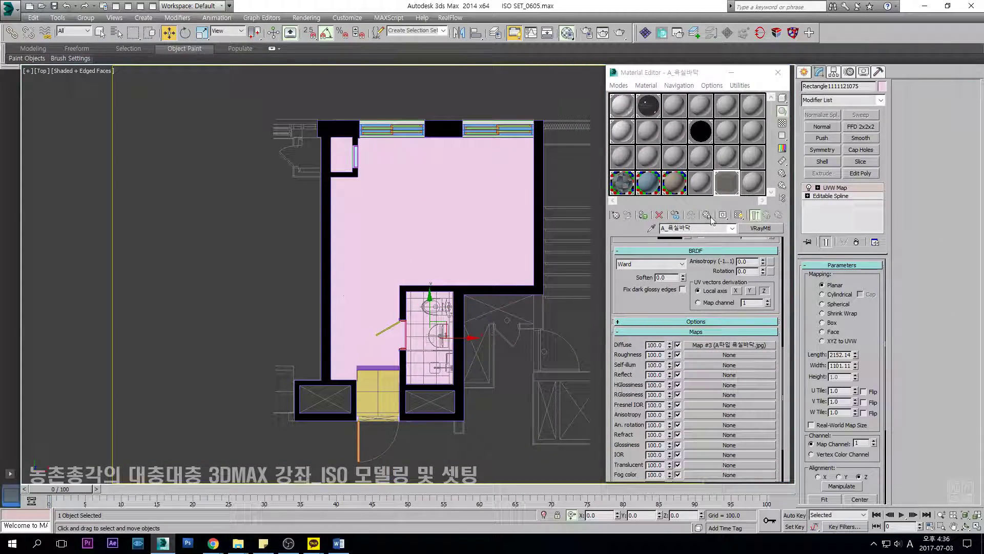
scroll(459, 290, up, 3)
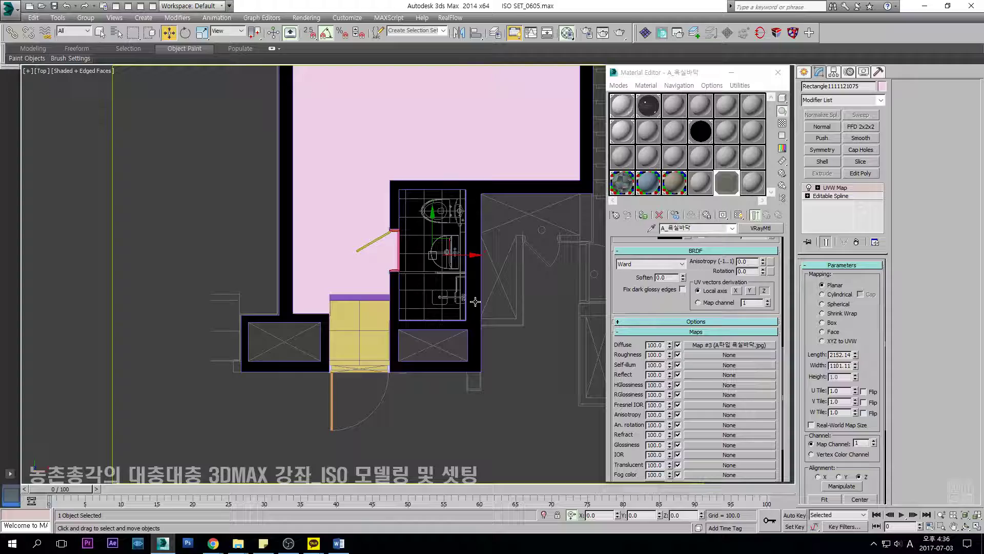
Load the scene material B 바닥 into another unused slot and assign it to the main room's floor.
click(621, 215)
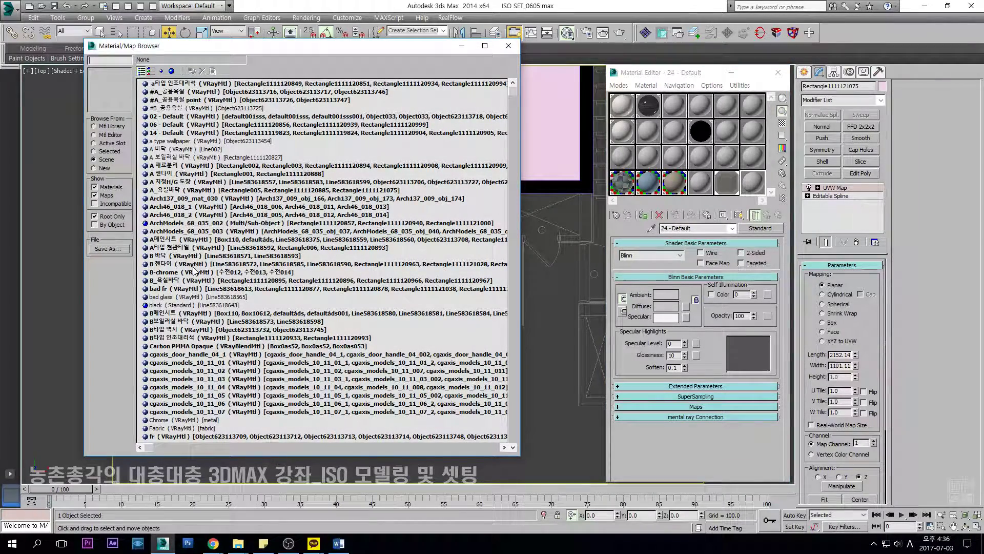
double_click(163, 256)
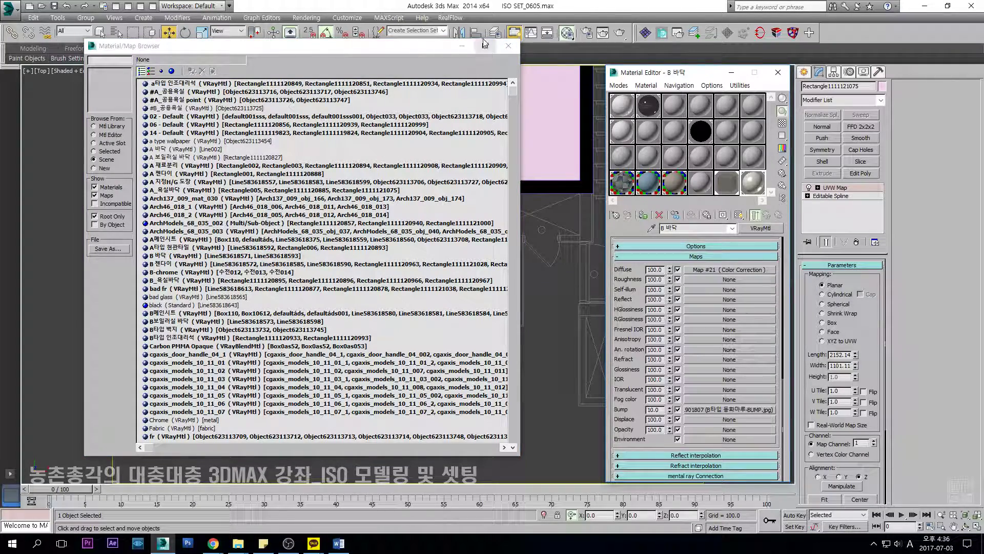
click(509, 46)
click(346, 173)
click(643, 214)
middle_drag(594, 210, 562, 245)
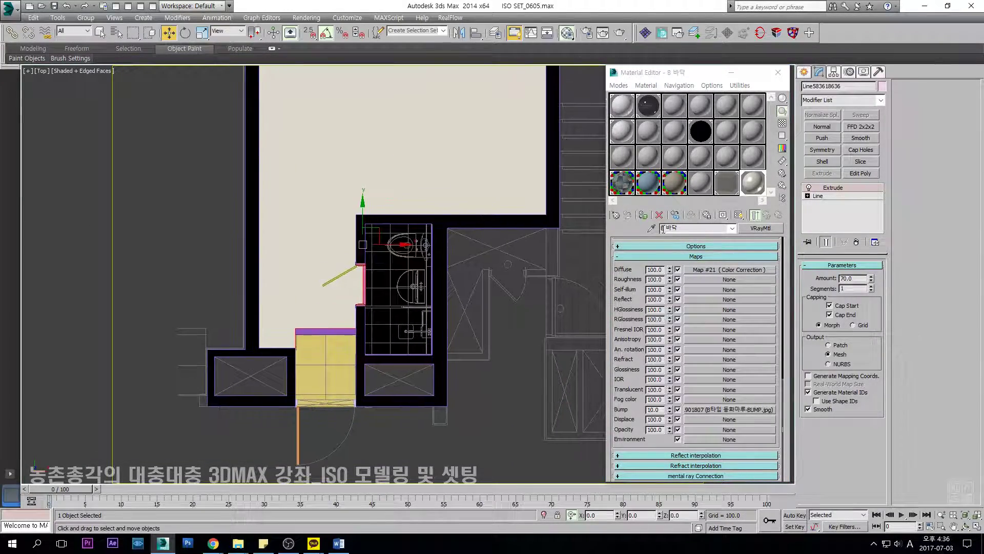
Show the floor material's map in the viewport and give the main floor a box UVW Map of 3000 × 3000 × 300.
click(739, 215)
middle_drag(484, 272, 444, 268)
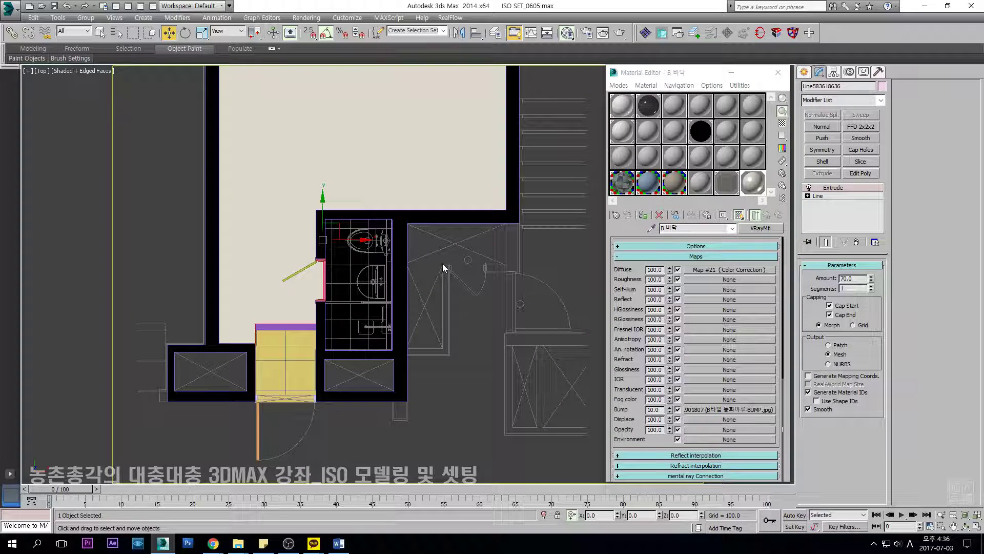
key(shift+u)
middle_drag(269, 164, 284, 188)
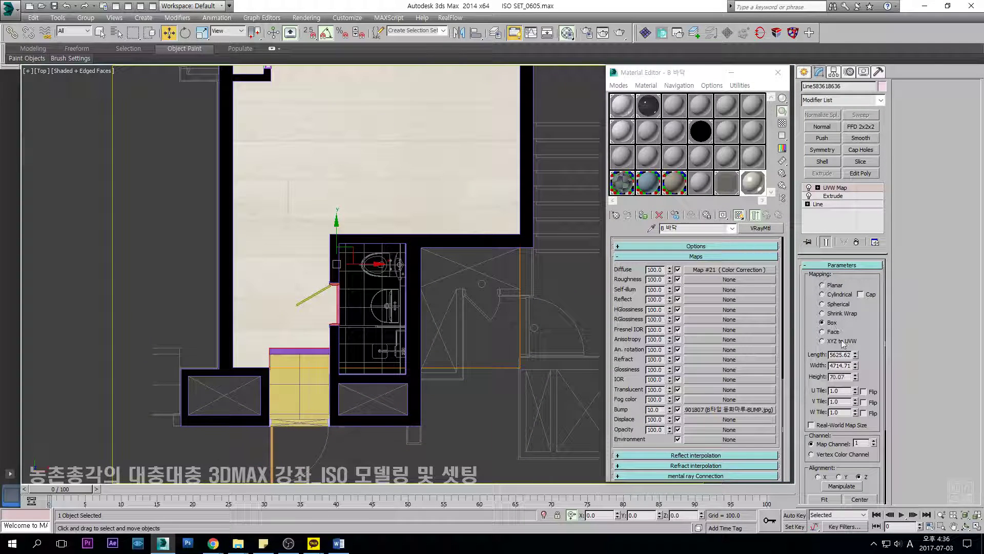
text(3000)
key(Tab)
text(3000)
key(Tab)
text(300)
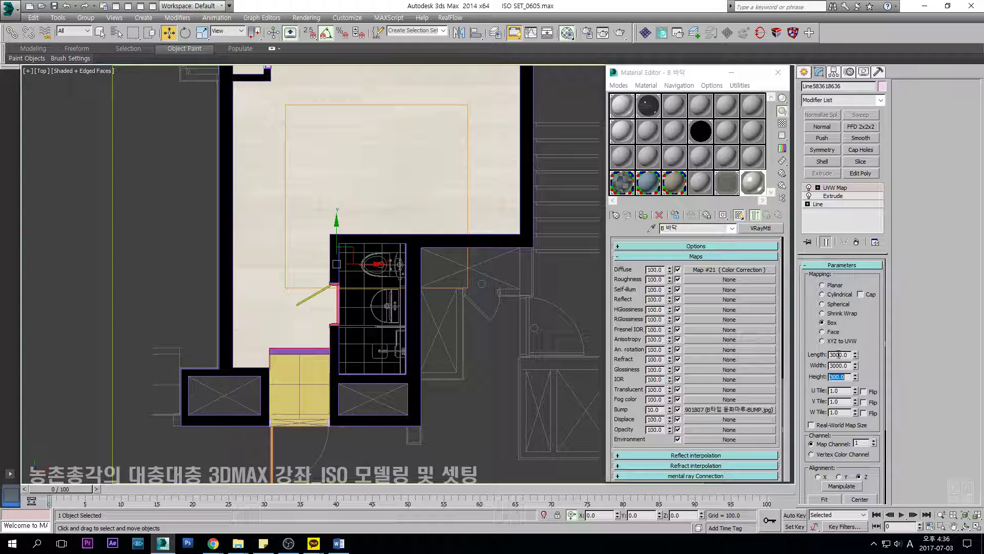
Set the main floor's UVW Map size to 1000 × 1000 × 100.
text(1000)
key(Tab)
text(1000)
key(Tab)
text(1)
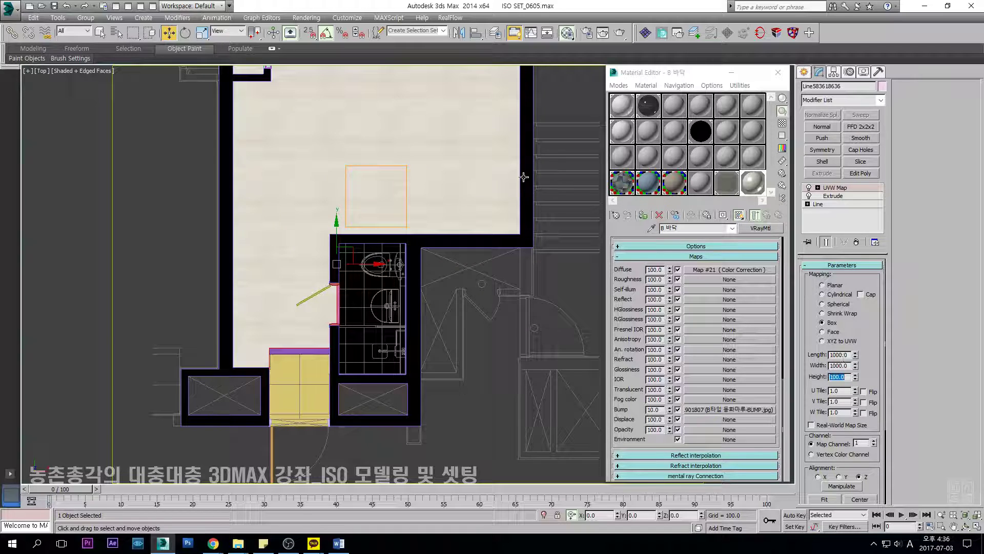
Rotate the main floor's UVW Map gizmo a quarter turn so the wood grain runs along the room's length.
middle_drag(403, 203, 424, 248)
key(1)
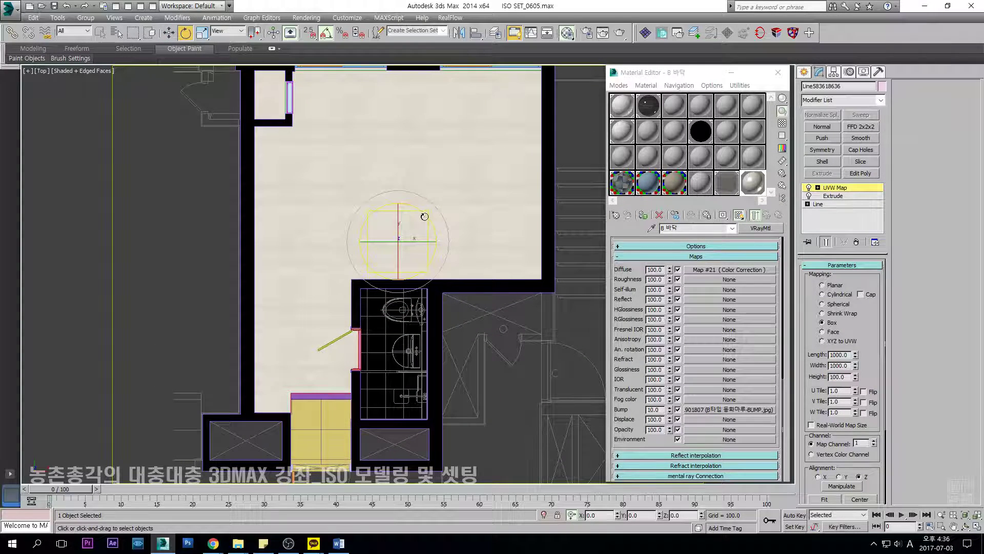
key(w)
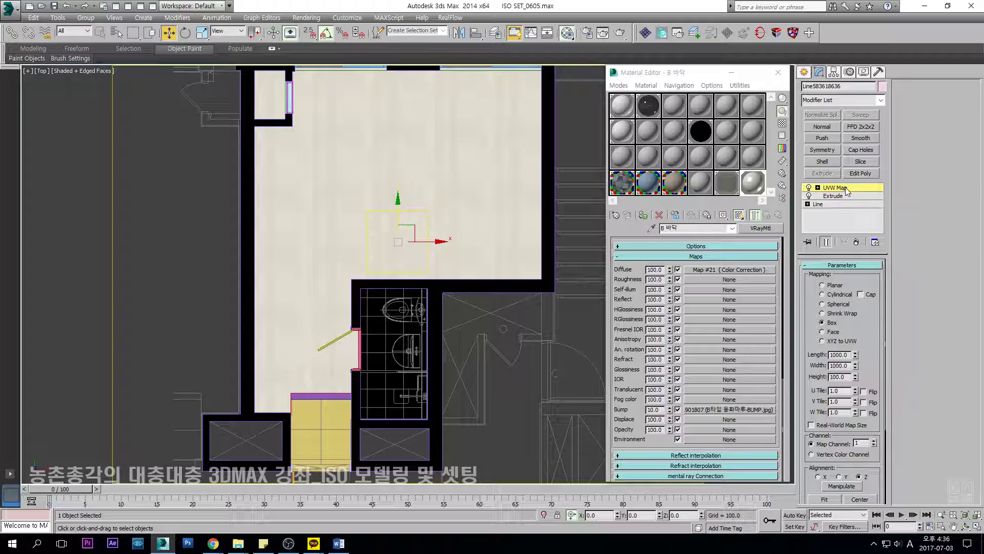
click(847, 192)
middle_drag(448, 223, 433, 211)
key(F3)
middle_drag(285, 208, 315, 222)
key(F3)
scroll(293, 209, down, 5)
scroll(316, 223, up, 5)
alt+middle_drag(275, 271, 362, 247)
Draw a snapped line along the lengthwise tile joint of the entrance floor, from the threshold to the doorway.
click(362, 247)
key(t)
key(z)
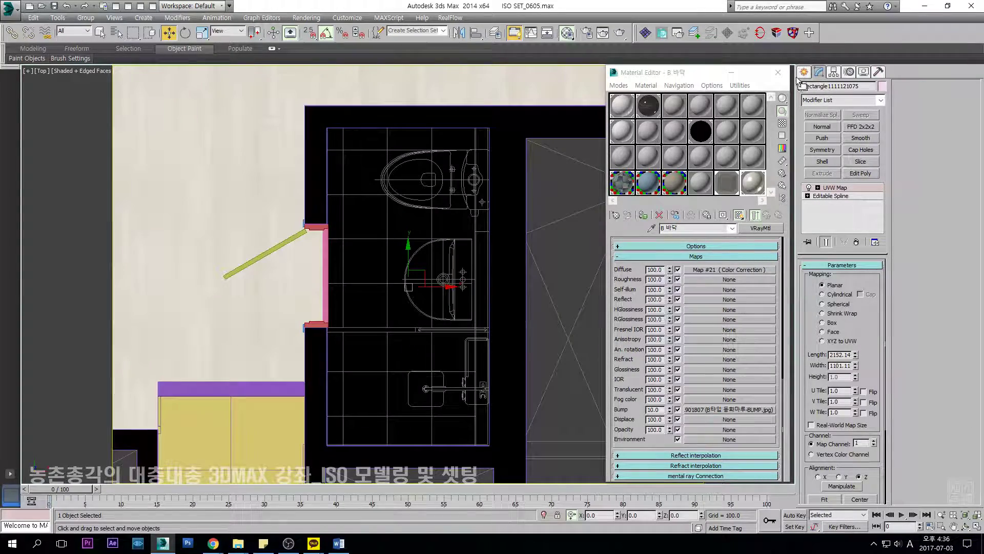
click(778, 73)
key(F3)
scroll(365, 233, up, 5)
click(804, 72)
click(819, 88)
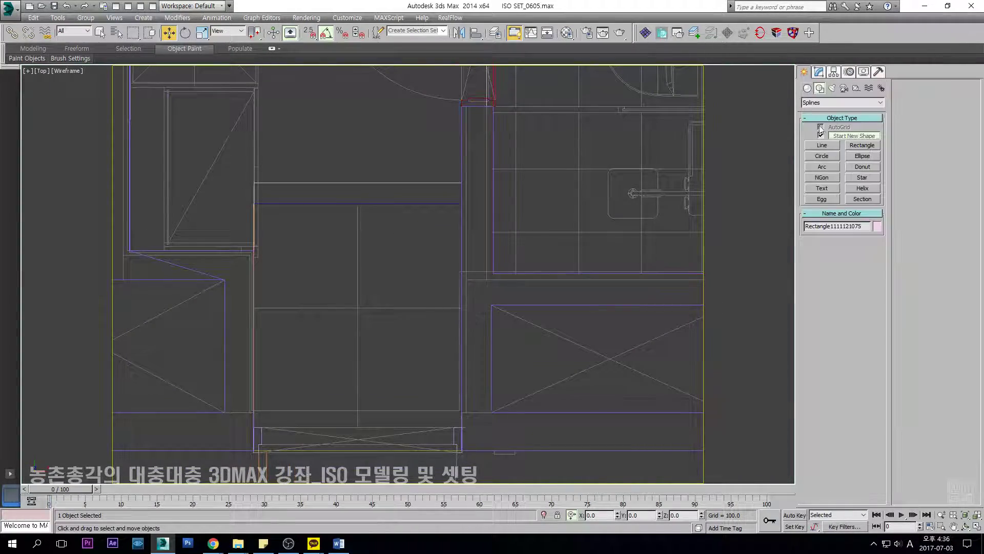
click(821, 146)
middle_drag(354, 235, 385, 141)
key(s)
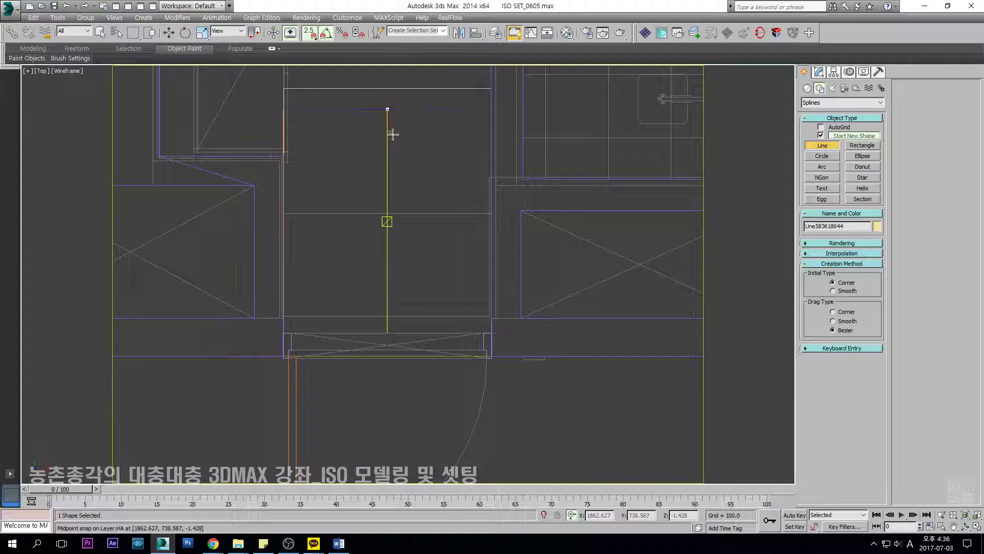
click(382, 111)
click(389, 333)
right_click(560, 173)
Draw a snapped line along the crosswise tile joint of the entrance floor and attach the lengthwise line to it.
click(287, 214)
click(491, 216)
right_click(544, 219)
key(s)
key(w)
key(s)
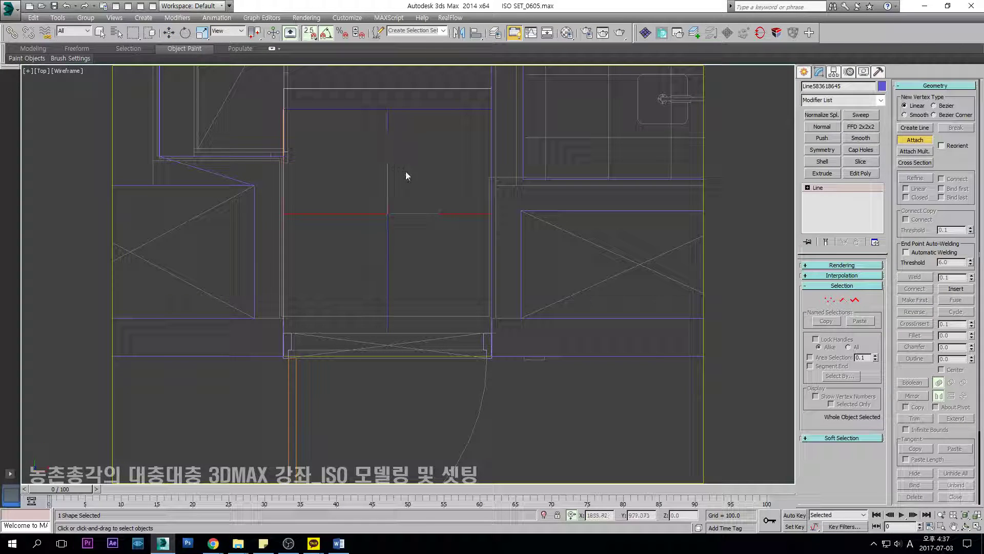
Make the joint lines visible in renderer and viewport with a rectangular section of length 5 and width 5.
key(F3)
click(851, 266)
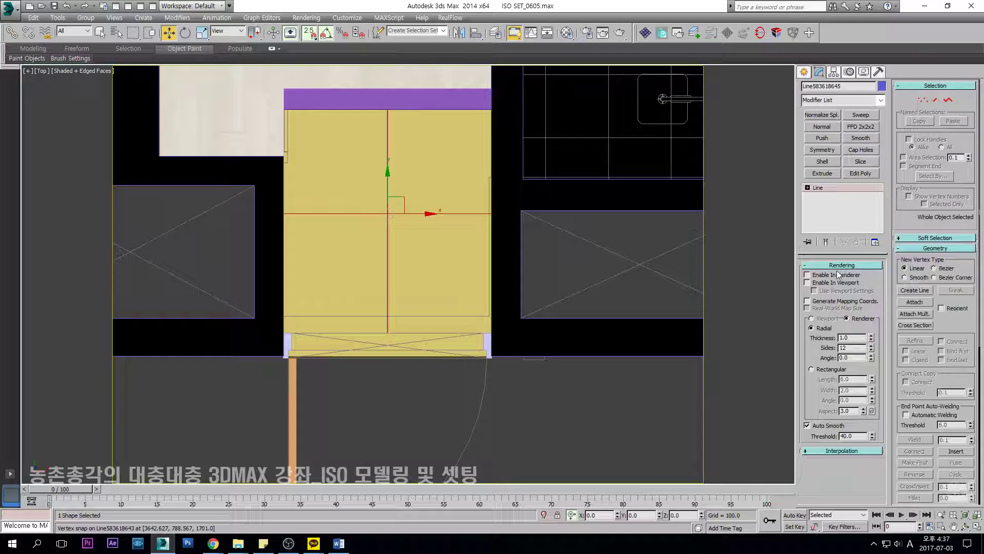
click(810, 370)
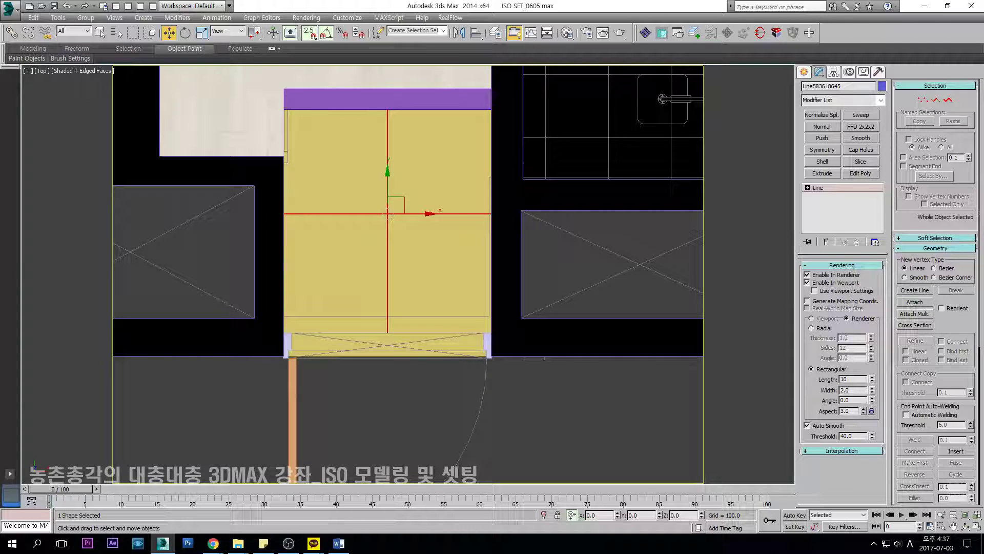
key(Return)
middle_drag(555, 237, 573, 255)
scroll(573, 255, up, 2)
middle_drag(469, 275, 458, 235)
key(s)
scroll(458, 235, down, 3)
Assign the black material to the entrance joint lines and turn off the edged faces display.
key(m)
click(700, 134)
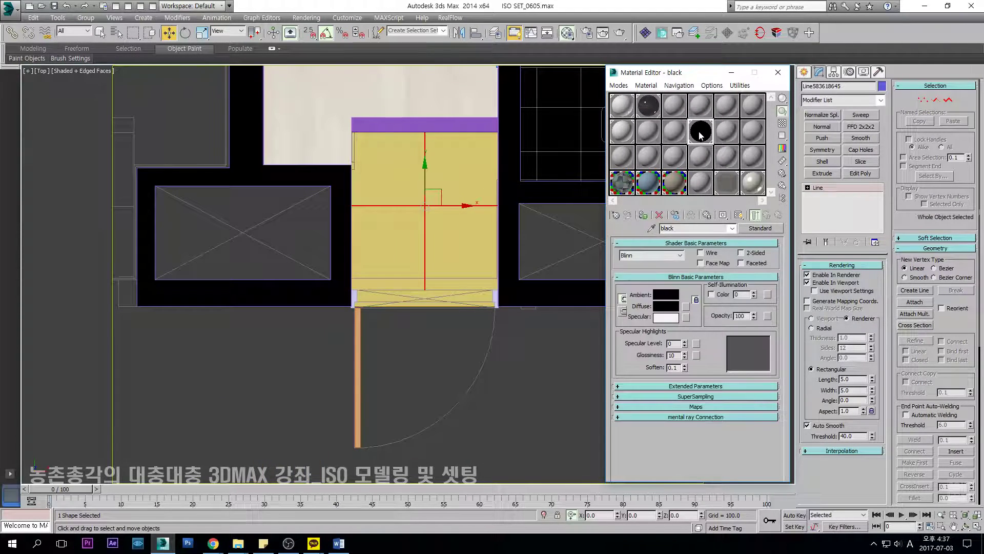
click(778, 72)
alt+middle_drag(469, 231, 477, 176)
click(488, 364)
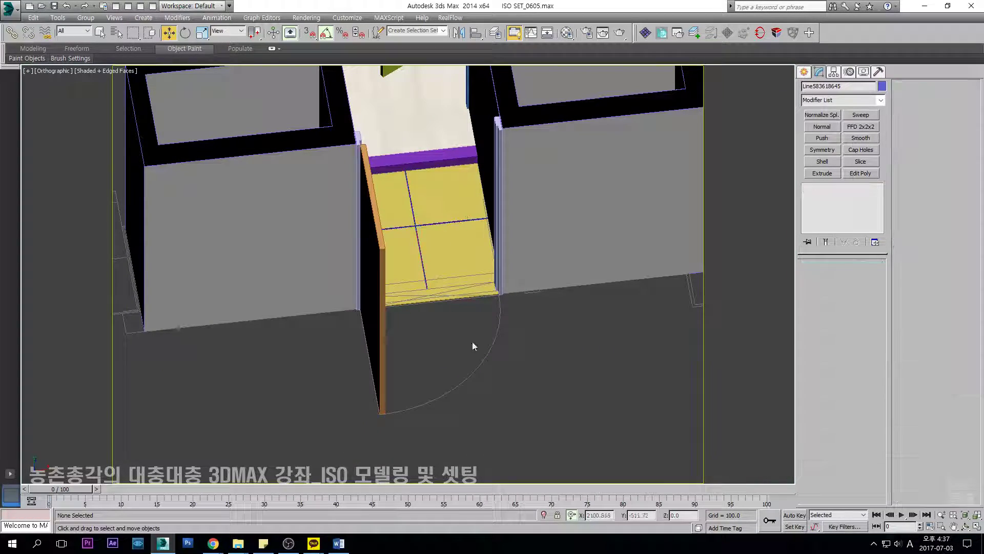
scroll(445, 211, up, 3)
key(F4)
scroll(445, 211, down, 3)
middle_drag(459, 231, 459, 229)
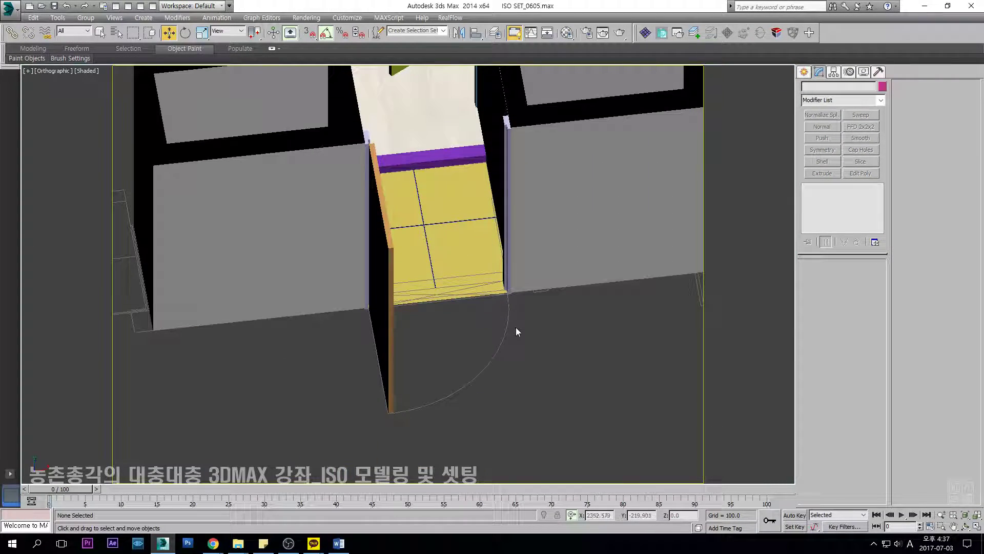
Select the entrance door frame, show it in top wireframe view and convert it to an Editable Poly.
click(511, 265)
scroll(512, 265, up, 4)
key(t)
key(F3)
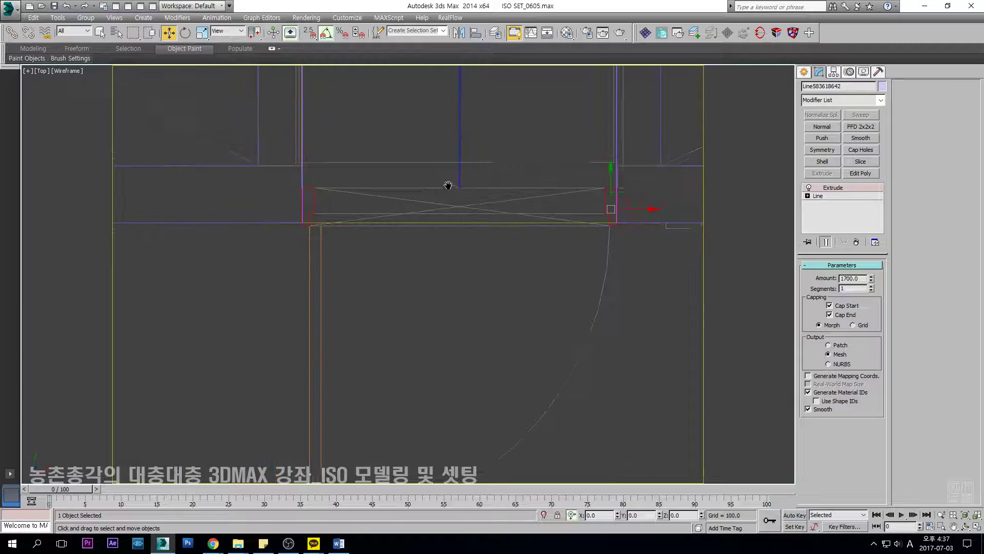
click(546, 289)
click(584, 222)
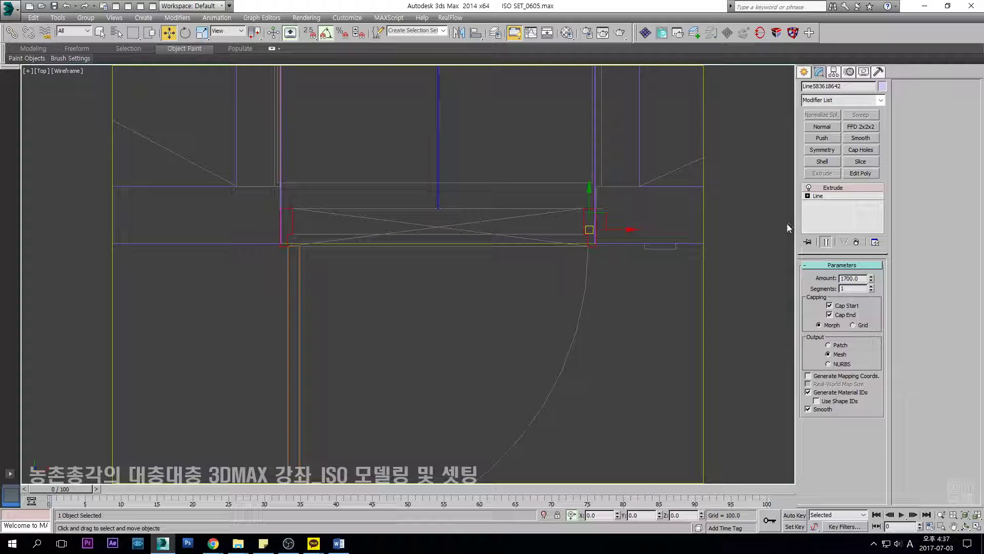
click(827, 197)
click(844, 189)
click(825, 195)
click(840, 189)
key(alt+e)
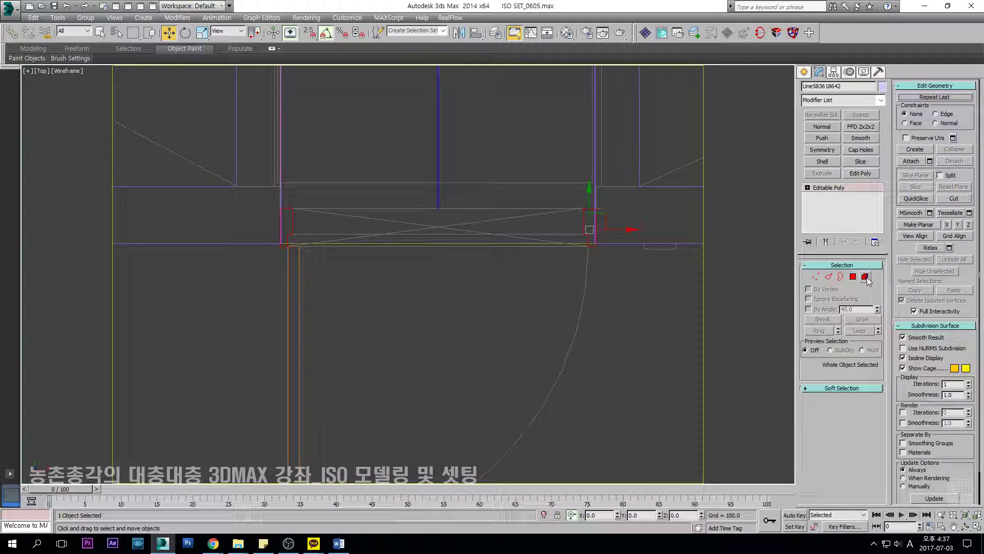
Clone one jamb of the entrance door frame as an element, rotated a quarter turn to lie horizontally.
click(865, 277)
key(f)
key(e)
shift+drag(486, 209, 521, 258)
click(533, 280)
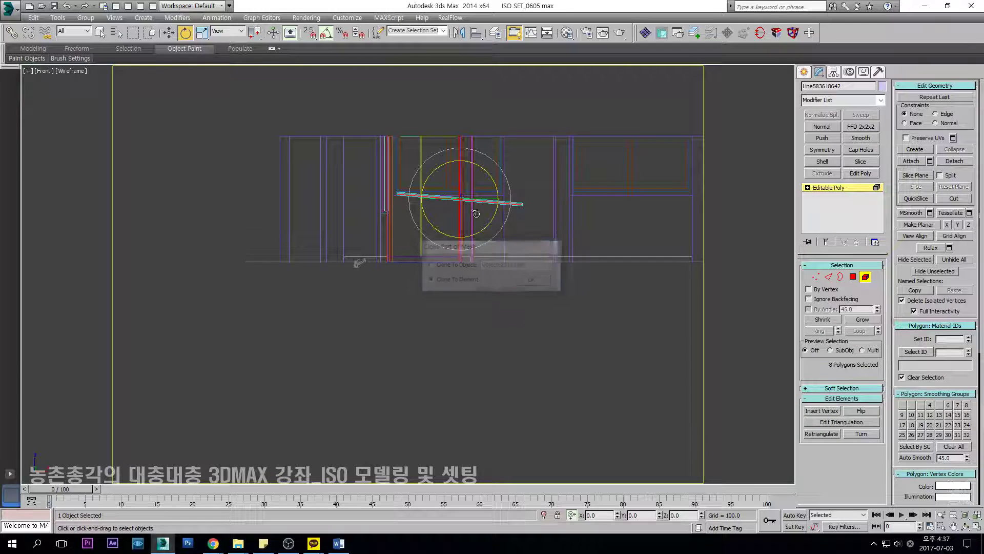
Move the horizontal frame piece down and snap it to the base of the entrance door frame.
scroll(495, 190, up, 5)
drag(484, 198, 459, 303)
key(w)
middle_drag(330, 326, 352, 271)
scroll(351, 271, up, 6)
key(s)
drag(334, 237, 320, 323)
key(s)
Snap the end vertices of the horizontal frame piece to the jamb so it fits the door opening's width.
scroll(370, 304, down, 5)
middle_drag(369, 304, 261, 297)
key(1)
drag(637, 291, 431, 316)
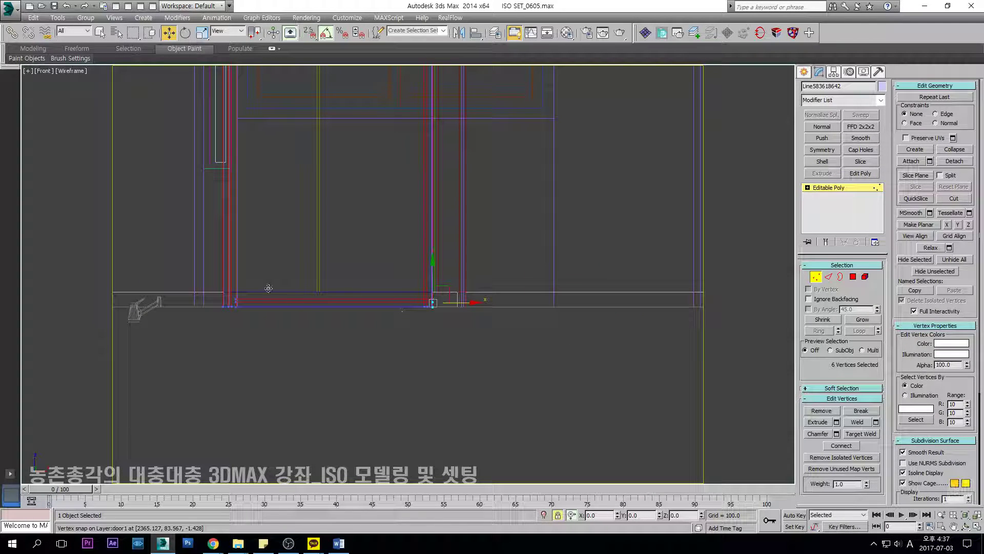
key(F3)
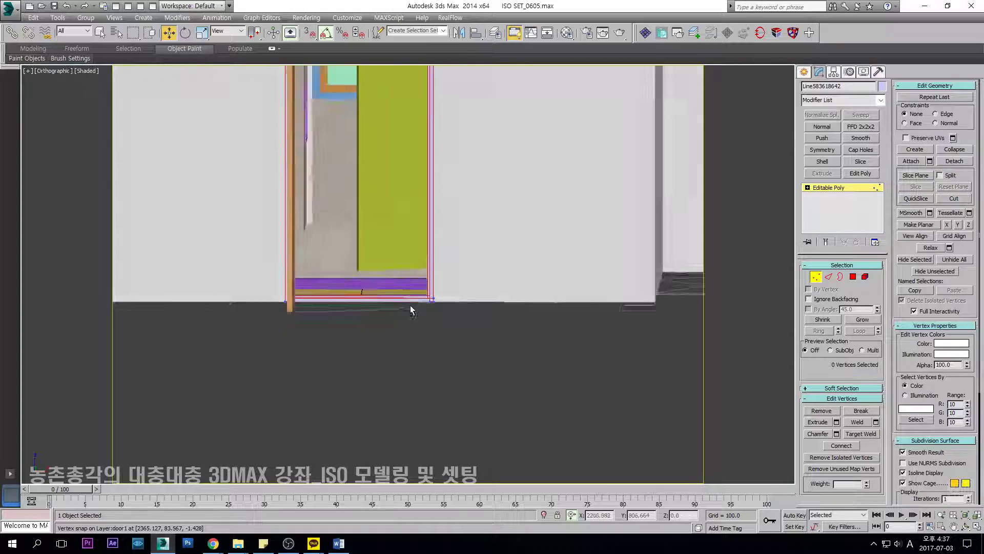
Snap the six end vertices of the horizontal door frame piece to the adjoining jamb's profile.
alt+middle_drag(413, 301, 379, 354)
scroll(307, 216, up, 8)
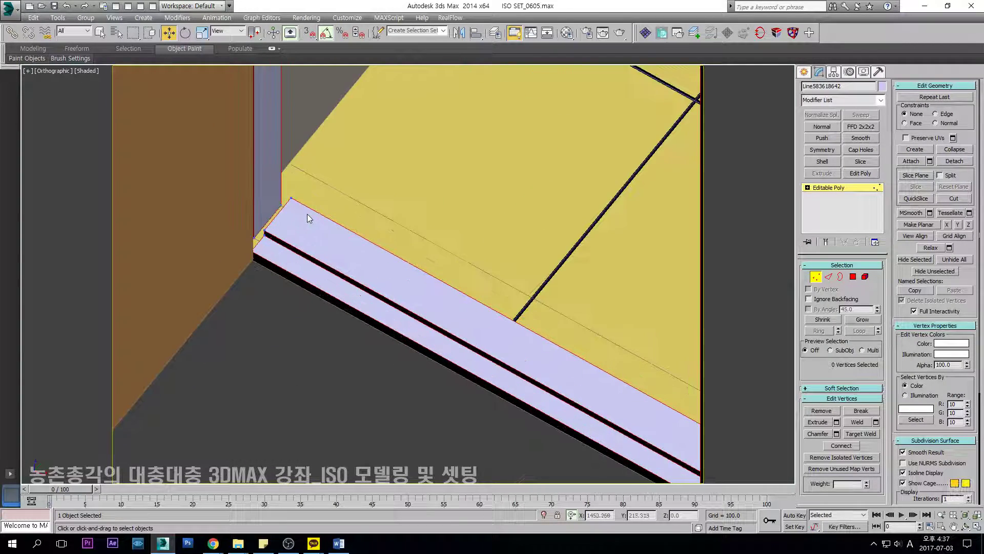
key(t)
middle_drag(212, 263, 424, 249)
key(1)
key(1)
drag(396, 156, 367, 332)
key(F3)
scroll(371, 284, up, 3)
key(s)
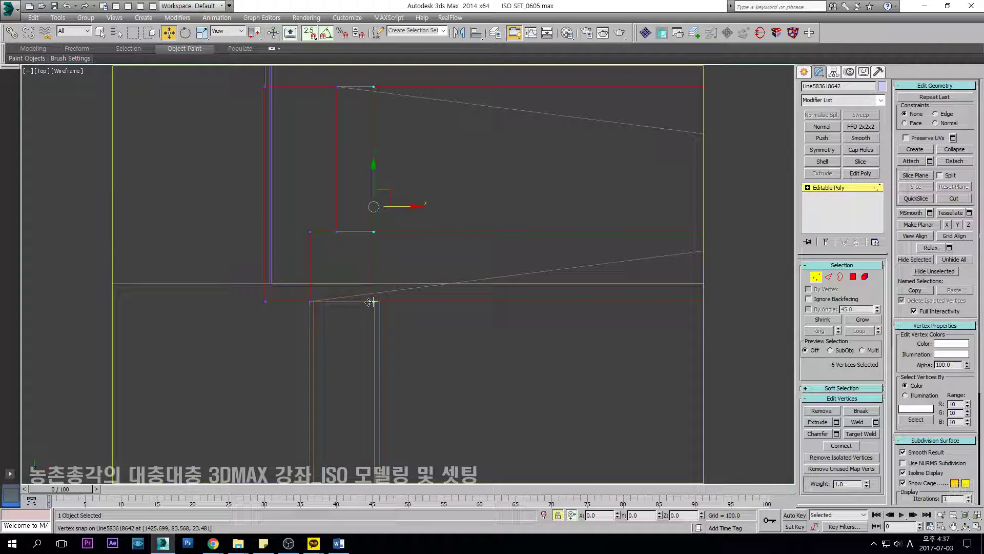
scroll(371, 303, down, 5)
key(F3)
mouse_move(263, 327)
alt+middle_down()
mouse_move(373, 263)
mouse_move(334, 279)
mouse_move(426, 248)
alt+middle_up()
scroll(374, 263, up, 4)
scroll(426, 248, down, 3)
key(1)
Check the door frame in the shaded model and view the whole apartment plan from the top in wireframe.
scroll(596, 213, down, 4)
alt+middle_drag(597, 213, 626, 208)
scroll(485, 262, up, 5)
scroll(485, 262, down, 4)
click(440, 202)
scroll(395, 189, up, 7)
scroll(395, 189, down, 7)
key(t)
key(F3)
scroll(472, 183, up, 1)
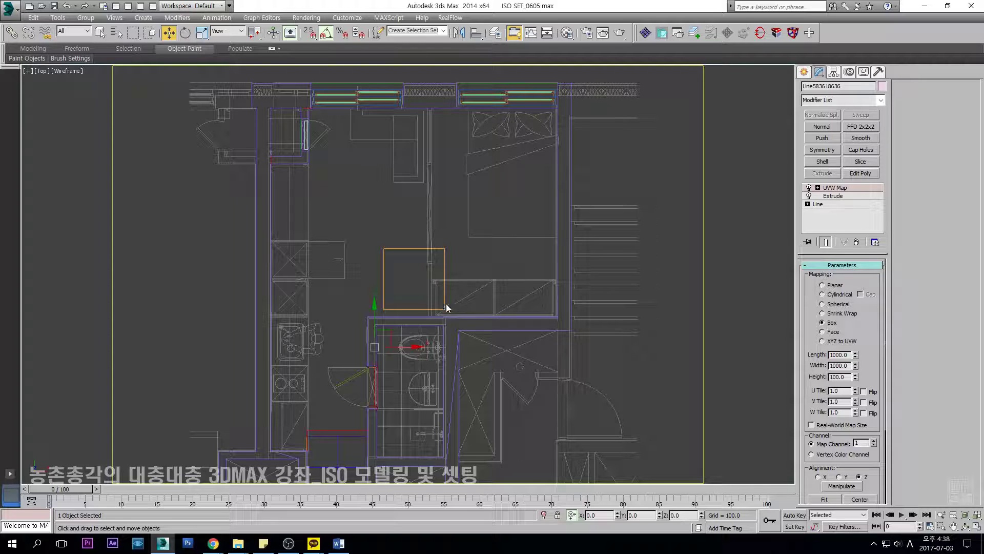
middle_drag(448, 310, 478, 300)
scroll(310, 223, down, 5)
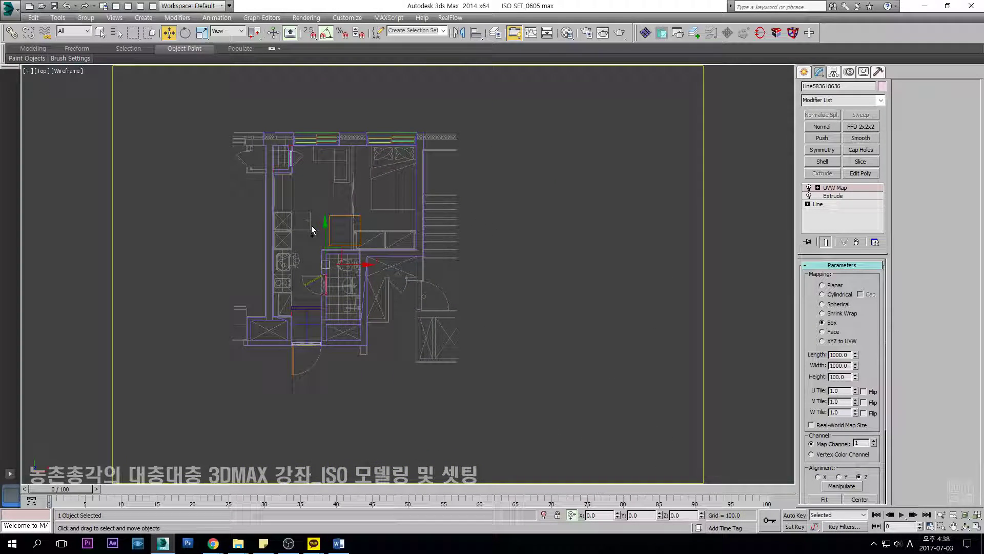
Display the built-in furniture elevation drawing in the left wireframe view.
key(alt+h)
click(580, 147)
scroll(259, 214, down, 5)
middle_drag(592, 211, 376, 222)
scroll(376, 223, up, 5)
key(ctrl)
key(l)
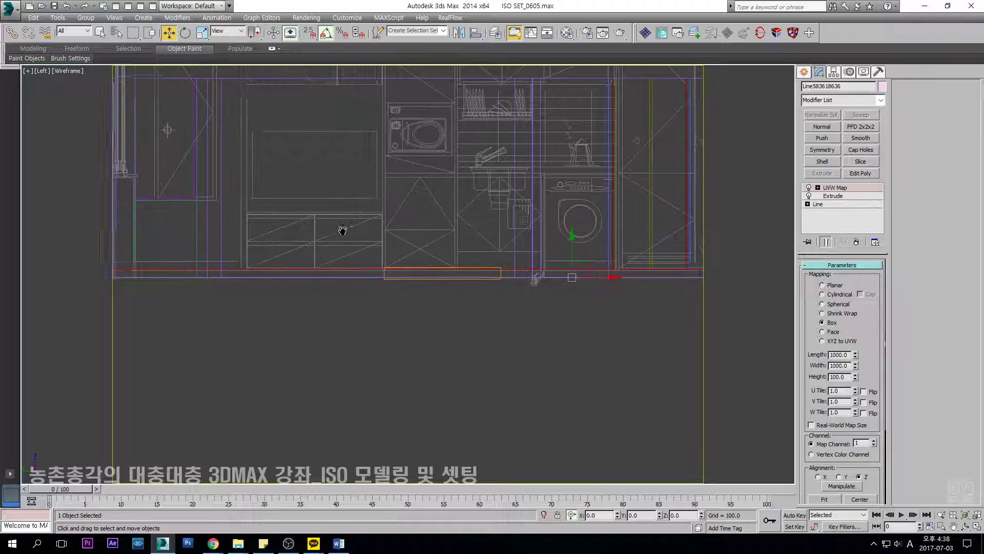
scroll(340, 231, down, 4)
middle_drag(442, 196, 409, 194)
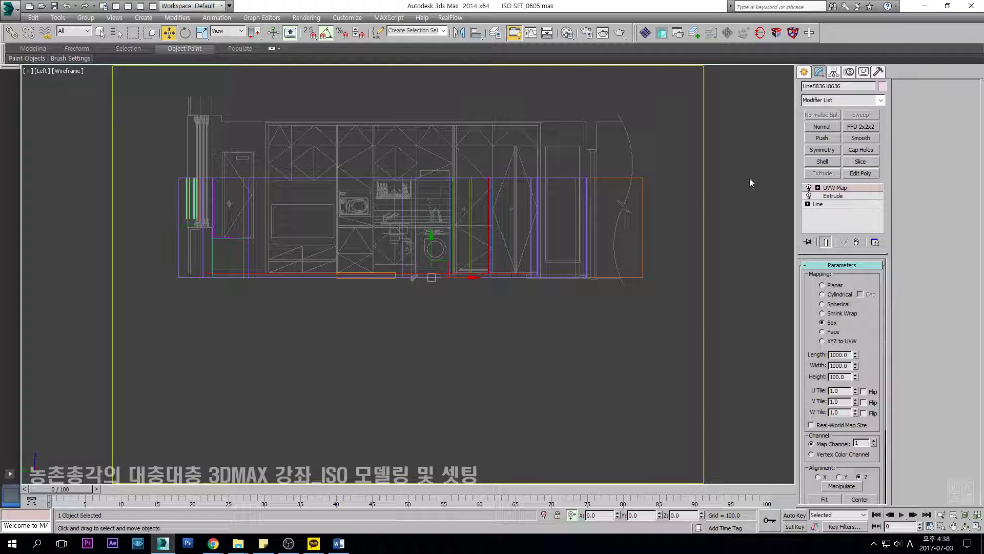
Trace a tall, narrow rectangle over the end panel beside the TV unit in the furniture elevation.
click(804, 71)
click(863, 146)
scroll(281, 154, up, 6)
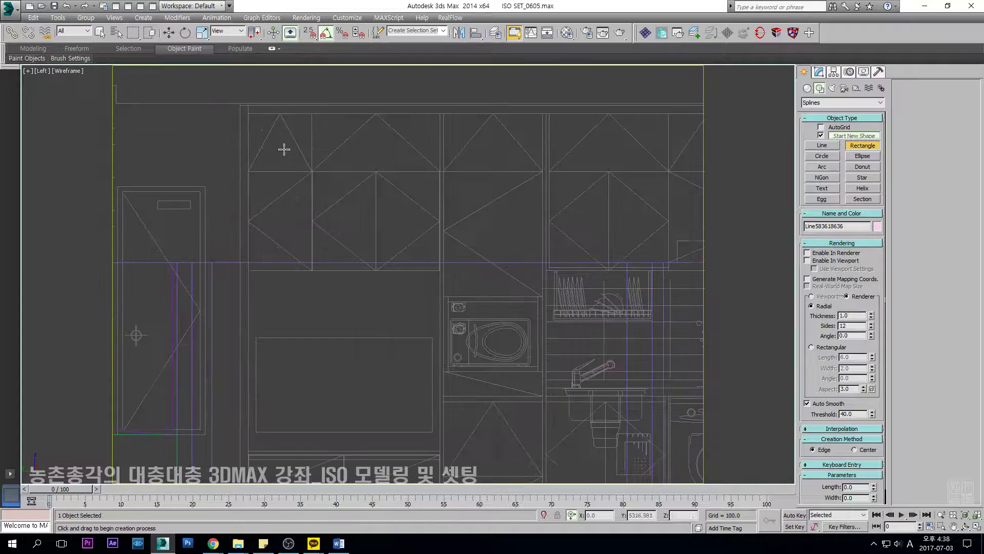
key(s)
scroll(237, 121, down, 6)
scroll(266, 275, up, 6)
mouse_move(238, 121)
mouse_down()
mouse_move(266, 275)
mouse_move(189, 288)
mouse_move(198, 277)
mouse_up()
key(s)
key(w)
middle_drag(362, 134, 355, 233)
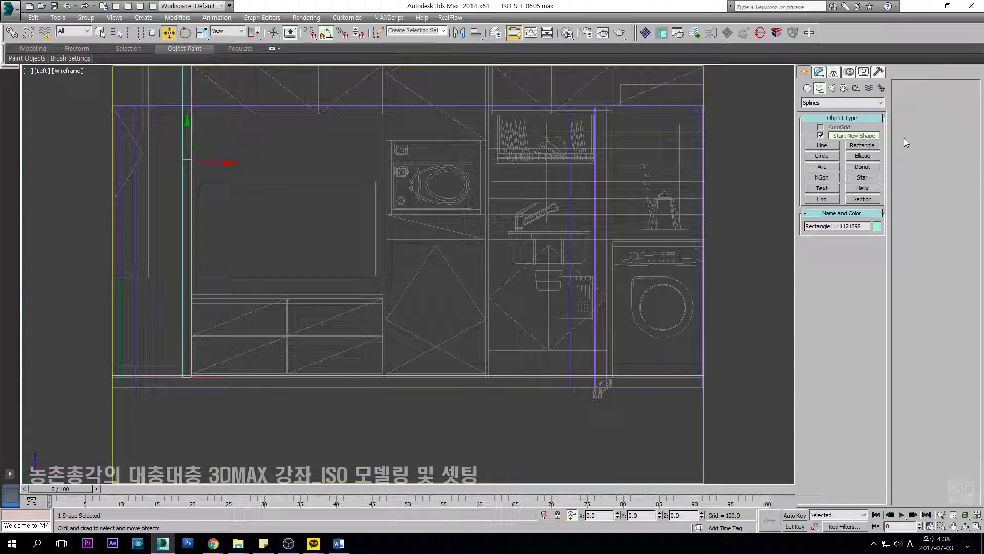
Add a 2540 by 20 rectangle to the same shape for the divider between the TV unit and the microwave column.
click(819, 72)
click(803, 72)
click(862, 146)
scroll(328, 136, up, 5)
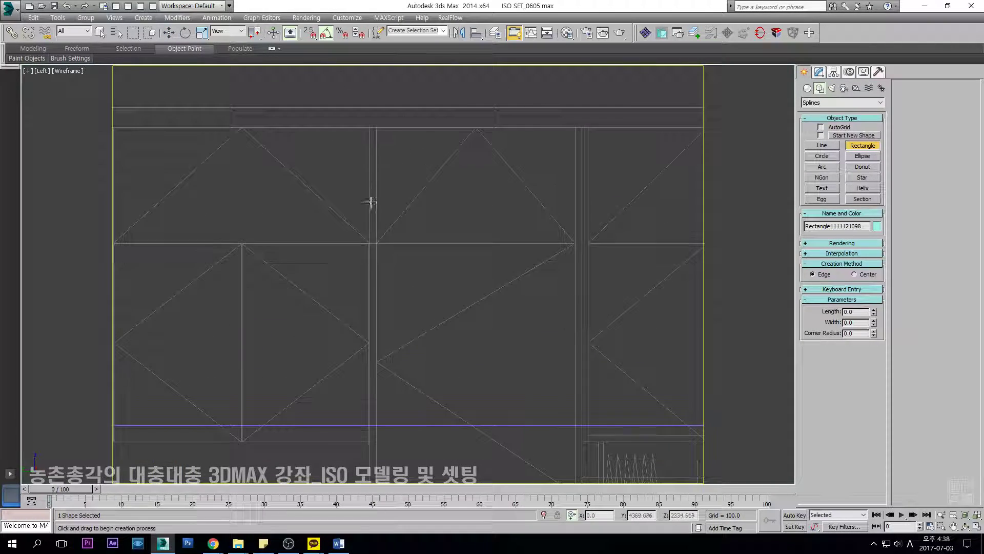
scroll(364, 114, down, 5)
drag(364, 118, 393, 355)
scroll(395, 310, up, 3)
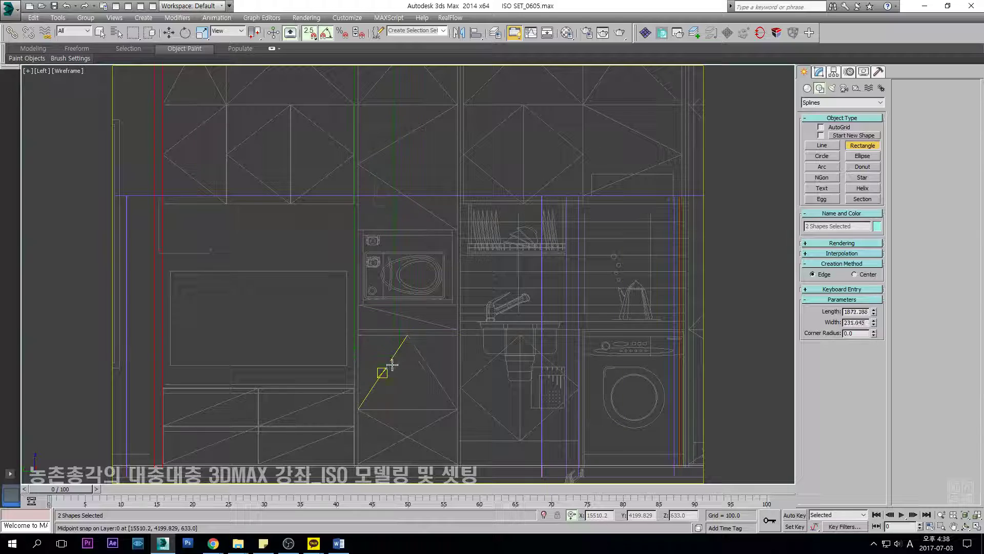
drag(361, 469, 355, 464)
scroll(360, 472, up, 4)
scroll(357, 463, up, 2)
scroll(376, 430, down, 6)
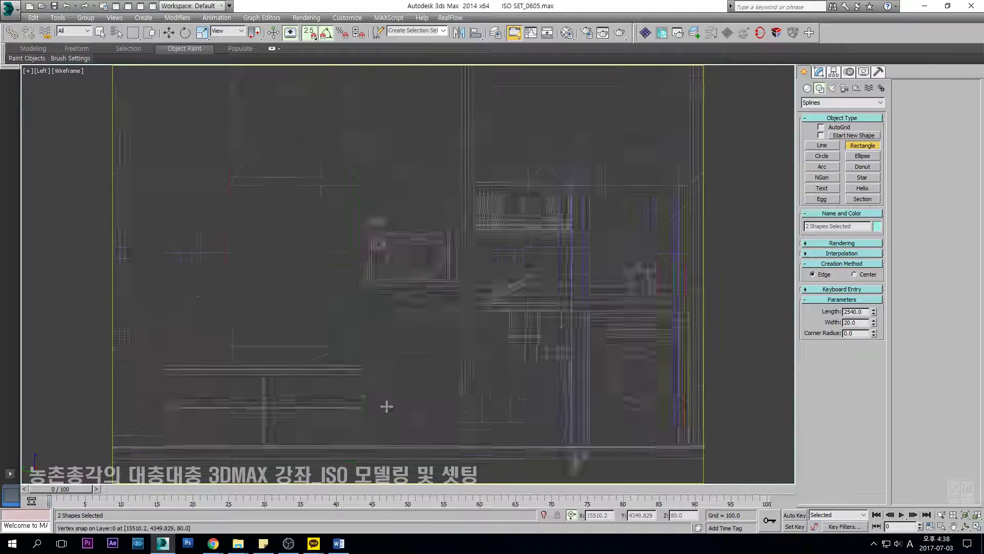
Add a full-height rectangle to the shape for the divider between the microwave column and the sink cabinets.
scroll(420, 168, up, 2)
middle_drag(420, 174, 417, 150)
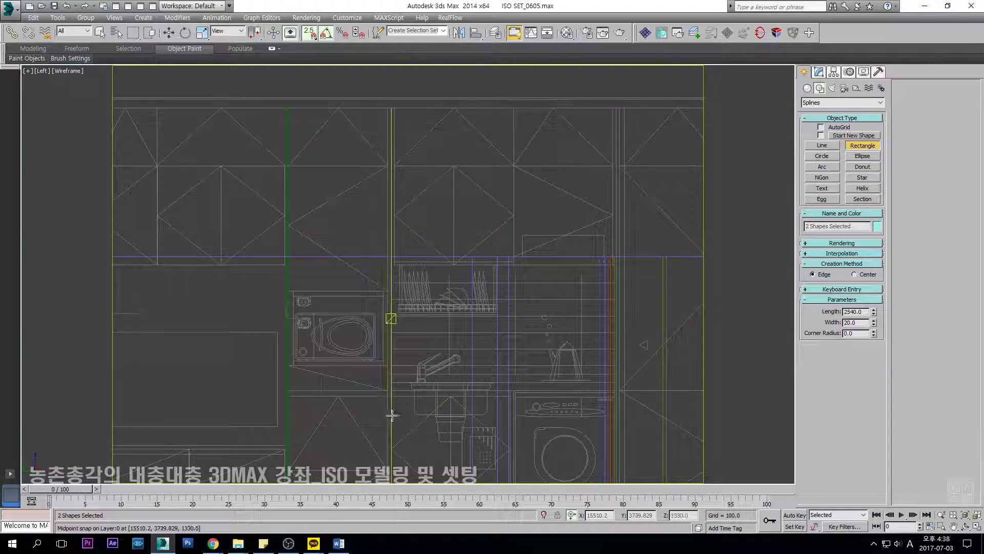
middle_drag(398, 417, 383, 272)
scroll(374, 314, down, 3)
drag(383, 387, 363, 152)
scroll(376, 139, up, 4)
Add a 2540 by 40 rectangle to the shape for the upright beside the washing machine.
scroll(375, 151, down, 4)
scroll(437, 140, up, 2)
middle_drag(497, 162, 447, 118)
scroll(479, 202, down, 3)
drag(447, 99, 472, 354)
scroll(479, 202, up, 4)
scroll(424, 347, up, 3)
scroll(470, 272, down, 5)
scroll(582, 168, up, 3)
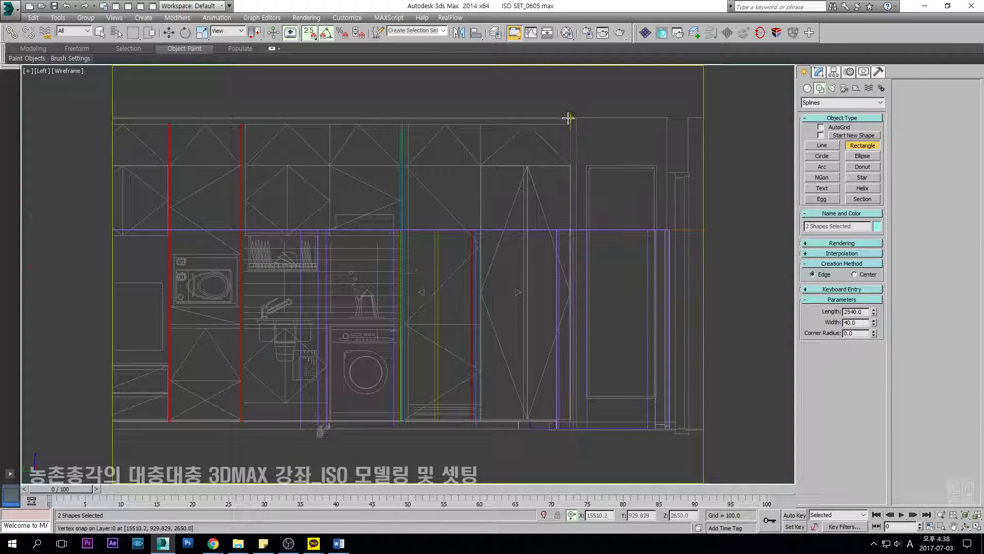
Trace the last full-height panel beyond the tall double-door closet into the same shape and extrude all uprights 1700.
drag(582, 157, 575, 430)
key(s)
key(w)
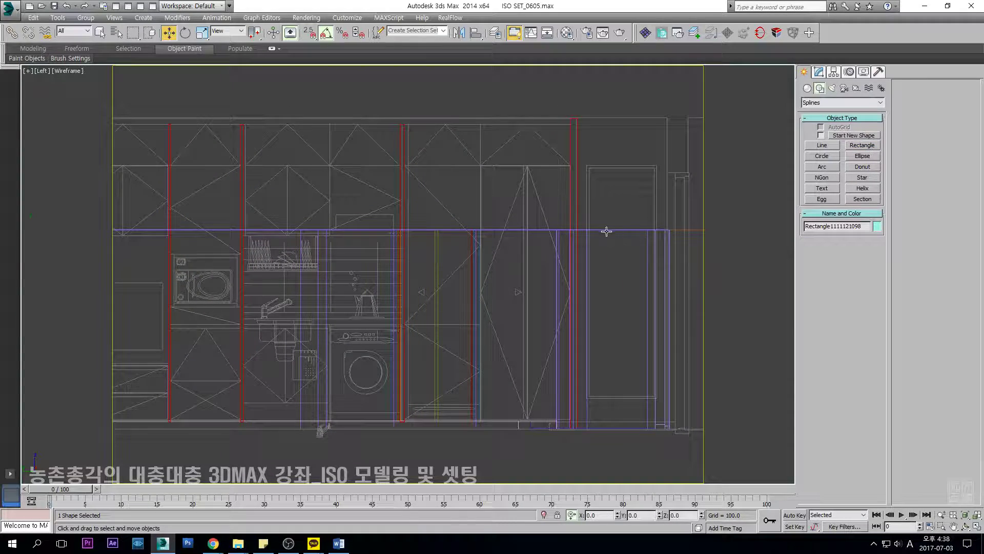
scroll(607, 241, down, 3)
click(819, 71)
click(822, 173)
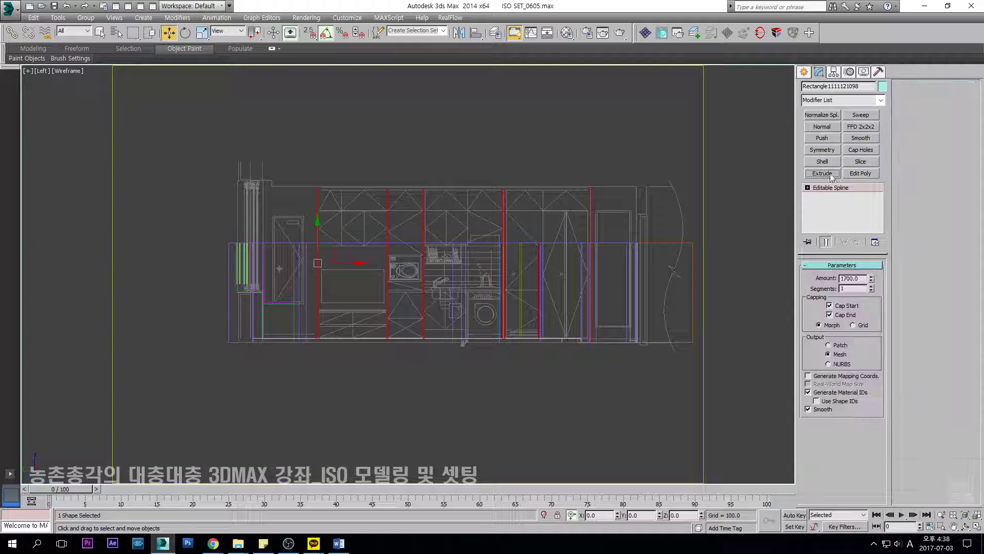
Snap the extruded uprights onto the cabinet front line of the floor plan in the top view.
key(t)
scroll(424, 265, down, 5)
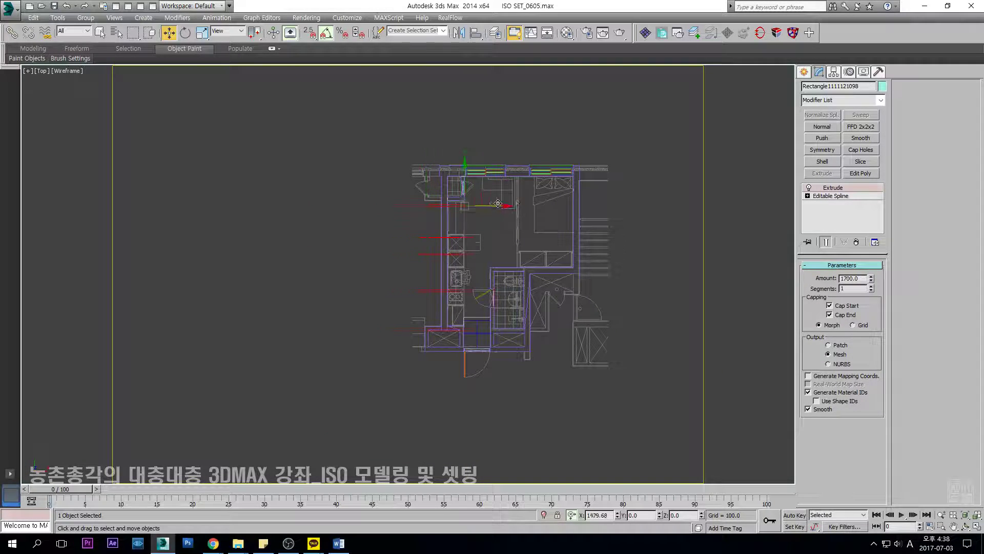
scroll(471, 196, up, 4)
scroll(471, 196, up, 3)
key(s)
scroll(413, 207, up, 4)
mouse_move(419, 208)
mouse_down()
mouse_move(412, 235)
mouse_move(409, 214)
mouse_up()
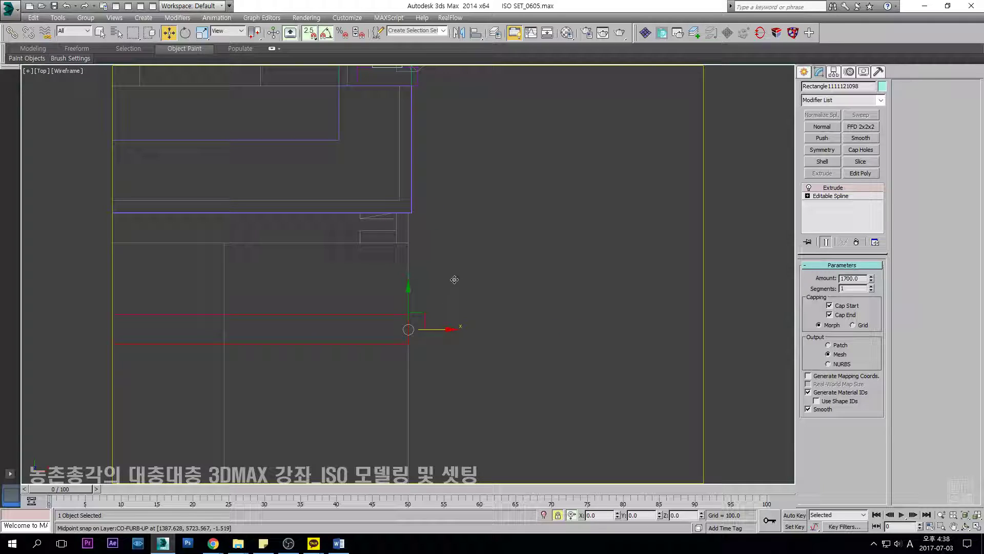
scroll(408, 339, down, 9)
middle_drag(413, 313, 444, 194)
Convert the uprights to an Editable Poly and snap their back vertices to the wall line.
key(alt+e)
key(1)
drag(394, 149, 279, 522)
key(s)
scroll(339, 192, up, 4)
drag(379, 247, 578, 200)
scroll(579, 199, down, 4)
key(1)
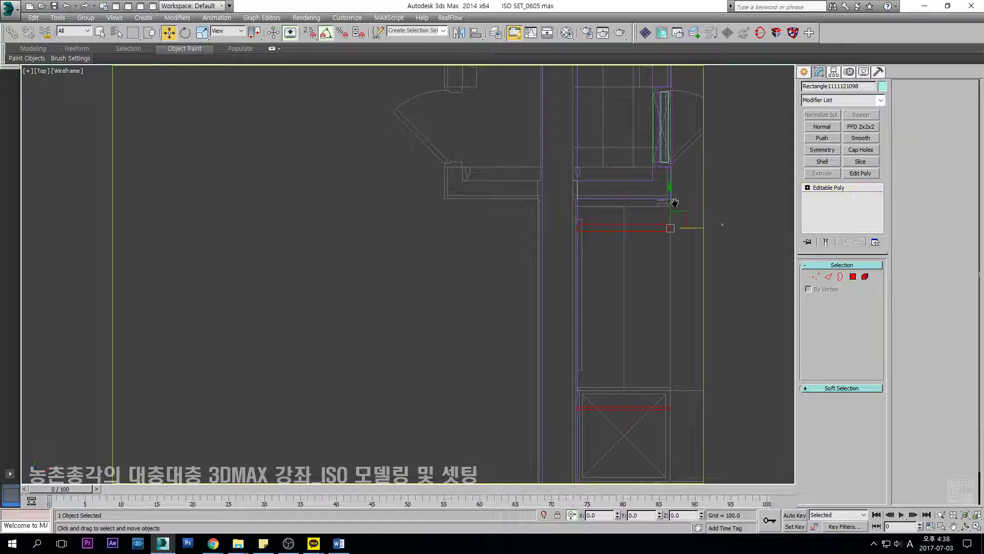
Trace a long rectangle over the horizontal strip above the upper cabinets in the left view elevation.
scroll(409, 235, up, 2)
key(l)
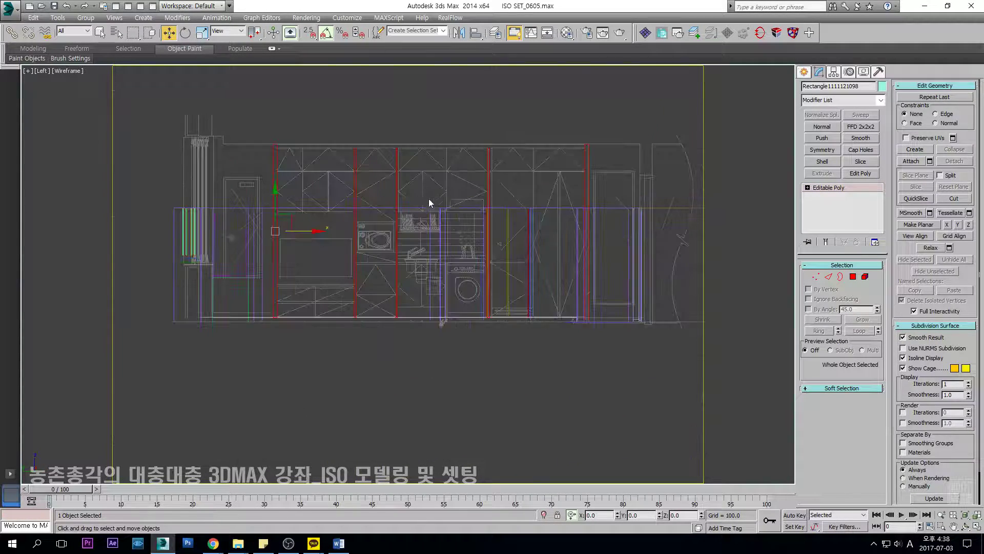
click(804, 71)
click(863, 145)
scroll(301, 165, up, 4)
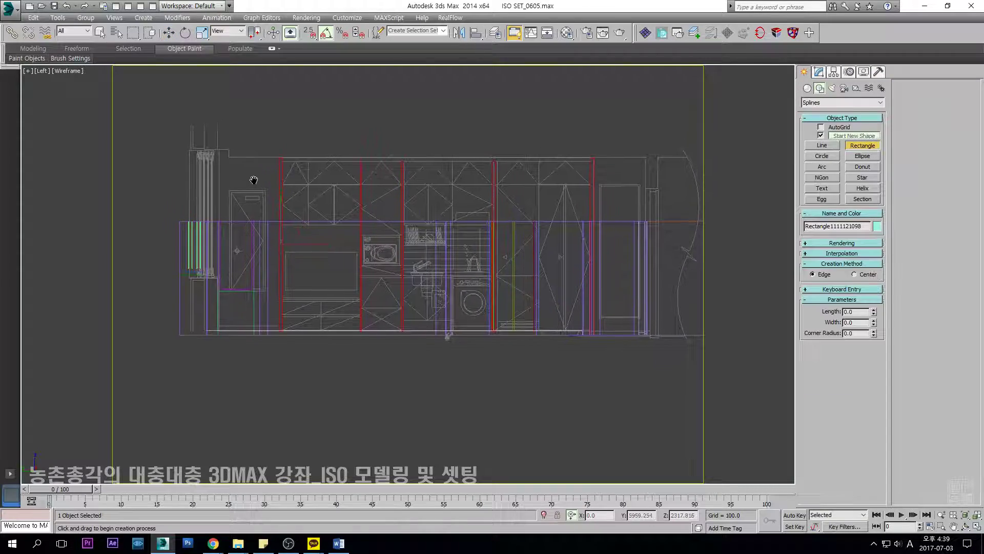
key(s)
scroll(263, 179, down, 4)
drag(257, 180, 504, 159)
scroll(590, 179, up, 4)
Adjust the end vertices at both ends of the strip rectangle with relative X offsets.
key(w)
scroll(517, 161, down, 3)
key(1)
drag(554, 137, 506, 177)
scroll(508, 177, up, 4)
middle_drag(478, 149, 561, 204)
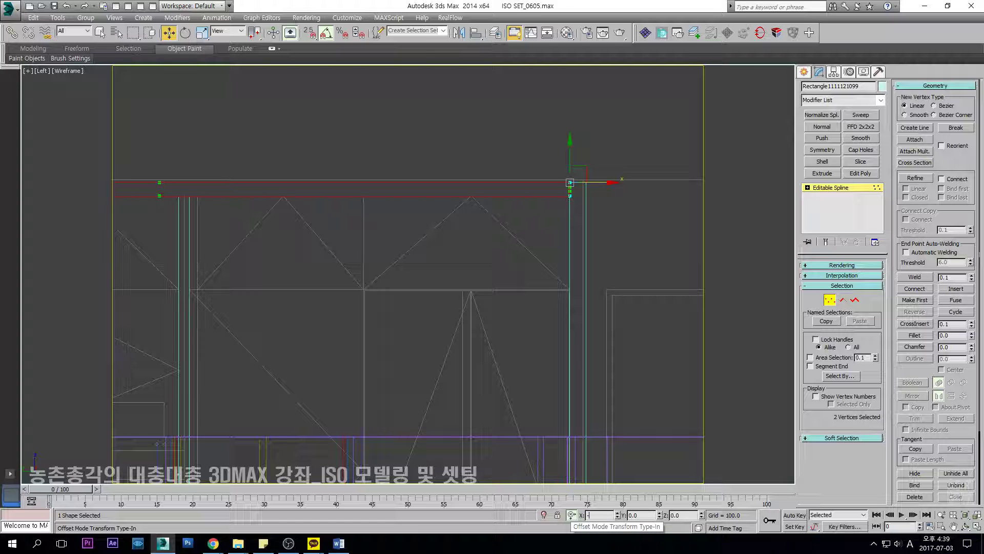
middle_drag(244, 236, 648, 278)
middle_drag(301, 229, 548, 205)
scroll(548, 205, down, 3)
middle_drag(329, 162, 445, 170)
drag(445, 171, 309, 279)
scroll(391, 241, up, 4)
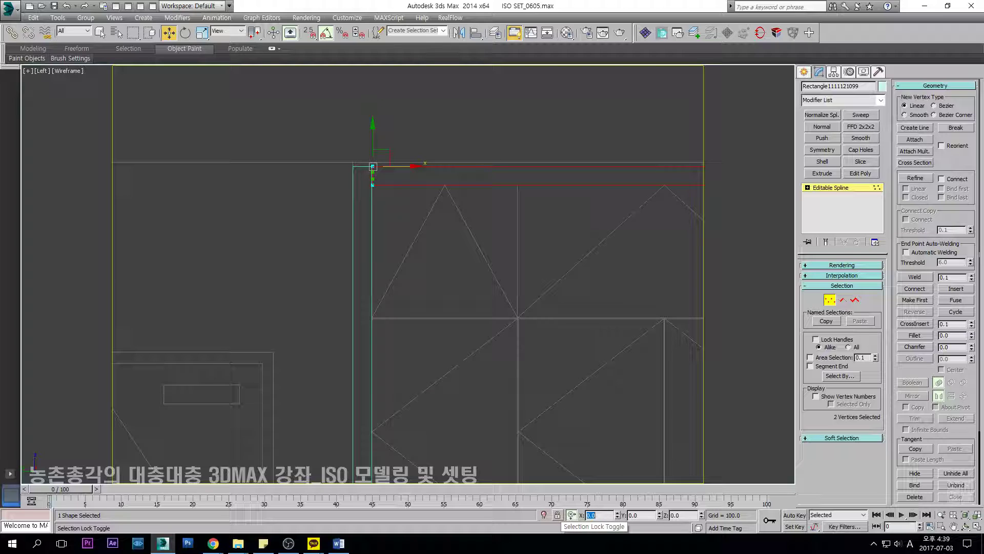
Extrude the strip rectangle and snap it into place along the cabinet front in the top view.
click(830, 189)
middle_drag(543, 246, 365, 249)
scroll(365, 250, down, 2)
click(823, 175)
key(t)
scroll(510, 248, down, 3)
scroll(510, 266, up, 3)
scroll(522, 132, up, 4)
key(s)
drag(512, 153, 633, 149)
key(s)
Convert the strip to an Editable Poly and snap the vertices along one long side to set its depth.
scroll(584, 148, down, 4)
key(alt+e)
key(1)
drag(556, 119, 603, 330)
key(space)
scroll(556, 325, up, 3)
key(s)
key(F3)
alt+middle_drag(616, 357, 613, 269)
click(822, 189)
Trace a 350 by 384.656 rectangle over the first upper cabinet door beside the end panel in the elevation.
key(l)
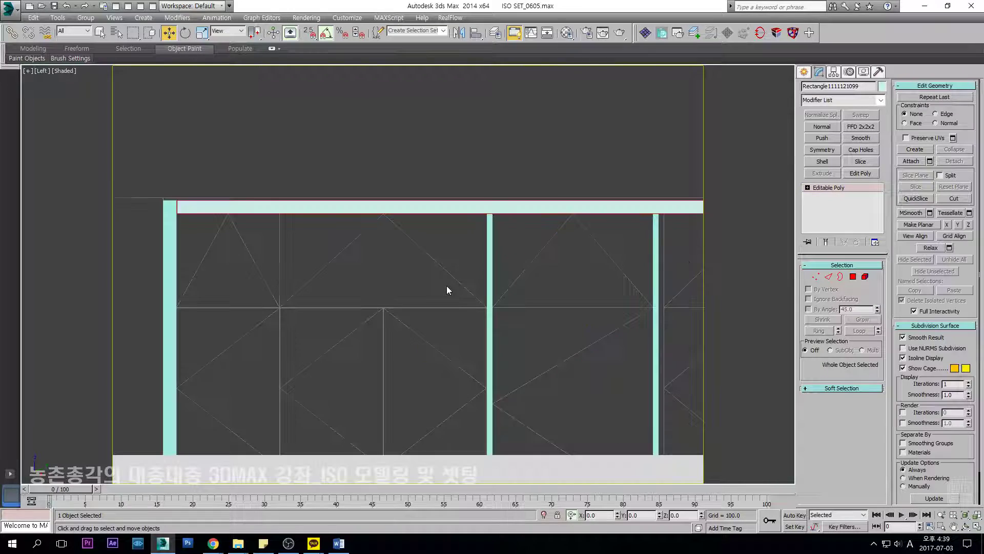
scroll(447, 285, down, 3)
scroll(442, 240, up, 3)
key(F3)
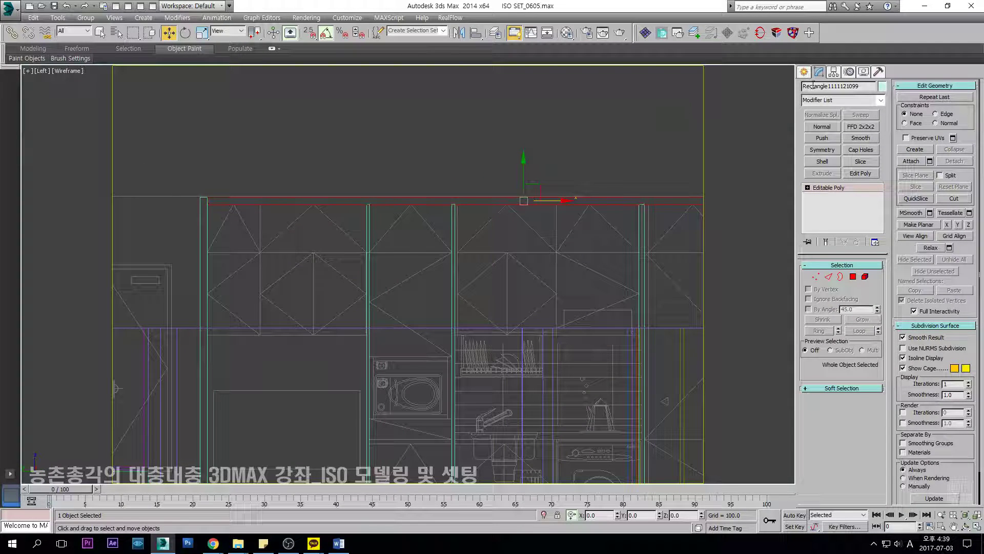
click(803, 71)
scroll(245, 242, up, 2)
scroll(194, 272, up, 2)
scroll(188, 272, down, 3)
drag(189, 273, 260, 201)
scroll(290, 254, up, 4)
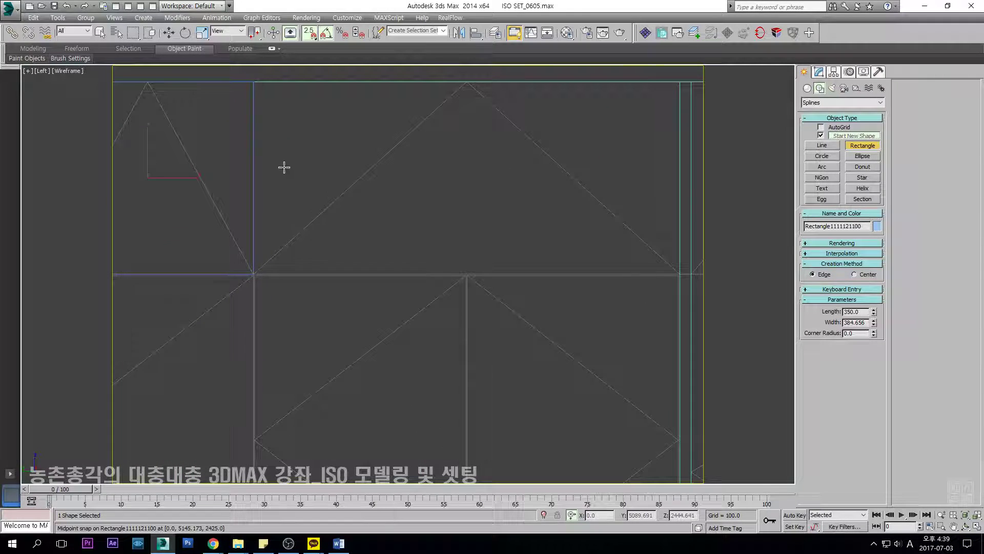
scroll(292, 281, down, 3)
key(w)
key(s)
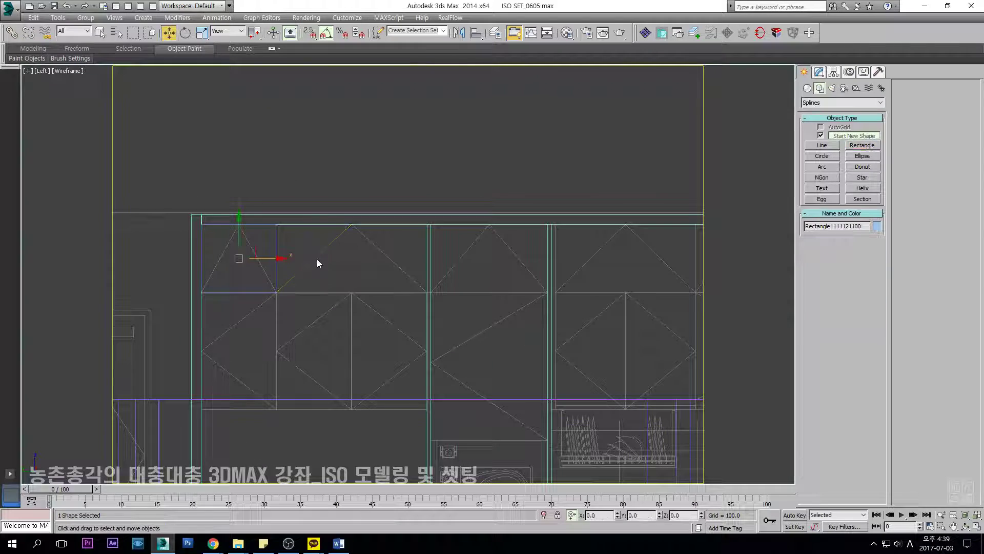
Convert the first door rectangle to an Editable Spline and snap a copy of it beside the original in the upper door row.
key(1)
scroll(258, 260, up, 2)
key(alt+s)
key(3)
drag(326, 257, 452, 232)
drag(367, 184, 172, 429)
scroll(238, 469, up, 6)
scroll(212, 418, down, 7)
Stretch the copied upper door's free side edge across to the next upright.
key(2)
click(505, 301)
scroll(477, 312, down, 4)
scroll(490, 323, up, 2)
middle_drag(505, 402, 395, 355)
scroll(372, 334, up, 3)
scroll(370, 334, down, 5)
drag(372, 333, 543, 345)
scroll(510, 333, up, 3)
scroll(527, 328, up, 4)
key(s)
scroll(470, 330, down, 8)
middle_drag(411, 336, 439, 259)
Copy the wide upper door outline down and snap it directly beneath the original.
key(3)
drag(445, 188, 455, 249)
scroll(398, 240, up, 8)
drag(337, 309, 330, 222)
Snap the side edge of the lower copy to the centre line between the two lower doors in the elevation.
key(2)
scroll(531, 269, down, 6)
click(567, 275)
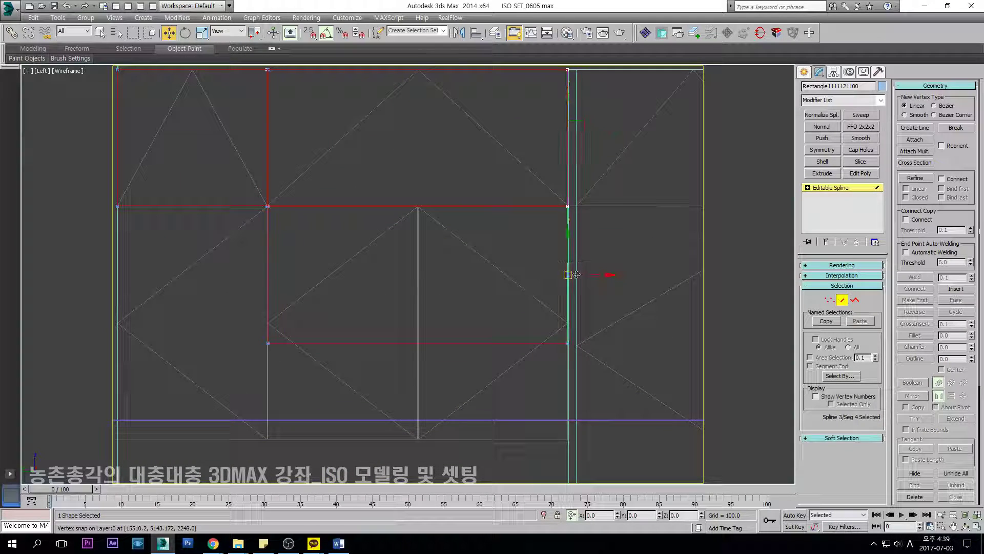
scroll(409, 221, up, 7)
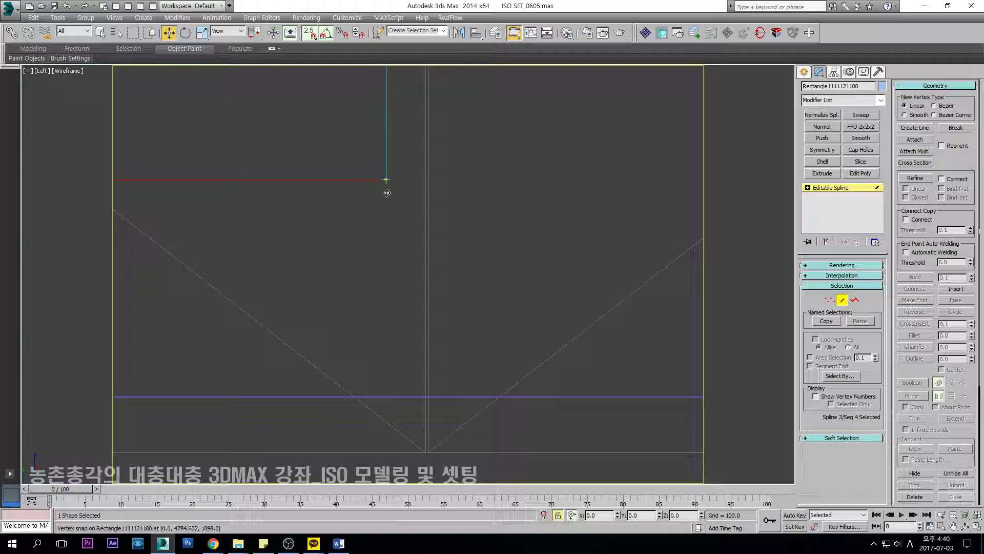
drag(380, 431, 422, 449)
Extend the lower door's bottom edge down to the door's lower line in the elevation drawing.
key(2)
drag(306, 124, 273, 203)
scroll(306, 221, down, 6)
middle_drag(307, 219, 406, 204)
key(2)
drag(378, 156, 349, 231)
scroll(310, 212, up, 2)
key(space)
key(s)
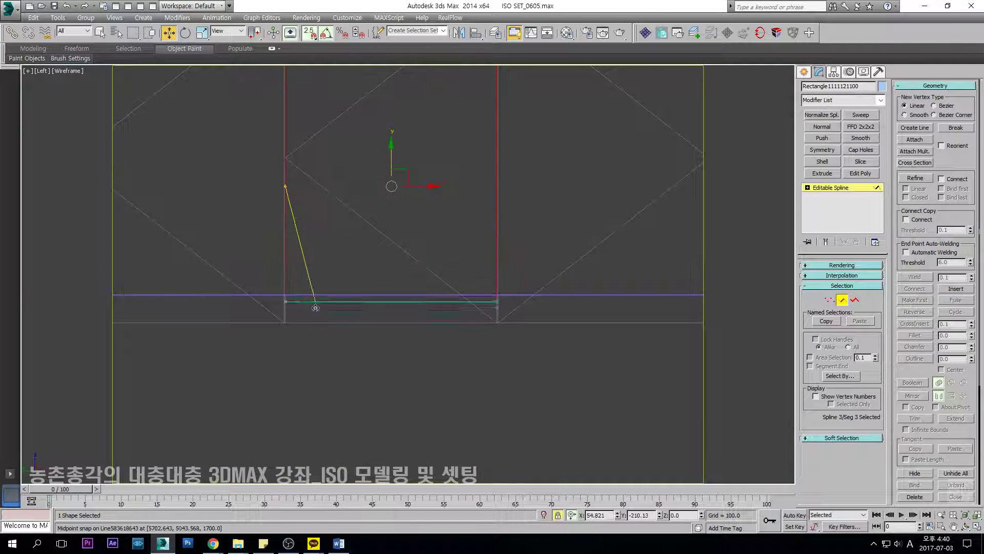
key(s)
key(space)
Copy the lower door outline sideways and snap it against the centre line as the second door of the pair.
scroll(405, 239, down, 5)
middle_drag(424, 215, 395, 258)
key(3)
drag(468, 224, 513, 238)
scroll(443, 166, up, 6)
key(s)
drag(413, 123, 340, 125)
key(s)
key(space)
scroll(342, 127, down, 5)
middle_drag(369, 193, 476, 192)
Snap the outer side edge of the second lower door to the adjacent upright.
scroll(485, 169, up, 3)
key(2)
scroll(383, 192, down, 4)
middle_drag(383, 192, 448, 245)
scroll(468, 200, up, 6)
drag(483, 478, 464, 478)
scroll(451, 158, up, 5)
key(space)
Copy a lower door outline beneath the narrow first upper door, snap it into place and finish the spline editing.
scroll(431, 144, down, 5)
middle_drag(432, 143, 699, 100)
scroll(539, 169, down, 3)
key(3)
middle_drag(538, 168, 584, 150)
shift+drag(619, 233, 334, 232)
scroll(252, 131, up, 5)
middle_drag(193, 108, 206, 174)
scroll(621, 151, up, 3)
key(space)
key(s)
drag(613, 179, 514, 174)
scroll(310, 244, down, 3)
middle_drag(310, 244, 409, 217)
scroll(391, 220, down, 5)
scroll(391, 219, up, 4)
scroll(417, 251, down, 4)
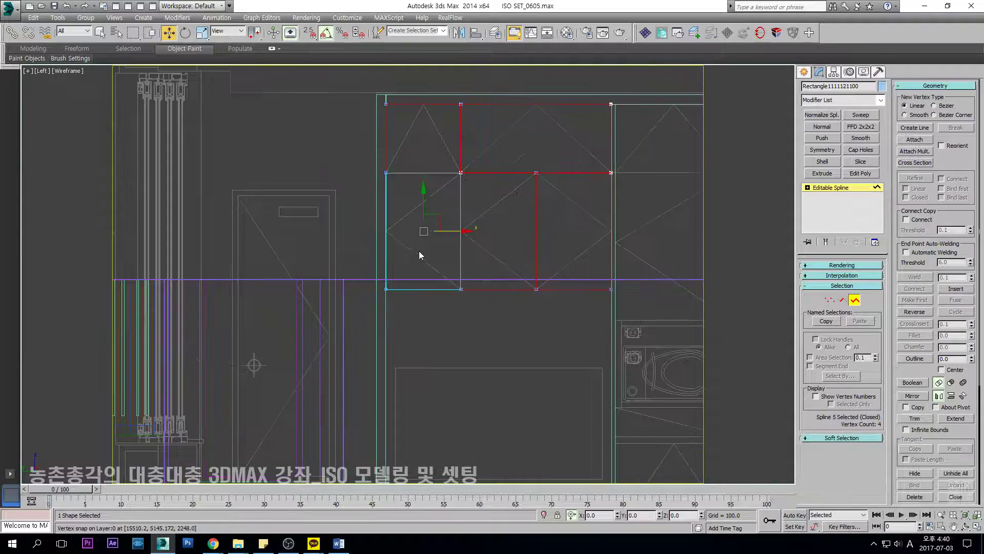
middle_drag(417, 251, 338, 202)
click(840, 191)
Trace a thin rectangle over the top board of the low TV cabinet between the uprights and convert it to an Editable Spline.
middle_drag(526, 283, 484, 222)
scroll(485, 221, down, 2)
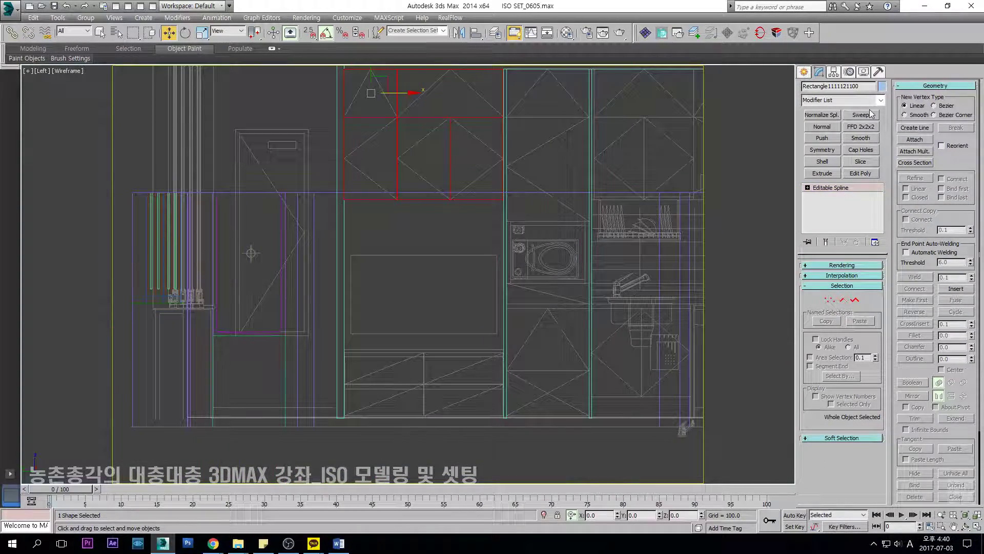
click(803, 72)
click(863, 145)
scroll(378, 288, up, 4)
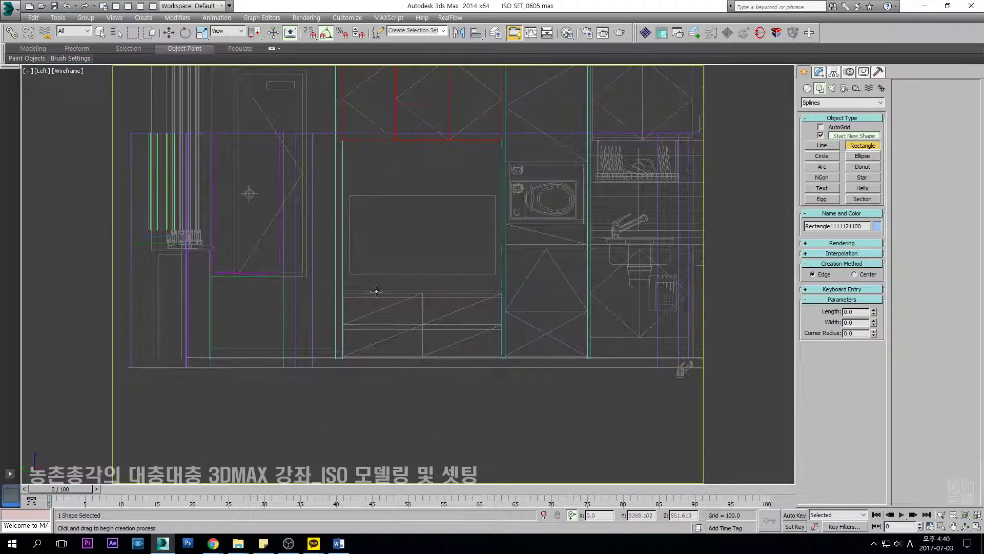
key(s)
scroll(280, 285, down, 3)
drag(280, 286, 380, 313)
scroll(456, 275, up, 4)
scroll(382, 310, down, 5)
key(s)
key(w)
key(alt+e)
mouse_move(387, 300)
middle_down()
mouse_move(655, 258)
mouse_move(642, 270)
middle_up()
key(3)
middle_drag(429, 290, 405, 279)
Trace a rectangle over the first upper drawer front under the top board and convert it to an Editable Spline.
click(804, 73)
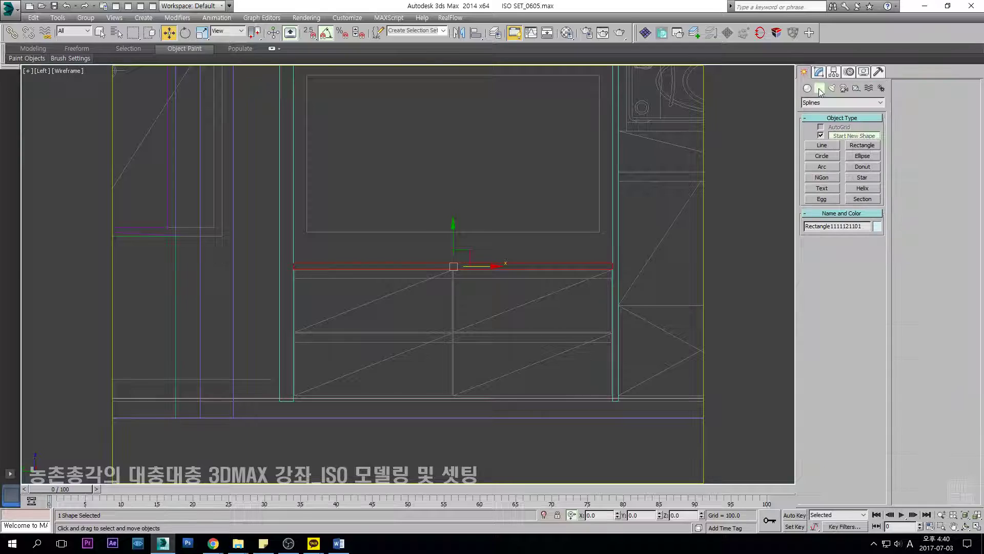
click(872, 149)
scroll(257, 261, up, 3)
key(s)
drag(257, 262, 580, 368)
key(s)
key(w)
middle_drag(603, 301, 536, 292)
key(alt+e)
Snap the drawer rectangle's outer side edge to the drawer outline beside the upright in the elevation.
key(3)
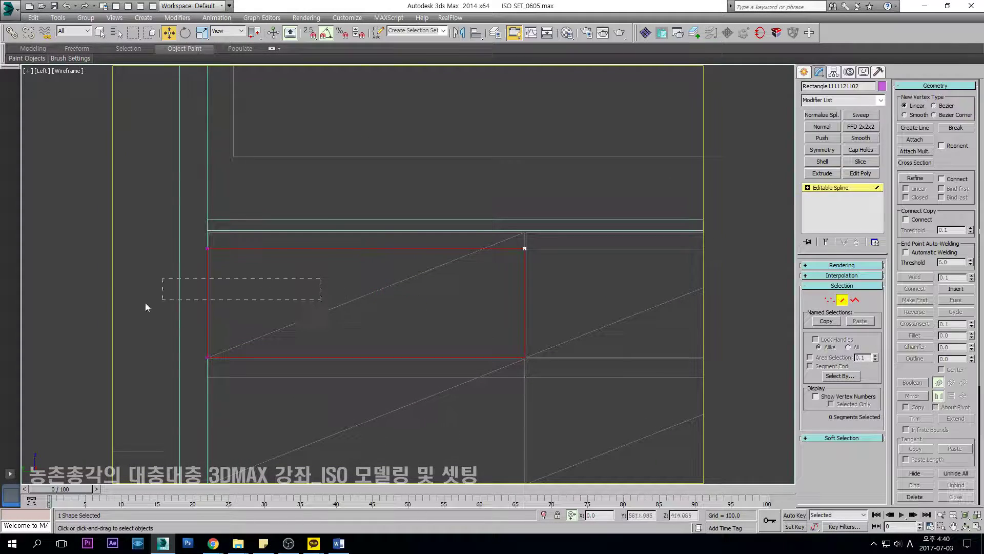
drag(238, 303, 259, 302)
key(s)
scroll(215, 254, up, 3)
drag(252, 240, 203, 192)
scroll(251, 230, down, 3)
Copy the drawer front outline sideways and snap it to the second upper drawer in the elevation.
key(3)
click(548, 277)
middle_drag(491, 295, 285, 287)
scroll(284, 286, down, 1)
shift+drag(250, 283, 507, 271)
scroll(351, 245, up, 3)
key(s)
drag(376, 253, 291, 220)
key(s)
scroll(341, 243, down, 3)
scroll(544, 269, up, 2)
middle_drag(562, 267, 523, 268)
scroll(522, 264, down, 3)
scroll(510, 280, up, 4)
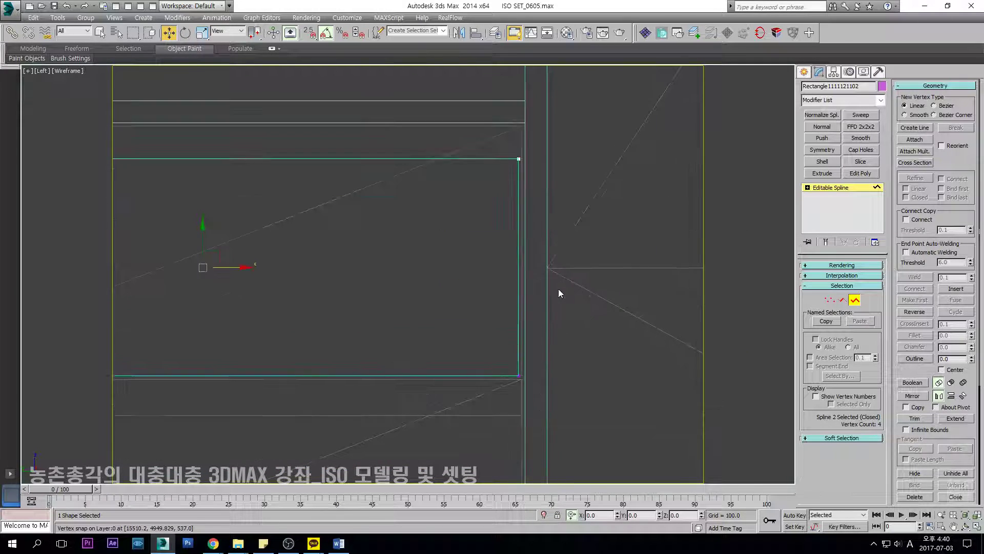
Stretch the second drawer front's outer side edge to the end of the drawer outline in the elevation.
key(2)
click(519, 358)
scroll(523, 370, up, 3)
key(space)
key(s)
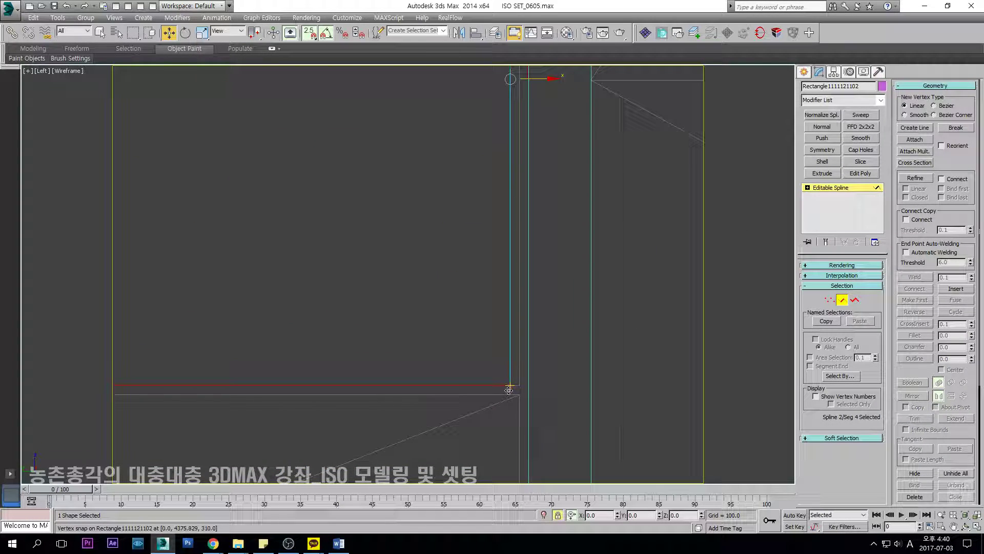
drag(516, 390, 516, 391)
scroll(517, 379, down, 9)
key(s)
key(space)
middle_drag(494, 323, 522, 284)
Copy both upper drawer fronts down and snap them onto the lower drawer row.
key(3)
click(451, 306)
ctrl+click(353, 306)
mouse_move(311, 253)
shift+mouse_down()
mouse_move(321, 330)
mouse_move(350, 283)
shift+mouse_up()
scroll(397, 322, up, 6)
key(space)
key(s)
scroll(353, 284, down, 6)
key(s)
key(space)
Snap the bottom edges of both lower drawer fronts to the drawer line in the elevation and finish the spline editing.
middle_drag(397, 354, 398, 301)
scroll(370, 304, up, 3)
key(2)
click(380, 312)
ctrl+click(303, 312)
scroll(349, 310, up, 7)
key(space)
key(s)
drag(297, 333, 351, 301)
click(834, 189)
scroll(463, 224, down, 7)
middle_drag(505, 236, 505, 271)
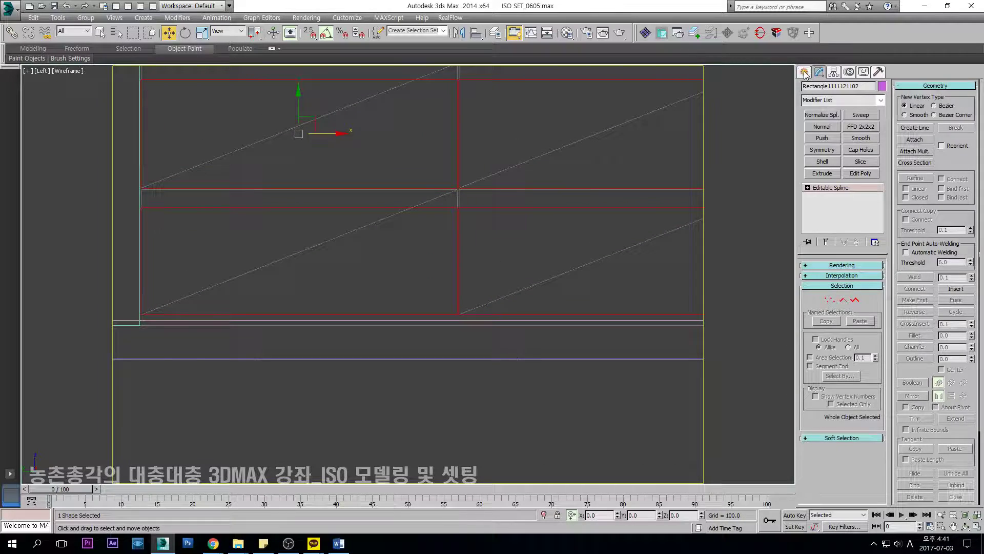
Extrude the upper cabinet door outlines above the TV by 10.
click(805, 73)
click(863, 146)
scroll(334, 248, down, 10)
key(w)
click(391, 164)
click(820, 73)
click(822, 174)
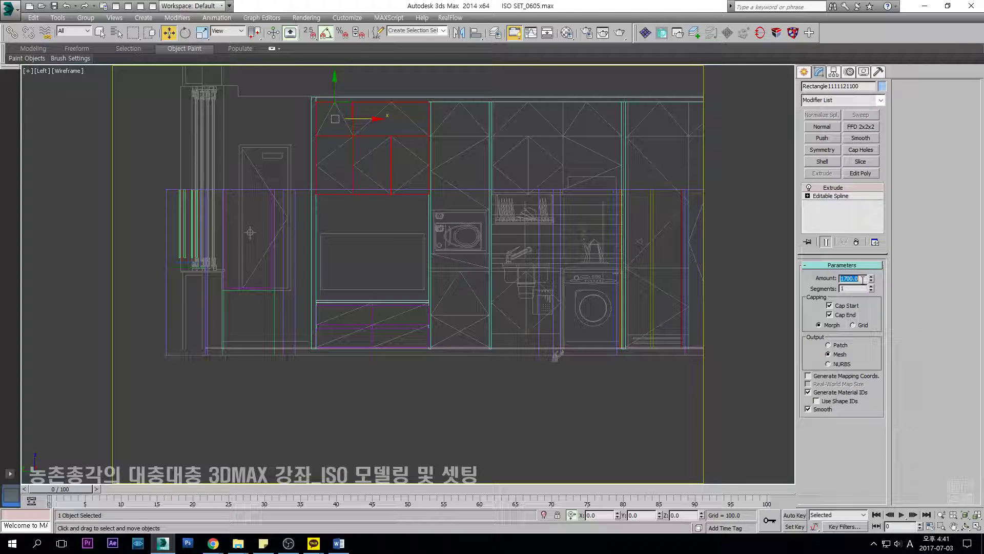
Align the extruded upper door panels with the cabinet's front line in the top view using snapping.
key(t)
middle_drag(492, 213, 585, 229)
scroll(584, 228, down, 1)
middle_drag(460, 219, 397, 225)
scroll(405, 221, down, 1)
scroll(411, 219, up, 1)
scroll(448, 205, up, 3)
scroll(411, 217, down, 3)
scroll(465, 202, up, 5)
key(s)
drag(553, 161, 584, 152)
key(s)
scroll(400, 191, down, 5)
key(space)
Extrude the TV cabinet's drawer fronts and top board outlines by 10 and snap them to the cabinet's front line in the top view.
drag(297, 195, 213, 225)
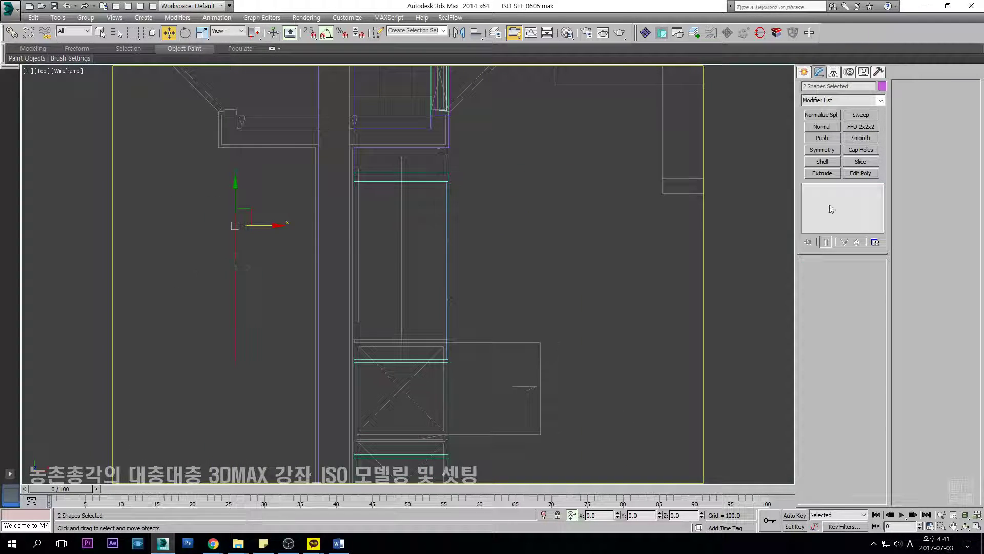
click(822, 173)
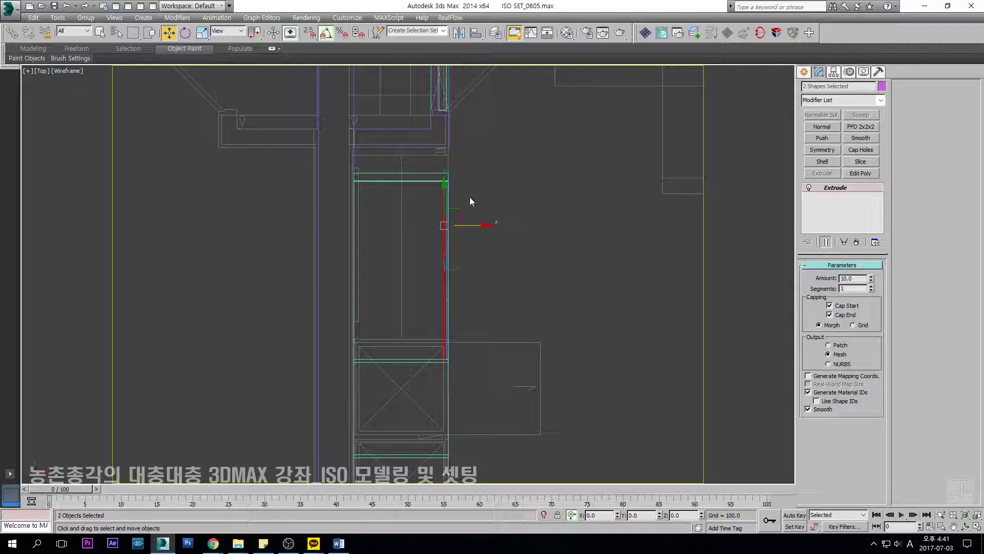
scroll(477, 211, up, 5)
drag(480, 214, 482, 214)
key(s)
scroll(480, 215, down, 5)
key(space)
Select only the TV cabinet's top board above the drawers and set its extrusion amount to 700.
key(l)
scroll(455, 237, down, 3)
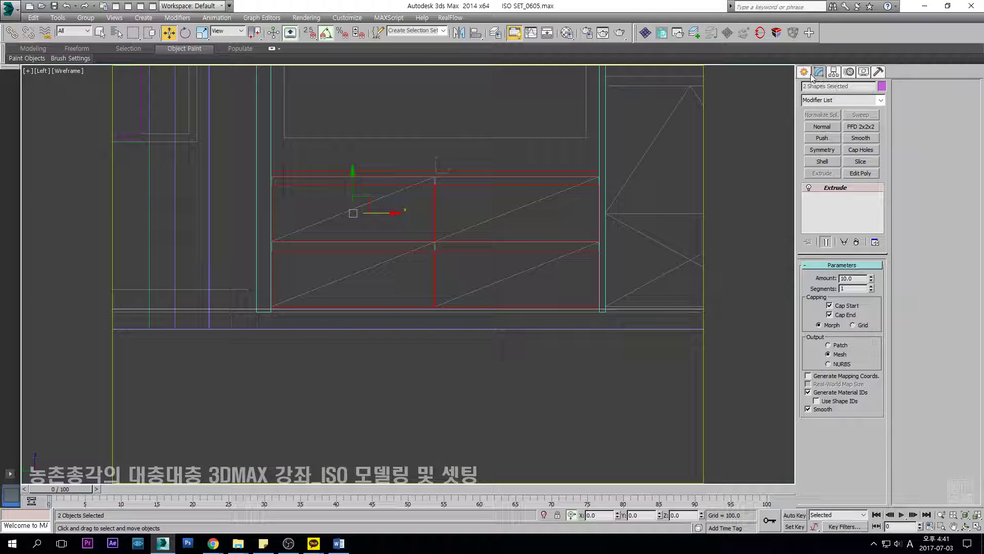
click(804, 71)
click(862, 145)
scroll(388, 196, up, 2)
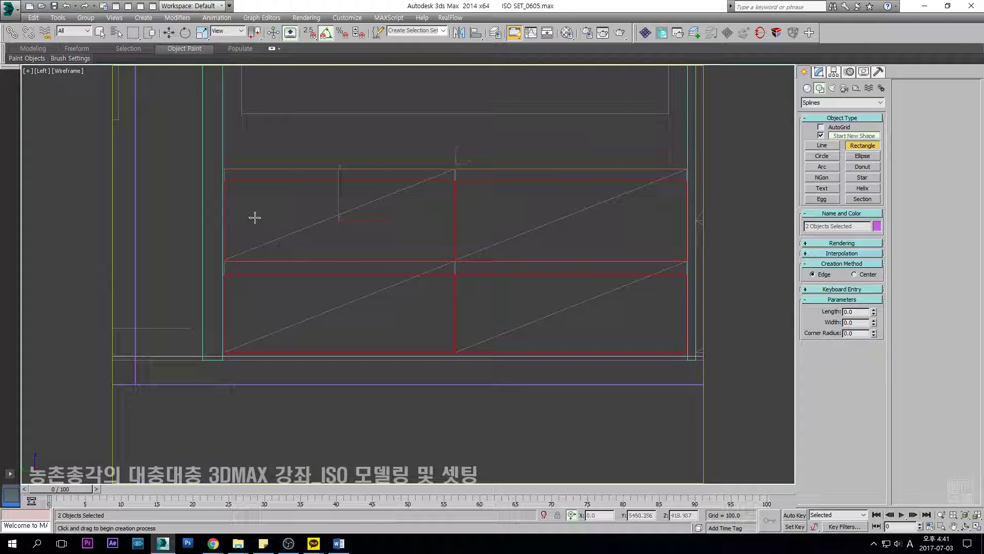
key(w)
key(s)
click(556, 145)
click(508, 161)
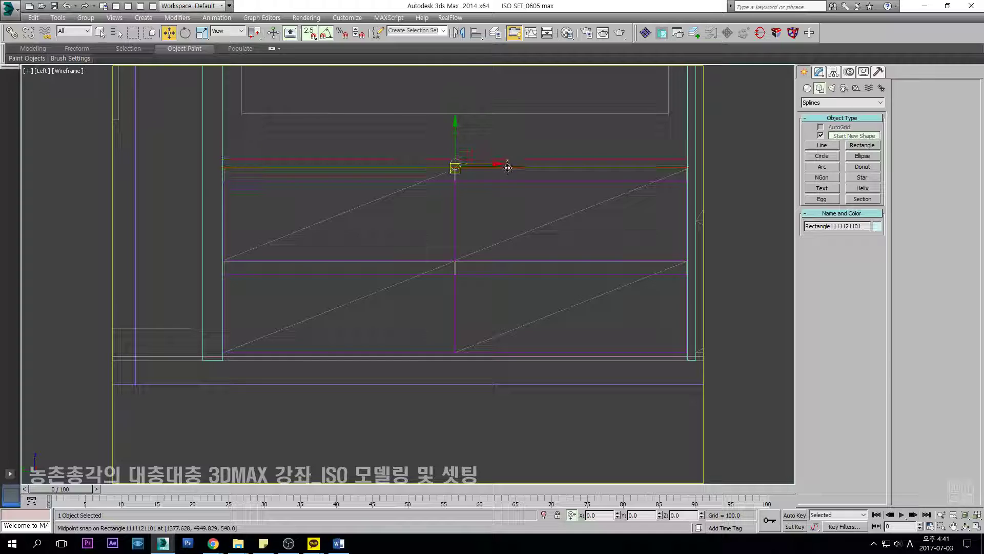
drag(456, 132, 454, 89)
scroll(509, 231, down, 6)
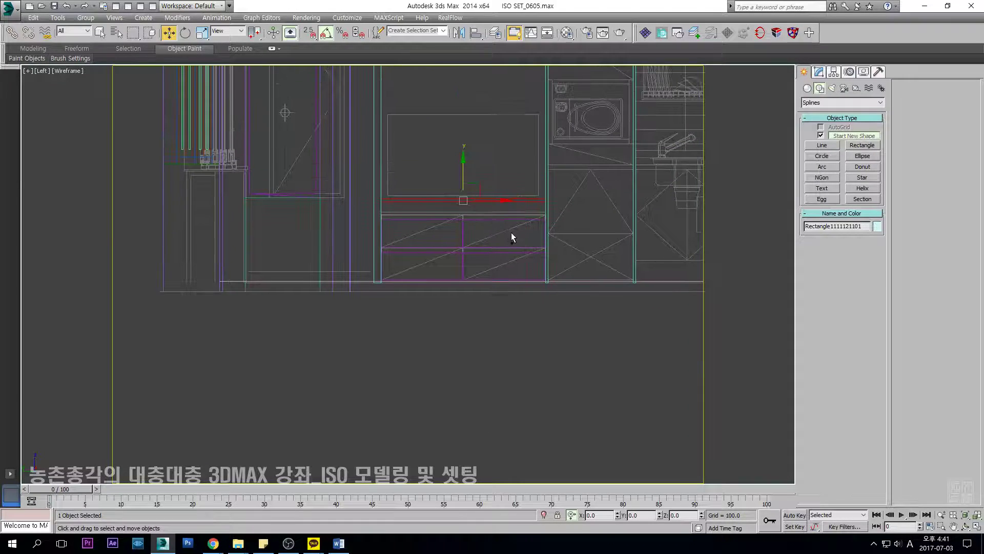
click(820, 73)
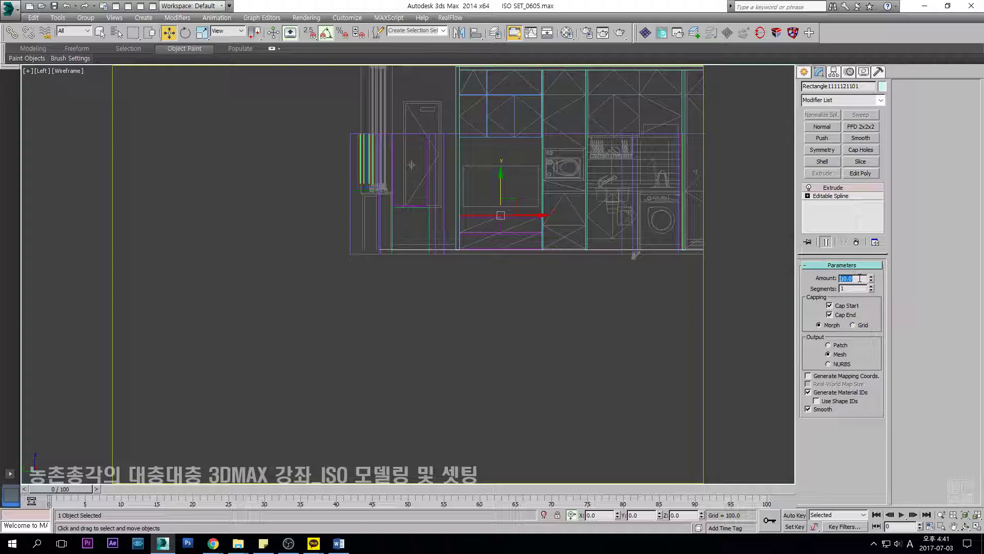
Move the extruded top board in the top view so its front edge snaps to the cabinet's front line.
key(t)
scroll(527, 230, up, 3)
drag(519, 222, 622, 222)
scroll(542, 128, up, 3)
key(s)
drag(645, 137, 436, 121)
key(s)
scroll(435, 121, down, 3)
Convert the top board to an editable poly and snap its rear vertices to the wall line.
key(alt+e)
key(1)
drag(357, 113, 311, 323)
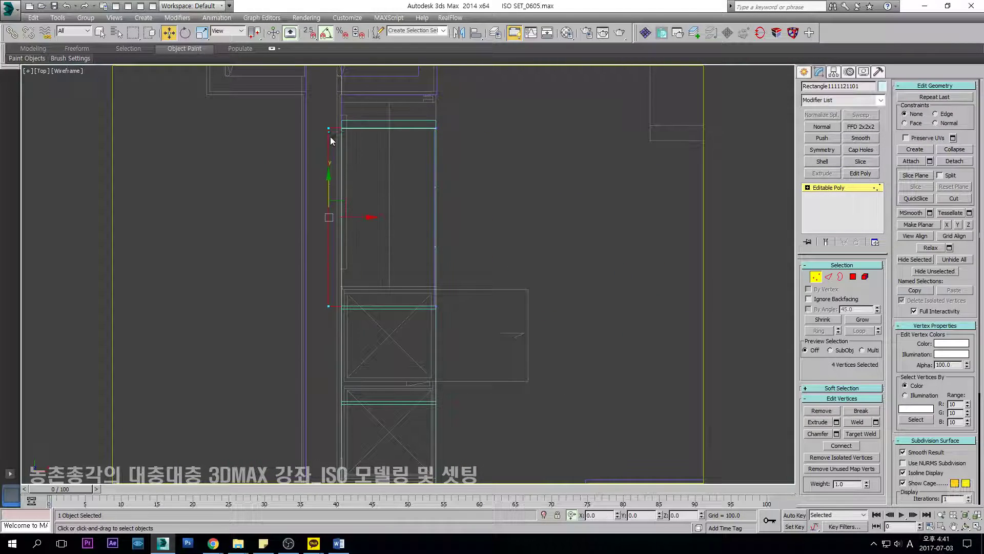
scroll(331, 131, up, 3)
key(s)
key(space)
drag(362, 99, 362, 99)
key(s)
key(space)
key(1)
Draw a 1160 by 33 rectangle in the gap between the TV cabinet's top board and the upper drawer row.
key(l)
scroll(511, 211, up, 3)
scroll(511, 211, down, 3)
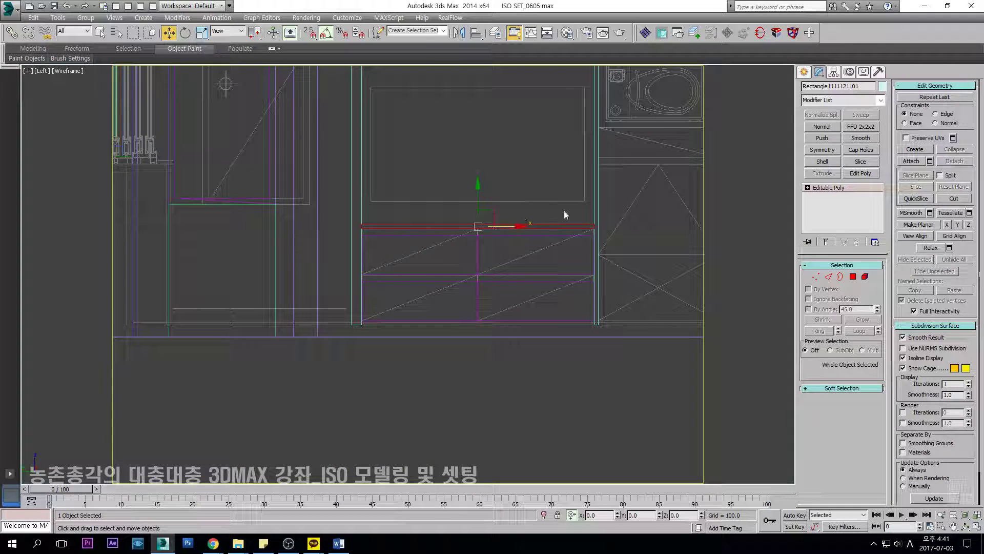
click(804, 71)
click(863, 145)
scroll(369, 222, up, 3)
key(s)
mouse_move(328, 247)
mouse_down()
mouse_move(617, 268)
mouse_move(659, 237)
mouse_move(665, 220)
mouse_up()
scroll(659, 237, up, 3)
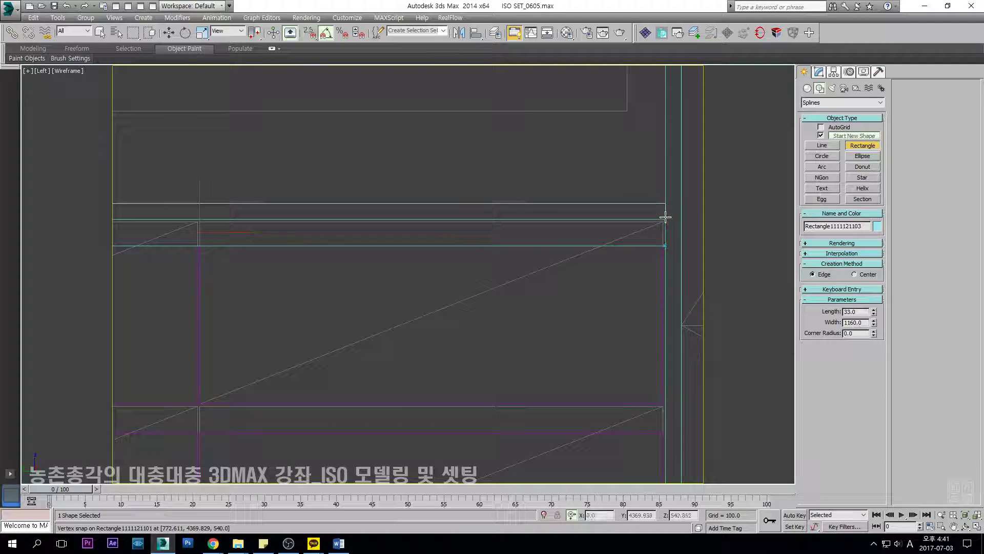
scroll(665, 218, down, 5)
Copy the strip outline down as a second spline and snap it into the gap above the lower drawer row.
key(w)
key(3)
click(602, 222)
shift+drag(550, 191, 551, 255)
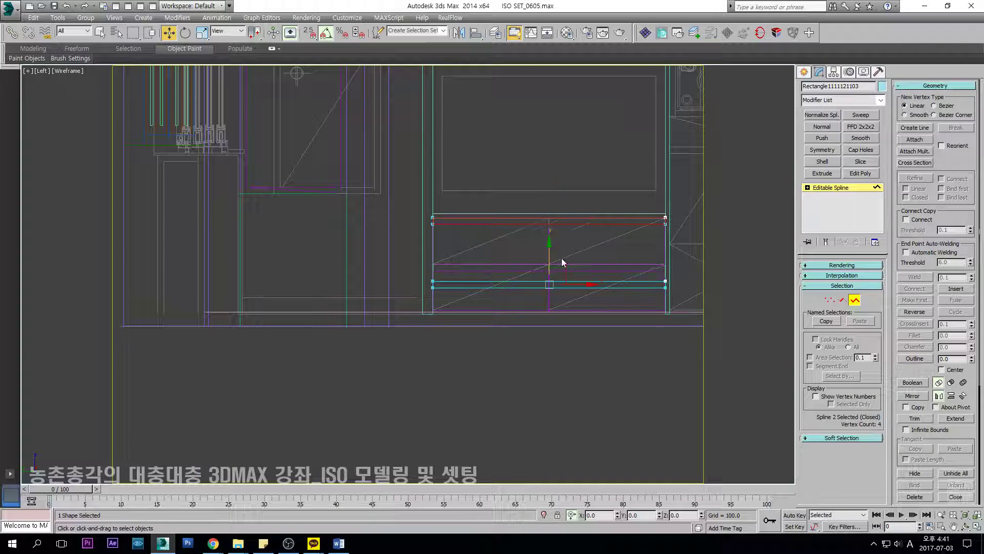
scroll(670, 304, up, 5)
drag(642, 300, 635, 234)
key(s)
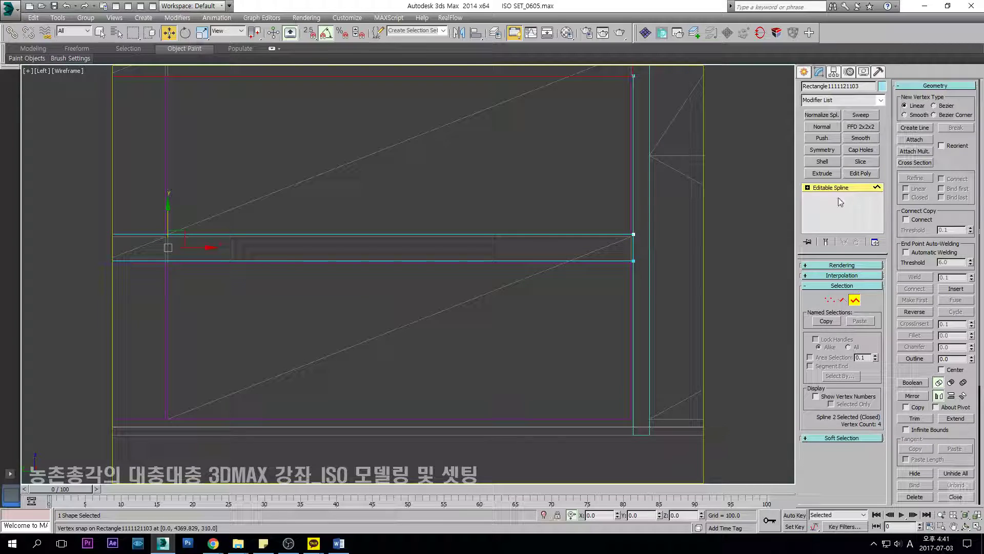
Snap the lower strip's bottom segment to the top edge of the lower drawer fronts.
key(2)
click(636, 259)
scroll(636, 260, up, 3)
key(s)
key(space)
drag(627, 266, 625, 272)
key(s)
Extrude both drawer gap strips by 20 and position them just behind the drawer fronts in the front view.
click(822, 173)
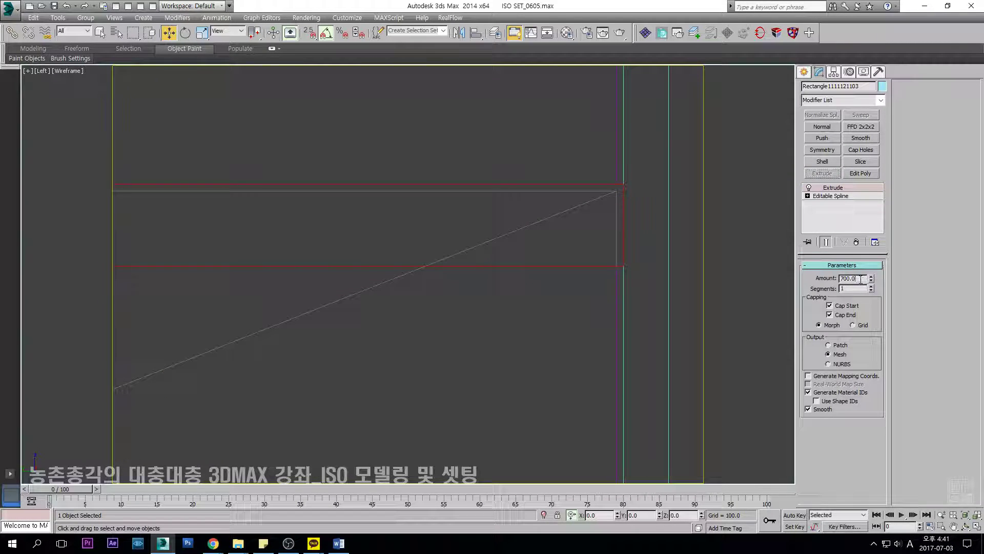
scroll(472, 218, down, 10)
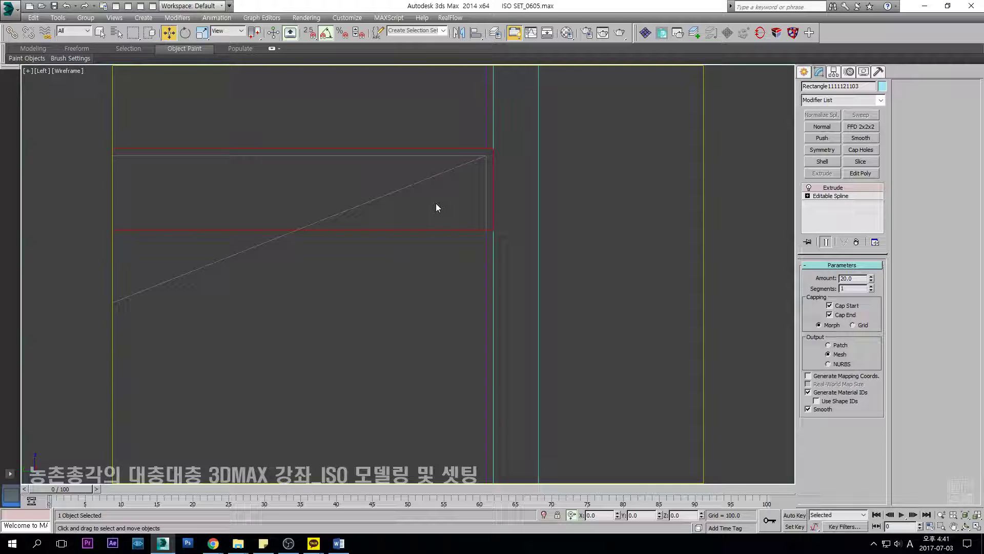
key(f)
scroll(444, 231, down, 3)
scroll(486, 232, up, 2)
scroll(513, 264, up, 3)
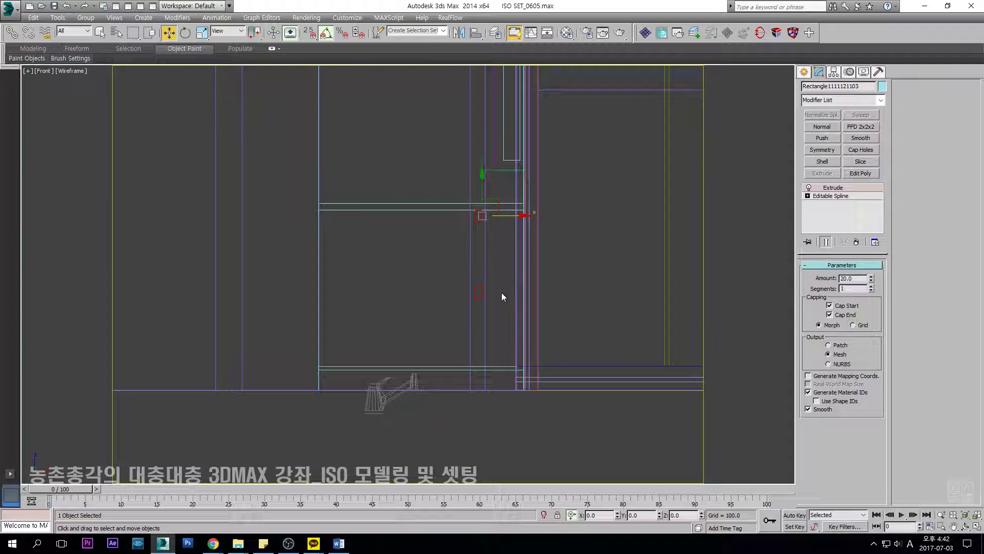
scroll(496, 303, up, 3)
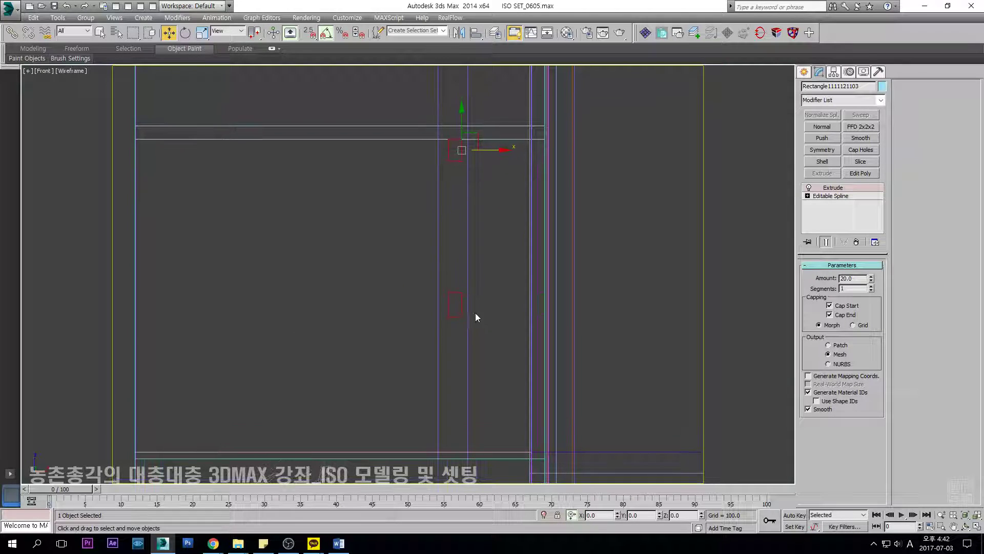
drag(473, 315, 528, 291)
key(space)
Examine the modelled furniture in shaded view, checking the gaps between the upper cabinet doors up close.
key(F3)
scroll(534, 281, down, 5)
mouse_move(554, 264)
alt+middle_down()
mouse_move(527, 282)
mouse_move(508, 277)
mouse_move(521, 281)
alt+middle_up()
scroll(526, 290, down, 3)
middle_drag(470, 181, 513, 184)
alt+middle_drag(512, 184, 576, 233)
scroll(481, 169, up, 8)
click(479, 164)
scroll(578, 232, up, 2)
scroll(578, 232, up, 3)
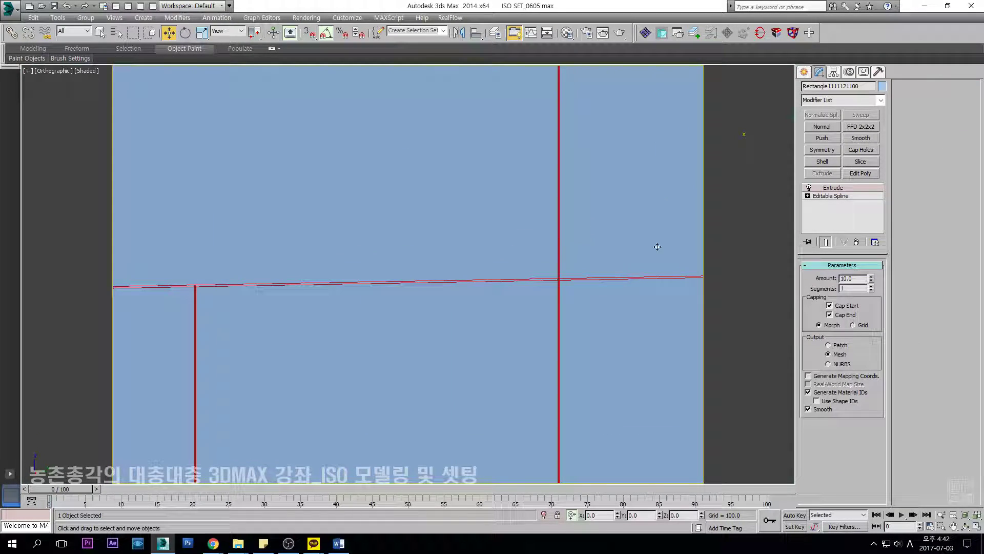
click(840, 196)
click(560, 215)
alt+middle_drag(561, 216, 563, 265)
drag(603, 315, 593, 315)
scroll(635, 257, down, 3)
click(835, 189)
middle_drag(579, 313, 256, 238)
key(l)
key(z)
scroll(502, 273, down, 6)
scroll(502, 270, up, 4)
scroll(257, 237, down, 2)
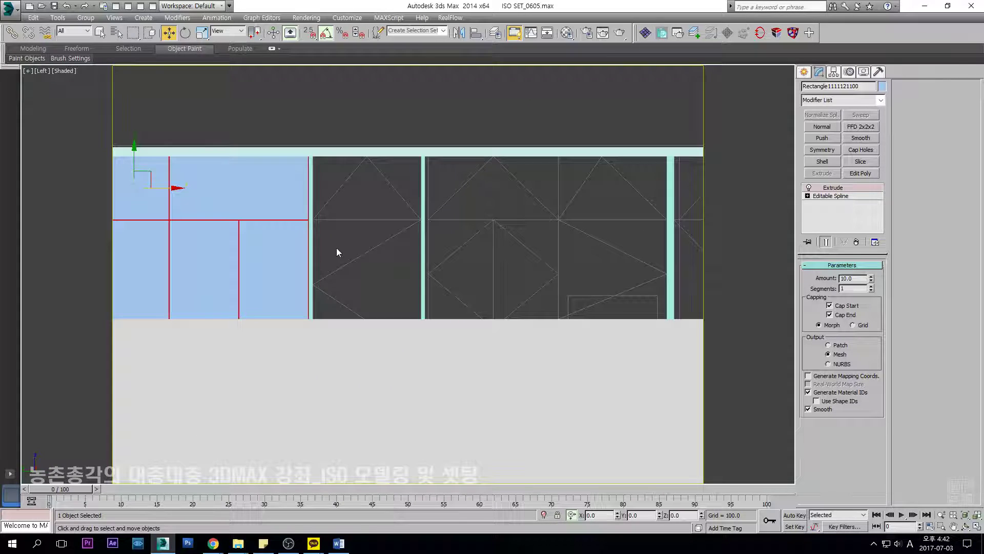
Review the furniture frame and the remaining kitchen and cabinet bays in the left elevation.
key(F3)
scroll(372, 172, down, 3)
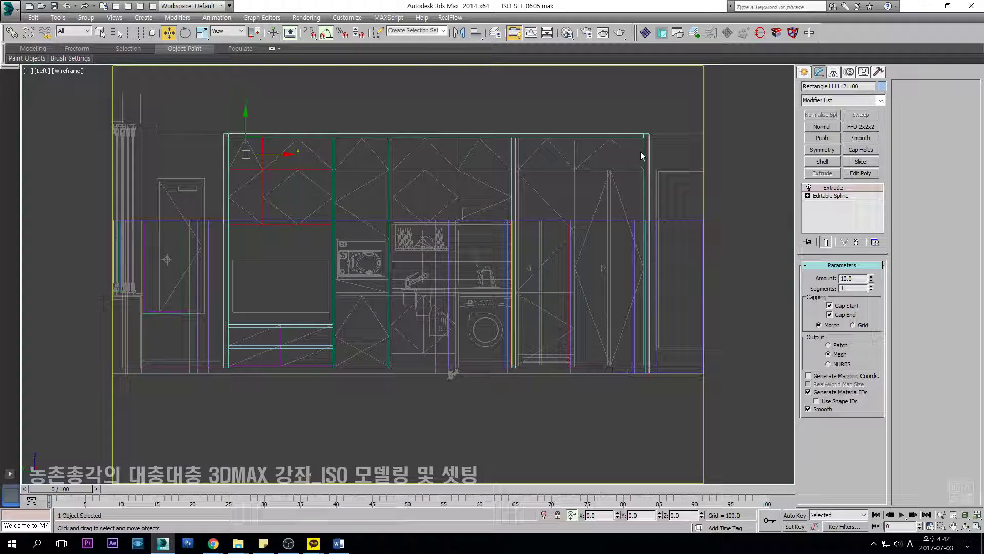
middle_drag(409, 233, 410, 216)
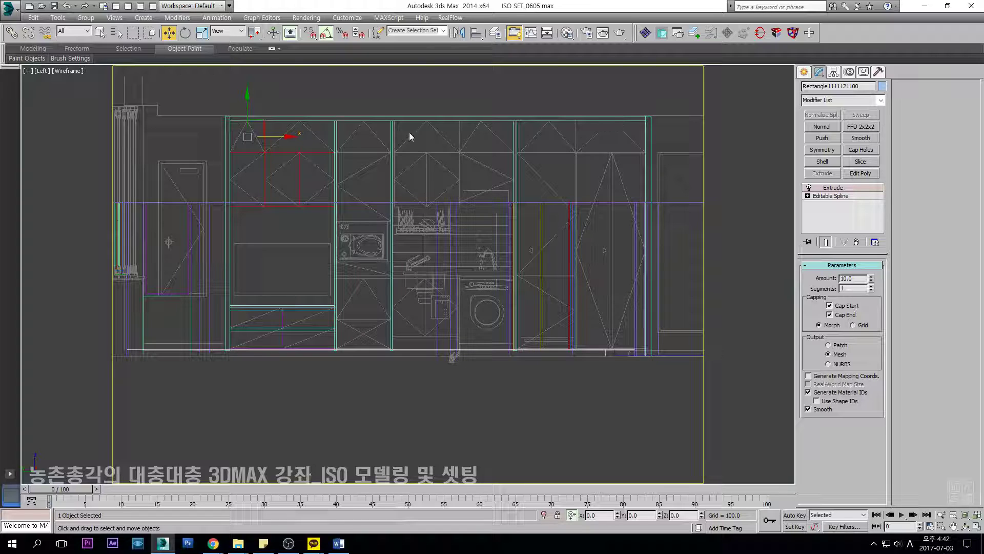
drag(237, 155, 238, 153)
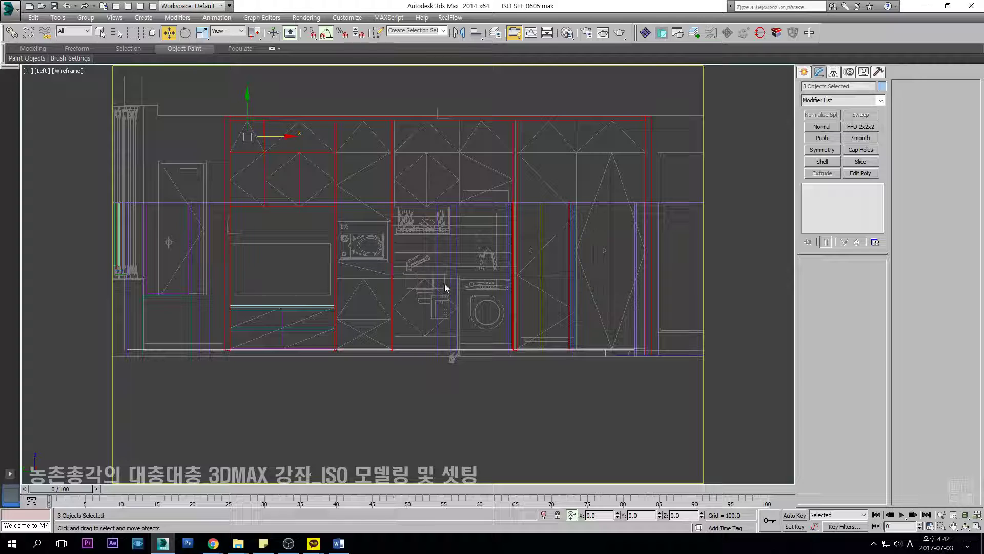
middle_drag(408, 169, 396, 175)
click(224, 95)
drag(585, 145, 667, 164)
key(F3)
middle_drag(607, 162, 607, 163)
key(F3)
click(449, 189)
scroll(469, 262, up, 5)
Trace the upstand strip above the countertop with a rectangle spanning the sink and washing machine bay between the uprights.
click(805, 72)
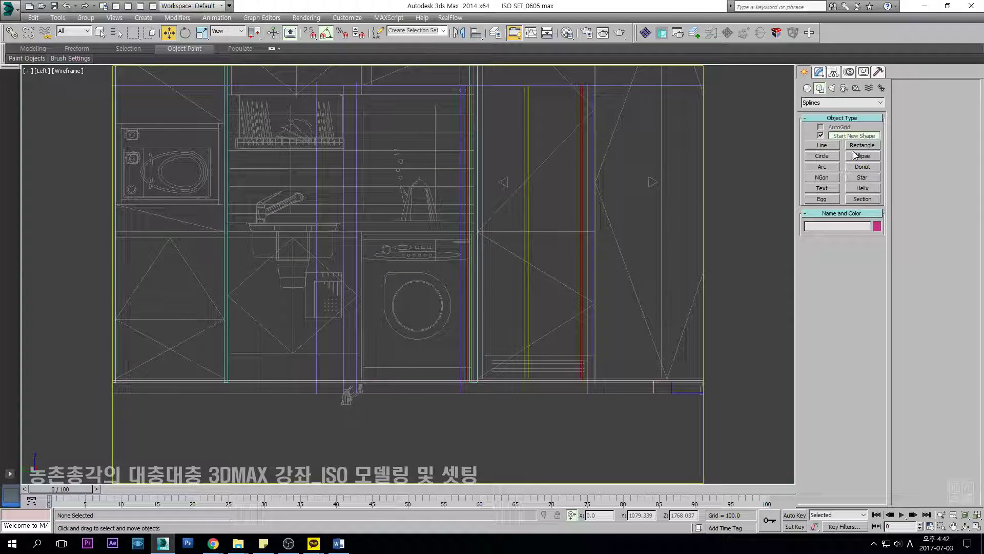
click(862, 145)
scroll(222, 226, up, 4)
scroll(219, 219, down, 3)
drag(219, 220, 208, 239)
scroll(429, 222, up, 3)
scroll(218, 247, down, 3)
middle_drag(208, 239, 468, 259)
right_click(468, 259)
scroll(432, 249, up, 4)
middle_drag(399, 245, 394, 256)
key(s)
key(s)
drag(282, 238, 652, 226)
scroll(584, 217, down, 3)
scroll(652, 225, up, 2)
drag(609, 266, 668, 244)
scroll(626, 225, up, 4)
key(s)
key(w)
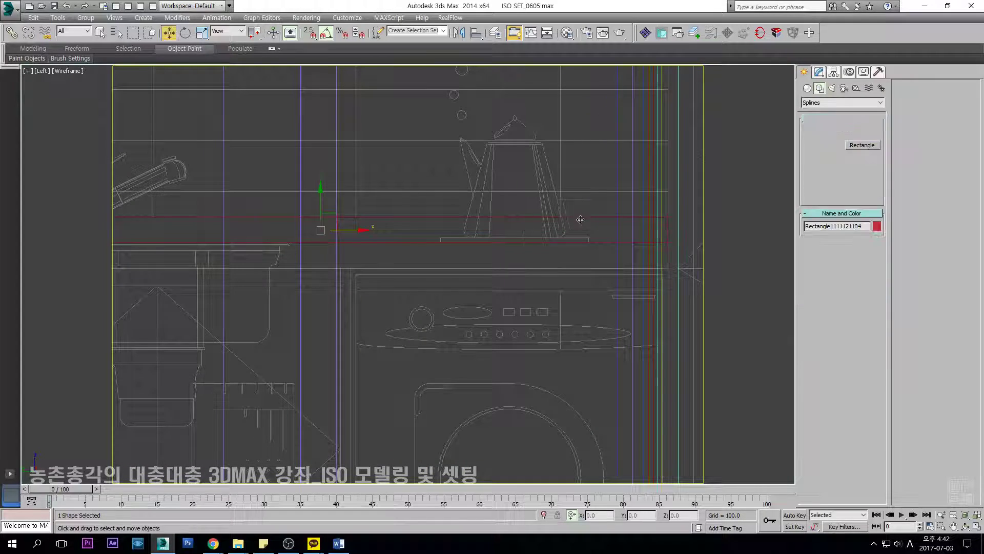
Extrude the countertop upstand strip by 10 and snap it against the wall line in the top view.
scroll(581, 220, down, 6)
click(819, 72)
click(822, 174)
key(t)
scroll(318, 223, down, 6)
scroll(336, 241, up, 4)
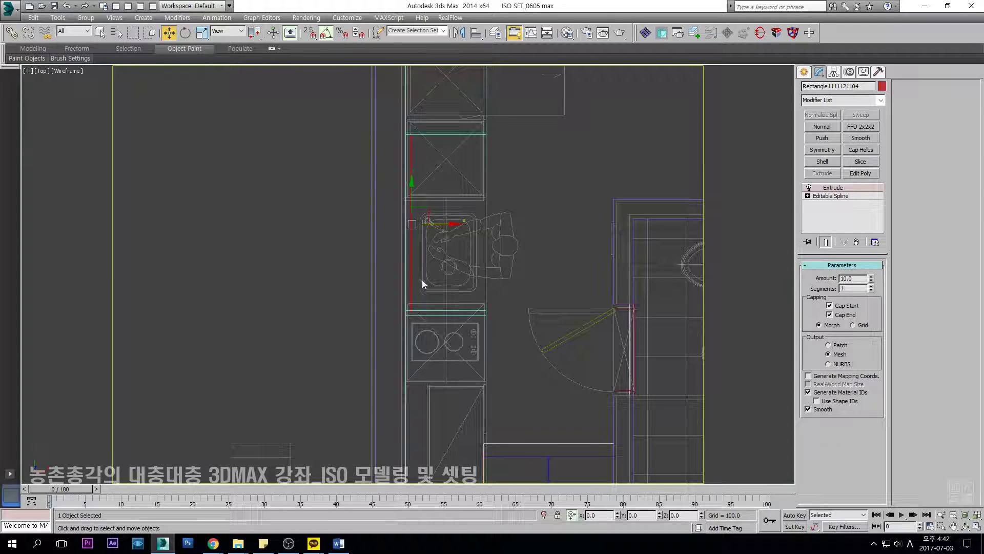
scroll(423, 279, up, 8)
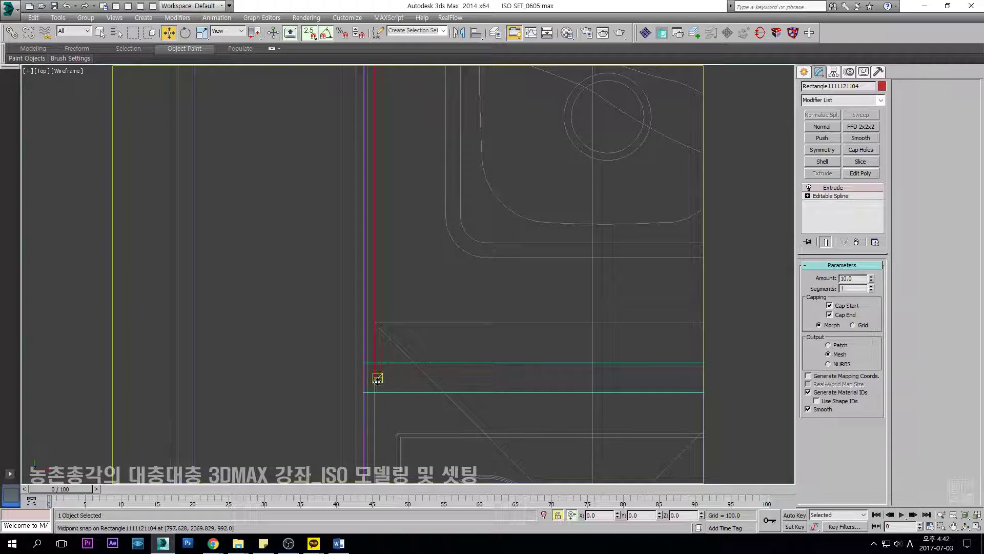
drag(370, 338, 361, 363)
key(s)
scroll(379, 285, down, 4)
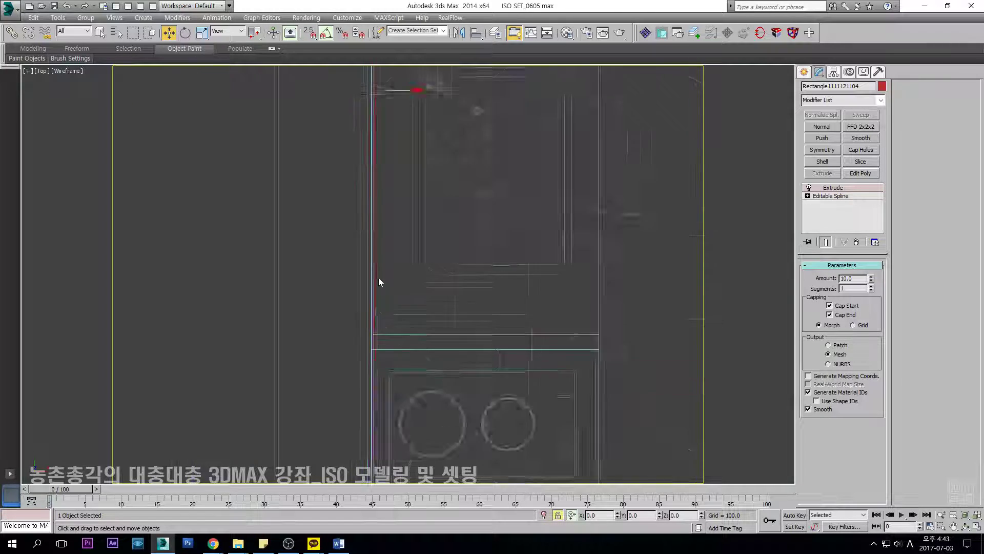
Trace the countertop's front profile in the left elevation with a 50 by 1380 rectangle below the upstand, between the uprights.
key(F3)
scroll(399, 248, down, 6)
key(space)
alt+middle_drag(400, 245, 377, 224)
key(l)
key(F3)
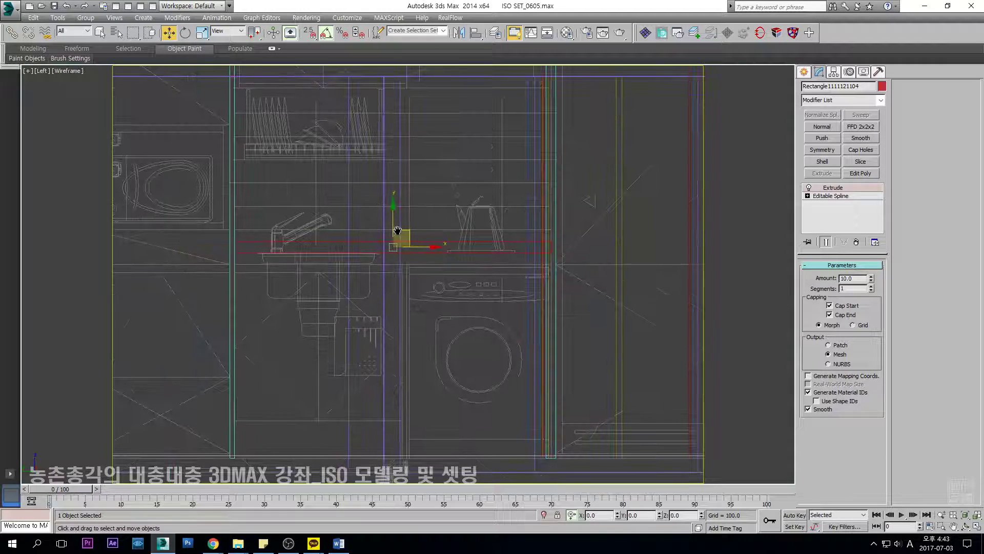
click(804, 72)
click(862, 145)
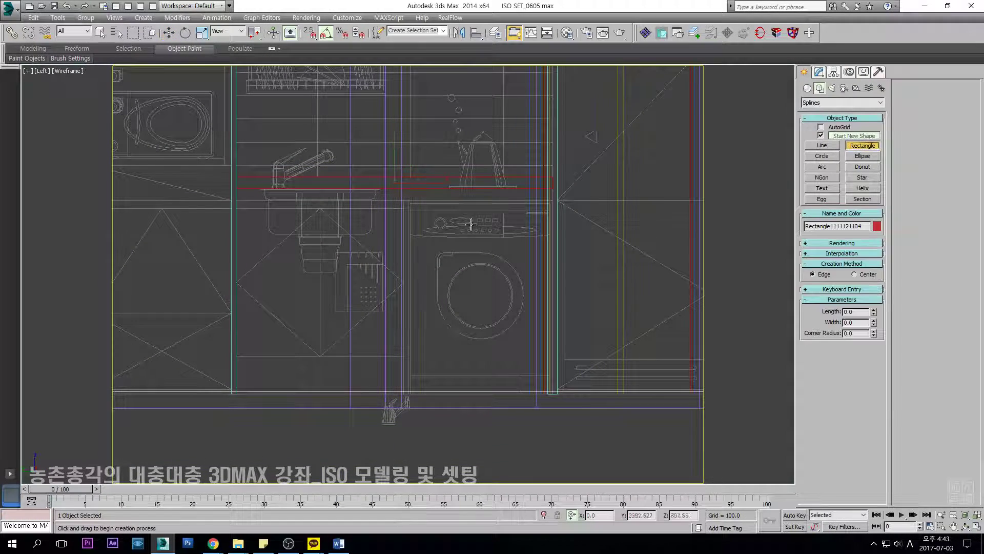
scroll(281, 209, up, 5)
scroll(285, 216, down, 3)
key(s)
drag(215, 183, 668, 201)
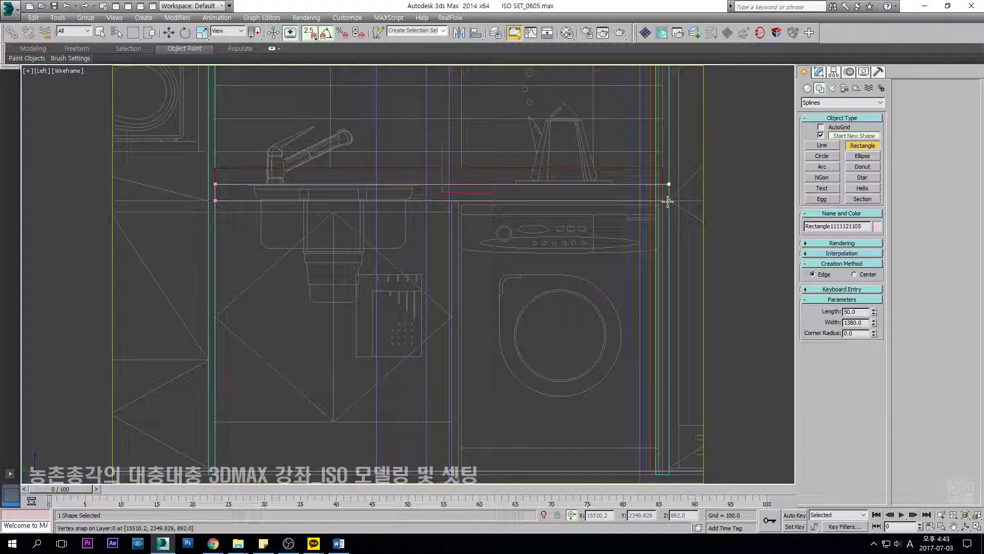
key(s)
key(w)
key(alt+s)
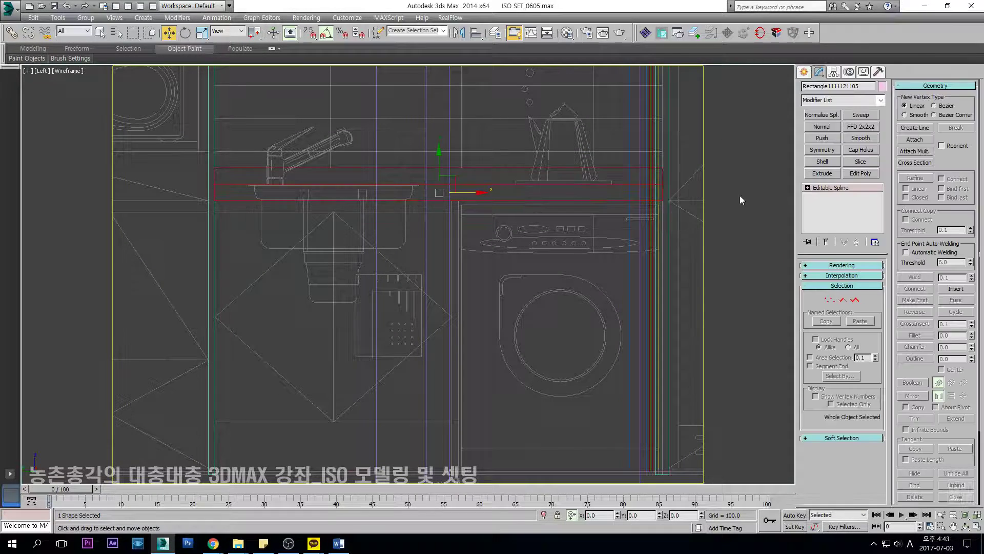
Extrude the countertop profile by 700 and move it onto the kitchen run in the top view.
click(834, 175)
key(t)
scroll(541, 208, down, 5)
middle_drag(440, 234, 343, 245)
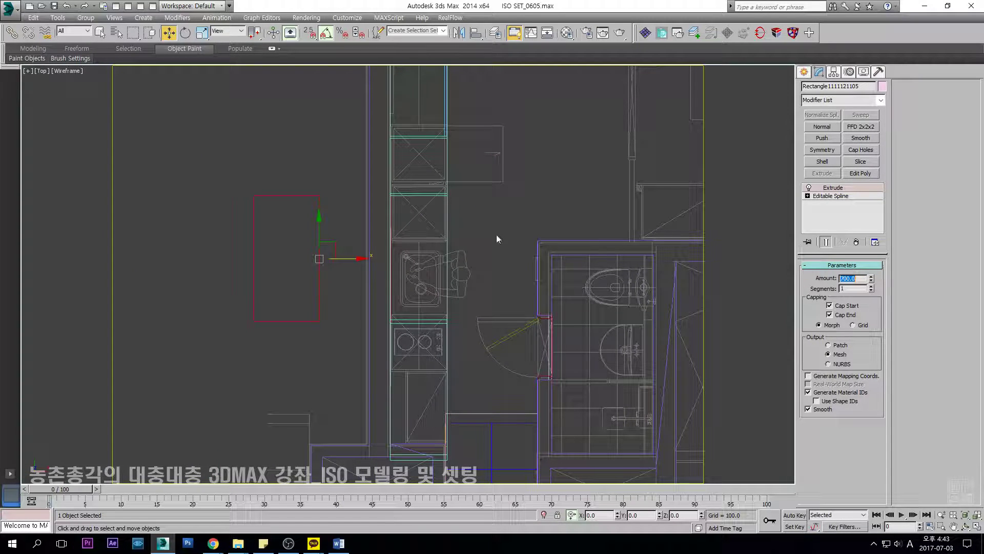
middle_drag(496, 235, 491, 238)
scroll(431, 259, up, 2)
drag(297, 246, 299, 246)
drag(445, 249, 455, 250)
scroll(443, 342, up, 4)
key(s)
drag(411, 323, 452, 310)
key(s)
scroll(367, 230, down, 2)
scroll(366, 214, down, 2)
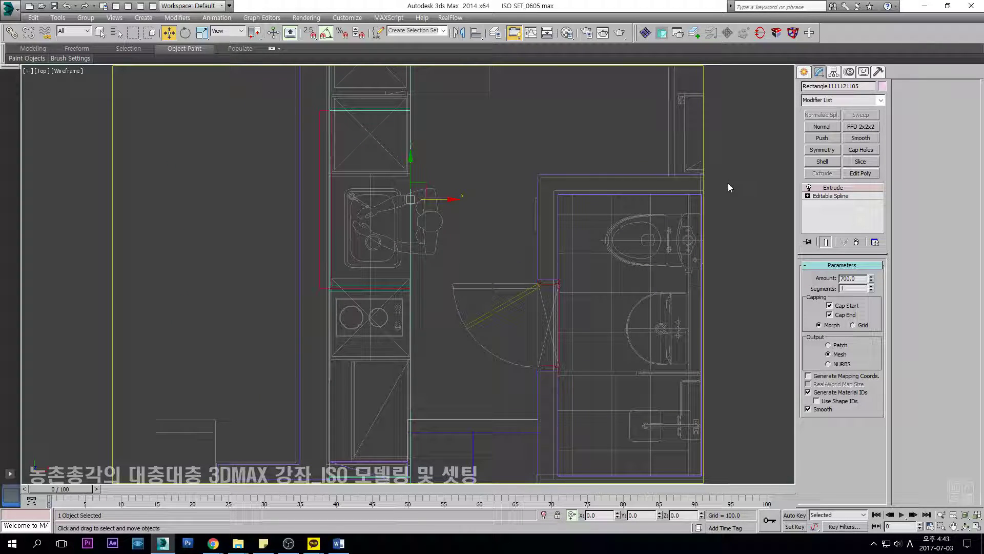
Draw the countertop outline in the top view as a rectangle about 1340 by 615 between the uprights around the sink.
click(805, 72)
click(868, 148)
scroll(363, 155, up, 3)
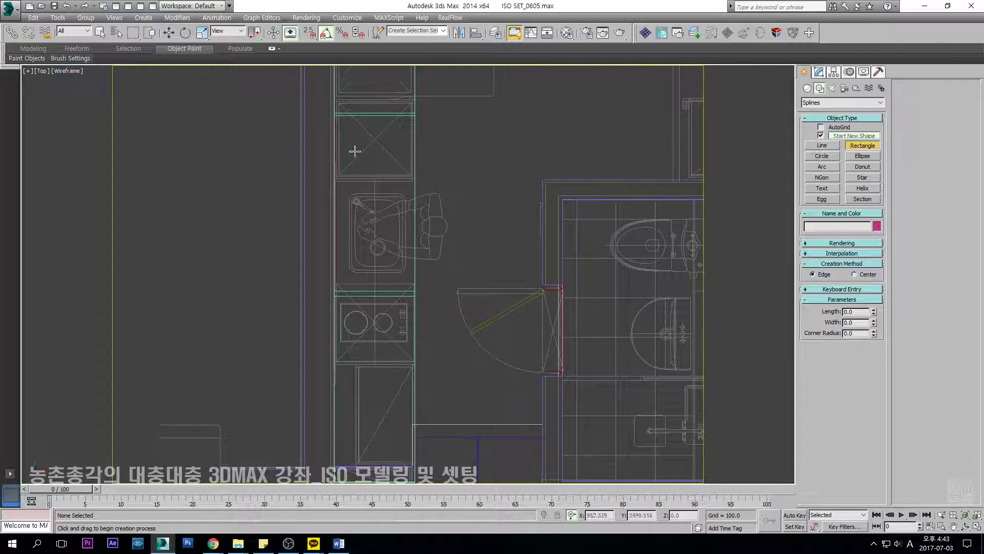
key(s)
scroll(321, 94, down, 3)
drag(322, 94, 444, 218)
Draw a rectangle over the sink in the top view and snap its wall-side edge to the sink's outer outline.
scroll(338, 143, up, 5)
middle_drag(429, 166, 498, 325)
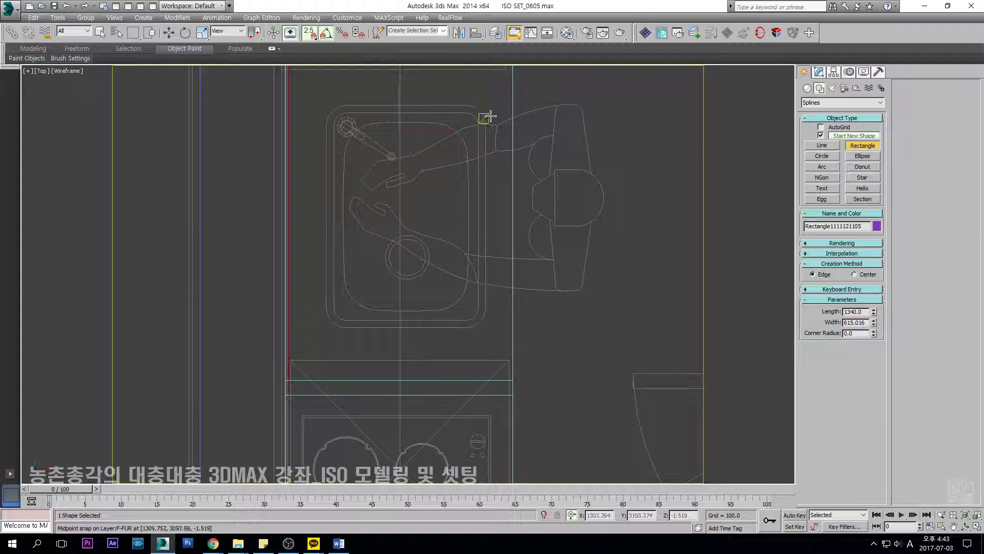
mouse_move(482, 210)
mouse_down()
mouse_move(372, 334)
mouse_move(347, 334)
mouse_up()
key(s)
key(w)
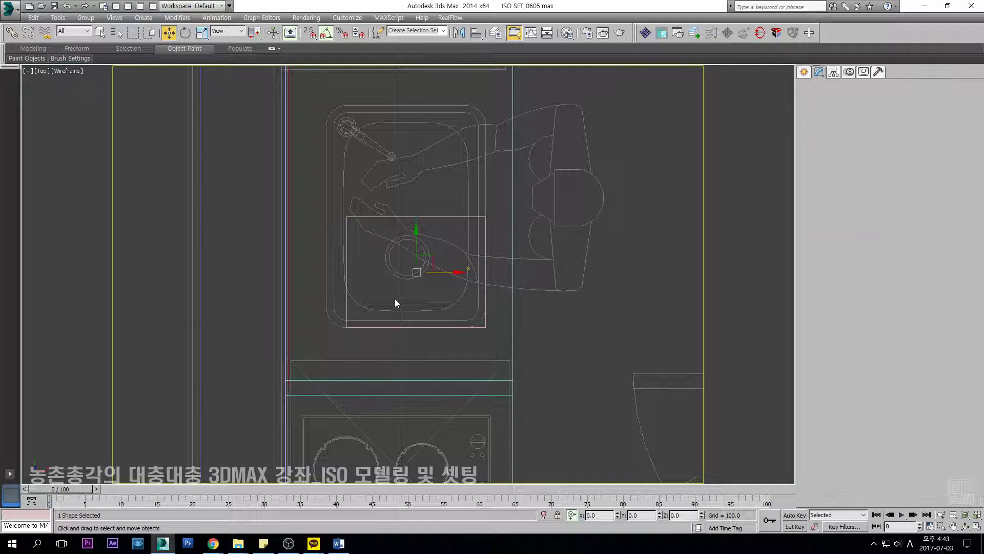
key(2)
click(346, 289)
scroll(343, 289, up, 4)
key(s)
key(space)
drag(350, 366, 297, 246)
key(s)
key(space)
scroll(651, 241, down, 4)
Snap the cutout rectangle's upper edge to the sink outline and fillet its four corners by about 45.
click(591, 211)
middle_drag(533, 218, 488, 284)
scroll(488, 280, up, 2)
key(s)
key(space)
drag(490, 277, 549, 165)
key(s)
key(space)
scroll(504, 196, down, 4)
scroll(541, 250, up, 2)
key(1)
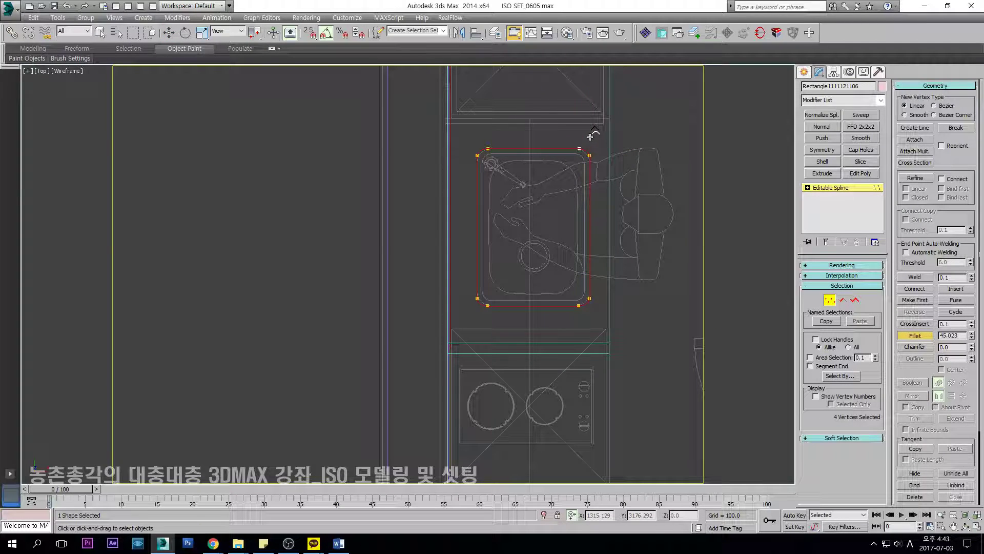
Attach the sink cutout and the countertop outline into one shape and extrude it by 700.
click(830, 187)
click(915, 139)
key(w)
key(F3)
middle_drag(633, 231, 622, 230)
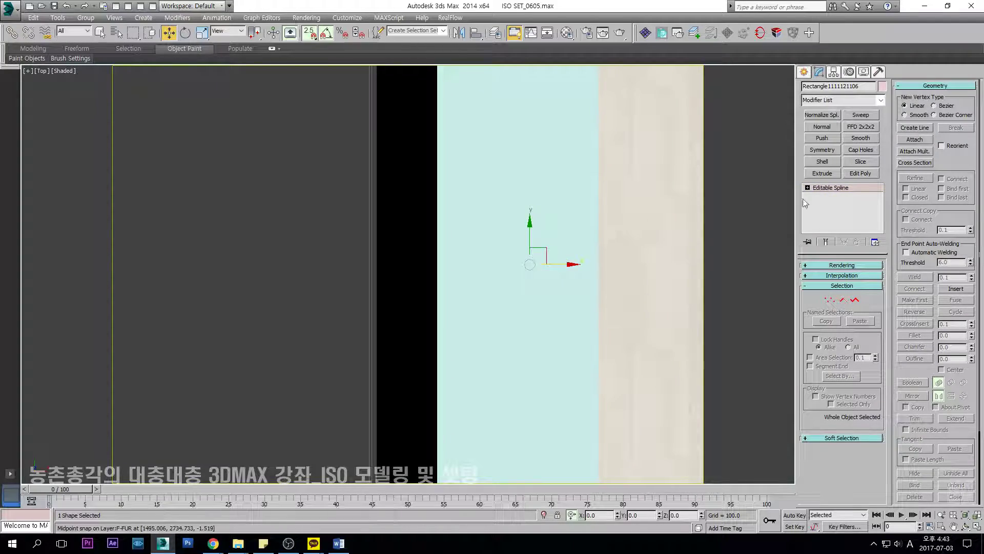
click(831, 175)
Raise the extruded countertop in the left elevation so its top snaps to the lower edge of the upstand strip.
key(F3)
mouse_move(591, 274)
middle_down()
mouse_move(505, 260)
mouse_move(464, 215)
mouse_move(471, 236)
mouse_move(451, 246)
middle_up()
scroll(505, 260, down, 3)
scroll(463, 215, up, 3)
key(F3)
key(l)
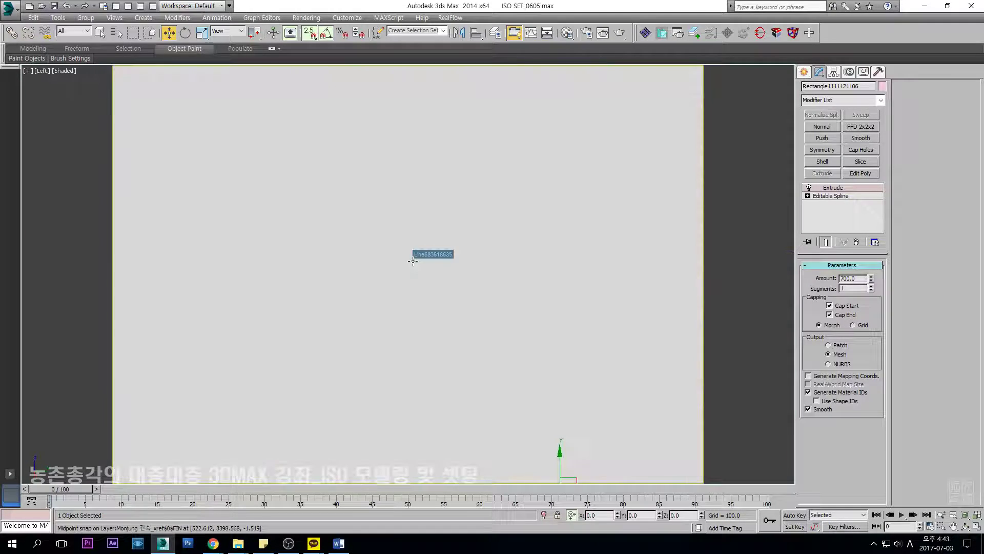
key(F3)
scroll(428, 259, down, 4)
scroll(512, 202, up, 4)
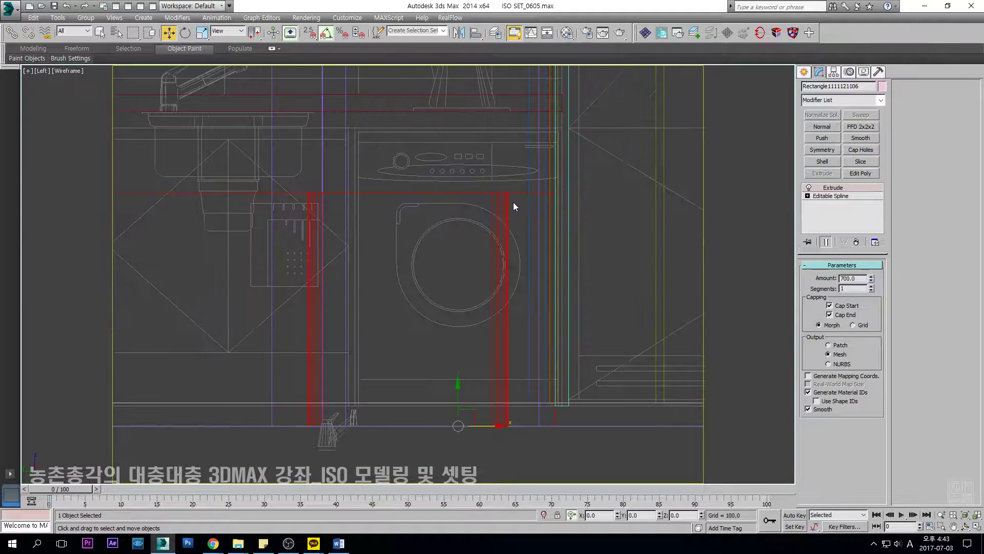
drag(511, 189, 540, 112)
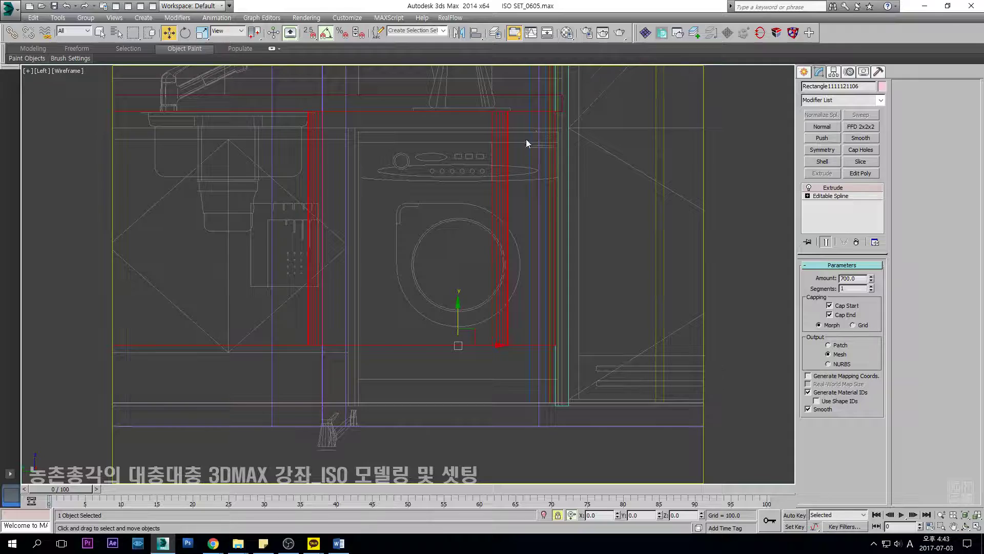
Add an Edit Poly modifier and raise the countertop's bottom vertices to the slab's underside line in the elevation.
scroll(573, 167, down, 3)
click(861, 173)
key(1)
key(ctrl+a)
middle_drag(443, 230, 438, 245)
drag(344, 246, 342, 165)
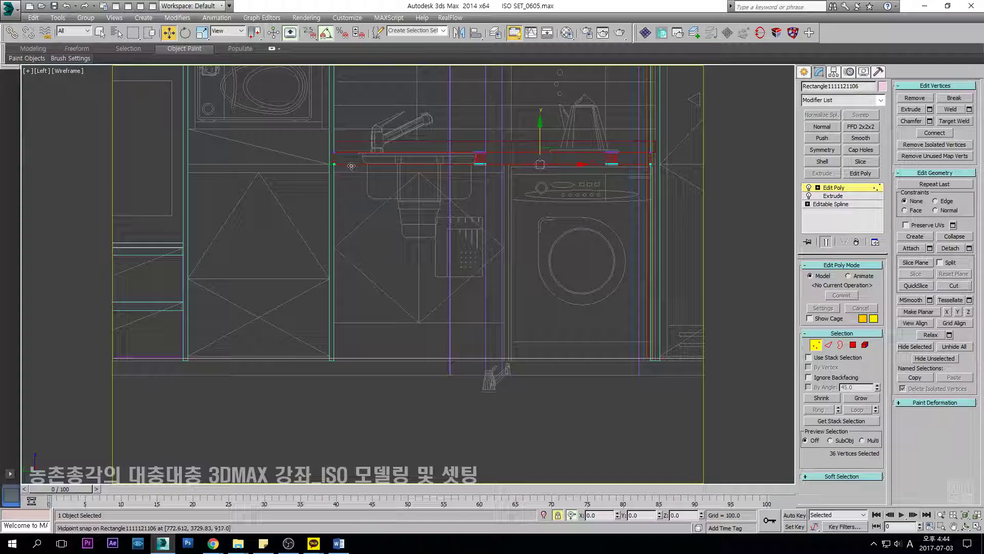
key(F3)
click(853, 191)
alt+middle_drag(646, 202, 448, 233)
Trace the left door of the sink cabinet with a 638 by 360 rectangle and convert it to an editable spline.
key(l)
key(F3)
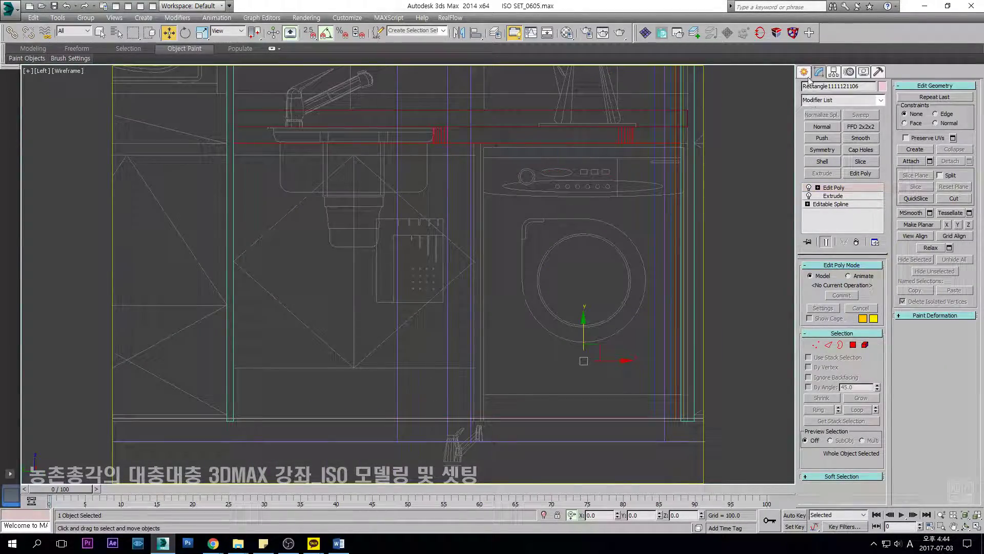
click(803, 72)
click(863, 145)
key(s)
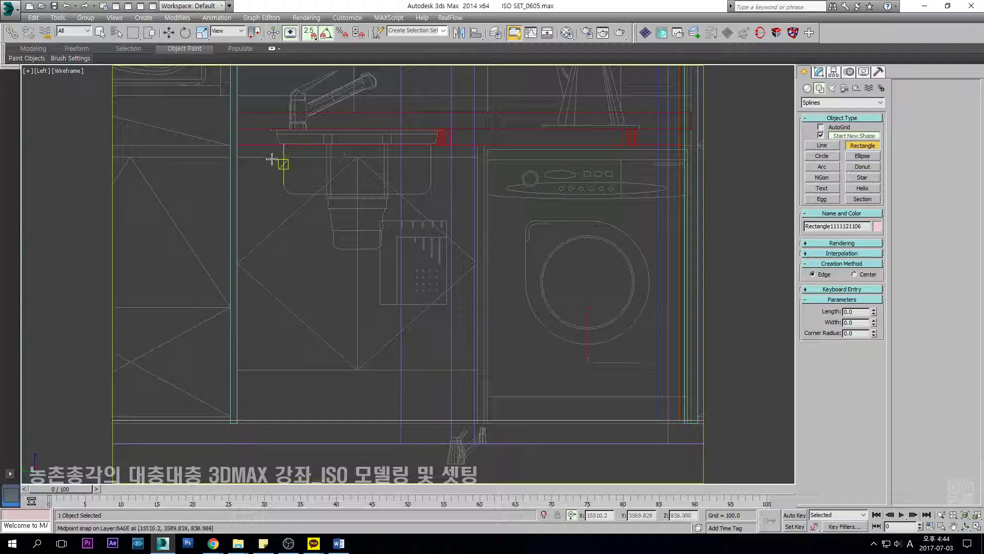
mouse_move(354, 158)
mouse_down()
mouse_move(251, 391)
mouse_move(237, 369)
mouse_up()
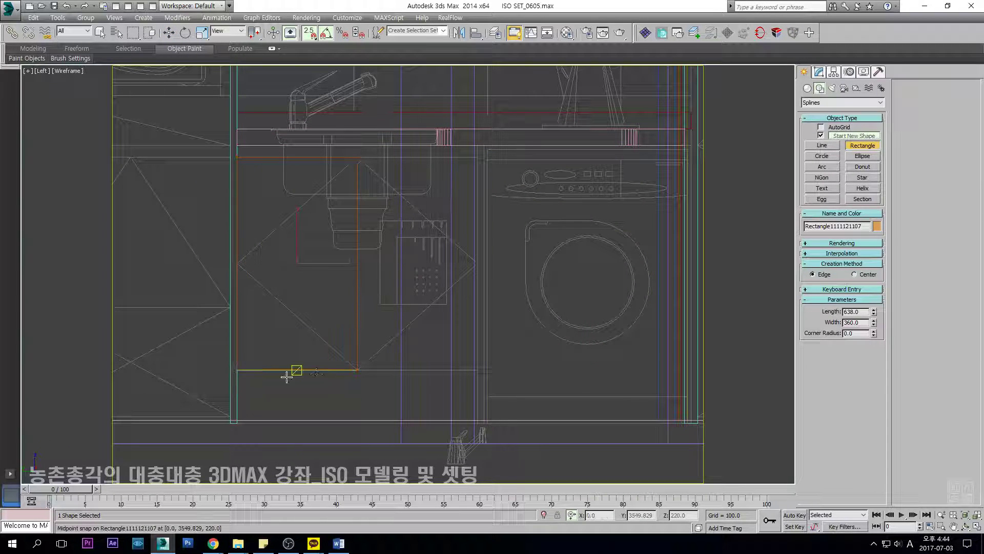
key(w)
key(alt+e)
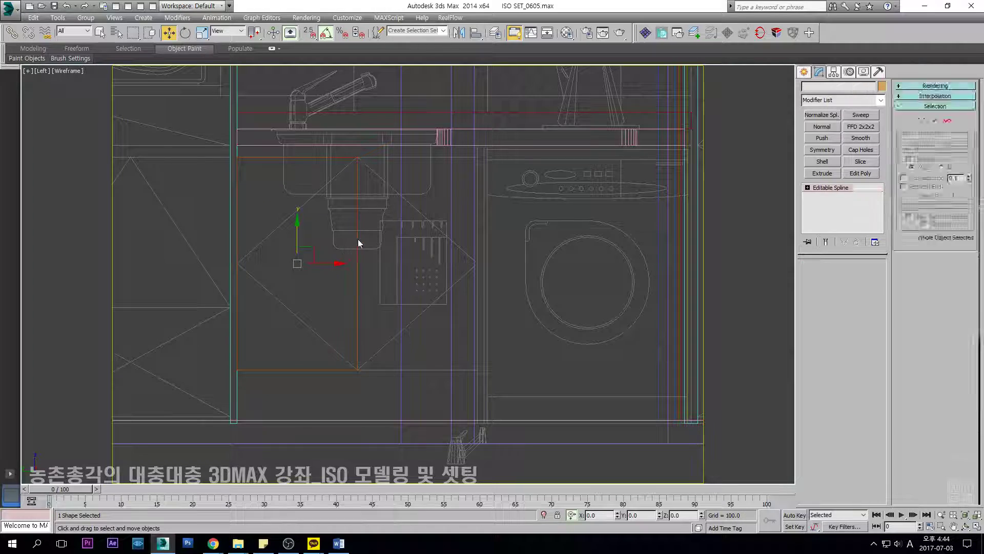
Offset the sink cabinet door's inner vertical edge by -3 in X to leave a gap.
key(2)
click(357, 240)
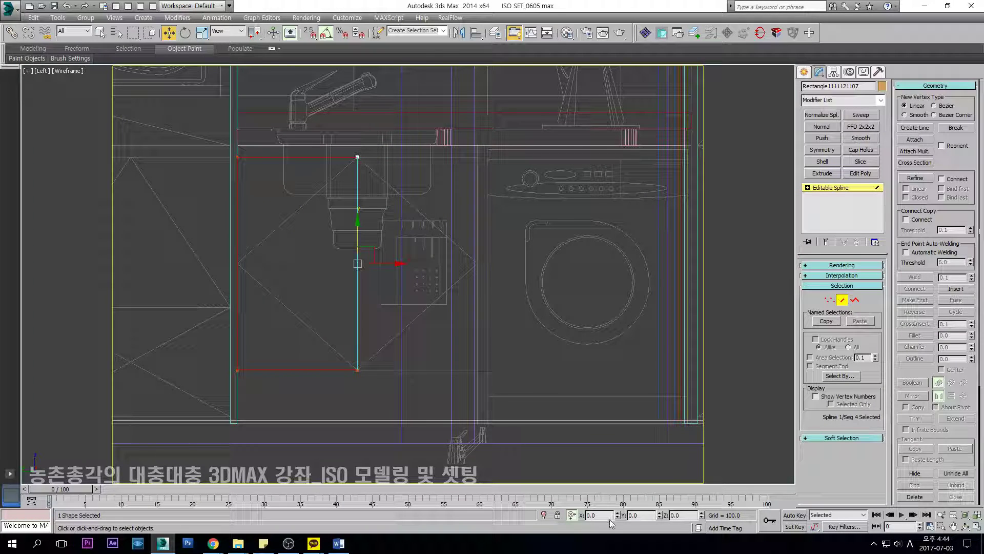
text(-3)
key(Return)
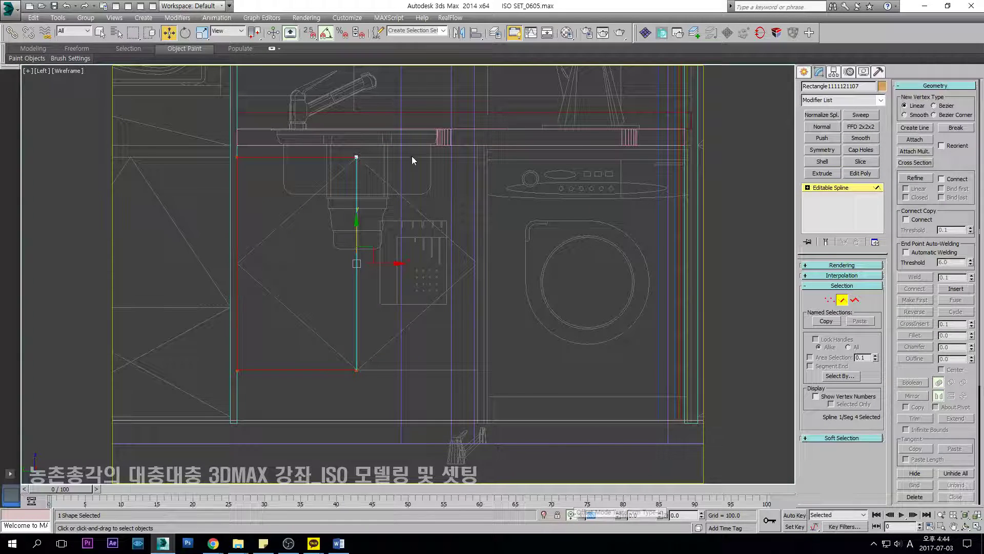
Copy the door spline sideways and snap the copy to the right edge of the sink cabinet.
key(3)
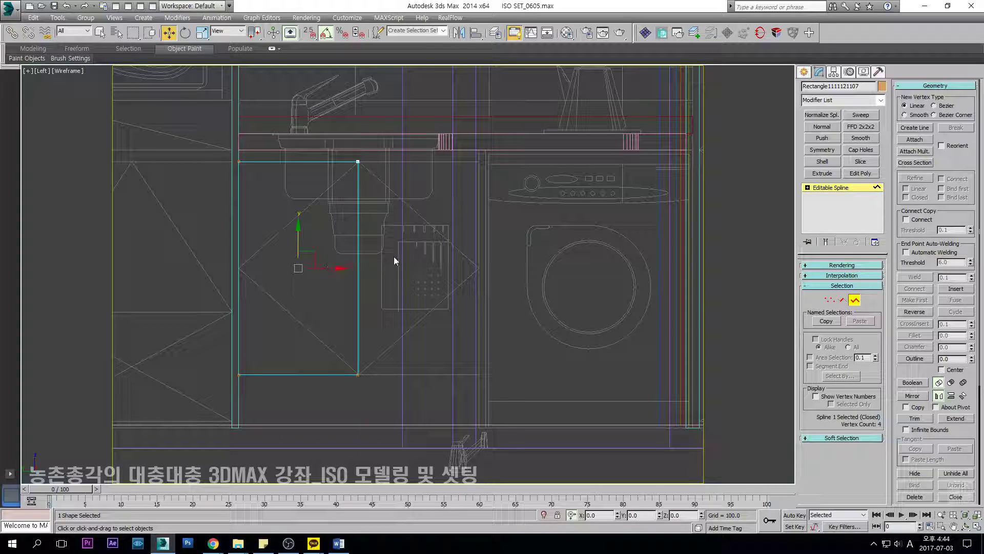
shift+drag(327, 278, 387, 278)
scroll(449, 156, up, 3)
key(s)
drag(410, 171, 512, 169)
scroll(358, 220, down, 5)
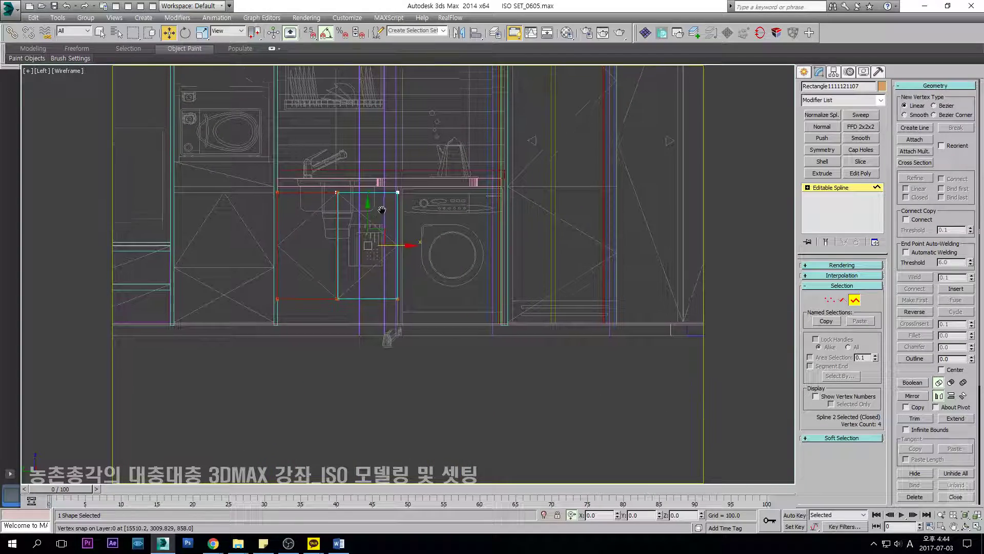
click(815, 190)
Draw a narrow vertical rectangle from the countertop's underside to the floor between the sink cabinet and the washing machine.
click(804, 72)
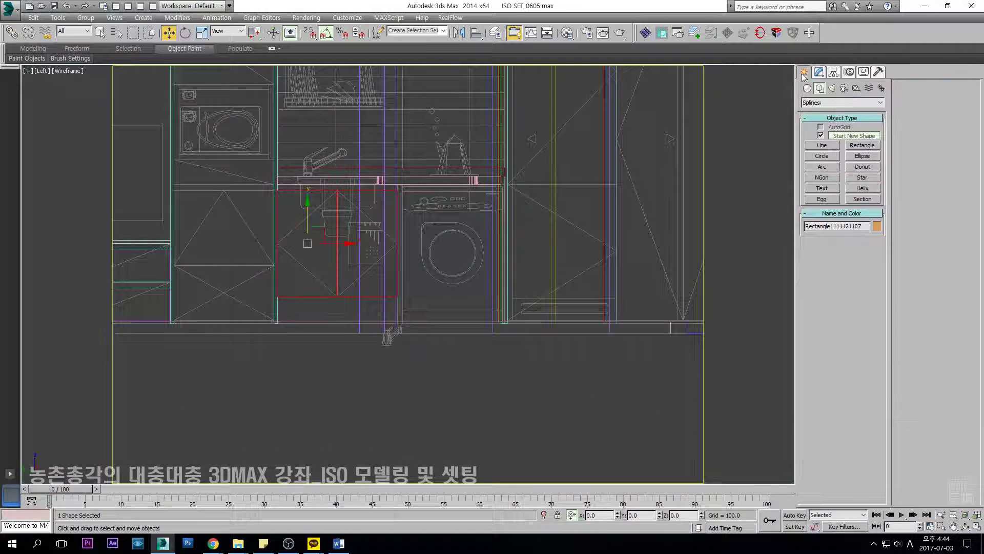
click(863, 145)
scroll(385, 219, up, 4)
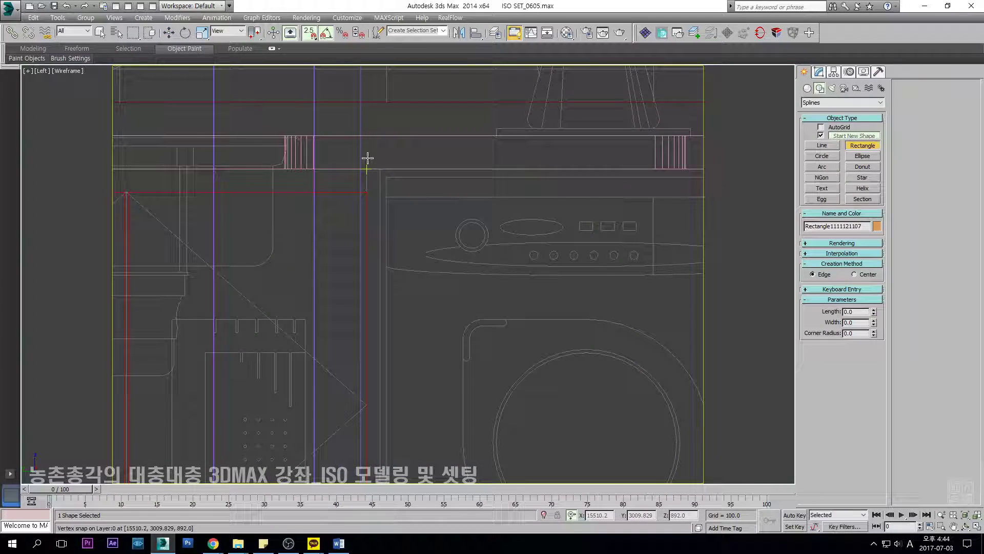
scroll(391, 385, up, 3)
scroll(288, 348, up, 2)
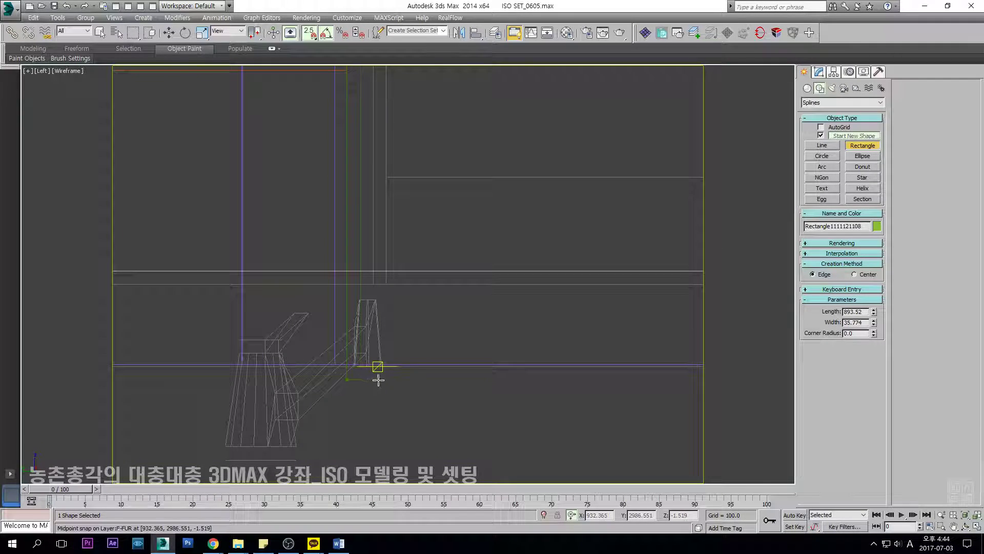
key(s)
key(w)
Snap the divider outline's two bottom vertices up to the furniture base line in the left elevation.
scroll(464, 248, down, 4)
middle_drag(473, 239, 435, 265)
key(1)
drag(481, 260, 362, 311)
drag(382, 260, 390, 314)
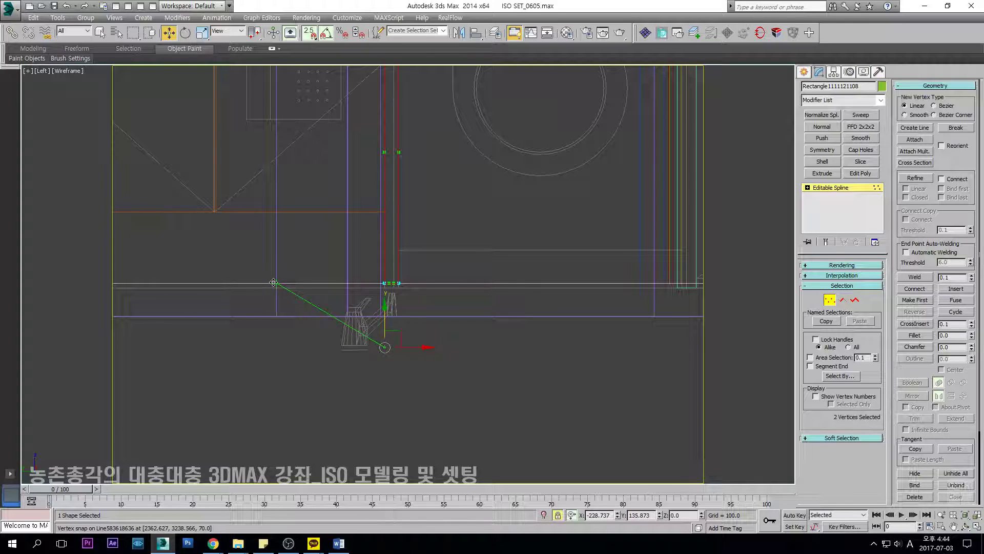
drag(274, 281, 275, 282)
key(s)
key(space)
Extrude the outline between the sink cabinet and washing machine into a divider panel.
scroll(333, 285, down, 5)
middle_drag(386, 266, 397, 277)
middle_drag(372, 238, 386, 262)
scroll(386, 260, up, 3)
key(F3)
click(822, 173)
Move the divider panel in the top view so its back end snaps to the wall line behind the sink.
key(t)
key(F3)
scroll(534, 310, down, 3)
scroll(536, 315, up, 3)
scroll(342, 343, up, 2)
key(s)
key(space)
drag(212, 274, 556, 227)
key(s)
middle_drag(687, 273, 441, 314)
Convert the divider panel to an editable poly and snap its front vertices to the furniture's front line.
key(alt+e)
key(1)
scroll(452, 322, up, 3)
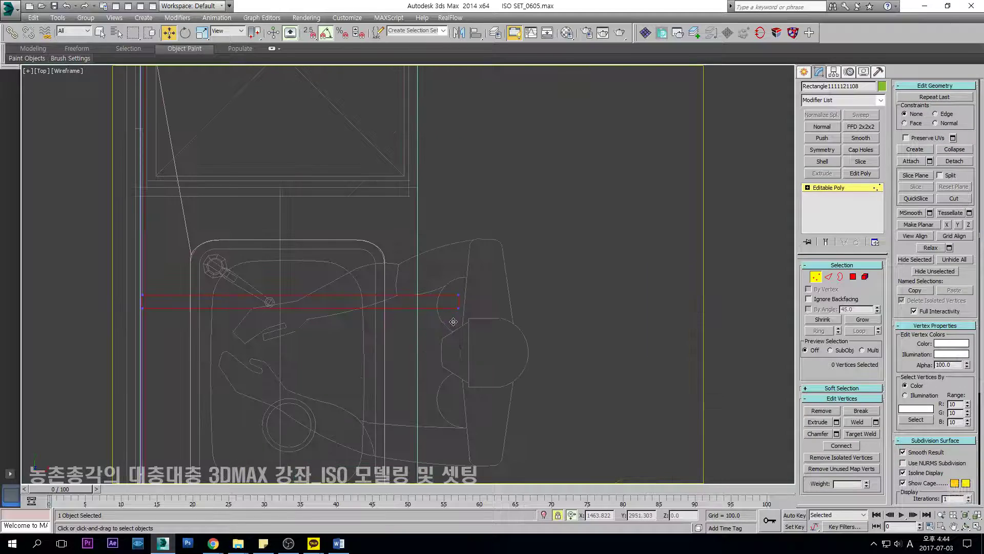
key(s)
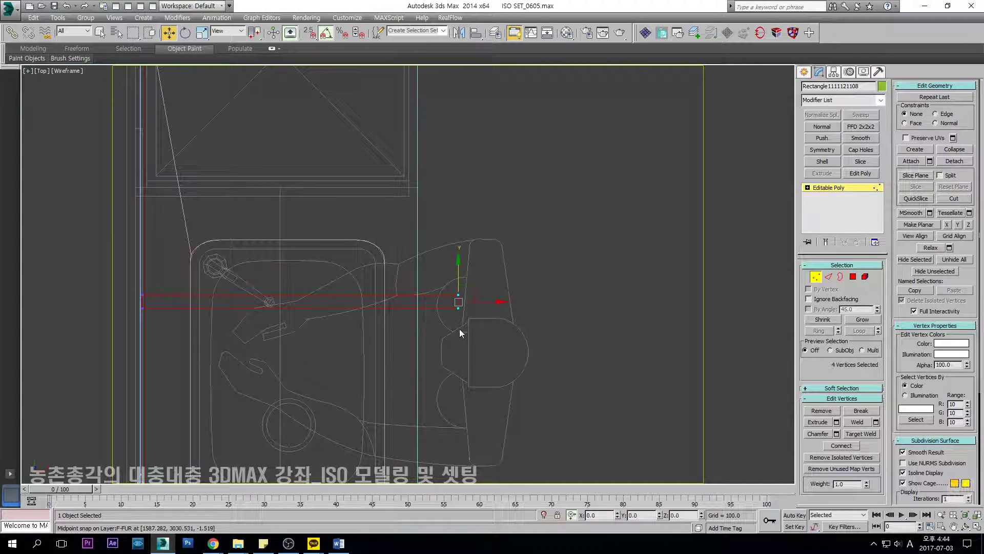
drag(610, 327, 436, 165)
key(s)
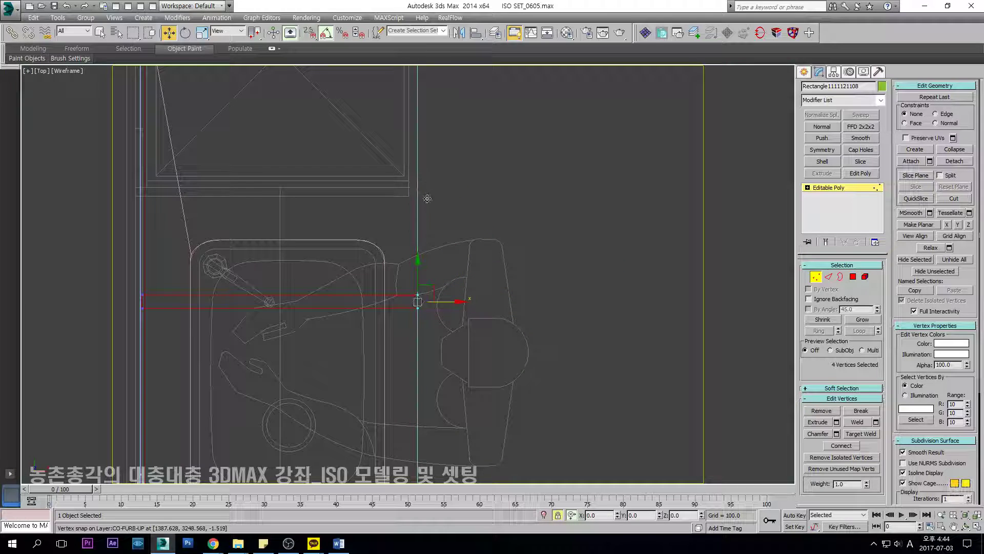
scroll(456, 204, down, 4)
key(1)
middle_drag(324, 149, 386, 175)
click(354, 199)
scroll(395, 251, up, 2)
middle_drag(388, 257, 364, 297)
click(482, 305)
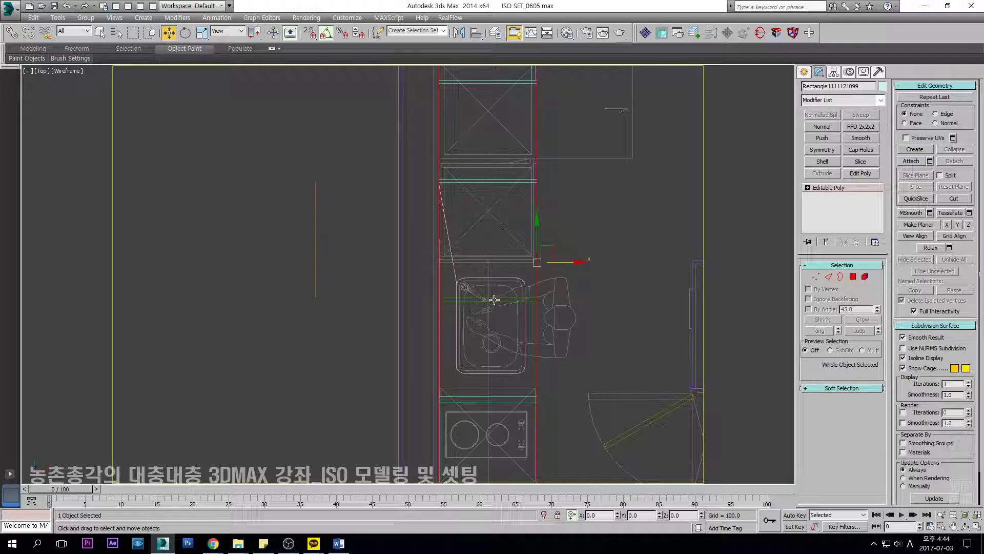
click(500, 298)
click(506, 285)
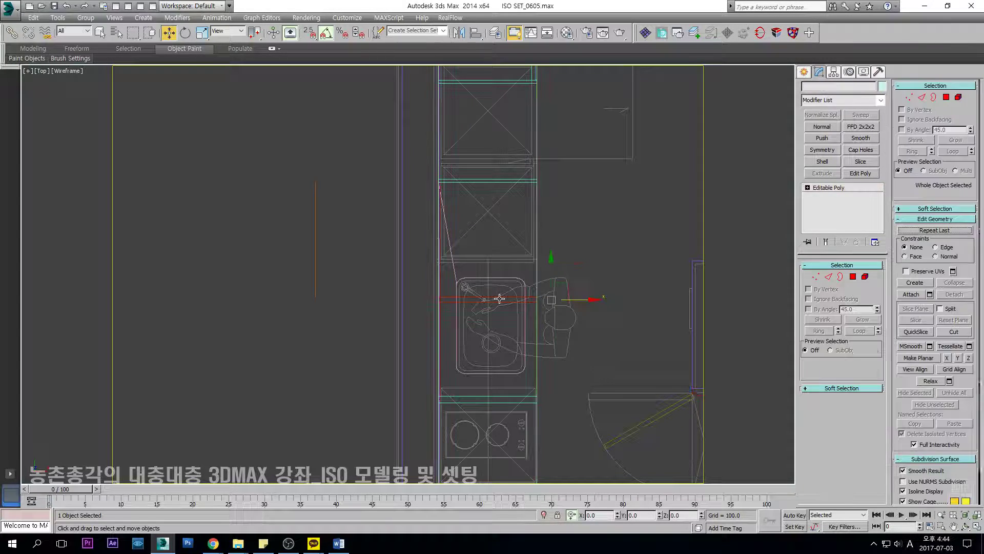
Extrude the sink cabinet door outlines by 20.
middle_drag(376, 177, 312, 215)
scroll(312, 215, down, 2)
scroll(352, 234, up, 2)
scroll(349, 233, down, 5)
scroll(359, 238, up, 3)
drag(202, 209, 279, 347)
click(822, 173)
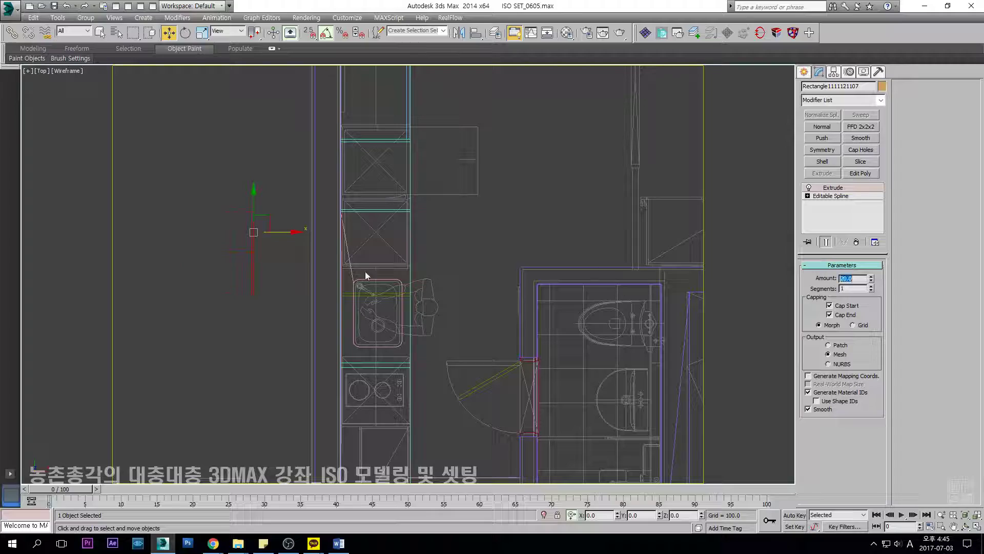
Move the extruded sink cabinet doors in the top view so they snap to the furniture's front line.
scroll(446, 226, up, 4)
scroll(420, 211, down, 2)
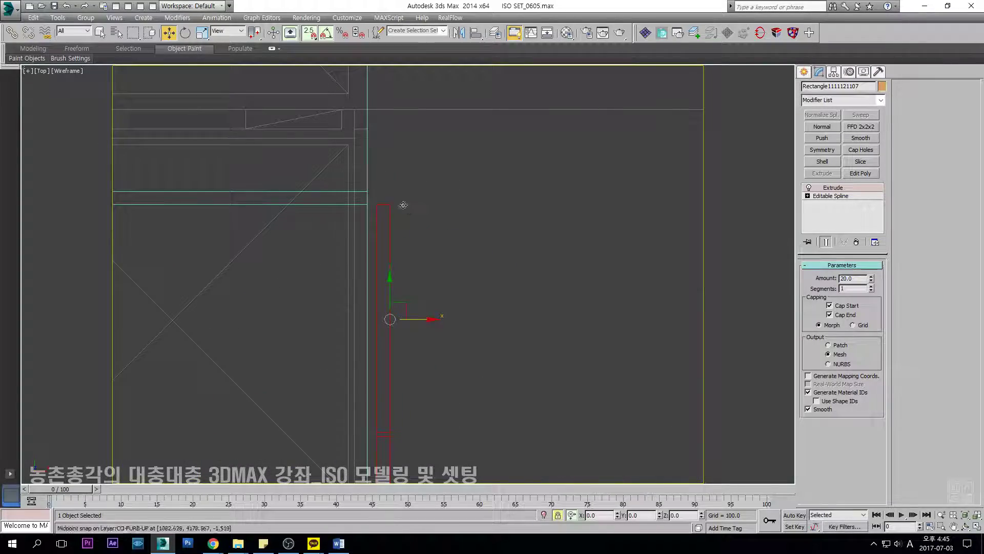
scroll(438, 232, down, 1)
alt+middle_drag(438, 232, 388, 246)
scroll(417, 244, down, 3)
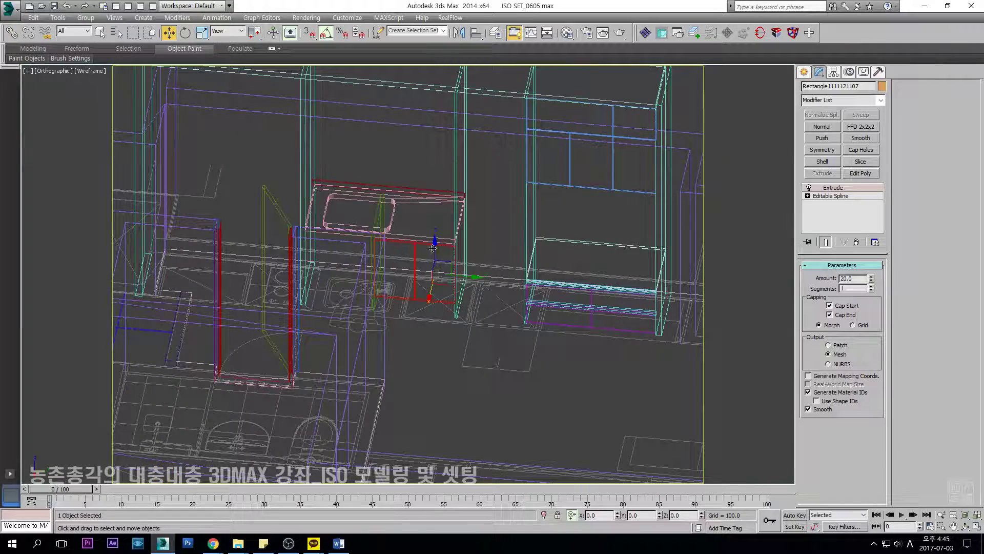
Switch the viewport to shaded display and examine the divider and sink cabinet doors from several angles.
click(472, 377)
click(91, 71)
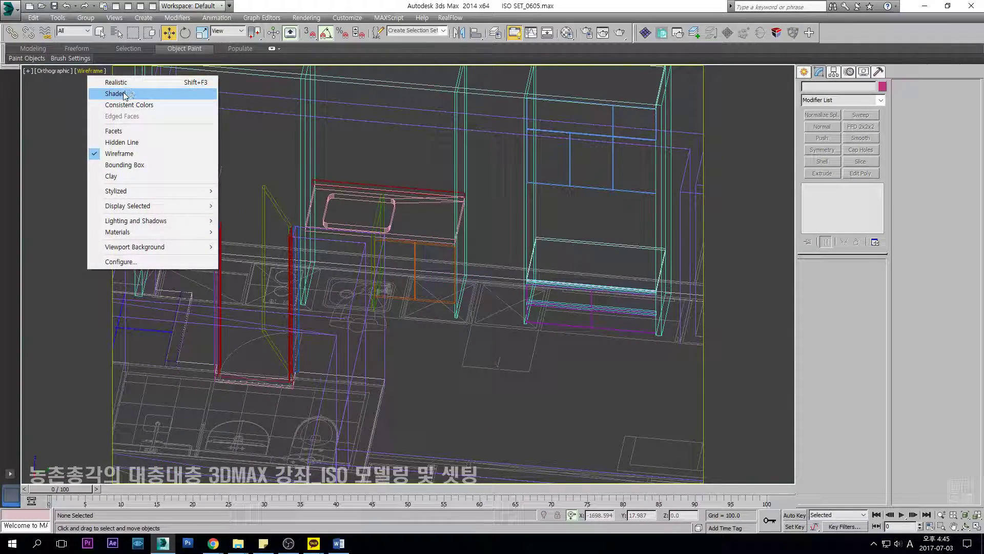
click(109, 92)
mouse_move(477, 314)
alt+middle_down()
mouse_move(439, 270)
mouse_move(410, 281)
alt+middle_up()
scroll(363, 259, up, 6)
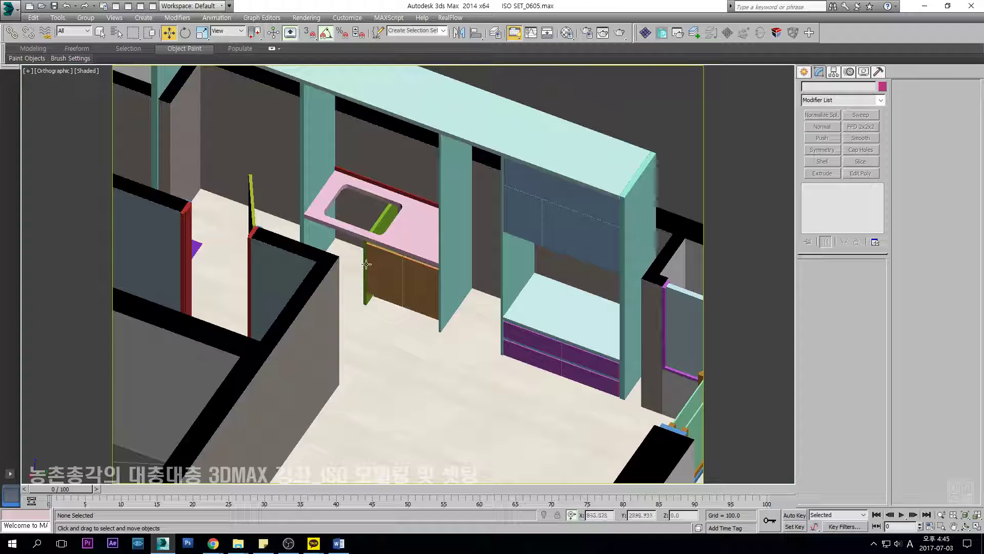
click(362, 259)
alt+middle_drag(362, 259, 596, 282)
click(534, 280)
scroll(494, 236, down, 6)
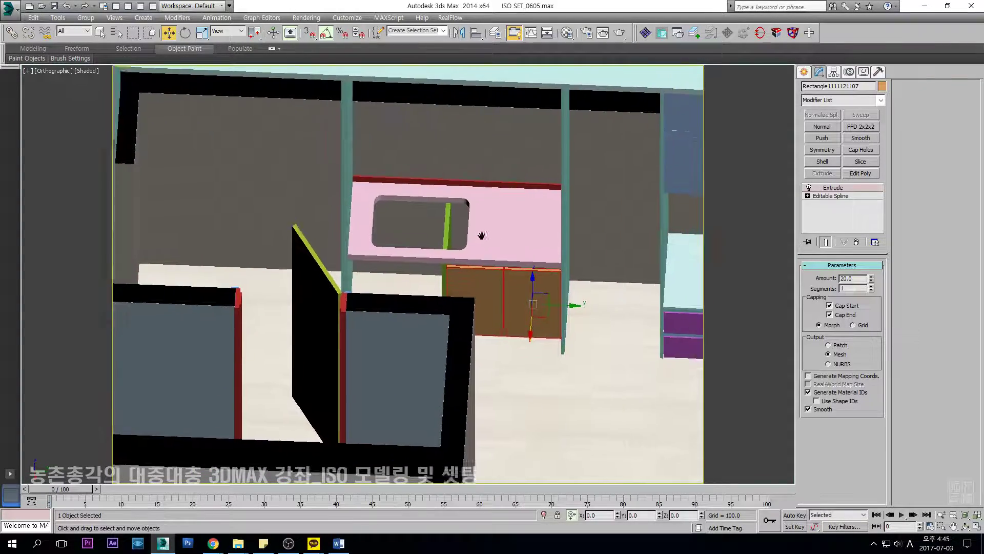
Unfreeze the furniture wall's elevation drawing and compare it with the modelled furniture in the left view.
key(t)
key(F3)
scroll(485, 242, down, 8)
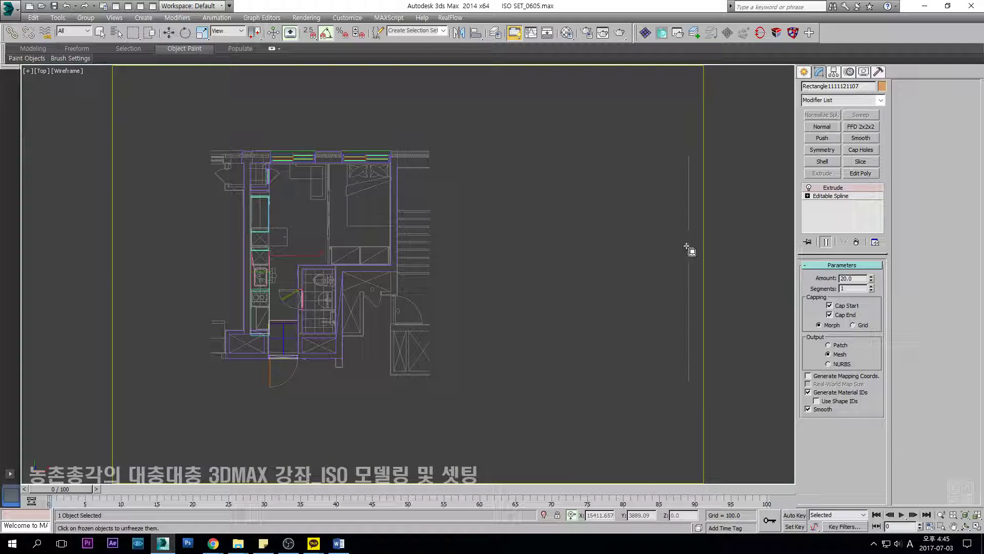
key(w)
click(689, 247)
middle_drag(625, 270, 571, 243)
key(l)
scroll(553, 225, down, 5)
scroll(499, 239, up, 5)
key(z)
mouse_move(469, 256)
middle_down()
mouse_move(359, 251)
mouse_move(460, 252)
middle_up()
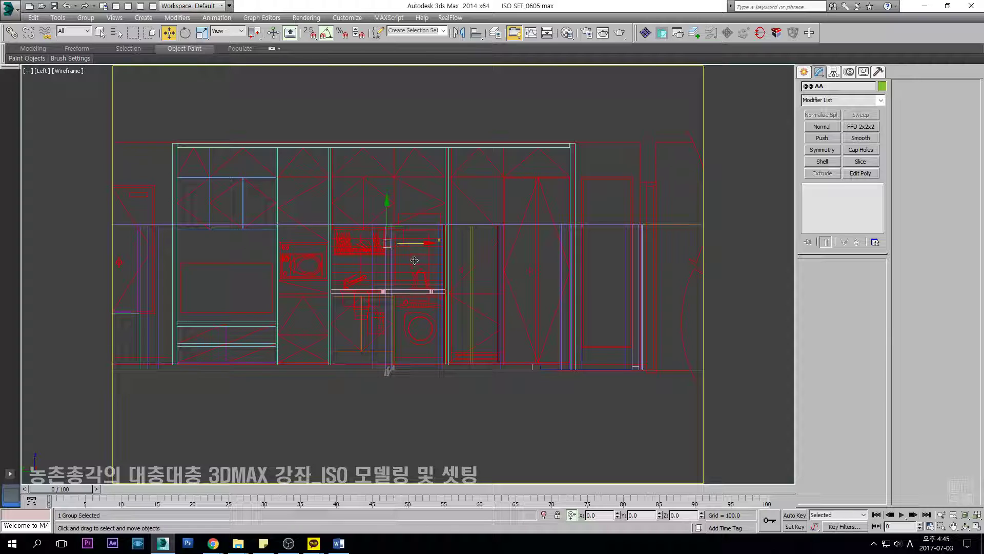
Rotate the elevation drawing flat over the floor plan in the top view and snap it to the plan's wall line.
key(t)
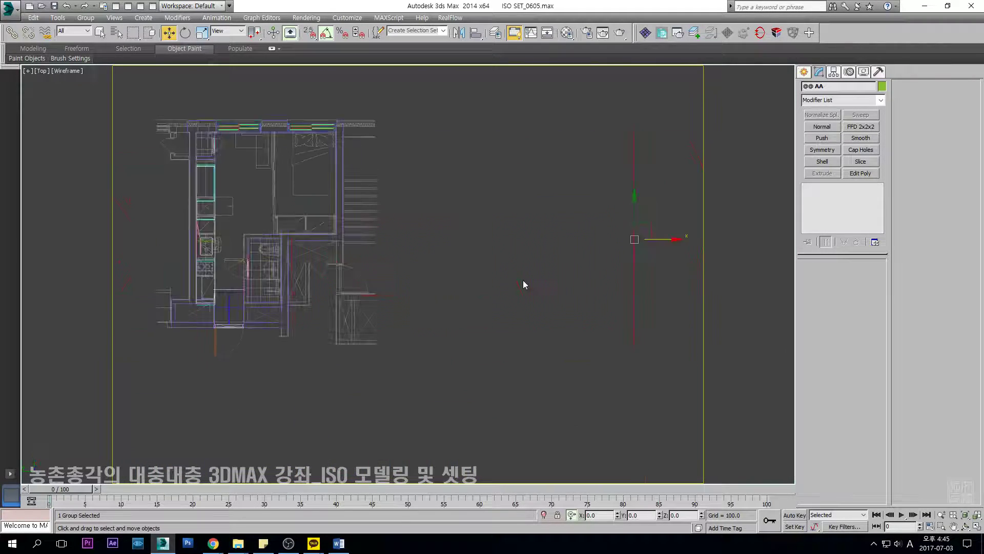
key(z)
key(e)
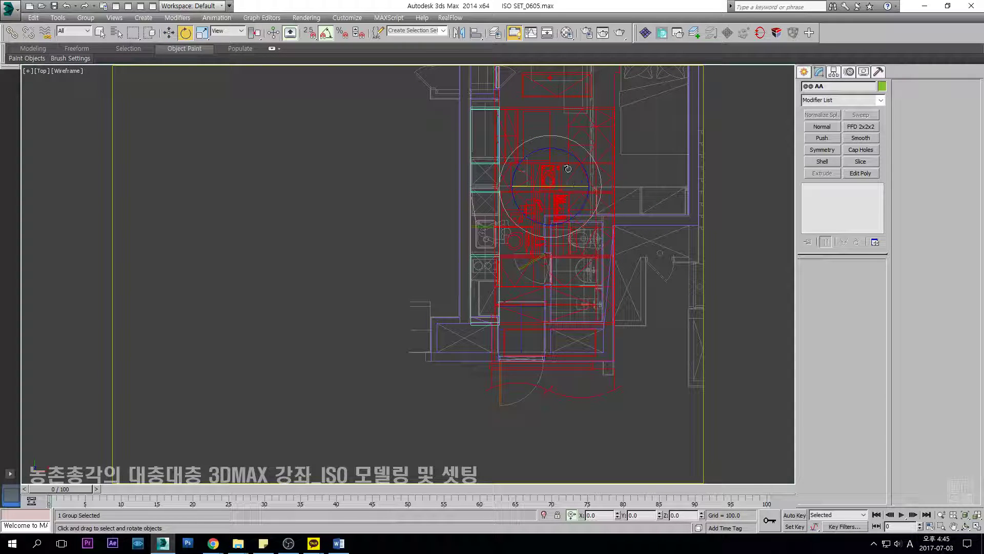
key(w)
scroll(573, 176, up, 8)
key(s)
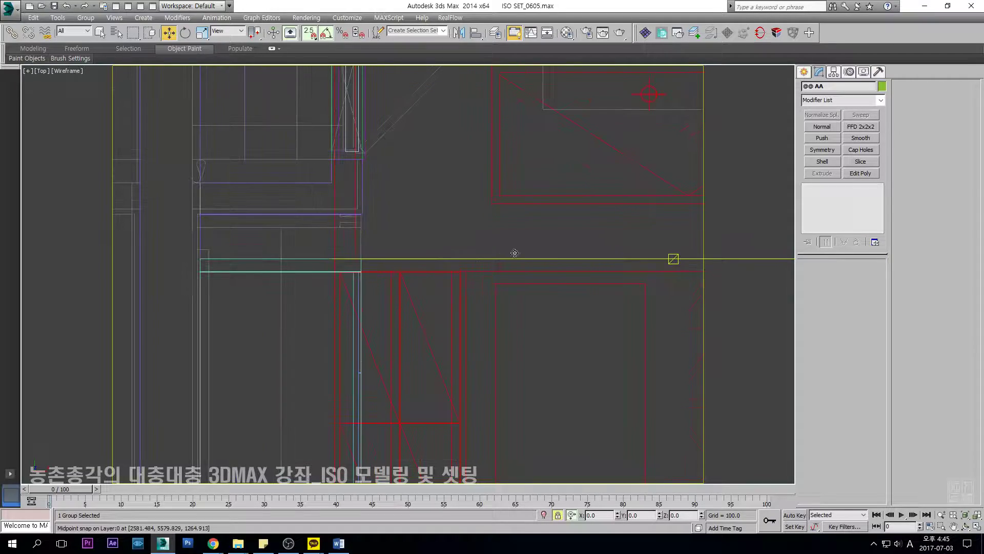
drag(614, 256, 369, 211)
key(space)
key(s)
Rotate the elevation drawing back upright, freeze it and bring up the left view.
scroll(523, 288, down, 7)
middle_drag(522, 453, 508, 263)
scroll(387, 394, up, 2)
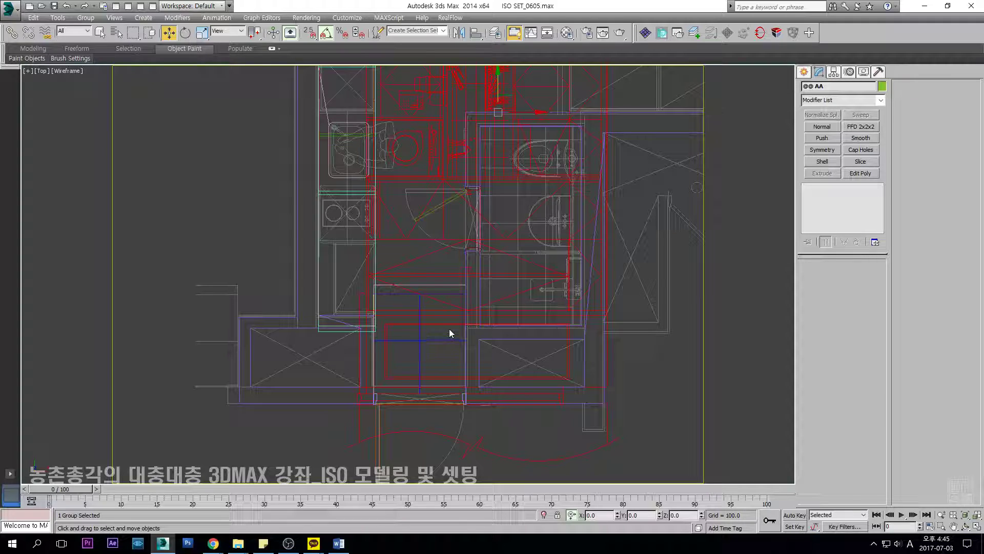
middle_drag(454, 325, 467, 396)
middle_drag(455, 152, 454, 286)
key(e)
key(w)
scroll(533, 288, down, 5)
key(ctrl+f)
key(l)
middle_drag(514, 301, 546, 303)
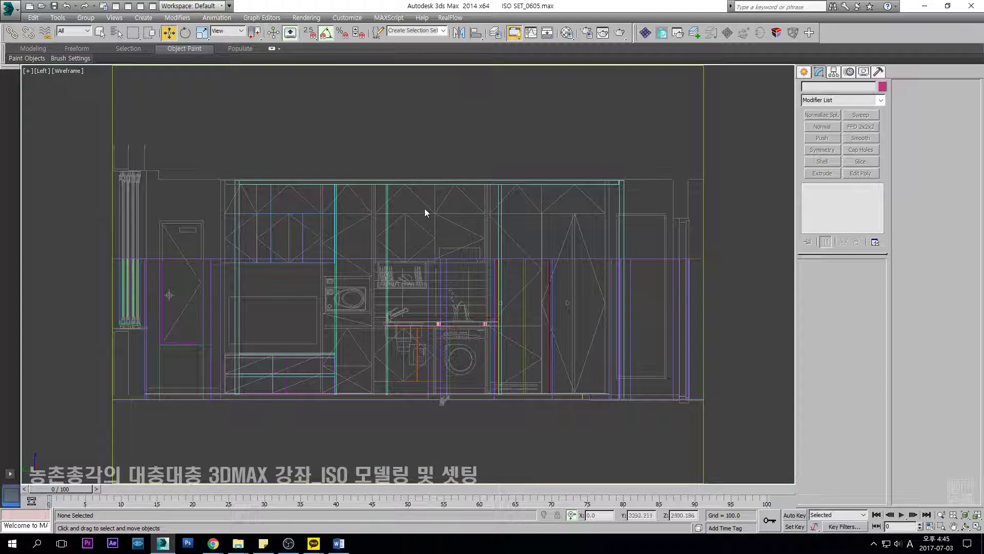
Select the nine furniture objects in the left view and move them along the wall to line up with the elevation drawing.
key(F3)
drag(495, 210, 251, 224)
key(F3)
middle_drag(377, 281, 377, 273)
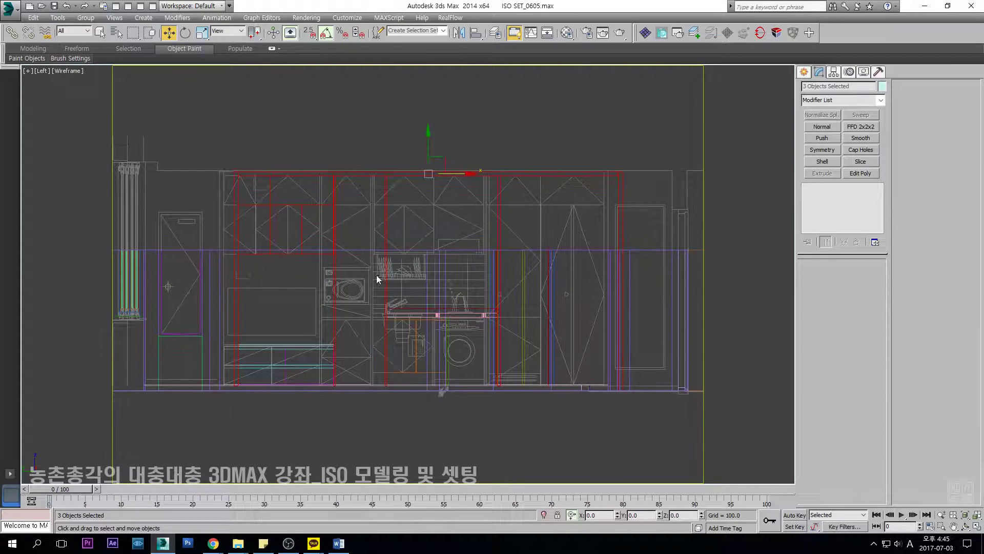
scroll(376, 273, up, 3)
ctrl+drag(221, 393, 134, 473)
middle_drag(242, 429, 296, 331)
middle_drag(492, 310, 464, 292)
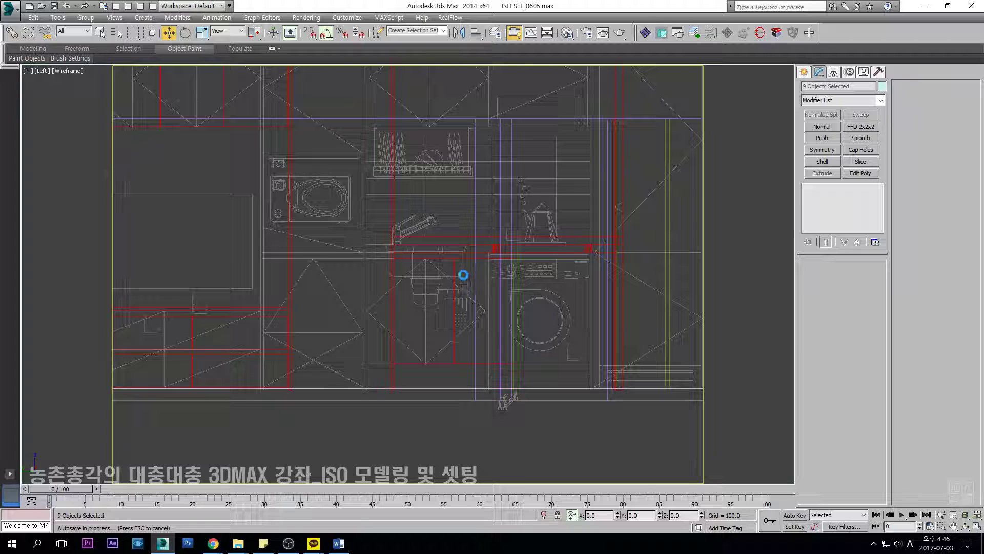
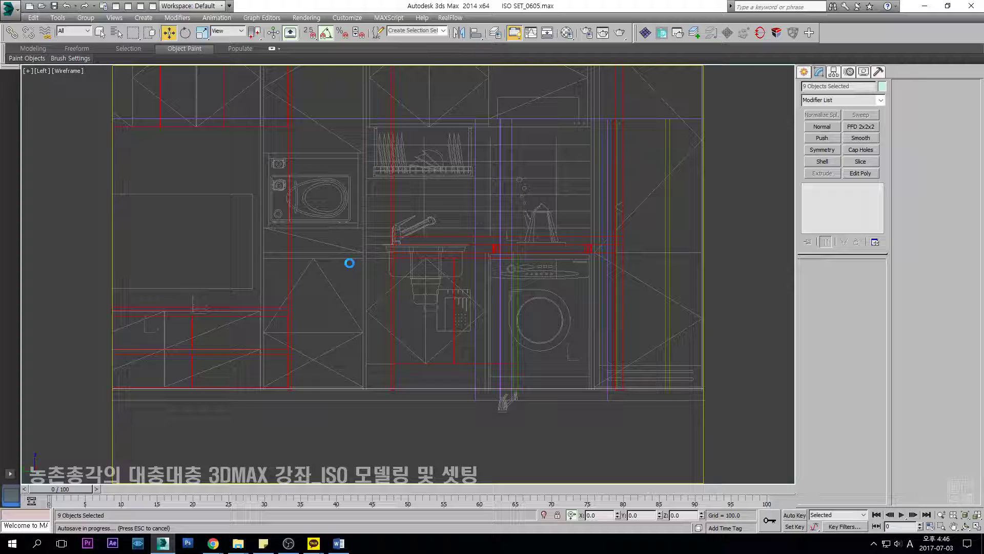
scroll(628, 266, down, 2)
mouse_move(370, 156)
middle_down()
mouse_move(391, 235)
mouse_move(418, 244)
middle_up()
scroll(282, 143, up, 2)
scroll(282, 141, up, 1)
drag(283, 140, 242, 140)
scroll(272, 136, down, 3)
Examine the repositioned furniture wall against the apartment walls in shaded and wireframe views.
mouse_move(555, 275)
middle_down()
mouse_move(411, 219)
mouse_move(264, 289)
mouse_move(285, 259)
mouse_move(200, 207)
mouse_move(375, 195)
mouse_move(226, 182)
middle_up()
key(F3)
scroll(286, 259, up, 4)
scroll(375, 195, up, 2)
scroll(375, 195, down, 4)
scroll(505, 231, up, 2)
alt+middle_drag(328, 264, 372, 250)
middle_drag(372, 250, 510, 206)
middle_drag(400, 148, 414, 189)
key(F3)
scroll(425, 188, down, 4)
scroll(428, 189, up, 3)
Assign the a타입 인조대리석 material to the nine selected furniture objects and add a planar UVW Map modifier.
key(m)
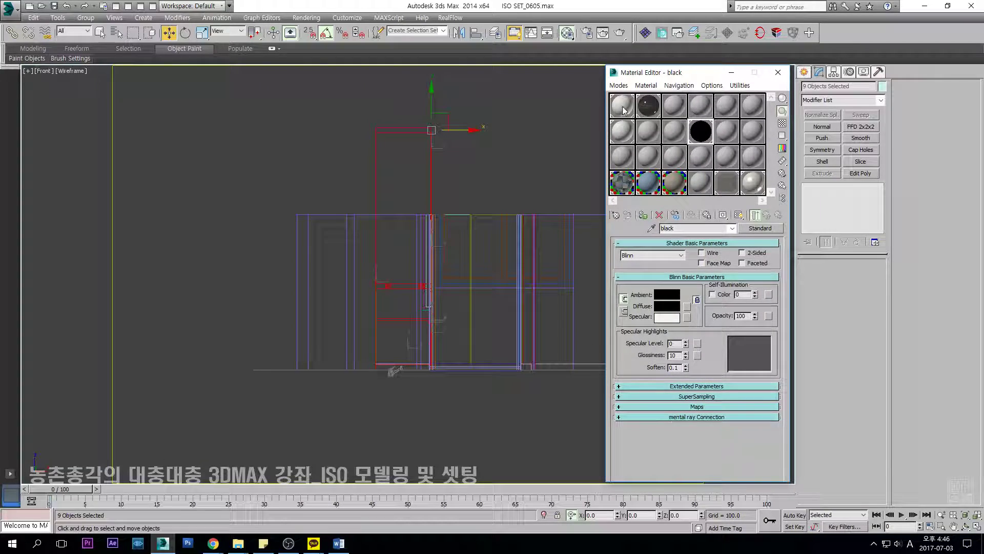
click(622, 108)
click(776, 77)
key(F3)
mouse_move(447, 218)
middle_down()
mouse_move(485, 209)
mouse_move(418, 238)
middle_up()
key(u)
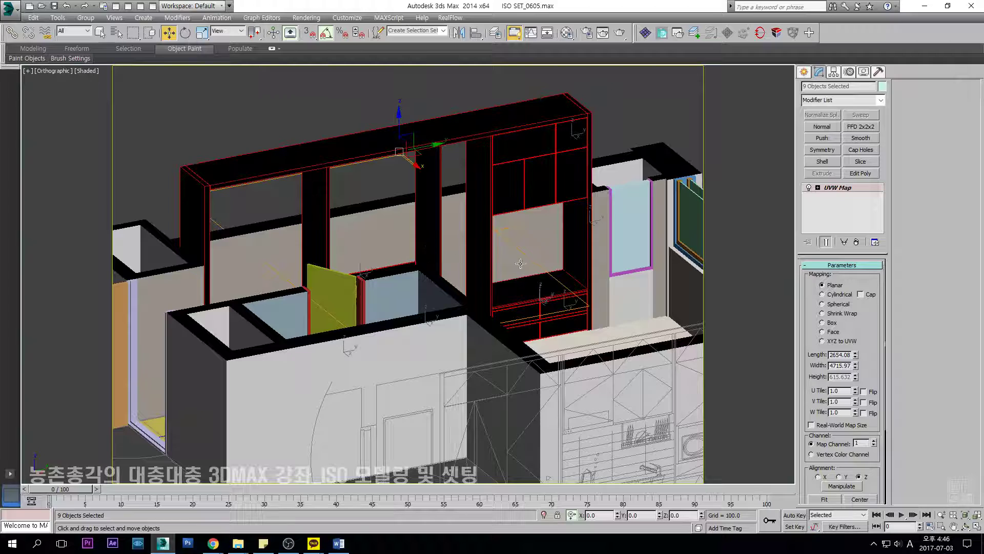
Open the a타입 인조대리석 material's diffuse bitmap and toggle its display in the viewport.
click(567, 32)
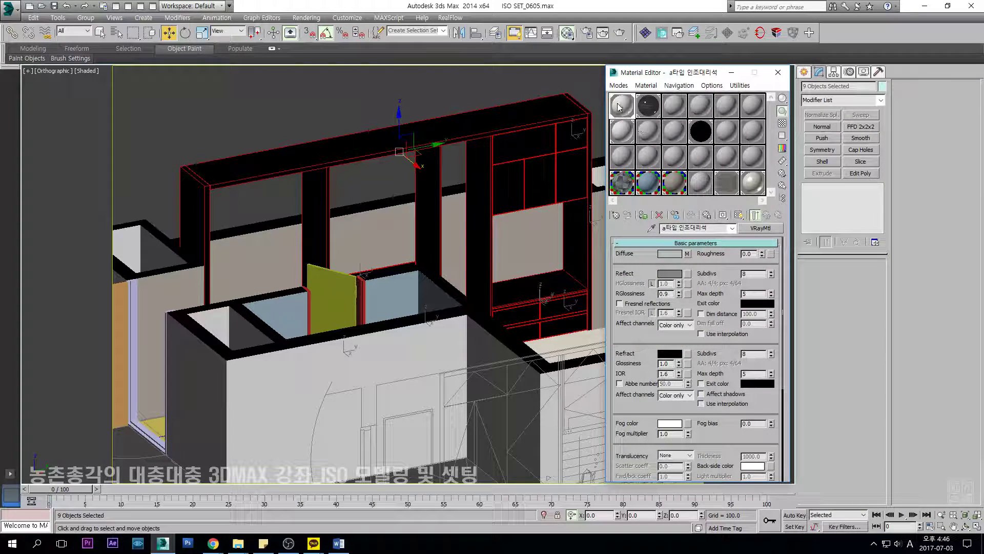
click(687, 254)
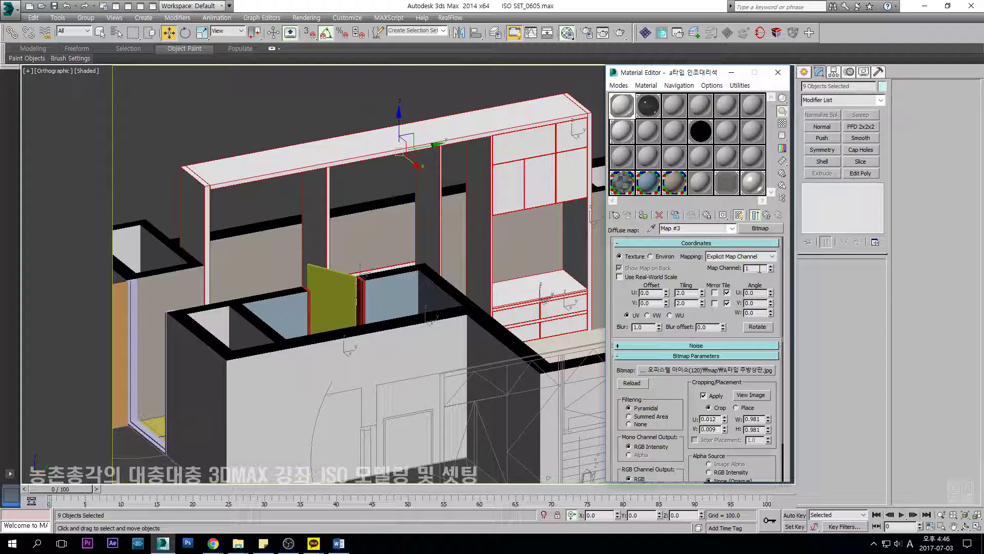
click(741, 216)
click(742, 217)
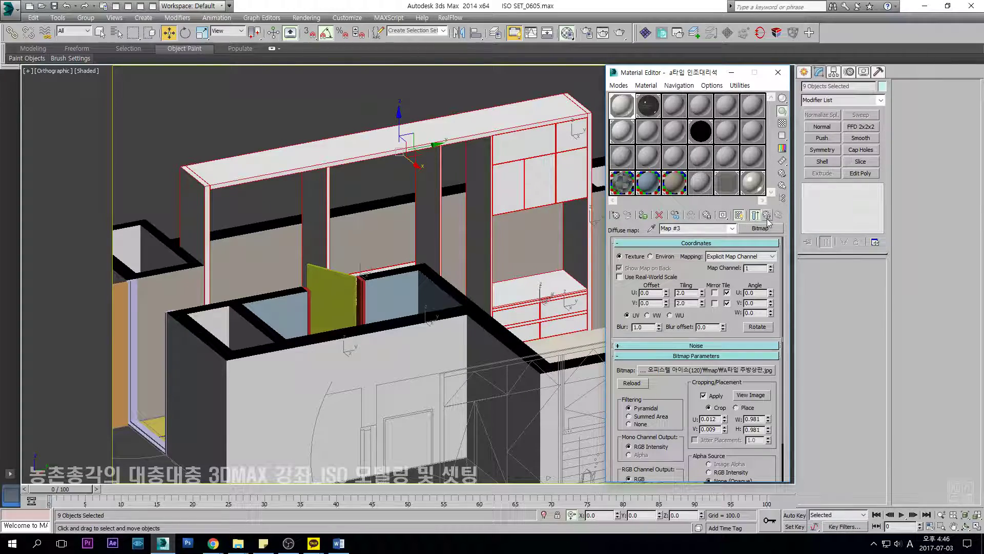
click(778, 73)
alt+middle_drag(647, 133, 446, 268)
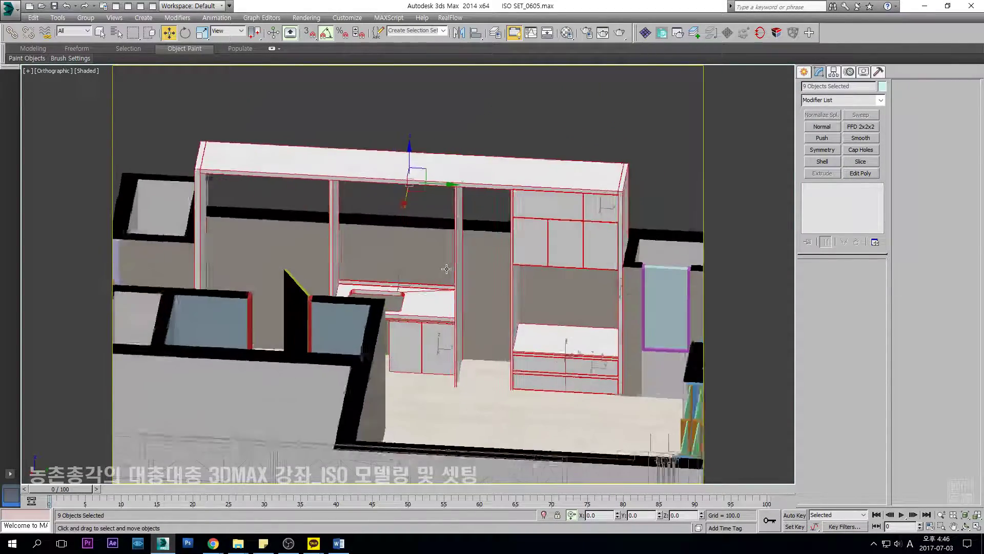
Examine the furniture's height and alignment against the walls and elevation drawing in the front and left views.
key(f)
key(z)
key(F3)
scroll(464, 276, down, 5)
scroll(487, 264, up, 2)
key(z)
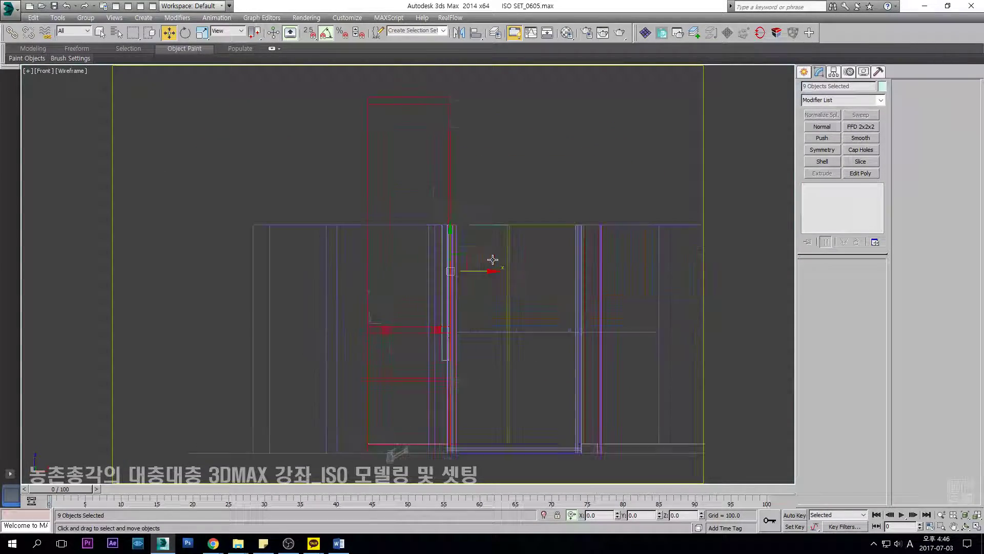
key(l)
key(z)
middle_drag(546, 164, 343, 150)
middle_drag(446, 210, 503, 218)
scroll(504, 218, down, 2)
middle_drag(573, 207, 596, 213)
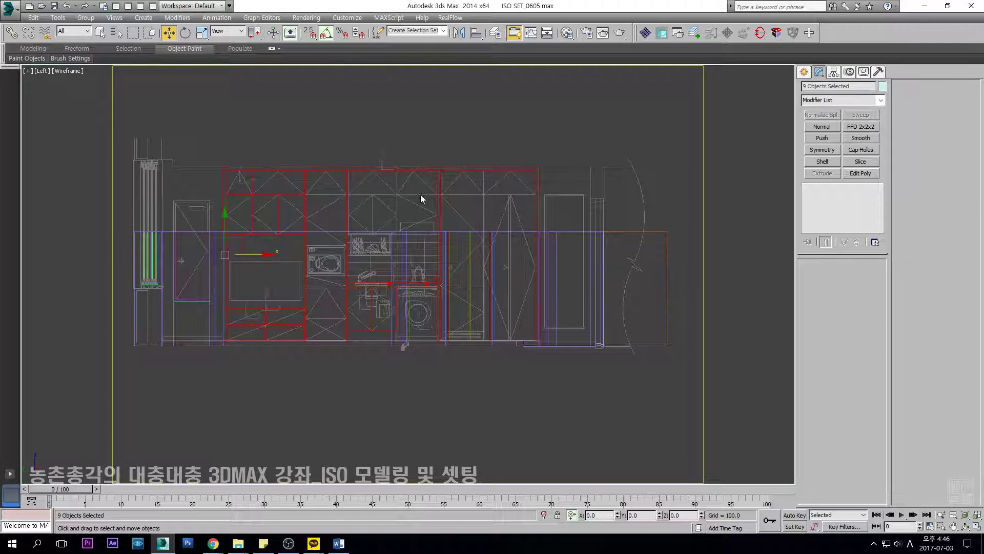
Try to group the nine selected furniture objects.
key(ctrl+g)
click(498, 289)
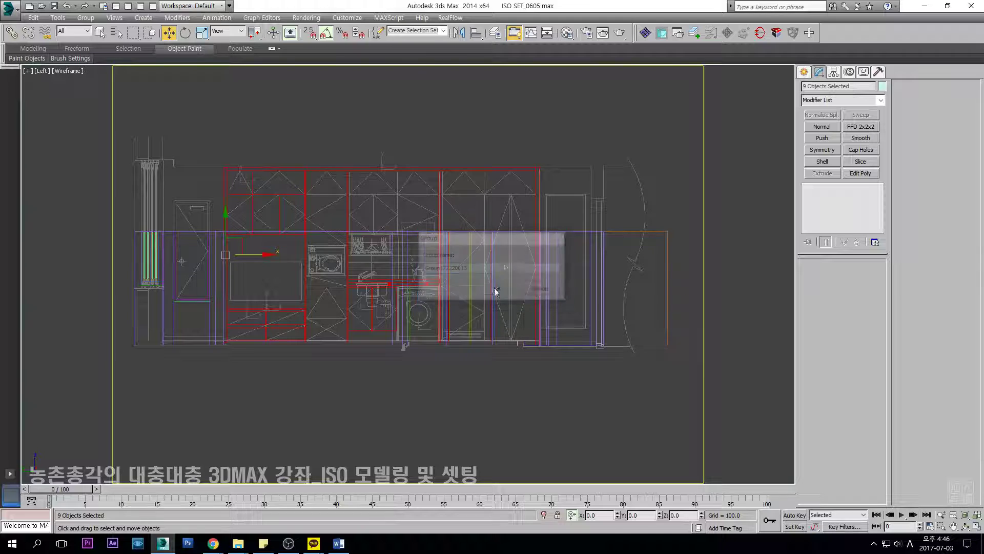
middle_drag(521, 288, 678, 262)
click(357, 205)
middle_drag(596, 146, 527, 149)
click(547, 146)
key(ctrl+z)
key(ctrl+z)
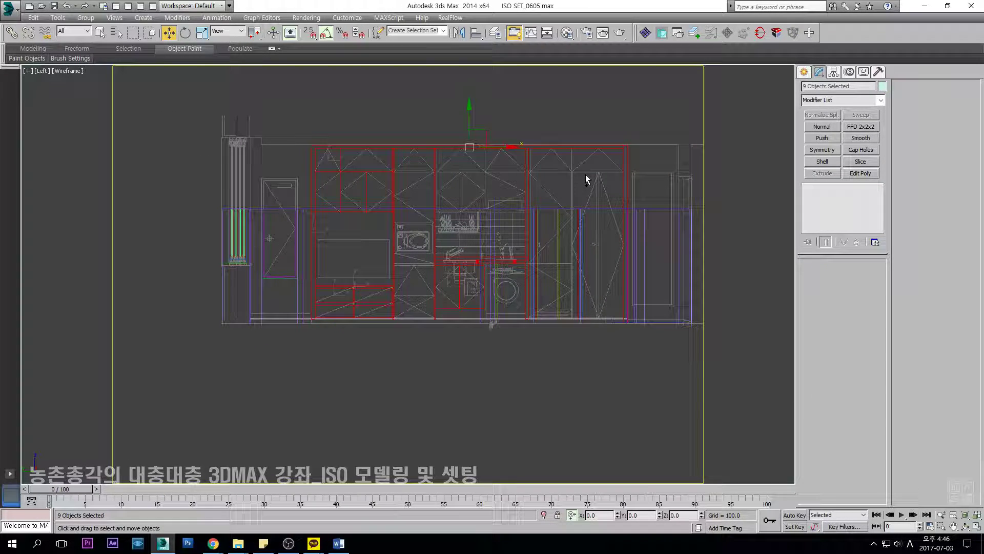
Apply an FFD 2x2x2 modifier to the nine furniture objects and snap its upper control points down to the wall-top line.
click(866, 128)
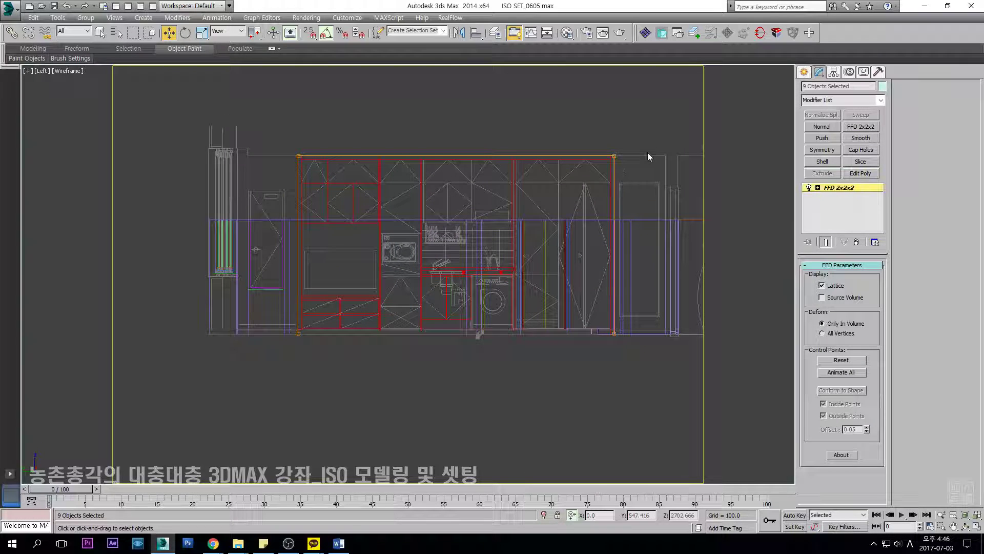
key(s)
scroll(270, 166, up, 4)
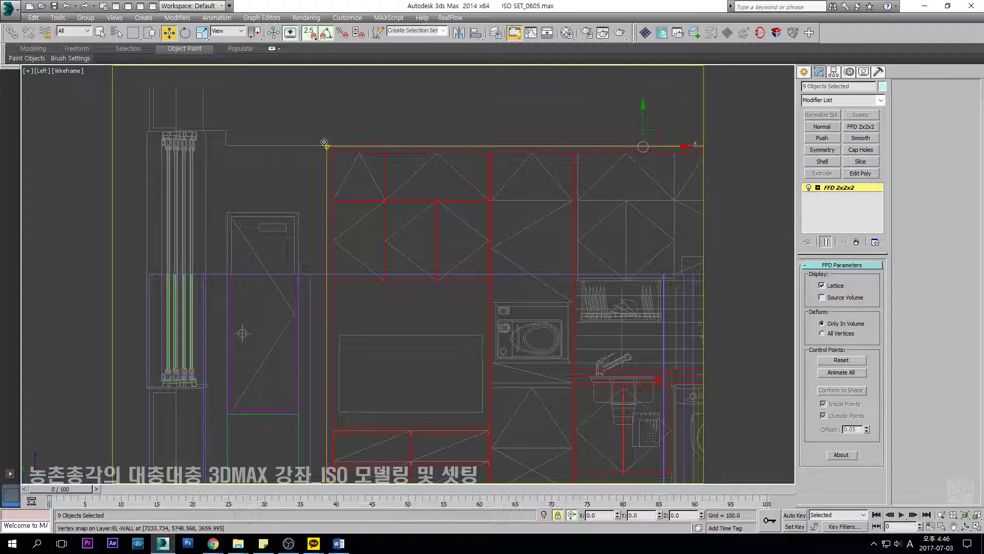
drag(324, 141, 319, 272)
key(s)
key(space)
Snap the FFD lattice's lower control points up to the finished floor line in the front view.
scroll(326, 272, down, 4)
key(F3)
mouse_move(410, 267)
alt+middle_down()
mouse_move(417, 293)
mouse_move(277, 314)
mouse_move(472, 253)
alt+middle_up()
middle_drag(532, 329, 573, 327)
scroll(571, 328, up, 4)
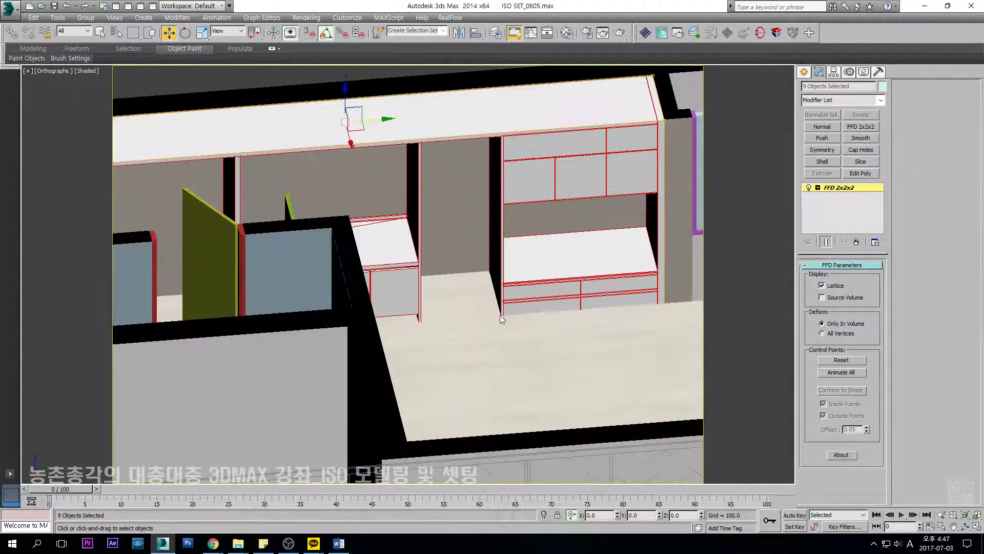
key(f)
key(F3)
scroll(518, 312, up, 3)
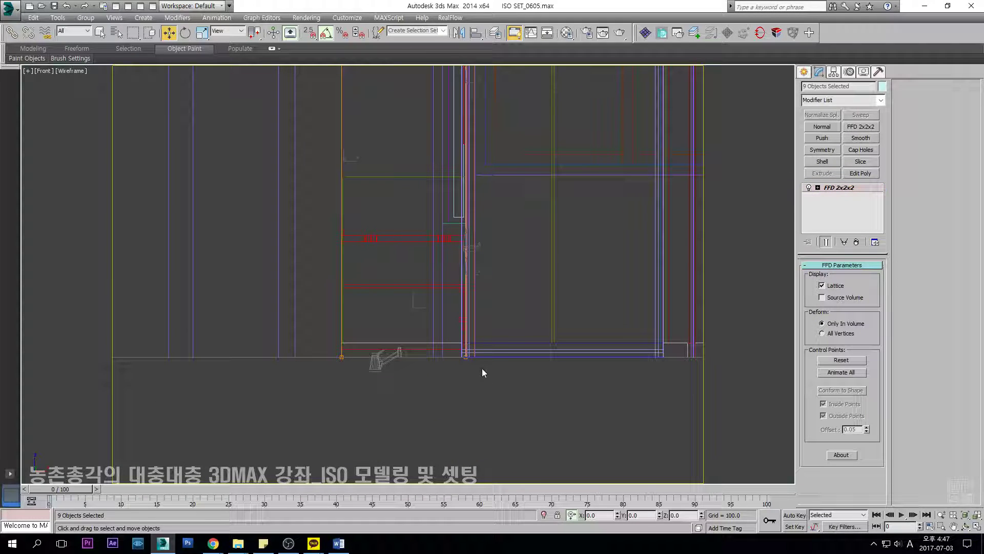
scroll(372, 366, up, 3)
key(s)
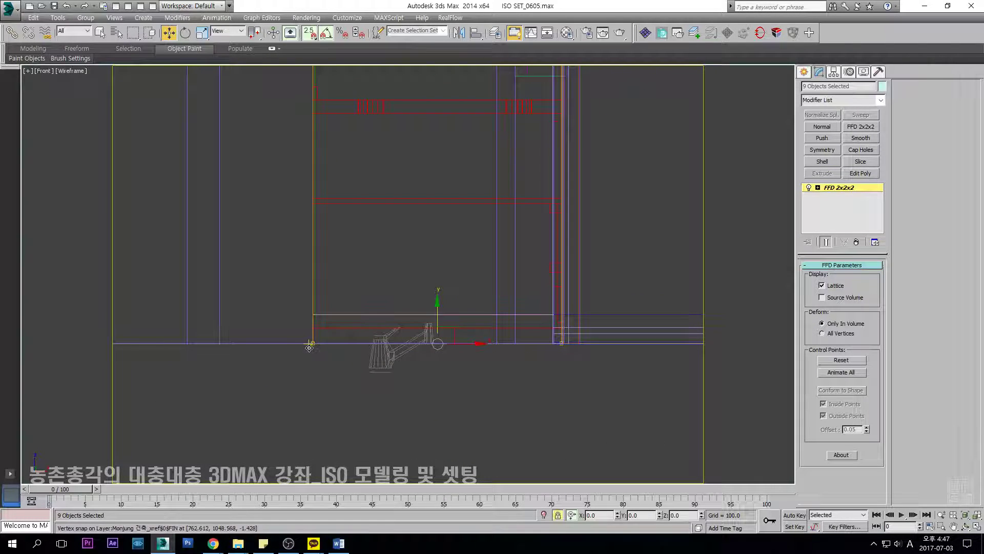
key(F3)
mouse_move(464, 328)
alt+middle_down()
mouse_move(370, 310)
mouse_move(373, 292)
mouse_move(365, 340)
alt+middle_up()
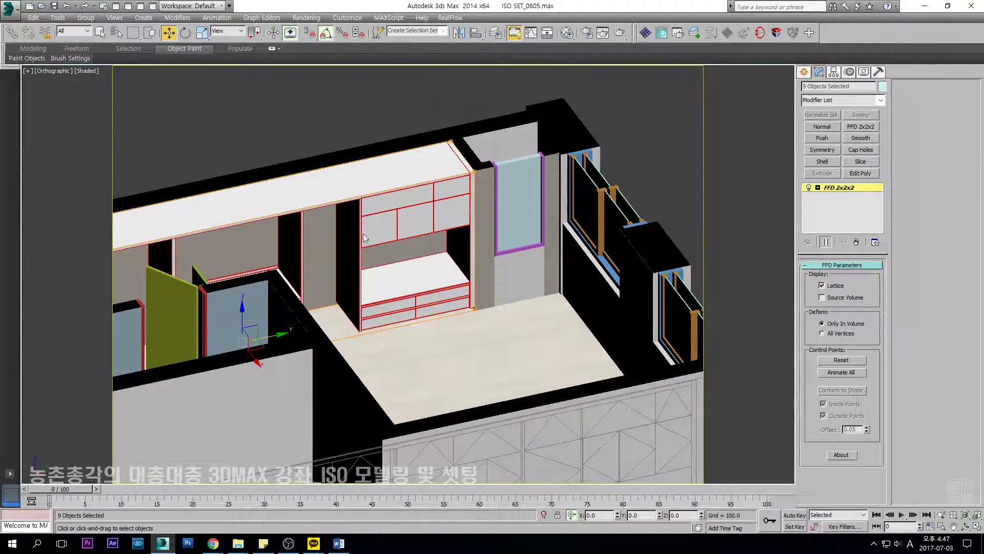
scroll(367, 240, up, 3)
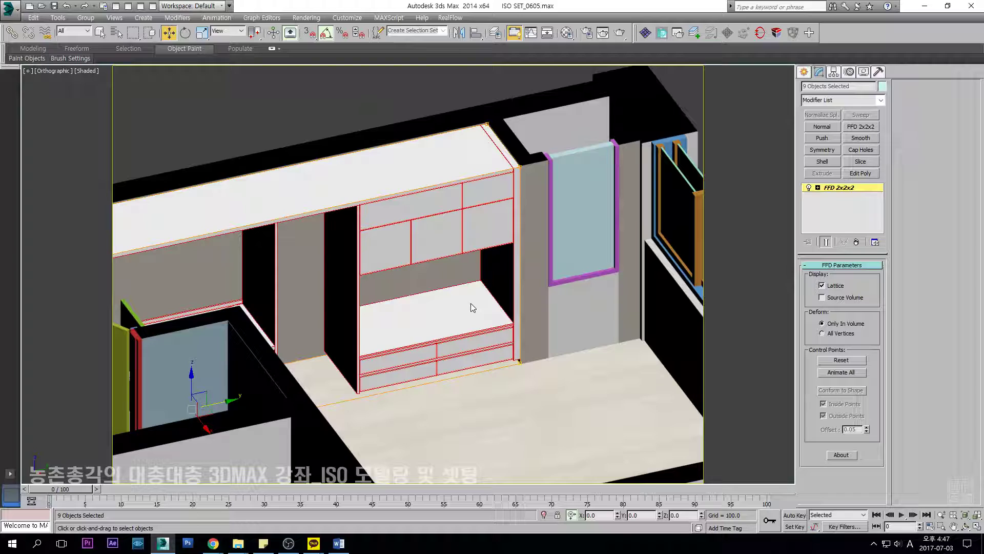
scroll(470, 303, down, 5)
scroll(481, 293, up, 5)
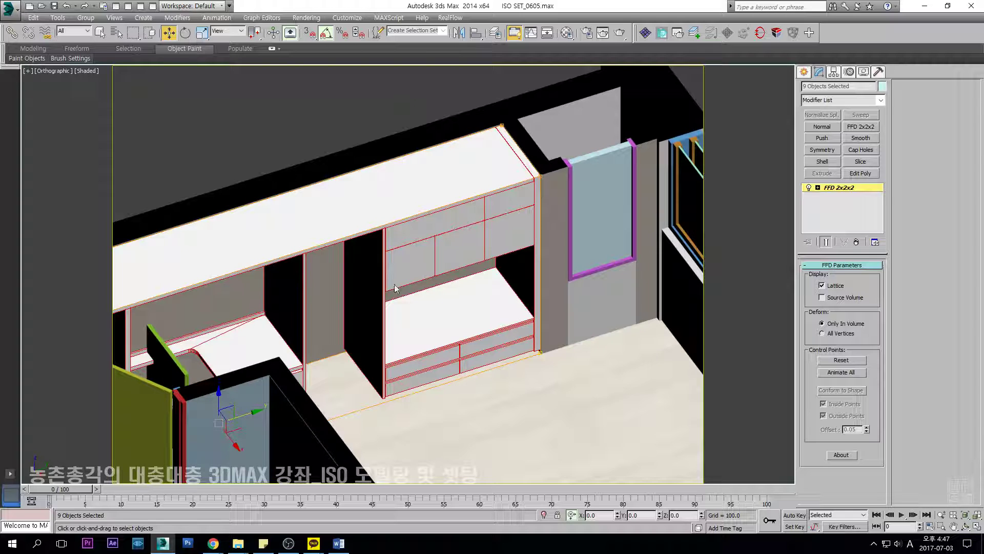
middle_drag(503, 290, 500, 270)
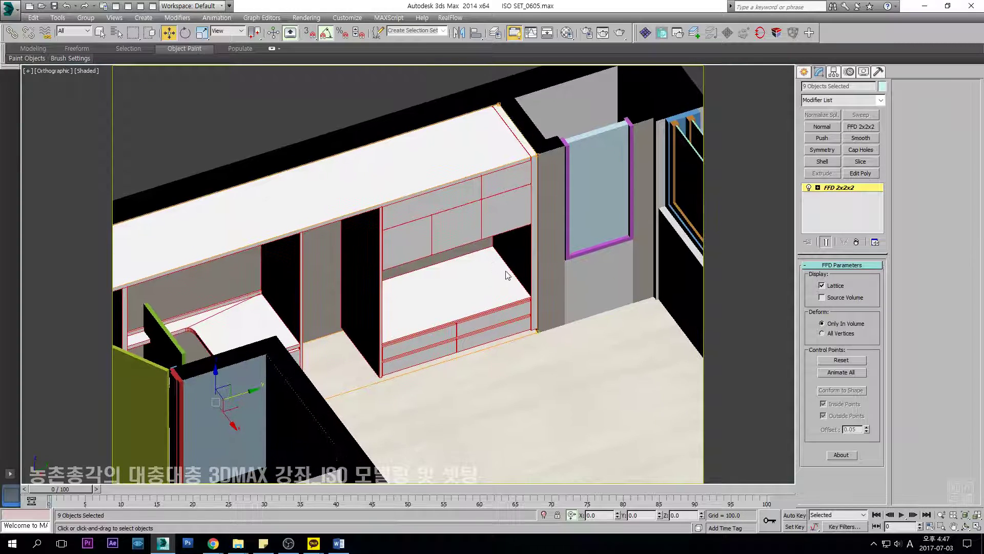
Examine the fitted furniture wall against the surrounding walls and the finished floor in the shaded view.
scroll(472, 305, down, 4)
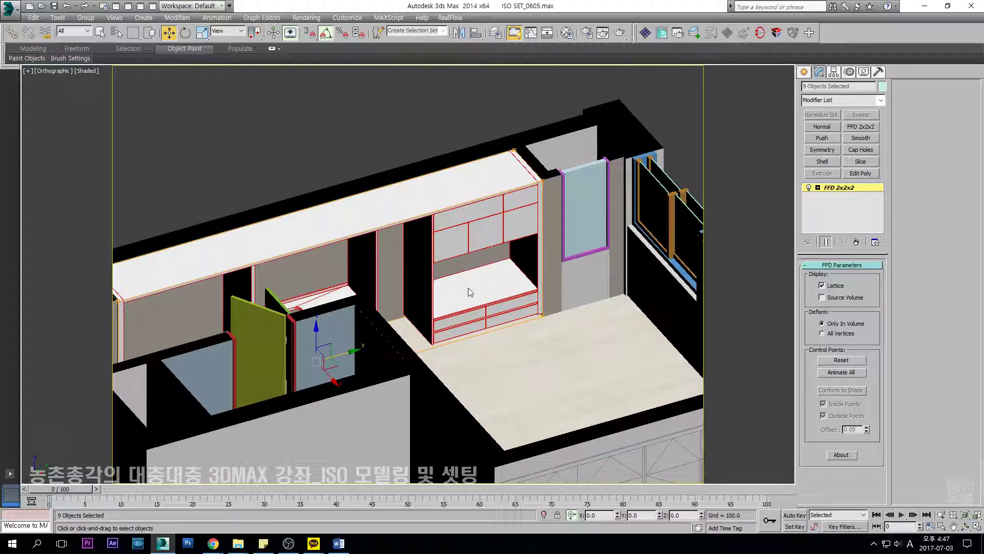
alt+middle_drag(438, 297, 408, 289)
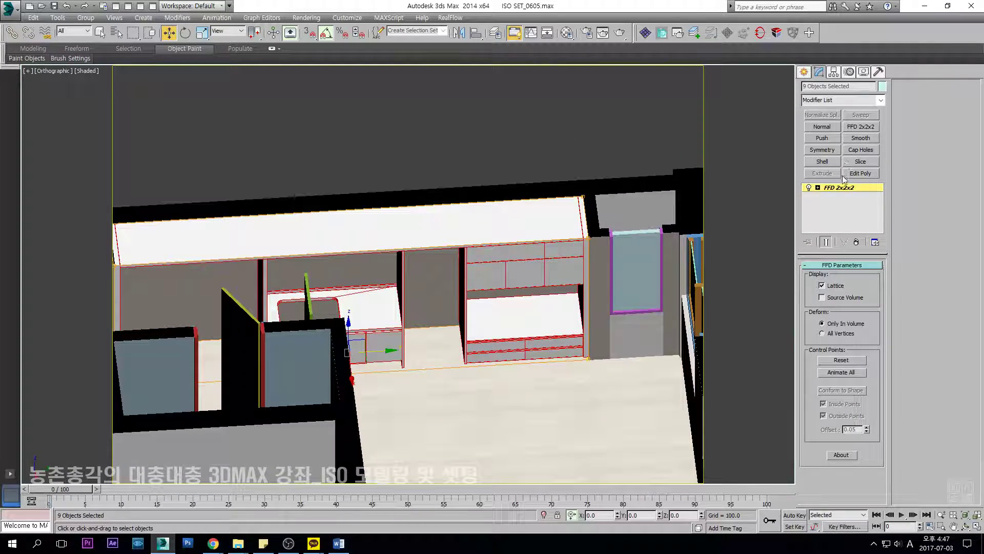
click(845, 193)
alt+middle_drag(423, 256, 315, 278)
scroll(440, 260, down, 5)
click(614, 248)
scroll(572, 295, up, 3)
click(446, 270)
Show the finished apartment model with its furniture over the floor plan in the top wireframe view.
key(t)
key(F3)
scroll(315, 278, down, 4)
drag(575, 466, 118, 118)
click(600, 236)
middle_drag(544, 268, 580, 233)
scroll(595, 244, down, 4)
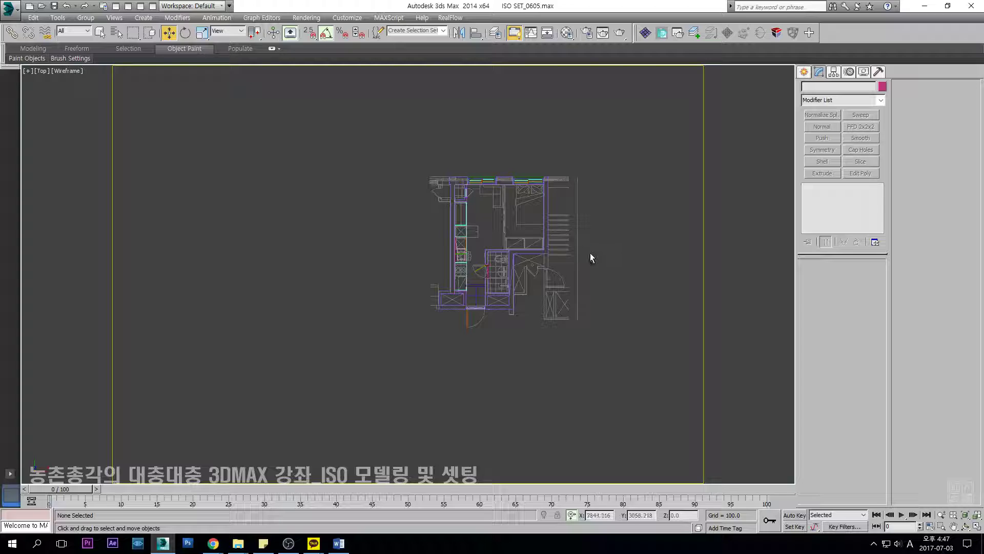
key(5)
click(408, 179)
double_click(409, 179)
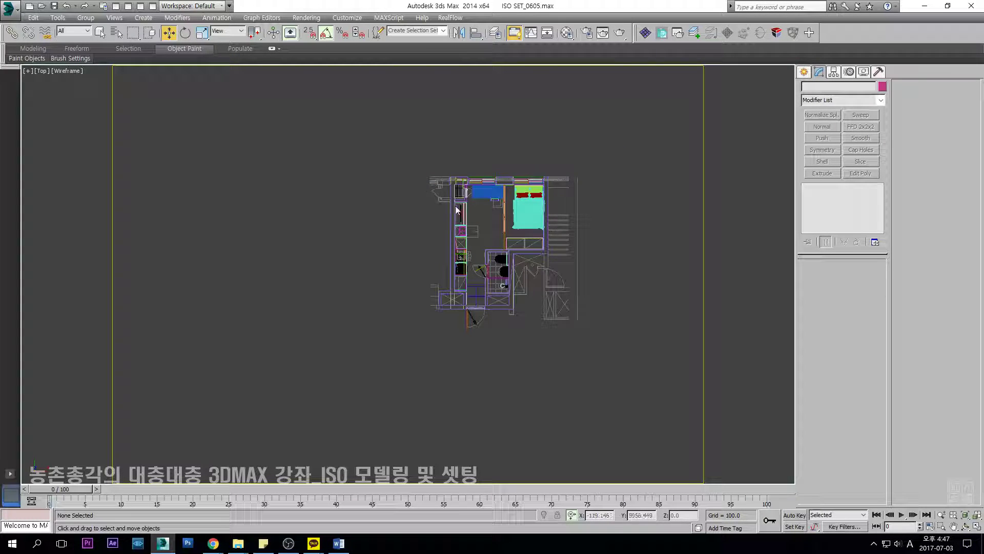
Group the 45 modelled apartment entities in the top view and hide the group.
drag(453, 306, 511, 269)
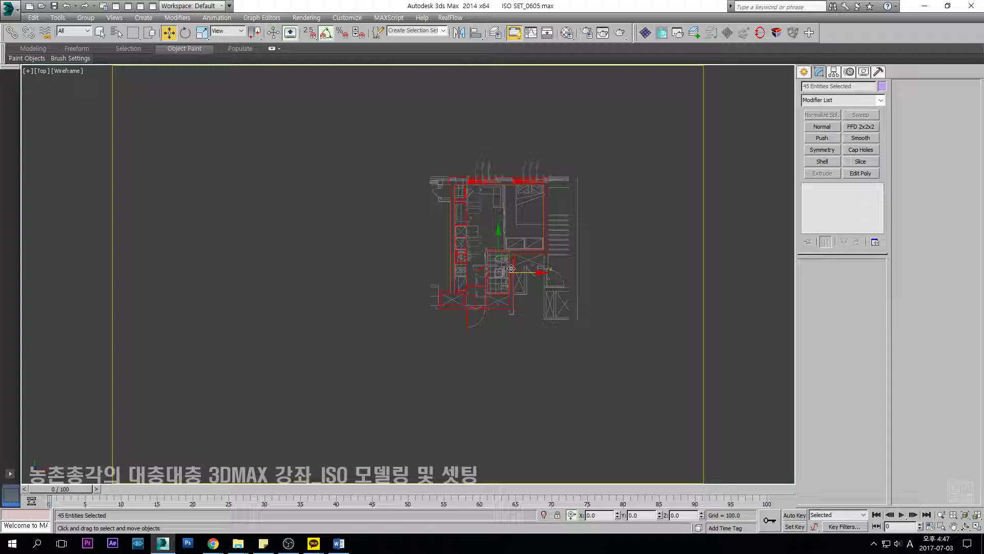
key(5)
click(558, 366)
key(ctrl+g)
click(507, 289)
right_click(568, 243)
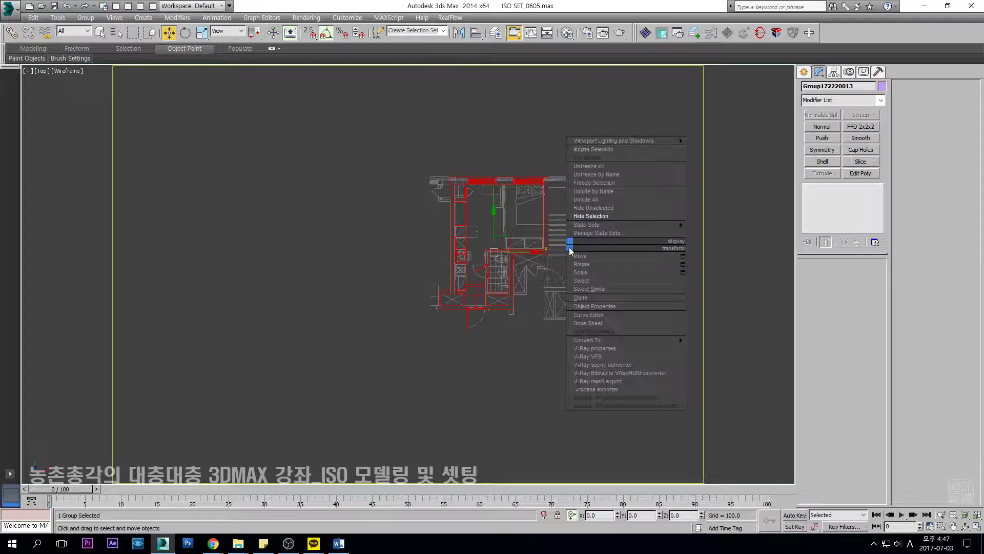
click(598, 216)
Show the finished apartment model and display it shaded with edged faces in an angled orthographic view.
key(5)
double_click(431, 185)
middle_drag(523, 214, 395, 162)
key(F3)
scroll(395, 162, up, 3)
click(508, 185)
key(F4)
scroll(518, 189, up, 1)
mouse_move(529, 198)
middle_down()
mouse_move(465, 219)
mouse_move(515, 193)
middle_up()
scroll(474, 220, down, 2)
scroll(515, 194, up, 3)
scroll(513, 194, down, 3)
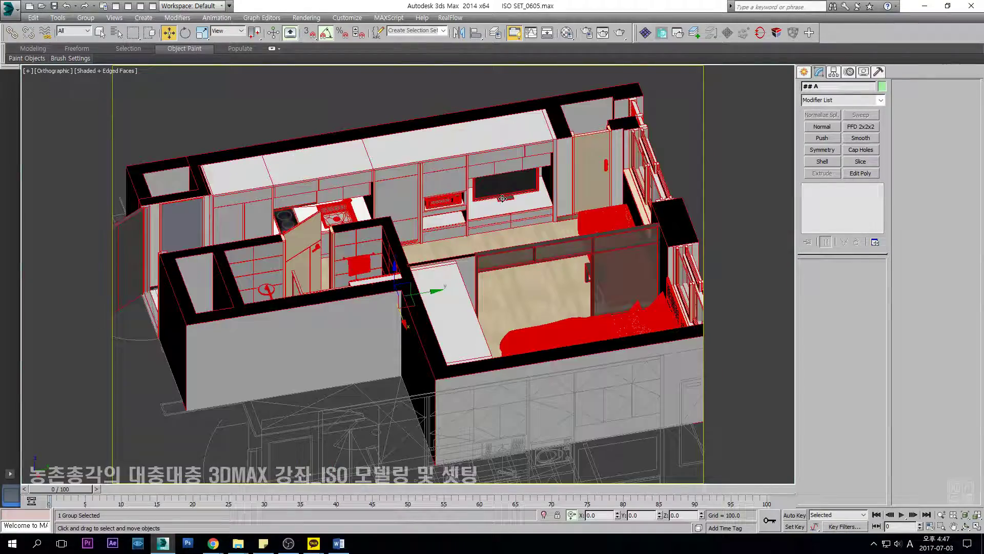
Examine the finished model's built-in furniture and interior up close, and clear the selection and edged-face display.
scroll(444, 137, up, 5)
middle_drag(444, 137, 449, 124)
middle_drag(449, 320, 205, 326)
scroll(426, 316, up, 4)
scroll(424, 313, down, 6)
alt+middle_drag(348, 264, 367, 280)
middle_drag(717, 354, 530, 340)
key(ctrl+d)
middle_drag(404, 392, 372, 364)
scroll(372, 365, down, 3)
key(F4)
Examine the finished wardrobe, kitchen furniture and door groups from several angles.
click(430, 288)
alt+middle_drag(429, 288, 400, 269)
scroll(532, 266, up, 5)
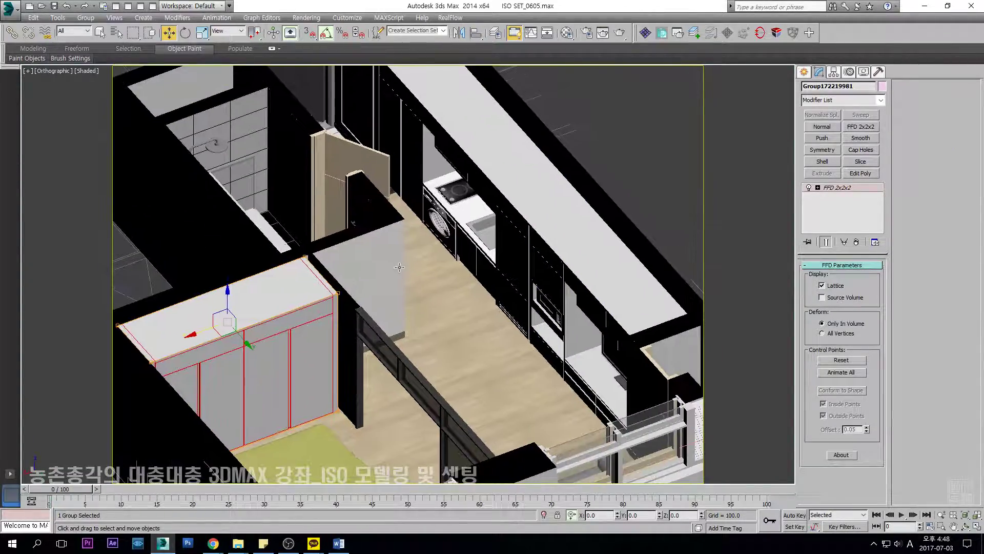
click(470, 227)
scroll(470, 227, up, 3)
alt+middle_drag(470, 227, 523, 265)
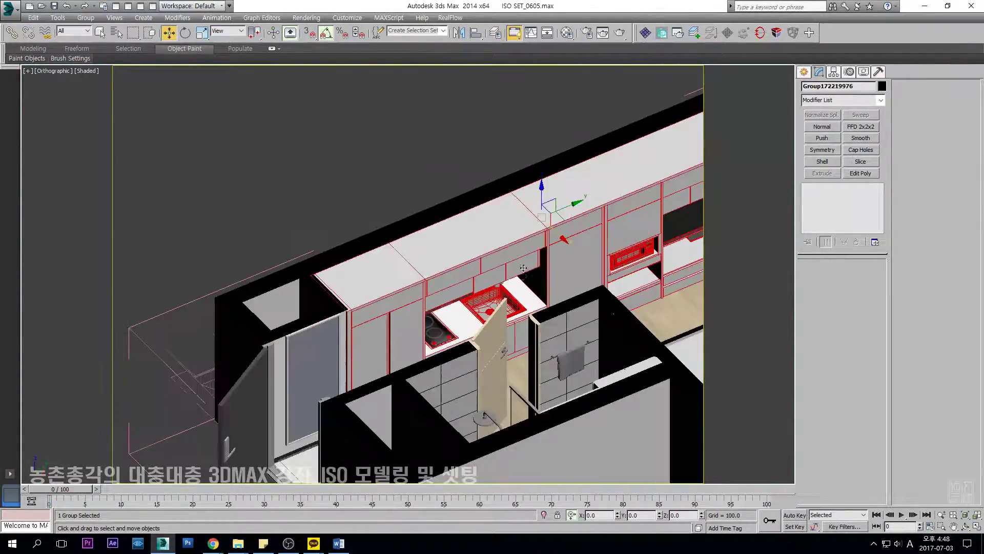
alt+middle_drag(377, 181, 507, 210)
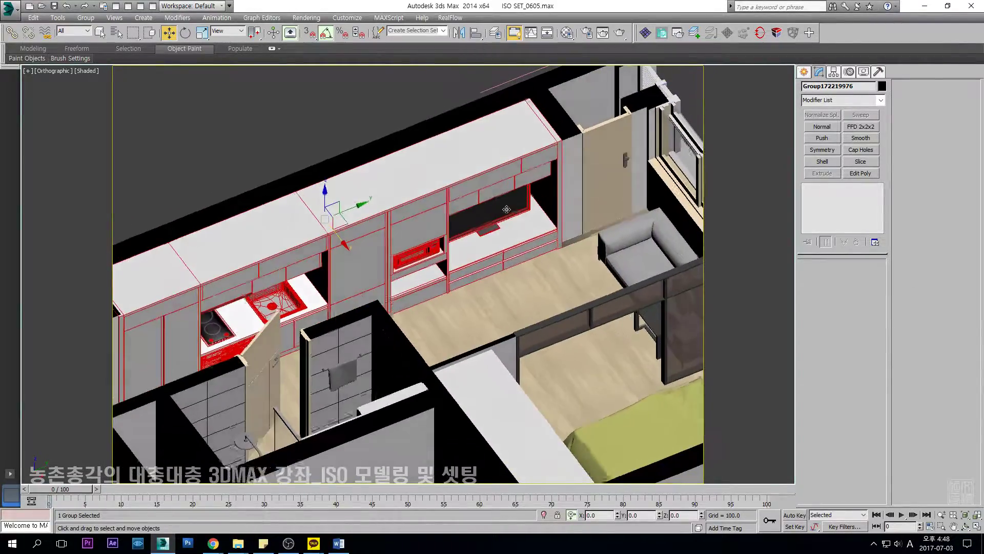
scroll(612, 179, up, 2)
middle_drag(612, 179, 389, 252)
scroll(328, 226, up, 3)
scroll(328, 226, down, 2)
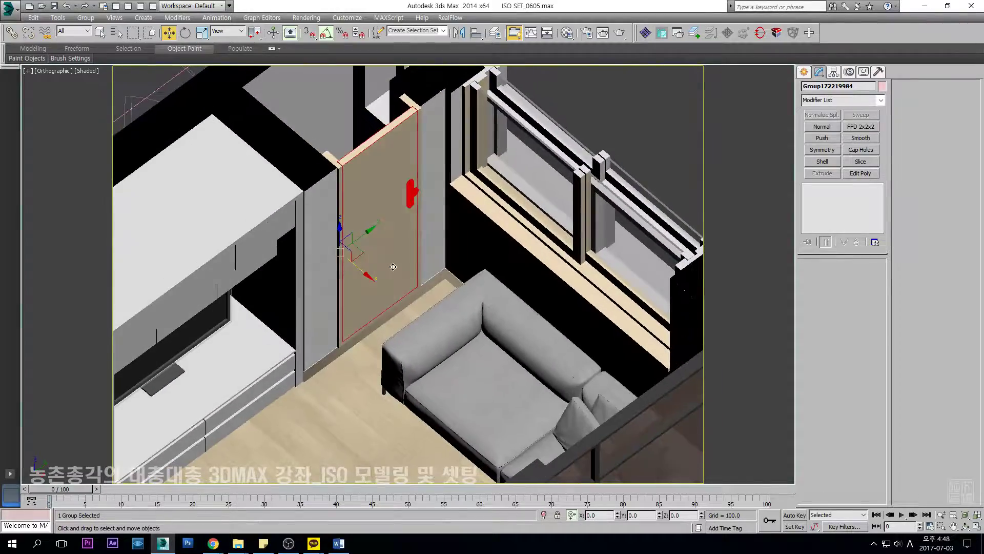
Examine the existing baseboard beside the door and behind the sofa, including its Sweep and UVW Map modifiers.
scroll(423, 285, up, 4)
middle_drag(424, 285, 398, 249)
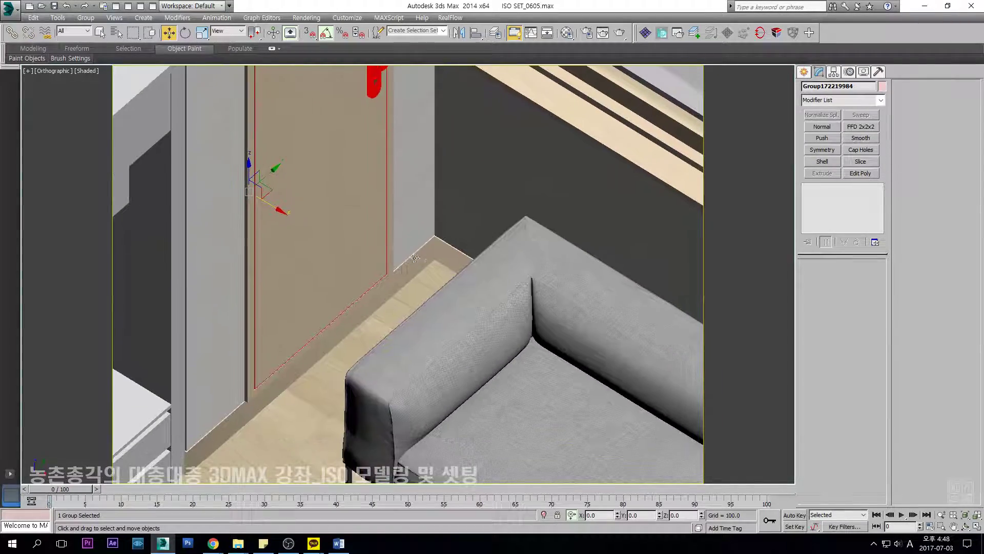
click(436, 256)
key(F4)
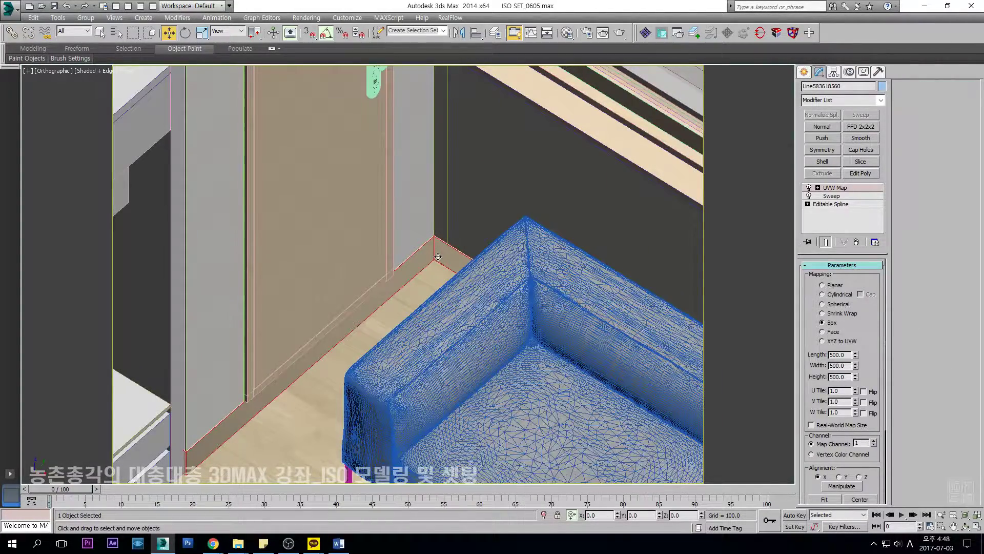
scroll(347, 302, down, 3)
scroll(347, 303, up, 2)
scroll(347, 302, down, 3)
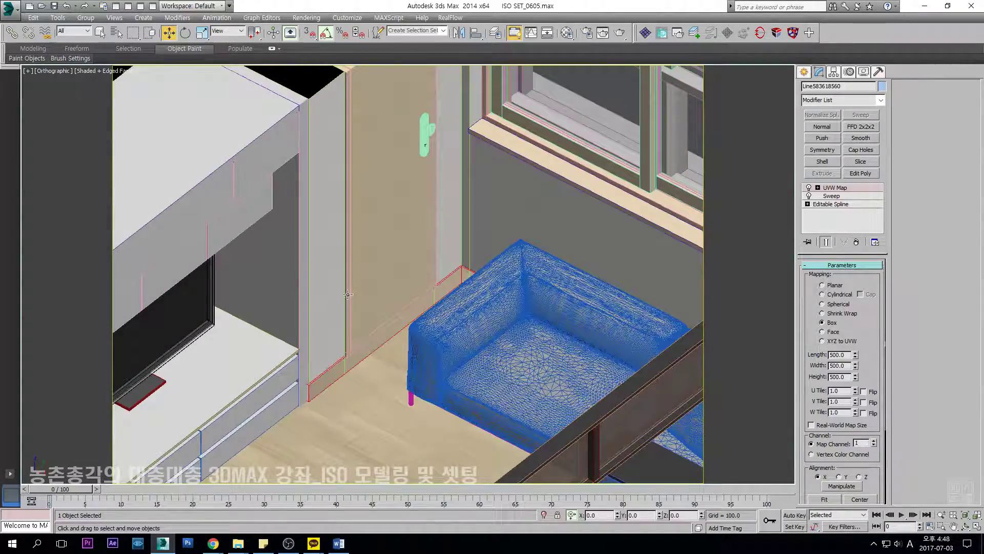
scroll(367, 291, up, 3)
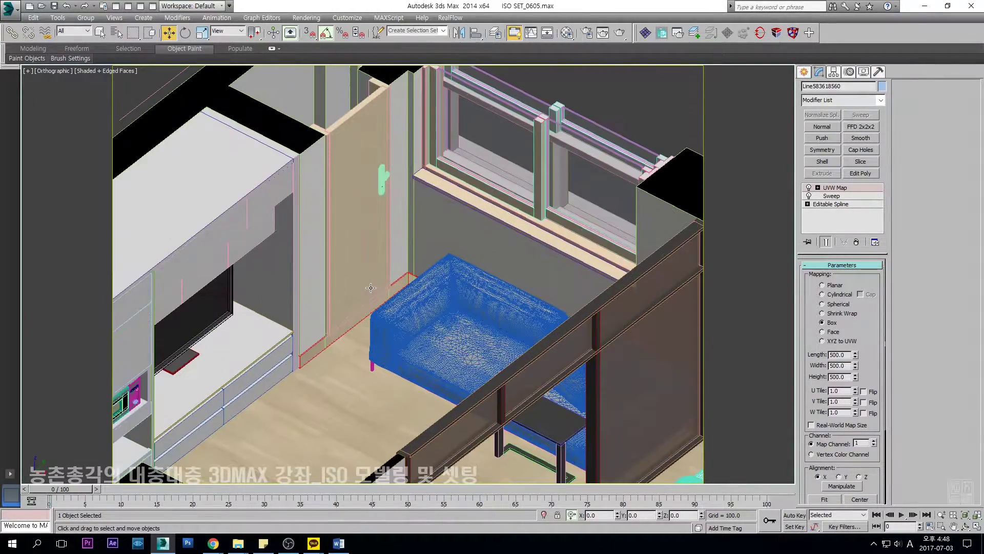
scroll(398, 285, up, 4)
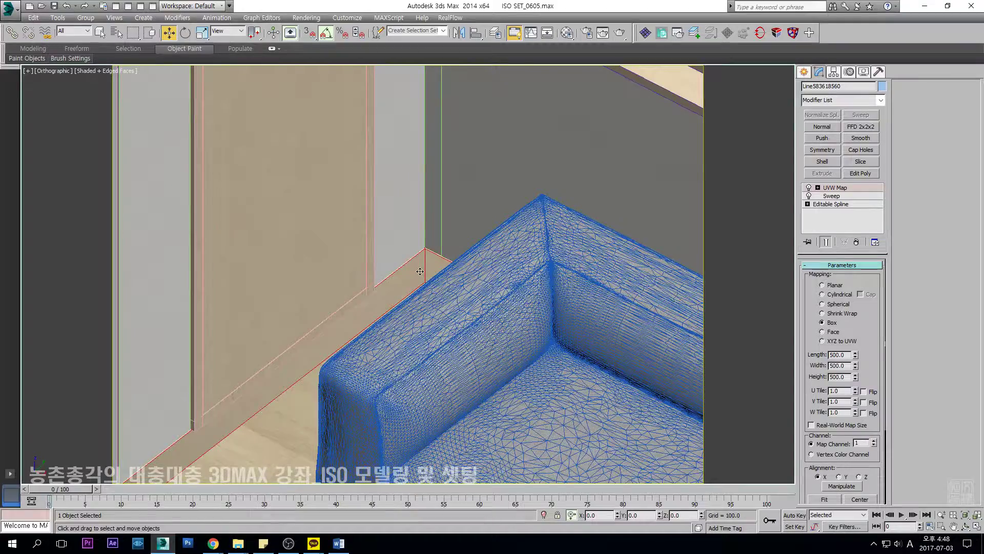
scroll(420, 271, down, 6)
alt+middle_drag(420, 271, 538, 252)
scroll(538, 248, up, 2)
Isolate the apartment wall object in the top wireframe view.
key(t)
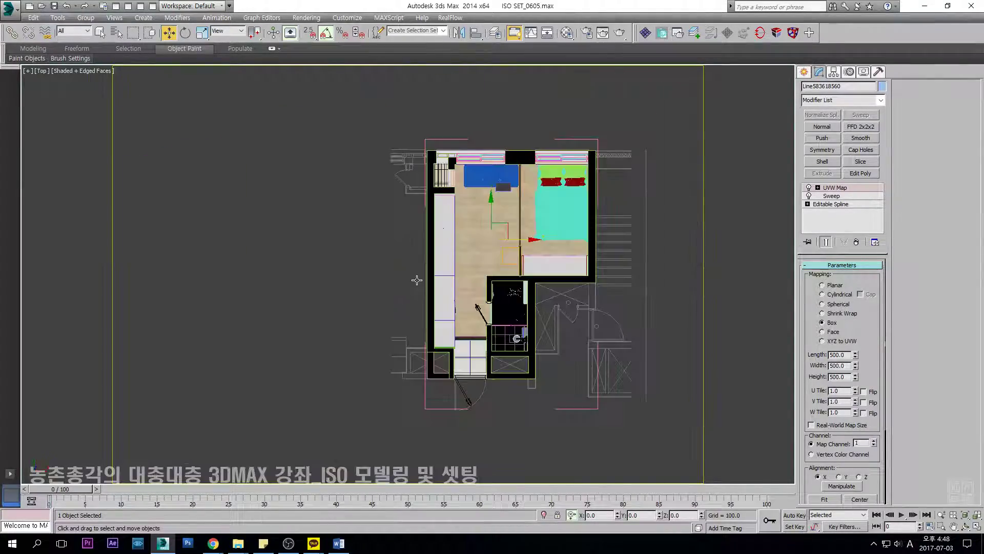
key(F3)
scroll(416, 280, up, 2)
scroll(494, 200, down, 3)
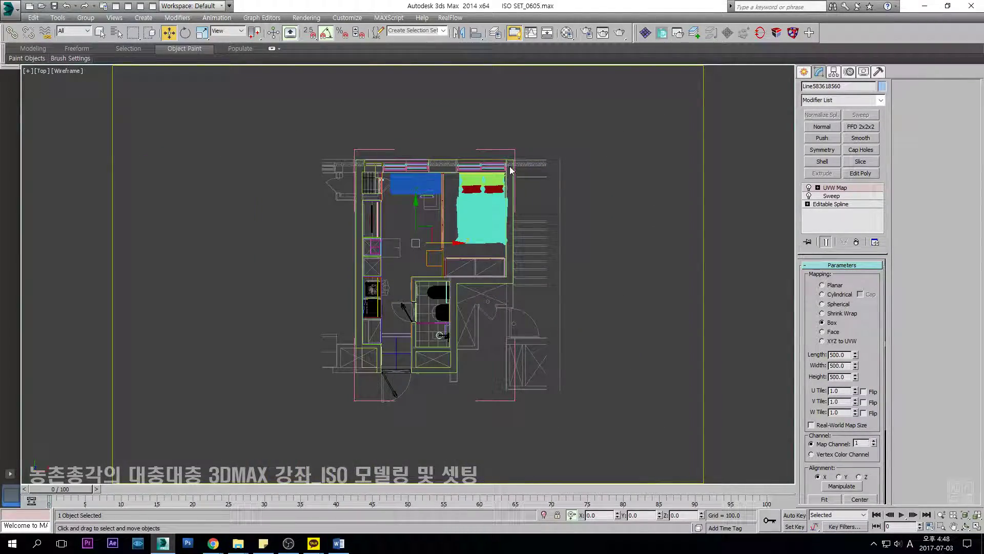
click(510, 171)
scroll(433, 222, up, 3)
middle_drag(413, 224, 413, 222)
key(F3)
key(F3)
Draw a vertex-snapped line along the bedroom's inner wall faces from the window wall to the bathroom doorway.
click(804, 72)
click(822, 146)
key(s)
scroll(572, 118, up, 2)
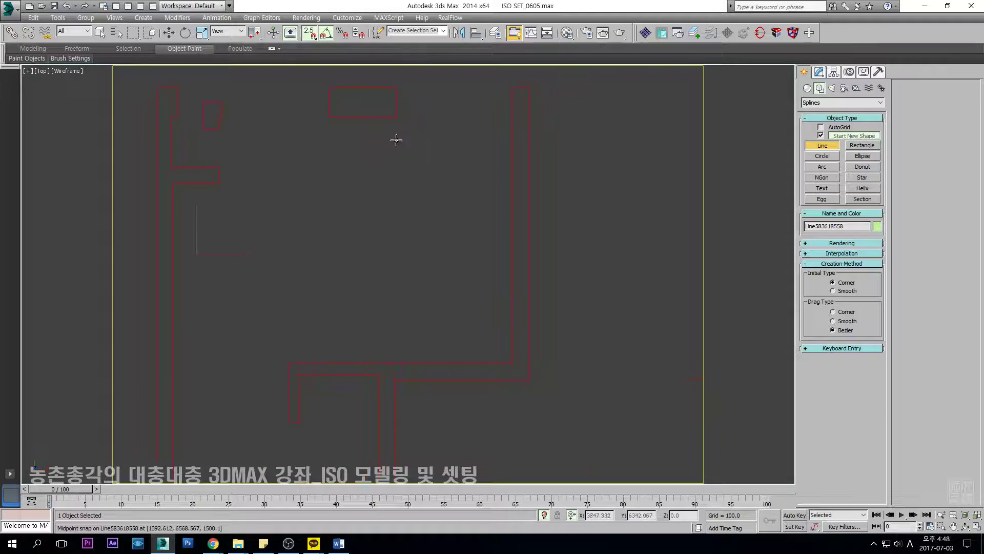
click(505, 94)
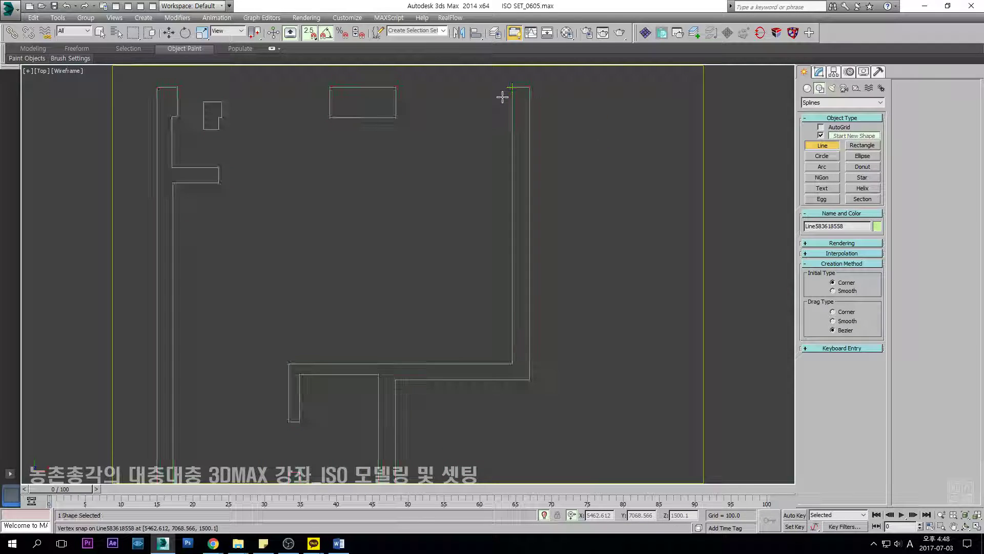
click(283, 363)
scroll(280, 362, down, 3)
middle_drag(280, 362, 406, 315)
scroll(416, 302, up, 3)
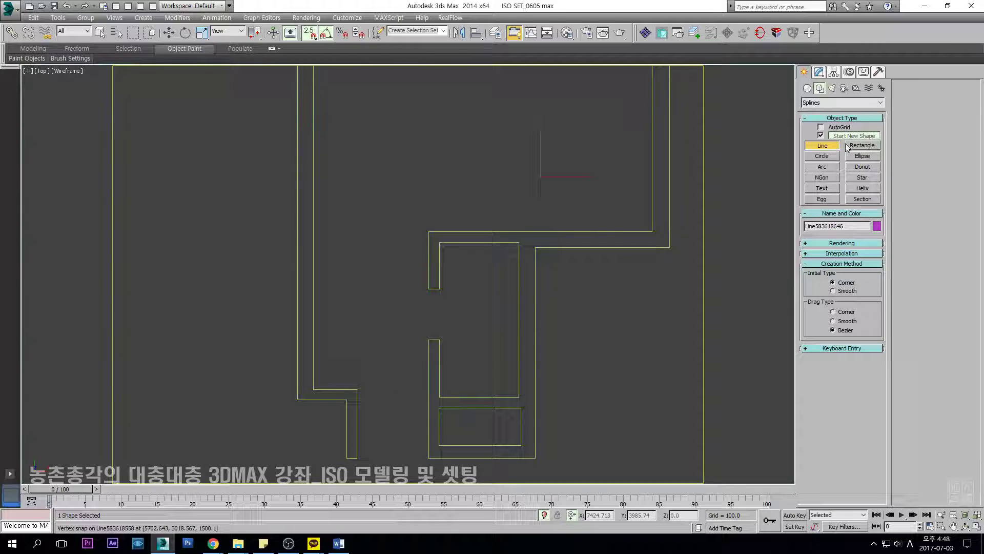
Extend the same shape with snapped lines along the bathroom, entrance, furniture and window walls, with Start New Shape off.
click(821, 136)
click(428, 339)
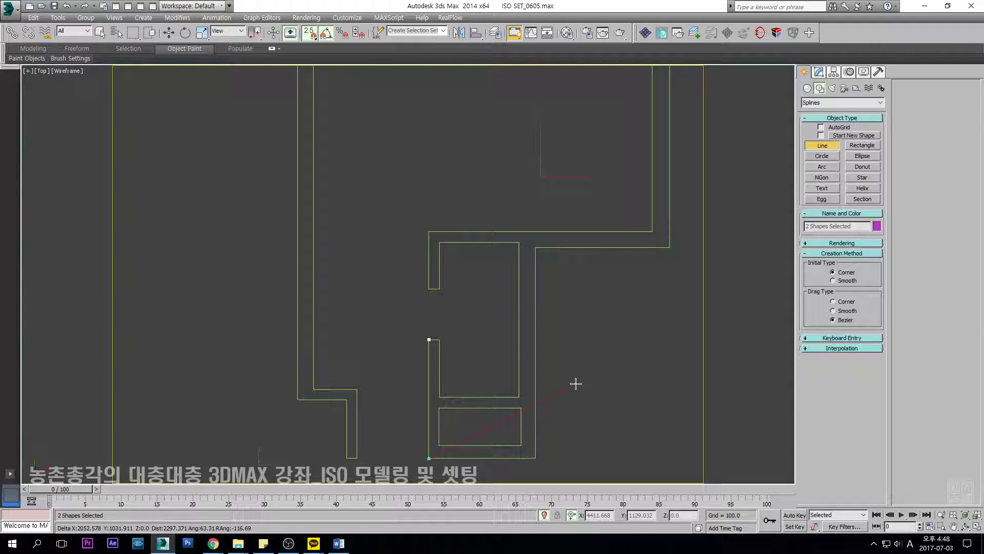
click(356, 465)
scroll(316, 387, down, 3)
middle_drag(321, 332, 413, 333)
scroll(405, 231, up, 3)
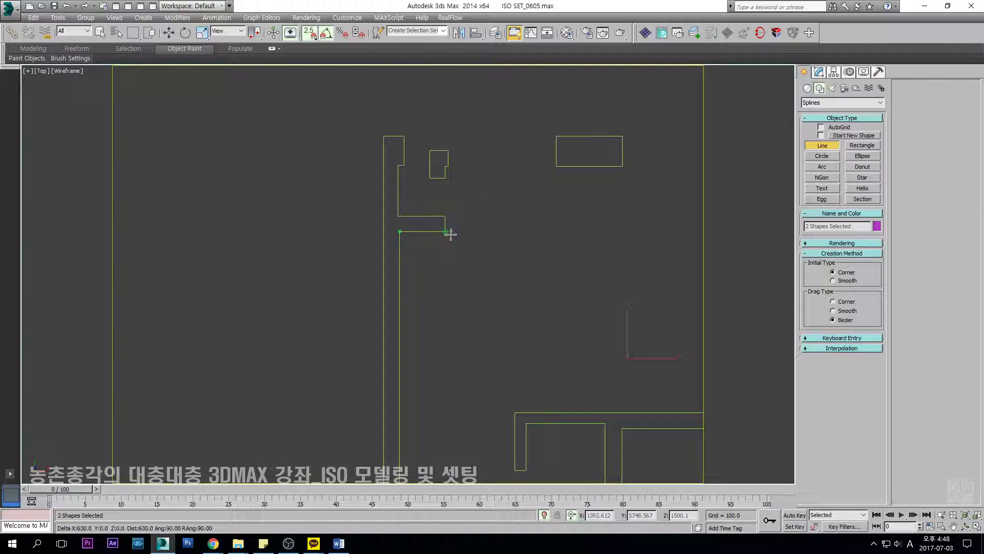
click(444, 167)
scroll(444, 167, down, 2)
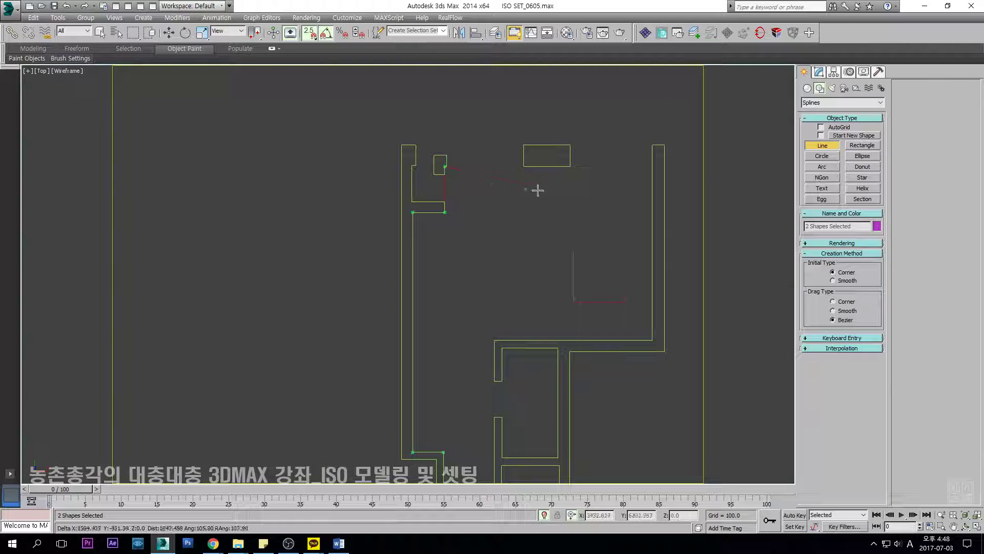
right_click(710, 162)
key(w)
key(s)
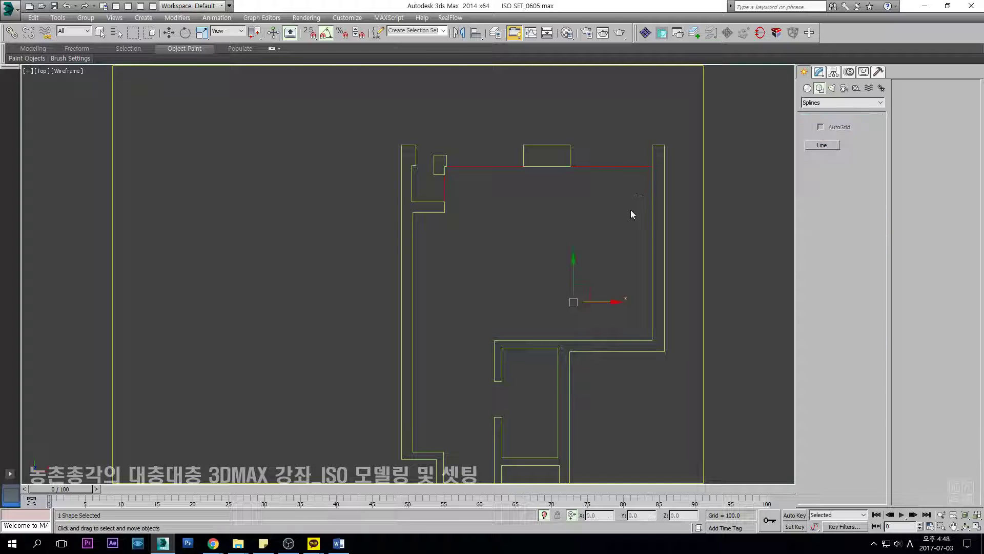
Weld the coincident baseboard spline vertices where the bedroom side wall meets the window wall.
middle_drag(632, 209, 453, 188)
key(1)
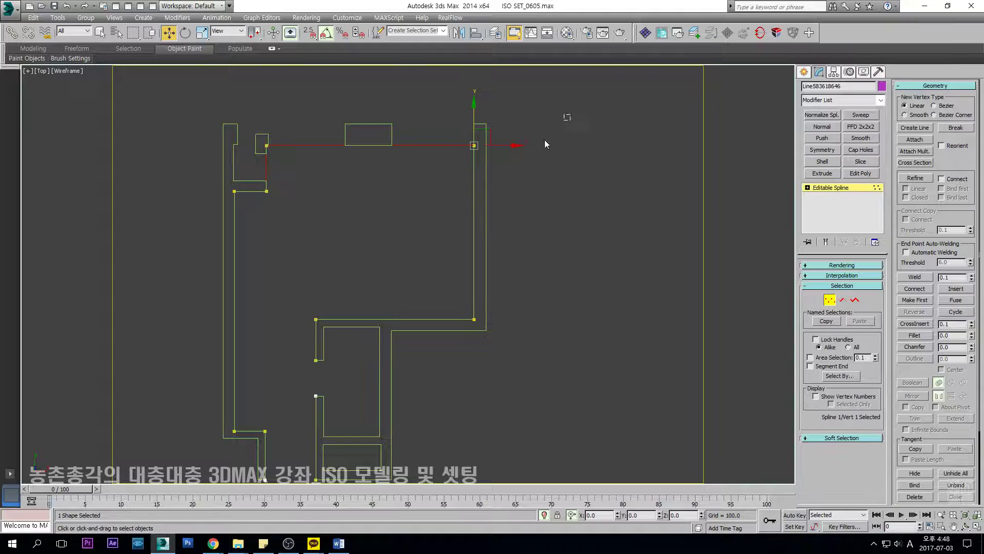
click(916, 279)
middle_drag(586, 204, 595, 218)
Apply a Sweep with an Angle section of length 100 and width 5, Smooth Path off and bottom-centre pivot alignment.
click(827, 187)
click(860, 116)
middle_drag(534, 211, 542, 221)
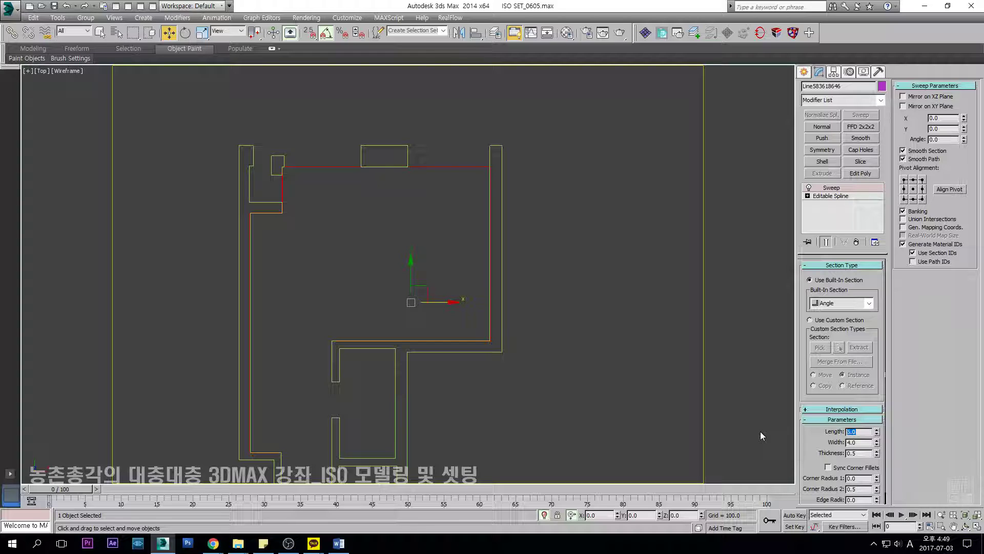
text(100)
key(Return)
key(Tab)
text(5)
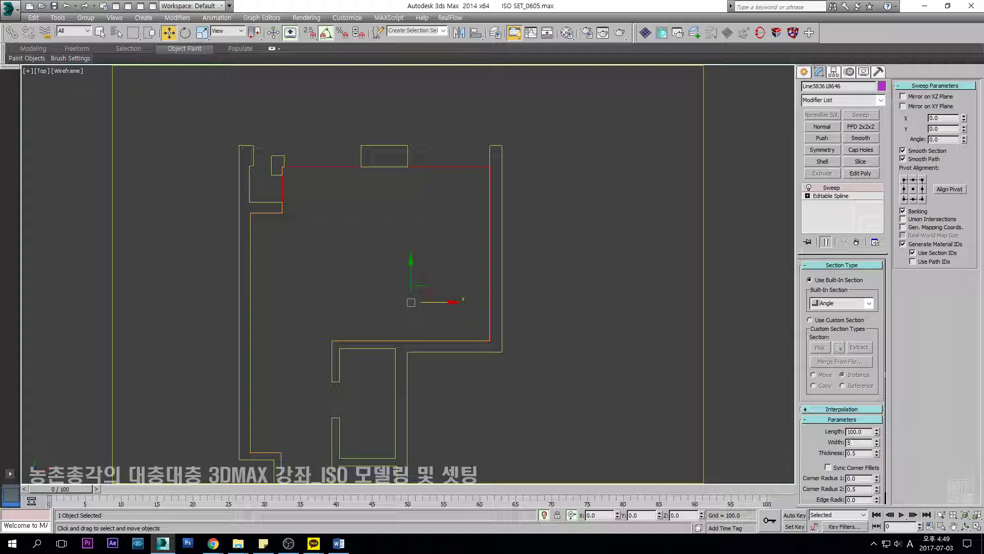
middle_drag(444, 302, 464, 285)
key(F3)
mouse_move(349, 362)
alt+middle_down()
mouse_move(393, 285)
mouse_move(429, 277)
mouse_move(437, 285)
alt+middle_up()
scroll(429, 279, up, 5)
Snap the baseboard up to the wall outline's level in the front view and end the isolation.
key(f)
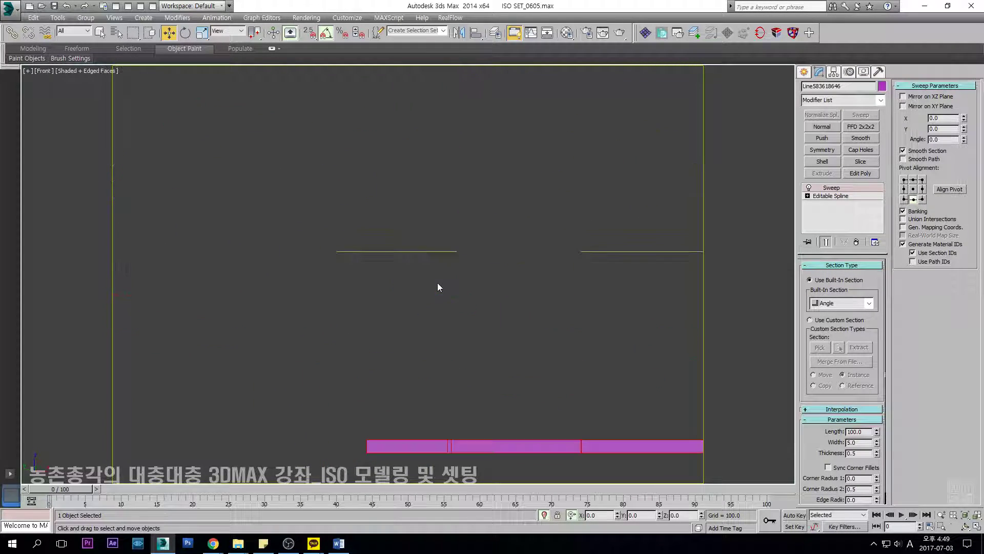
key(F3)
scroll(569, 177, up, 4)
key(s)
drag(526, 176, 549, 203)
key(s)
scroll(555, 206, down, 5)
key(F3)
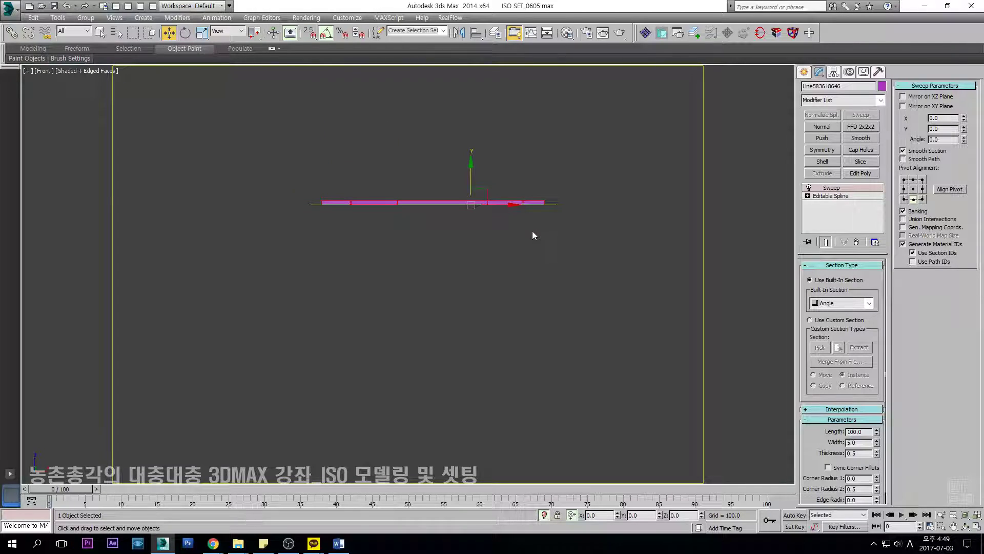
alt+middle_drag(533, 231, 569, 402)
click(544, 515)
scroll(482, 198, up, 6)
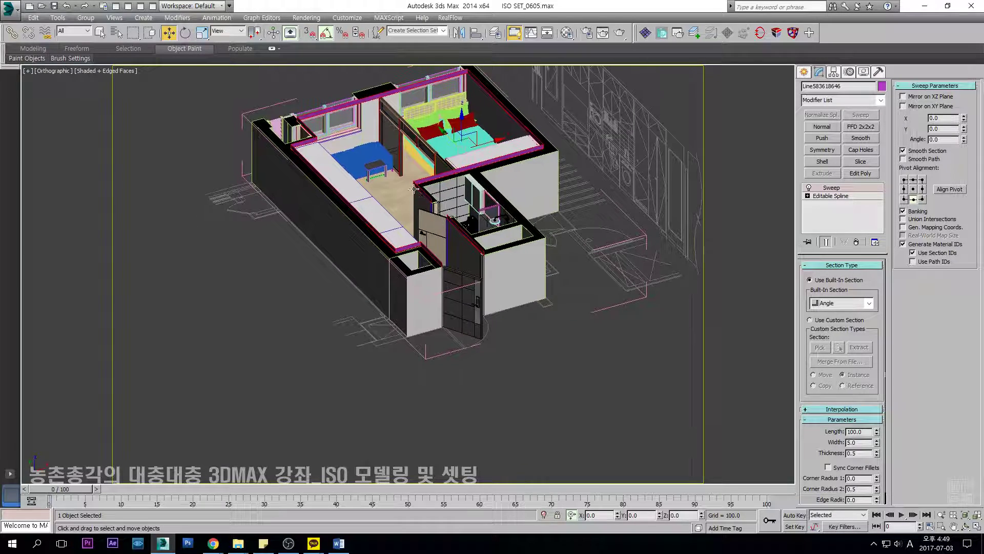
Isolate the baseboard with the floor, snap the baseboard down onto the floor in the front view, and end the isolation.
key(alt+q)
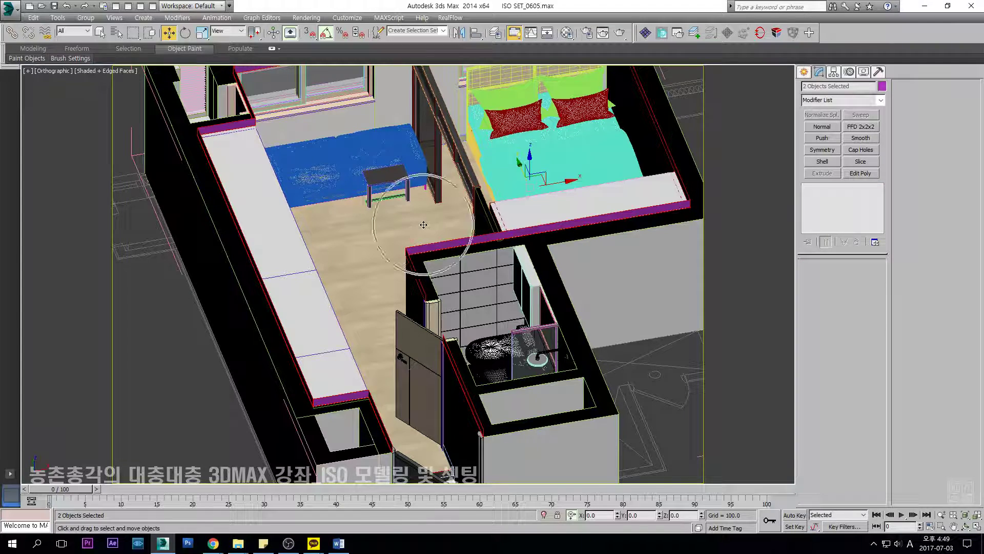
key(f)
drag(506, 214, 465, 194)
click(423, 177)
key(s)
drag(306, 189, 318, 363)
key(s)
scroll(359, 349, down, 3)
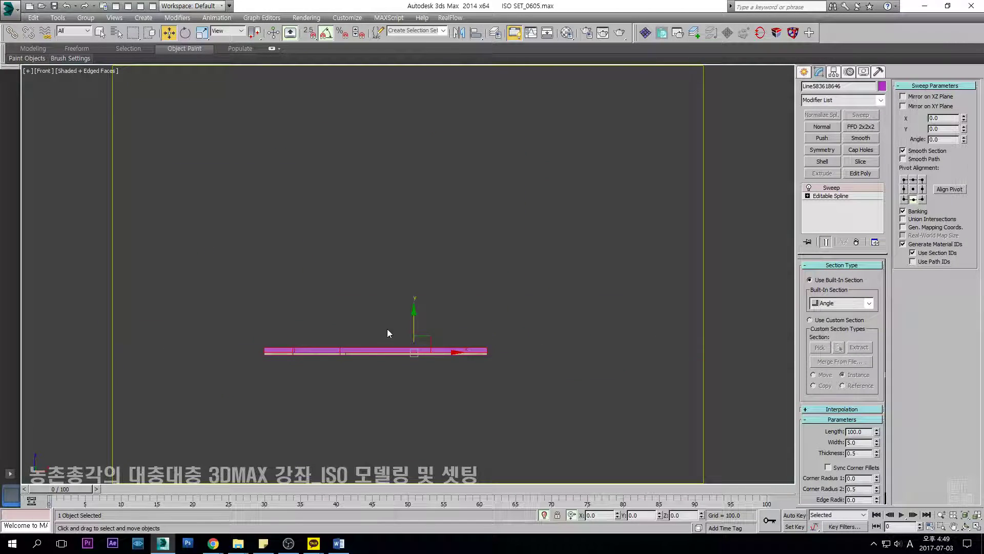
alt+middle_drag(386, 328, 404, 365)
scroll(358, 374, up, 4)
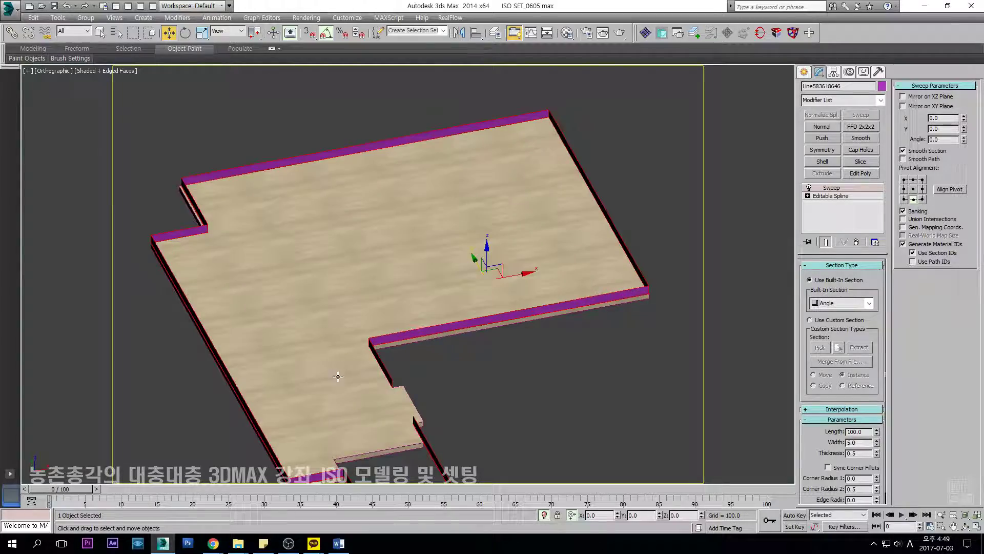
click(546, 515)
Examine the new baseboard's placement in the wall corner behind the sofa.
scroll(487, 277, down, 4)
alt+middle_drag(533, 225, 450, 220)
scroll(483, 204, up, 6)
scroll(396, 141, up, 3)
scroll(416, 124, up, 6)
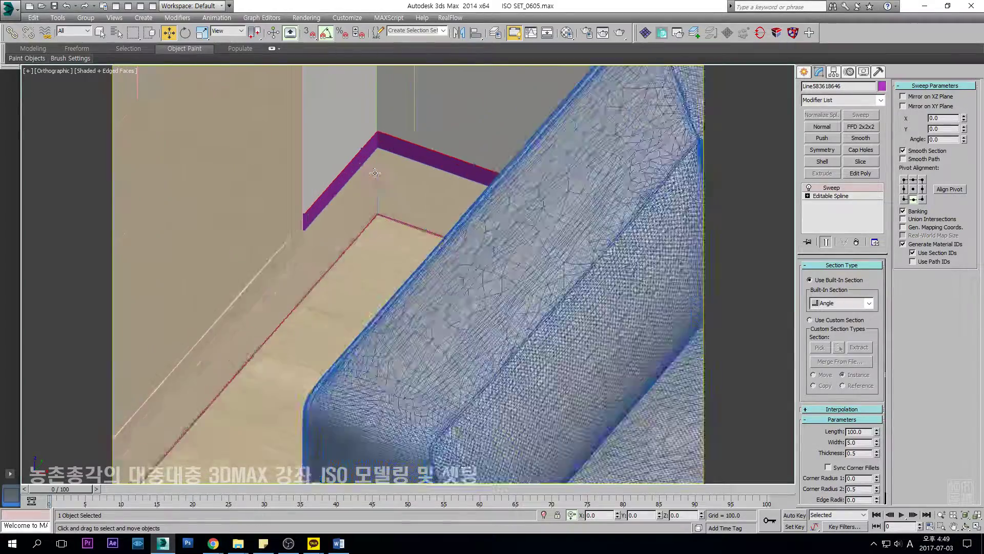
Examine the baseboard along the wall from the corner behind the sofa to the built-in cabinets.
scroll(415, 153, down, 4)
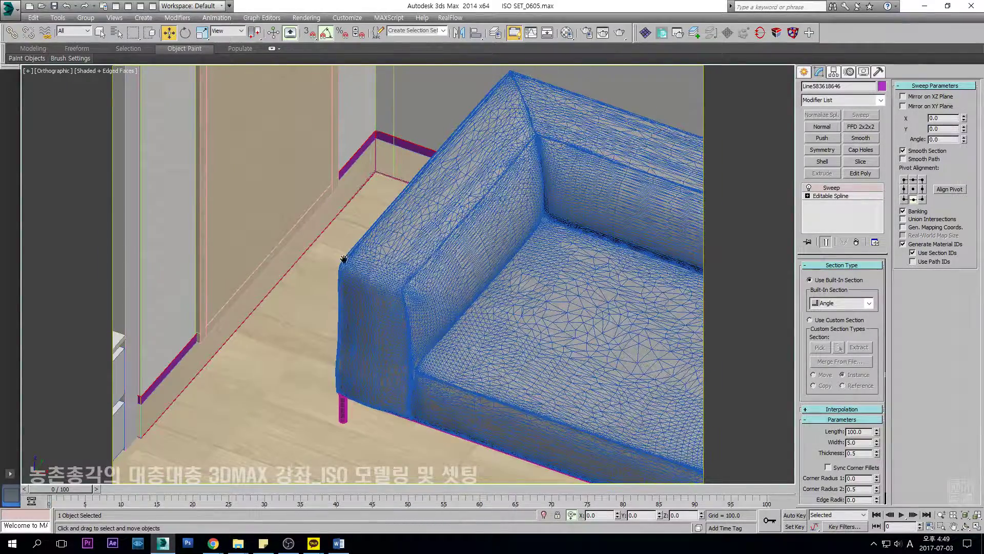
middle_drag(346, 257, 458, 312)
scroll(269, 452, up, 2)
middle_drag(270, 451, 278, 381)
scroll(400, 353, down, 2)
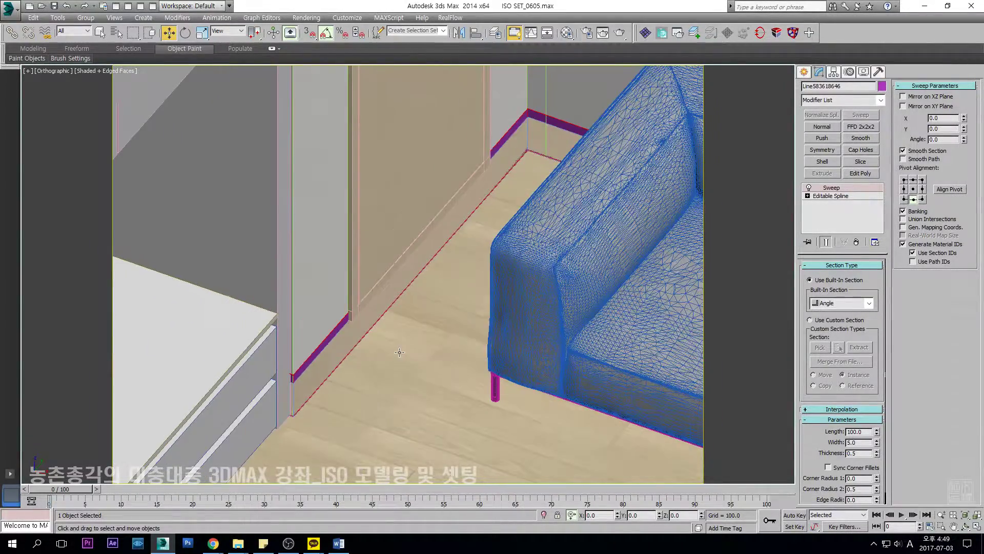
scroll(403, 307, down, 2)
click(403, 307)
scroll(385, 294, down, 5)
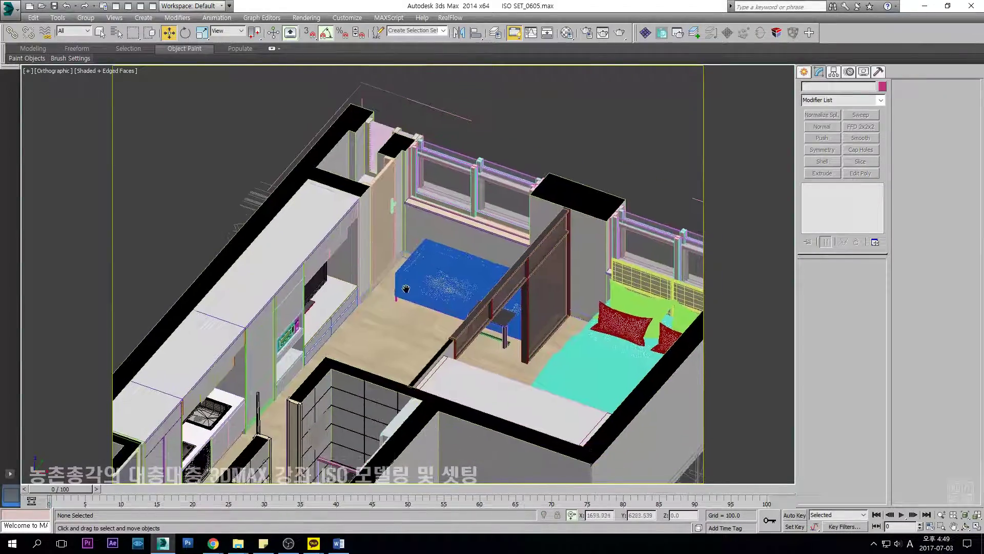
Examine the kitchen counter, the bathroom doorway and the bathroom interior in shaded and wireframe display.
alt+middle_drag(343, 288, 411, 211)
click(285, 250)
scroll(249, 206, up, 4)
click(249, 207)
scroll(413, 128, up, 2)
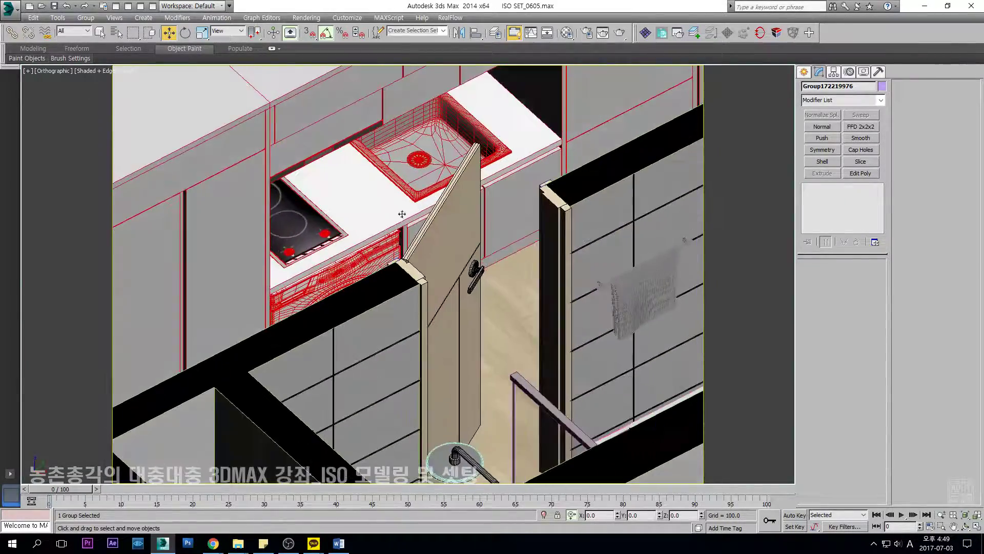
scroll(322, 234, up, 2)
scroll(322, 235, down, 5)
middle_drag(322, 234, 340, 308)
scroll(339, 308, up, 5)
key(F3)
key(F3)
scroll(336, 300, down, 6)
alt+middle_drag(431, 319, 444, 336)
scroll(431, 334, up, 6)
key(F3)
click(426, 334)
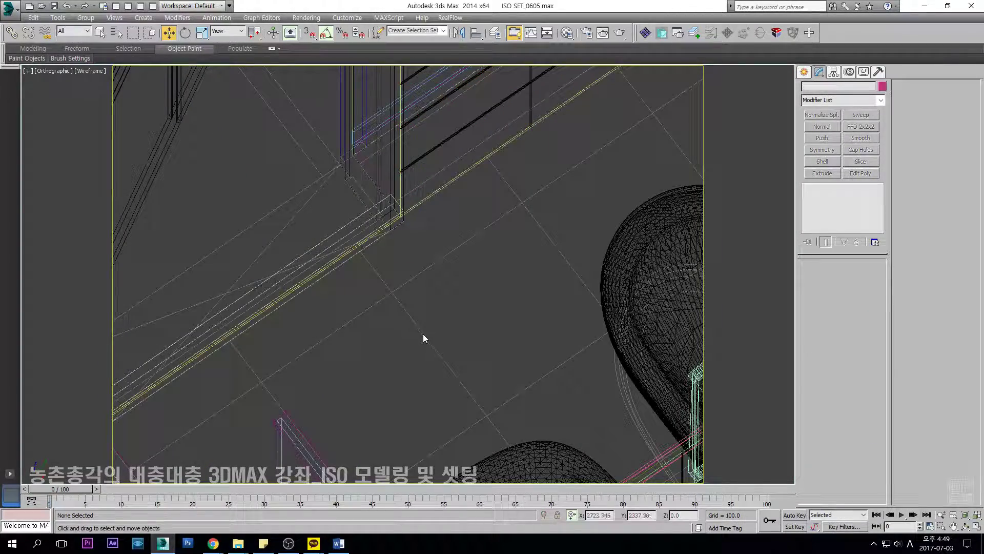
Examine the entrance floor tile joints, the dark stone threshold and the edging along the entrance walls.
key(F3)
scroll(426, 331, down, 6)
scroll(354, 339, up, 4)
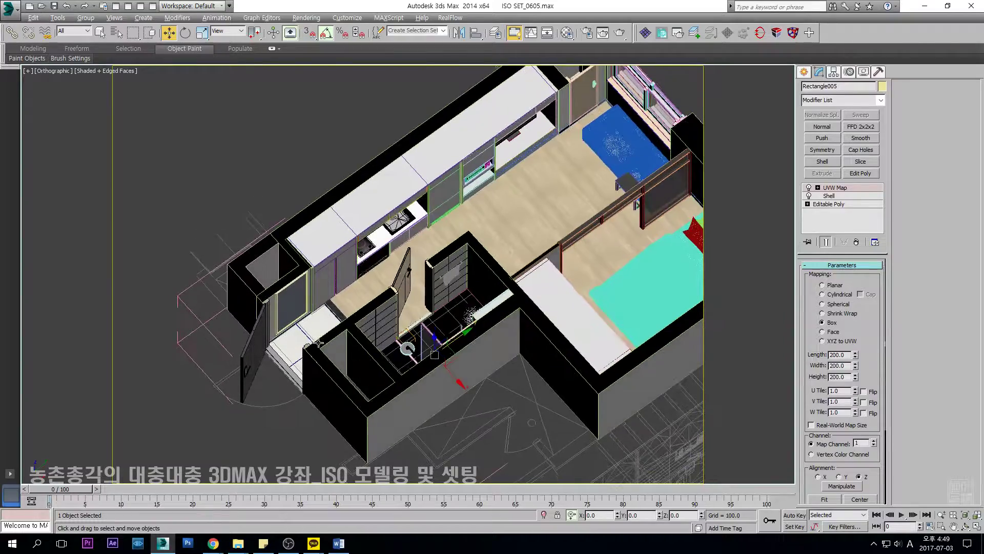
click(335, 333)
scroll(325, 319, up, 8)
key(F3)
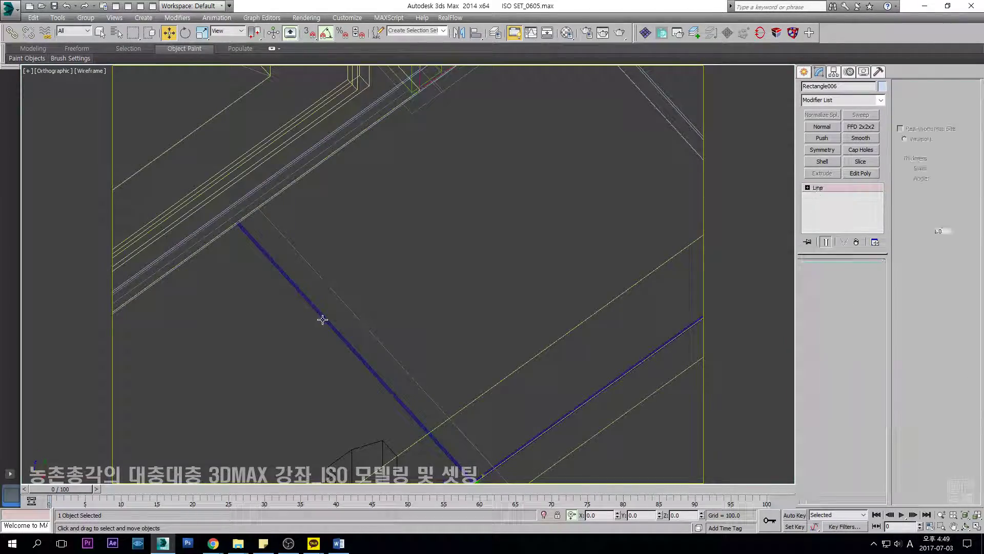
click(324, 318)
key(F3)
scroll(325, 315, down, 6)
scroll(397, 305, up, 8)
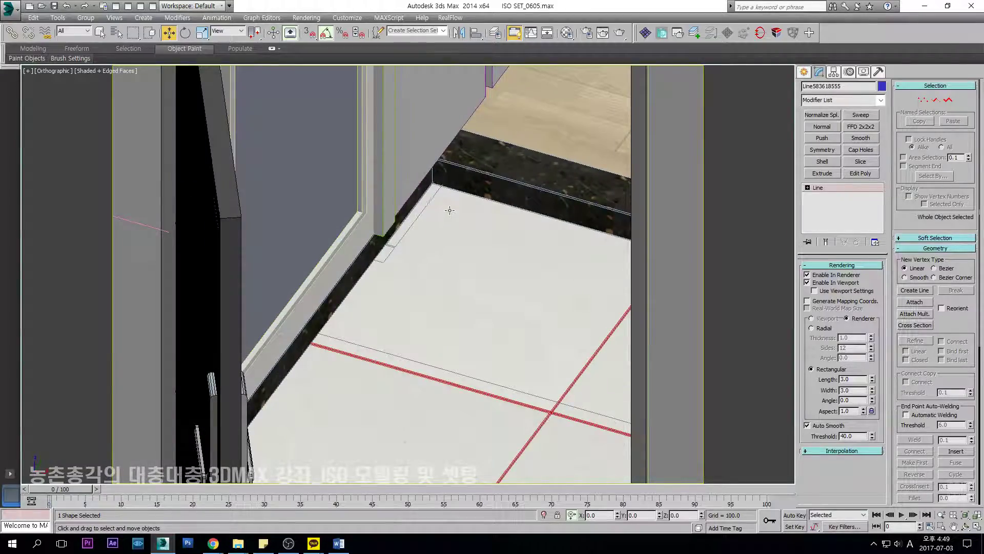
scroll(447, 207, up, 4)
click(449, 154)
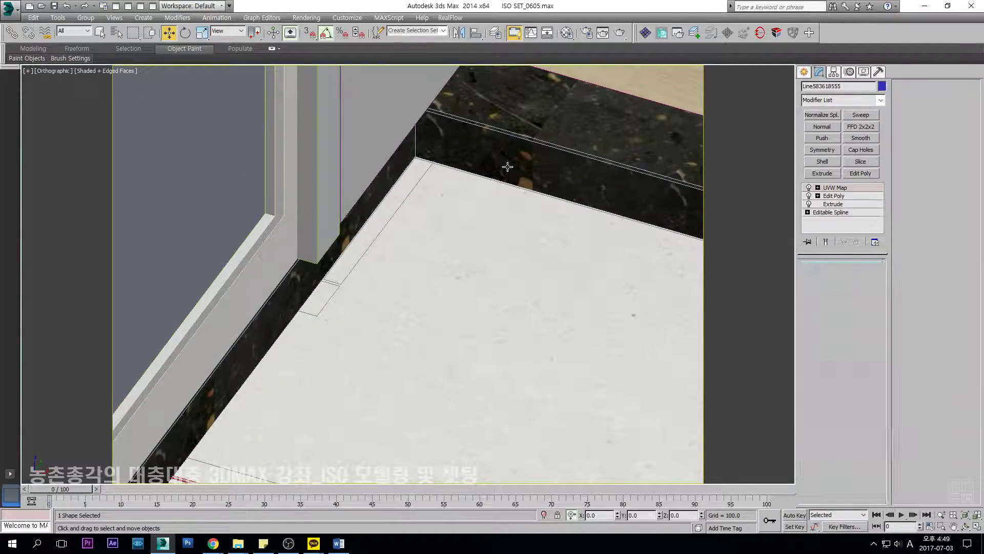
Look over the front door, the entrance and the bathroom walls from a wider isometric view.
scroll(429, 216, down, 4)
alt+middle_drag(426, 219, 450, 346)
scroll(383, 261, down, 3)
scroll(488, 266, down, 4)
scroll(512, 309, up, 4)
click(512, 309)
scroll(511, 309, down, 5)
alt+middle_drag(511, 308, 543, 255)
scroll(543, 255, up, 2)
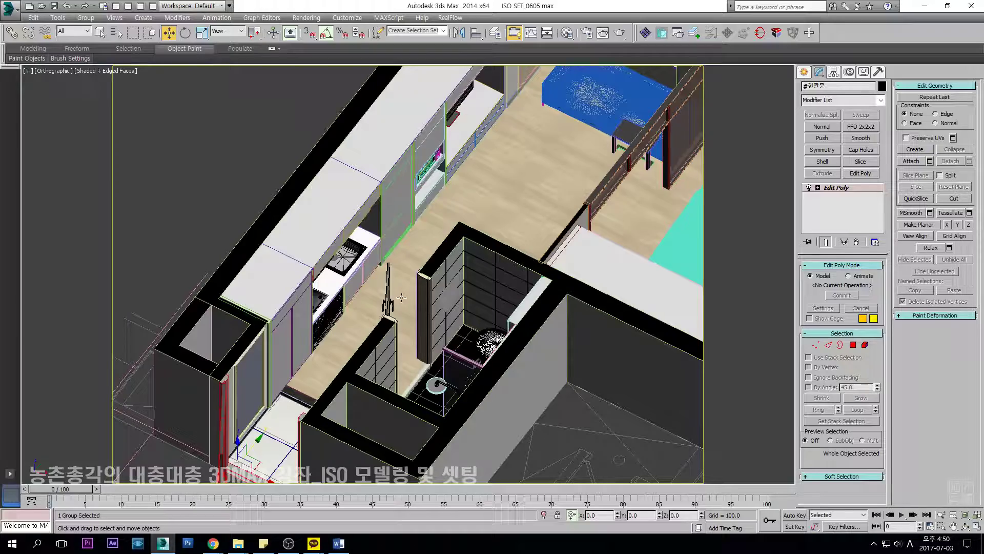
click(466, 294)
scroll(466, 294, up, 5)
scroll(466, 293, down, 5)
alt+middle_drag(467, 293, 451, 296)
middle_drag(451, 296, 378, 328)
Inspect the bedroom window frames and sills above the bed headboard.
click(463, 197)
alt+middle_drag(463, 196, 523, 258)
scroll(305, 166, up, 5)
scroll(311, 181, down, 5)
alt+middle_drag(423, 171, 604, 189)
scroll(604, 189, down, 5)
scroll(599, 208, up, 6)
click(599, 212)
scroll(598, 211, up, 10)
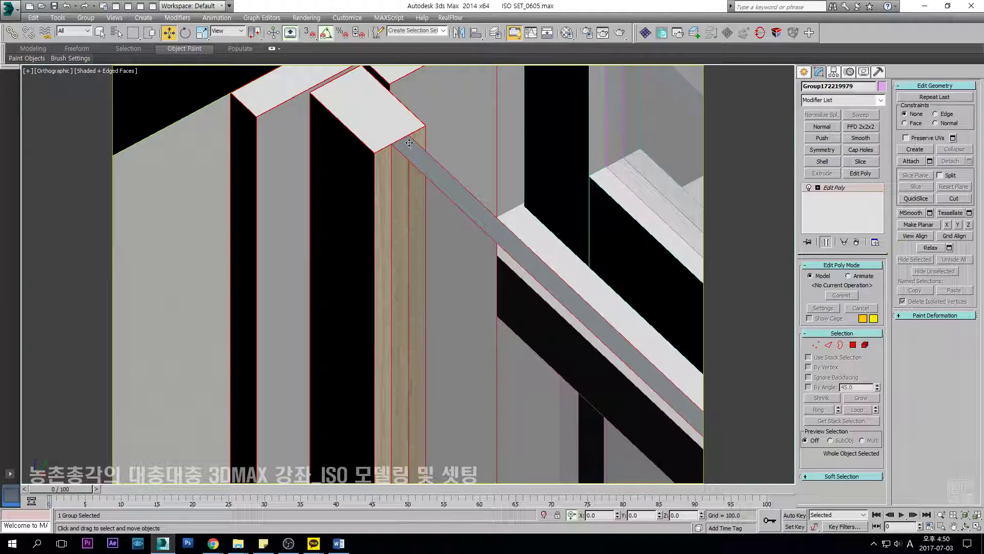
scroll(389, 150, down, 5)
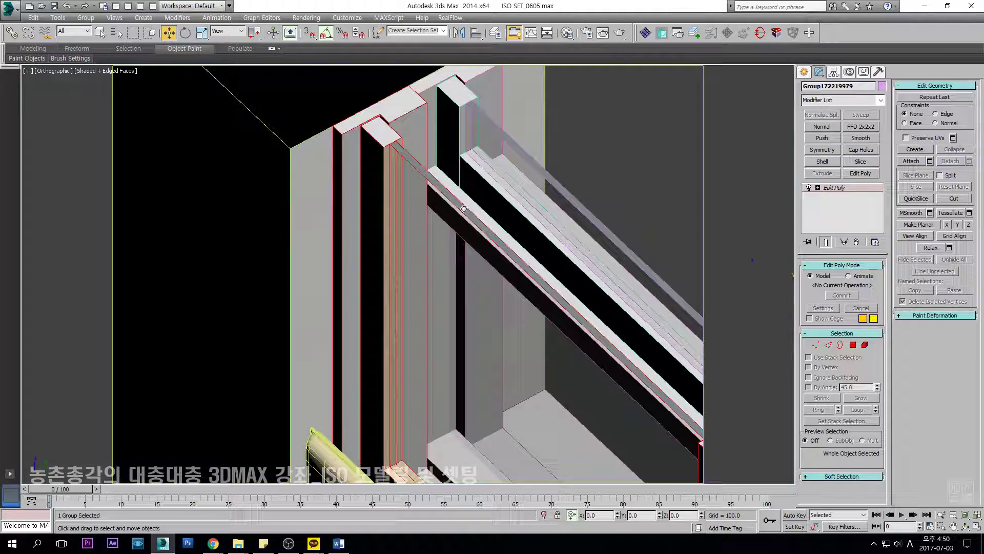
scroll(630, 242, down, 8)
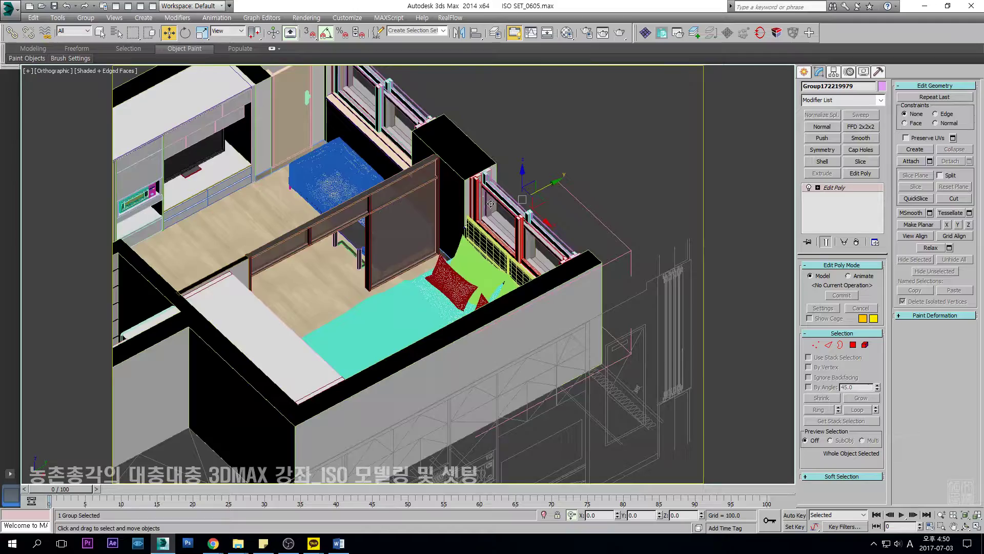
scroll(482, 237, up, 4)
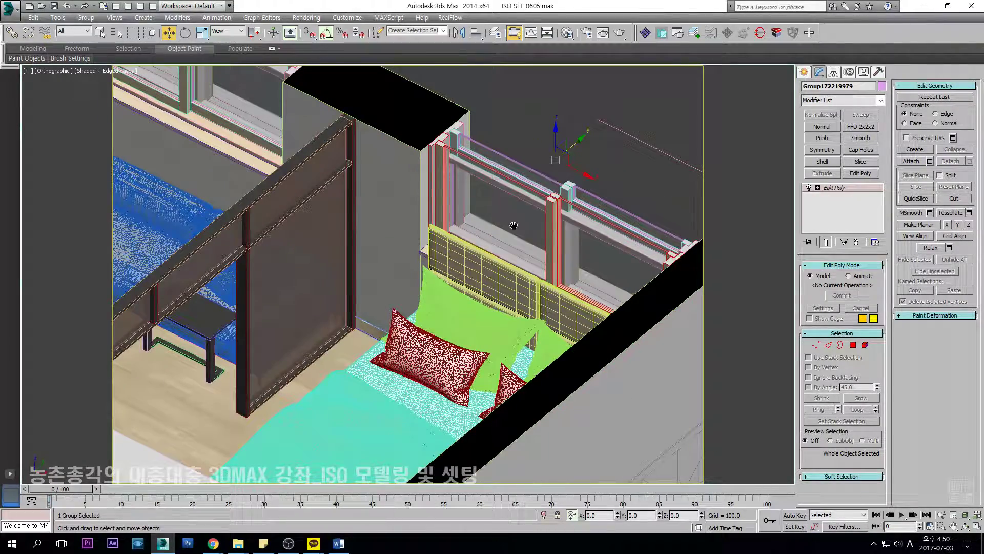
scroll(517, 227, down, 1)
scroll(531, 261, down, 3)
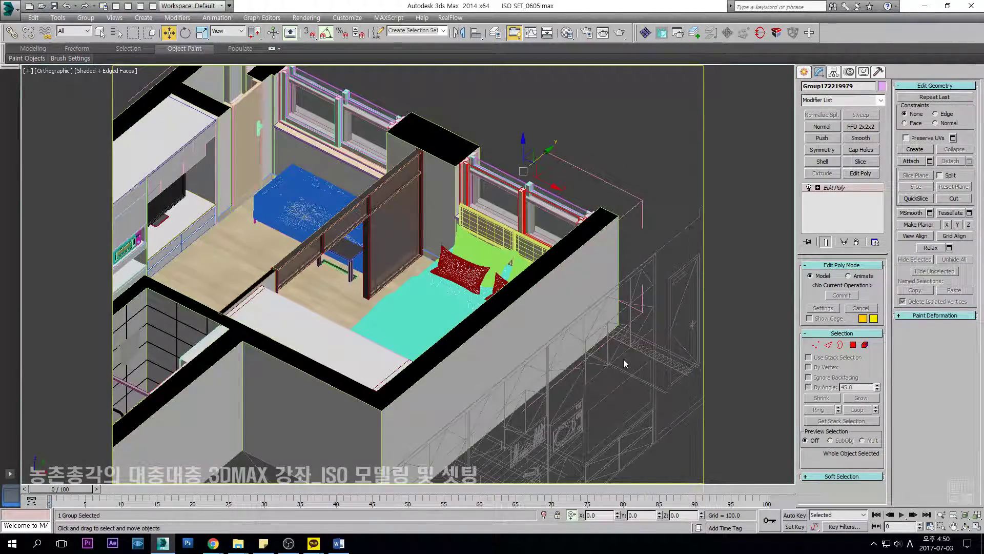
middle_drag(520, 445, 580, 369)
click(594, 411)
Unfreeze the reference elevation and plan drawings lying around the apartment model.
scroll(595, 411, down, 5)
drag(697, 213, 166, 525)
click(618, 422)
middle_drag(635, 420, 597, 388)
key(7)
click(617, 292)
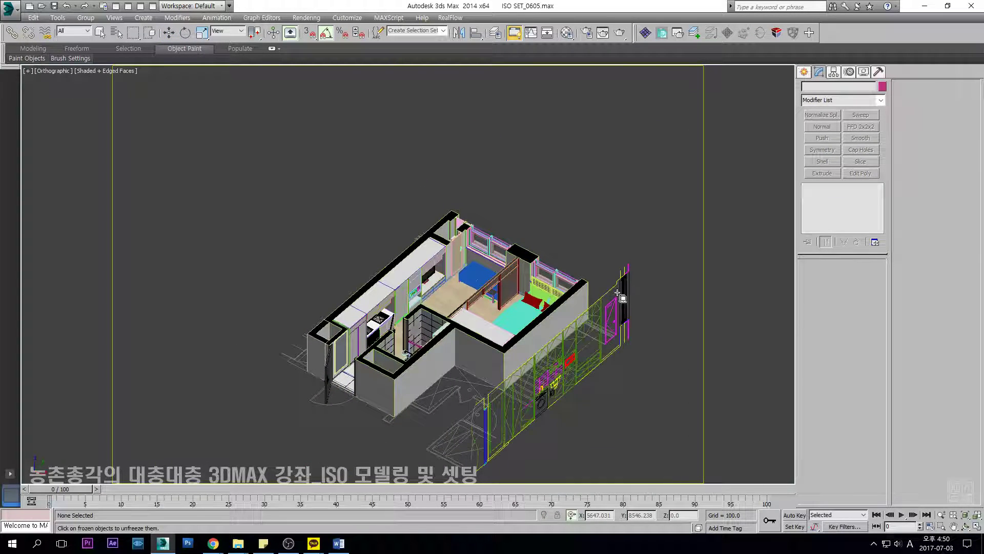
click(463, 401)
Select the unfrozen reference drawings and hide them so only the apartment model is shown.
key(w)
key(s)
drag(572, 456, 487, 423)
right_click(601, 415)
click(623, 339)
click(430, 382)
Examine the toilet and the other bathroom fixtures in the wireframe top view with snapping off.
key(t)
key(z)
key(ctrl+d)
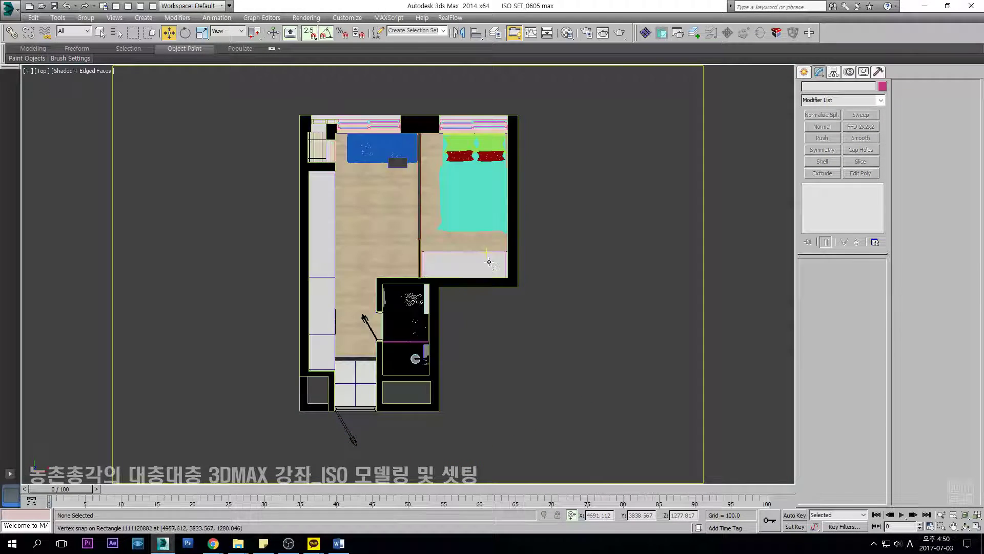
key(F3)
scroll(424, 323, up, 6)
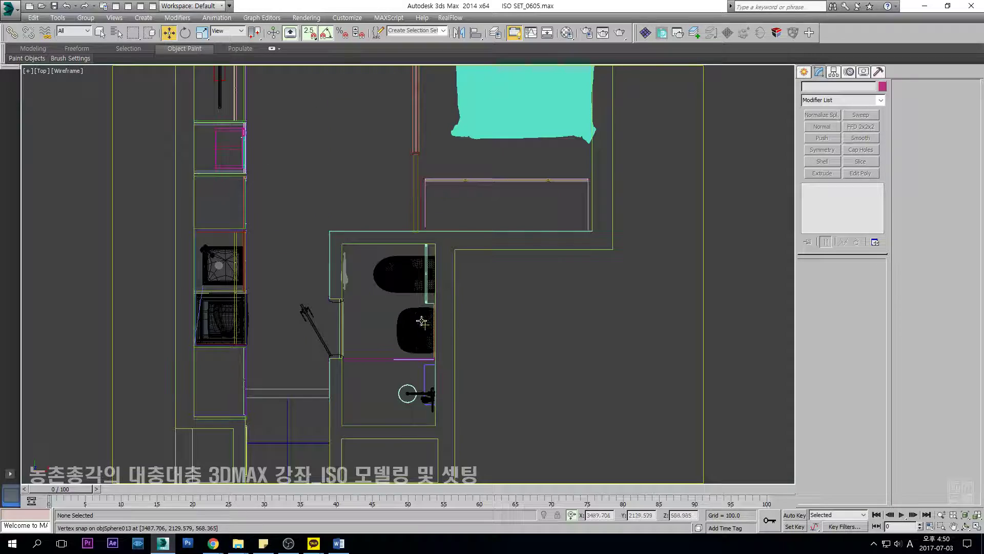
click(394, 260)
key(s)
key(alt+o)
click(389, 255)
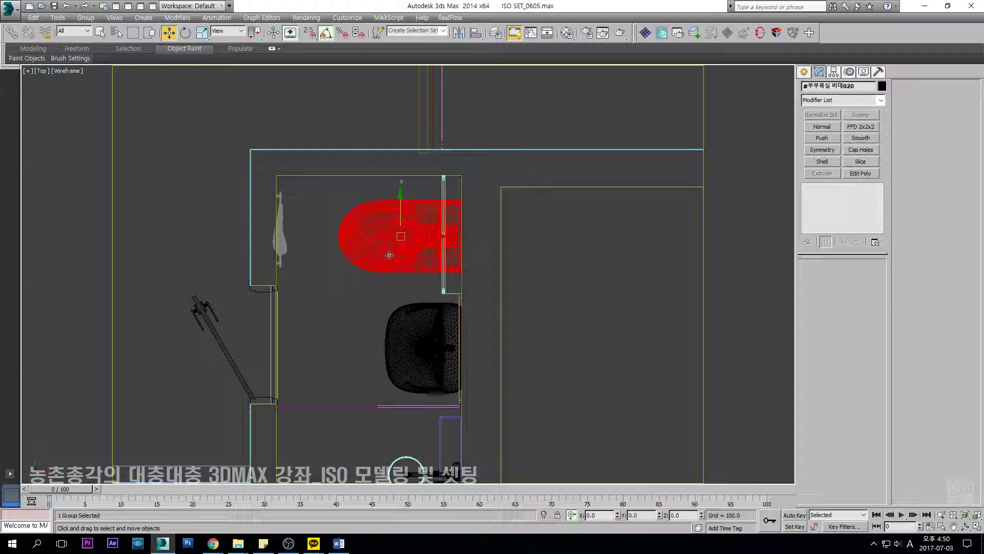
middle_drag(389, 255, 412, 268)
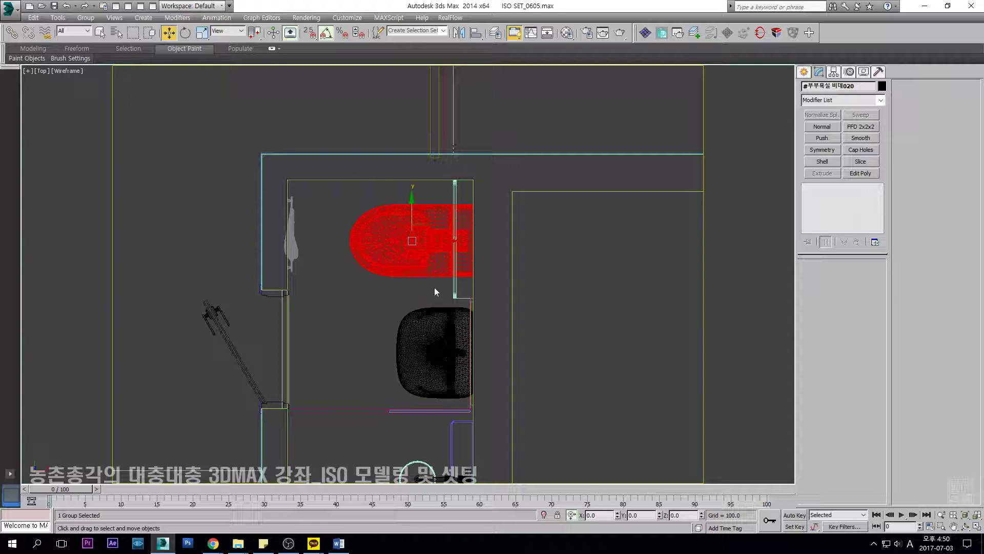
scroll(321, 307, down, 8)
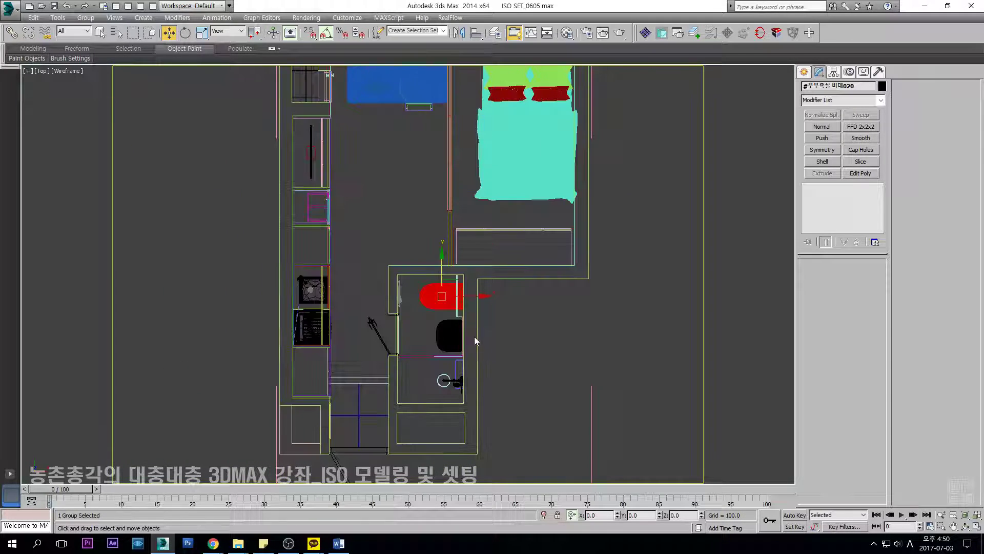
Review the whole apartment model in a shaded isometric view.
key(F3)
mouse_move(513, 367)
middle_down()
mouse_move(509, 377)
mouse_move(366, 303)
mouse_move(341, 300)
middle_up()
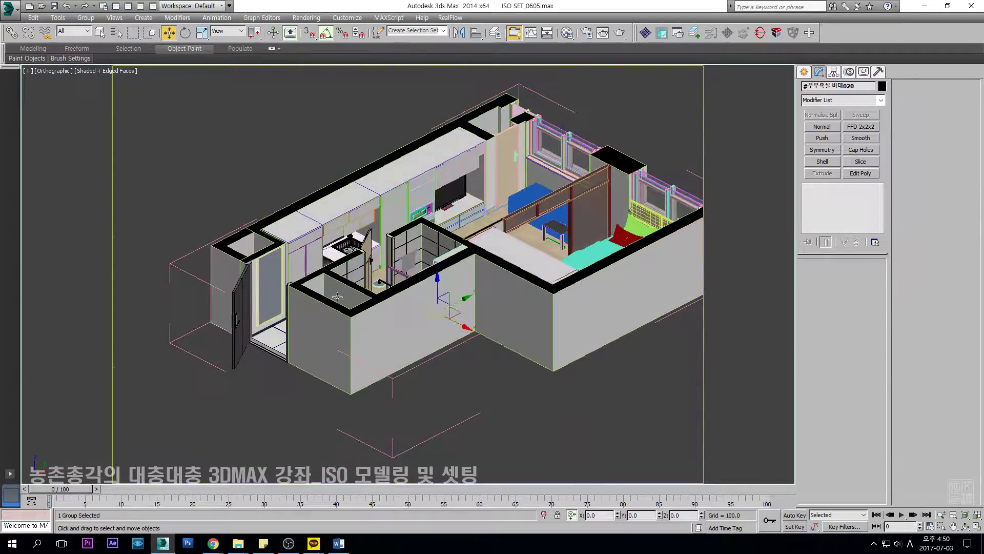
scroll(340, 300, up, 5)
scroll(305, 287, down, 5)
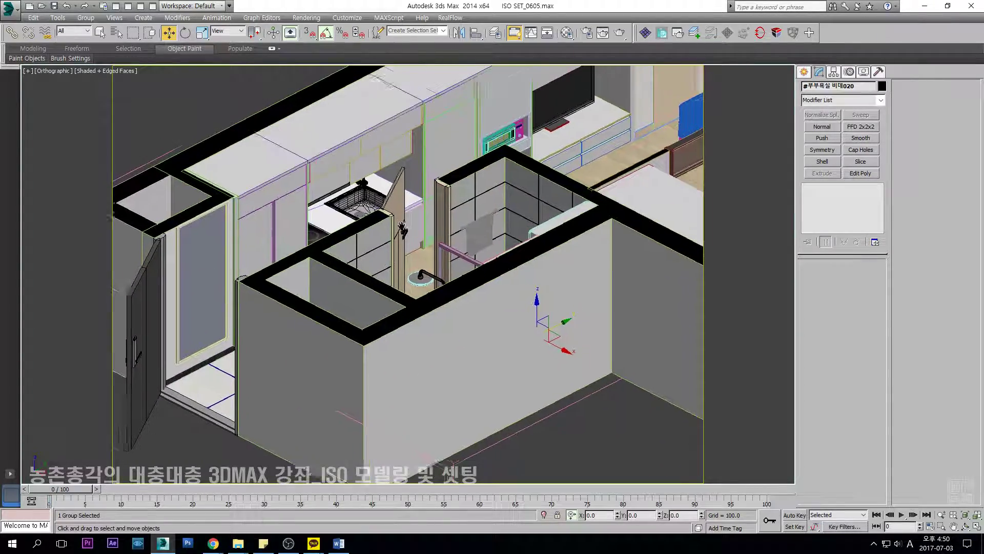
alt+middle_drag(464, 251, 461, 303)
click(626, 445)
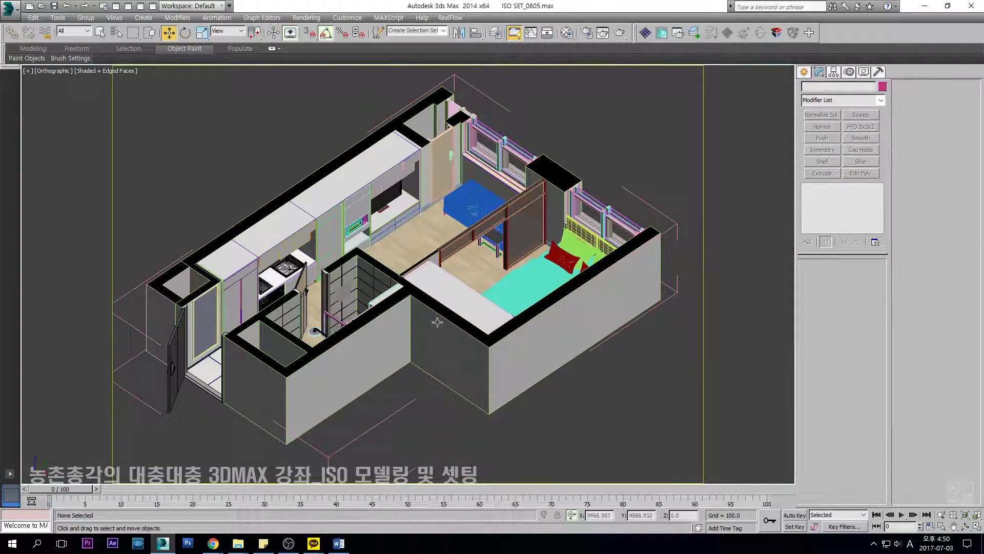
Check the extruded walls and the area around the apartment in the top view.
click(438, 322)
key(t)
key(z)
key(F3)
key(F3)
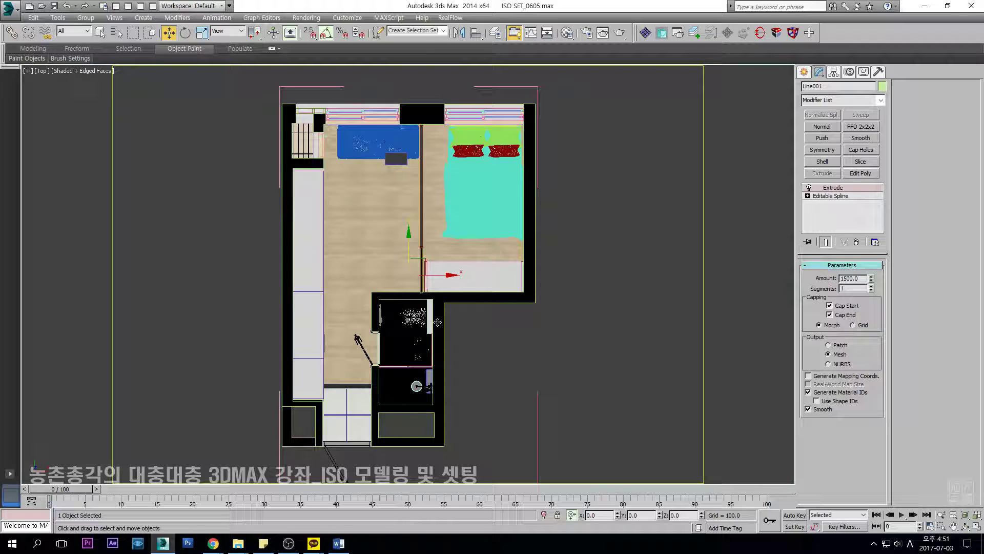
click(653, 309)
middle_drag(653, 308, 584, 288)
scroll(586, 286, down, 3)
drag(633, 297, 531, 388)
key(alt+c)
click(614, 322)
scroll(531, 267, up, 3)
middle_drag(528, 281, 511, 317)
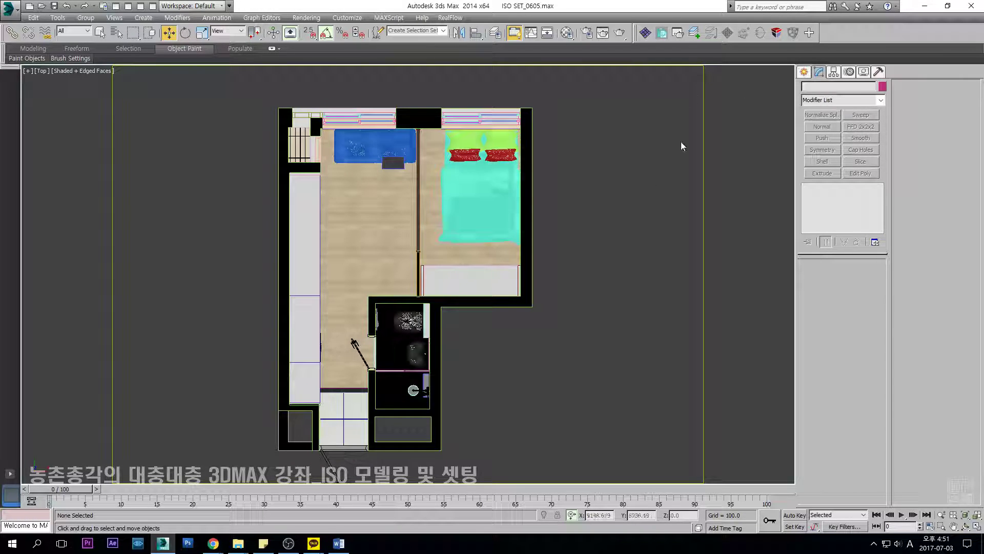
Create a rectangular VRayLight in the top view, extending past the apartment's outer walls on every side.
alt+middle_drag(359, 154, 359, 193)
key(t)
click(804, 71)
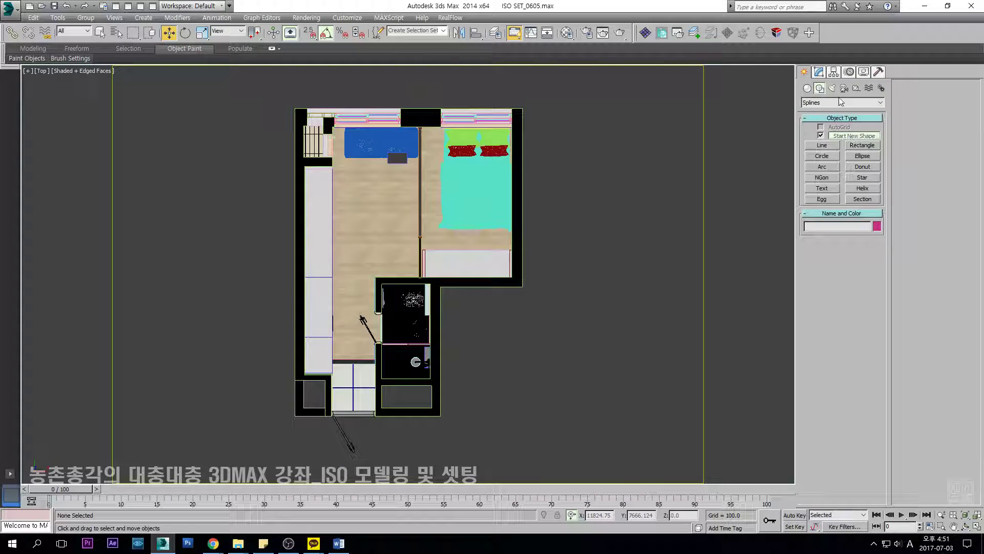
click(832, 88)
click(840, 103)
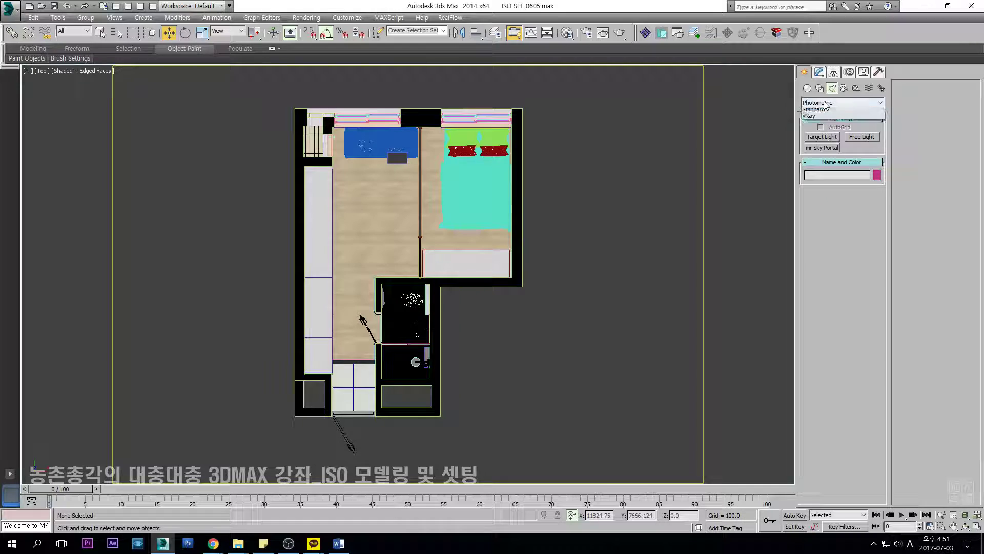
click(825, 121)
click(823, 137)
scroll(402, 226, down, 4)
drag(322, 150, 494, 347)
scroll(486, 345, up, 2)
right_click(538, 301)
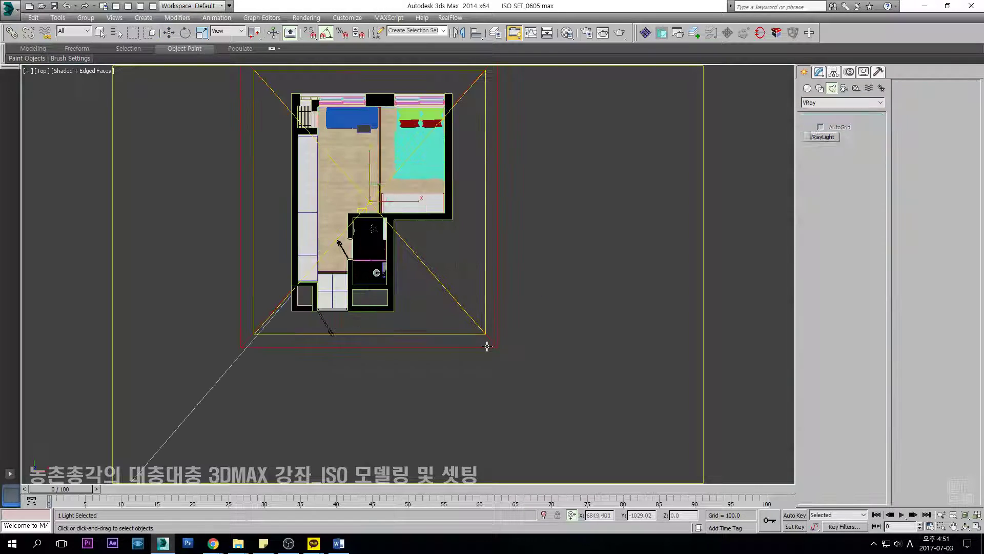
Check the VRayLight's position and extent relative to the apartment in the top and isometric views.
scroll(538, 301, down, 2)
click(468, 293)
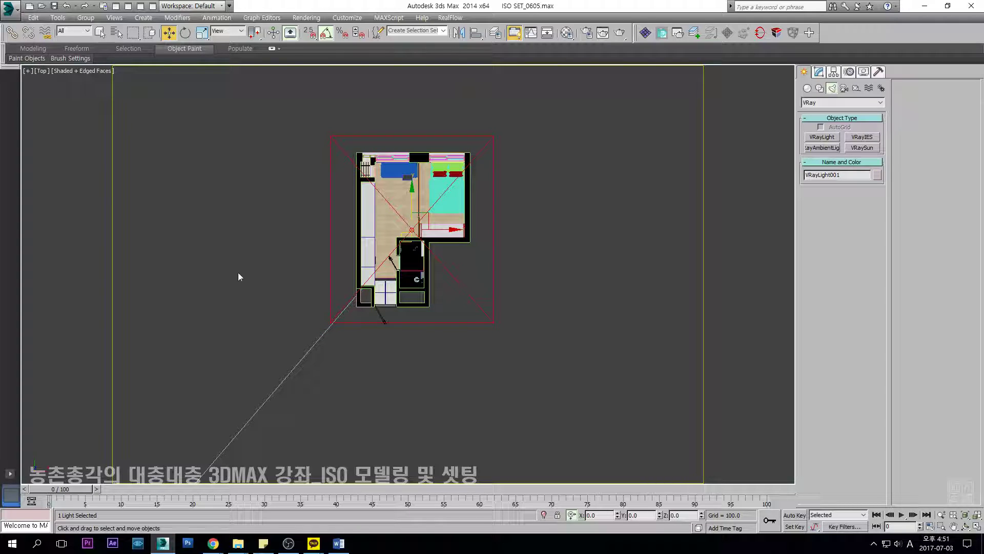
key(f)
key(p)
alt+middle_drag(429, 242, 491, 370)
click(574, 384)
key(t)
scroll(433, 328, down, 1)
scroll(382, 251, up, 4)
scroll(400, 308, up, 4)
alt+middle_drag(417, 340, 521, 340)
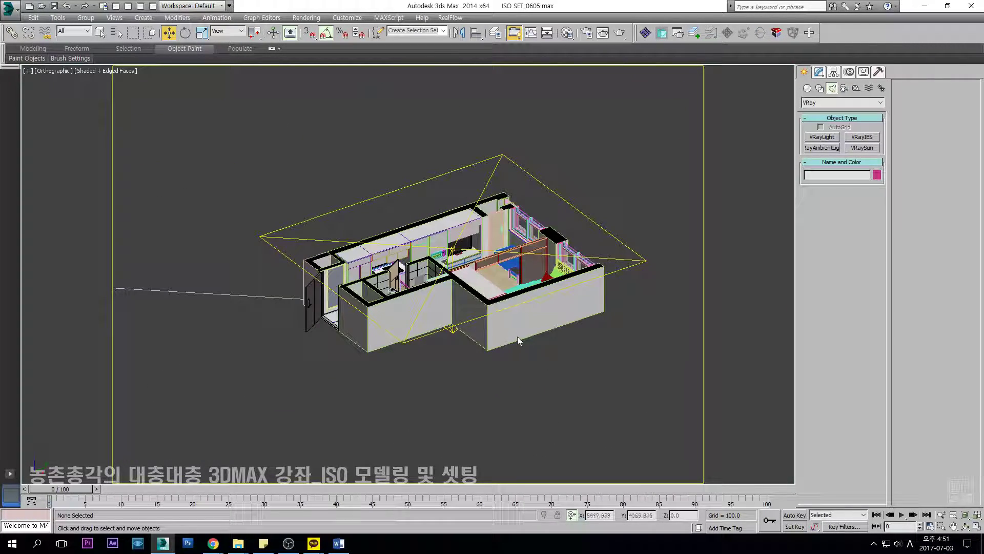
click(516, 326)
Show the hidden cameras and switch the viewport to A CAMERA002 fix.
key(shift+c)
click(489, 364)
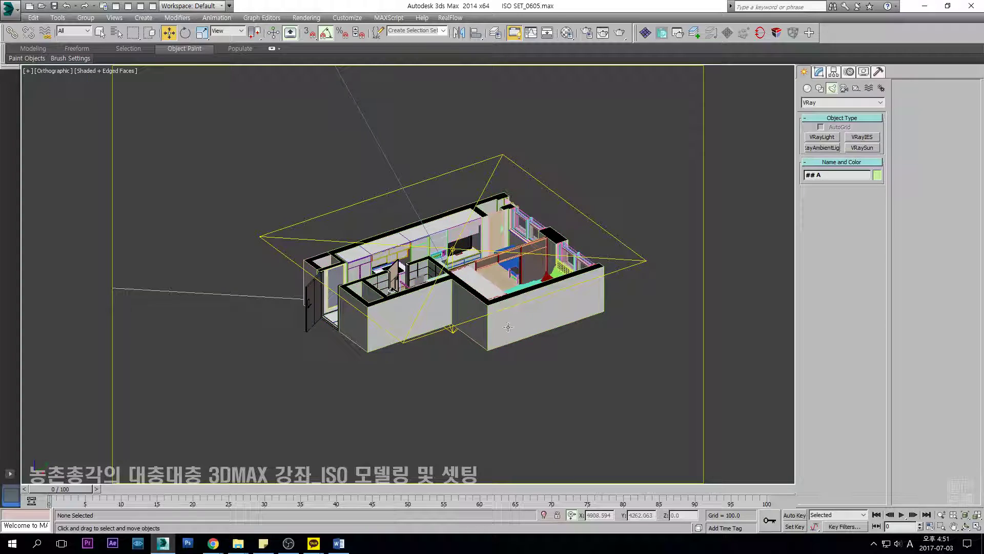
key(t)
key(z)
scroll(297, 224, up, 5)
click(434, 382)
key(c)
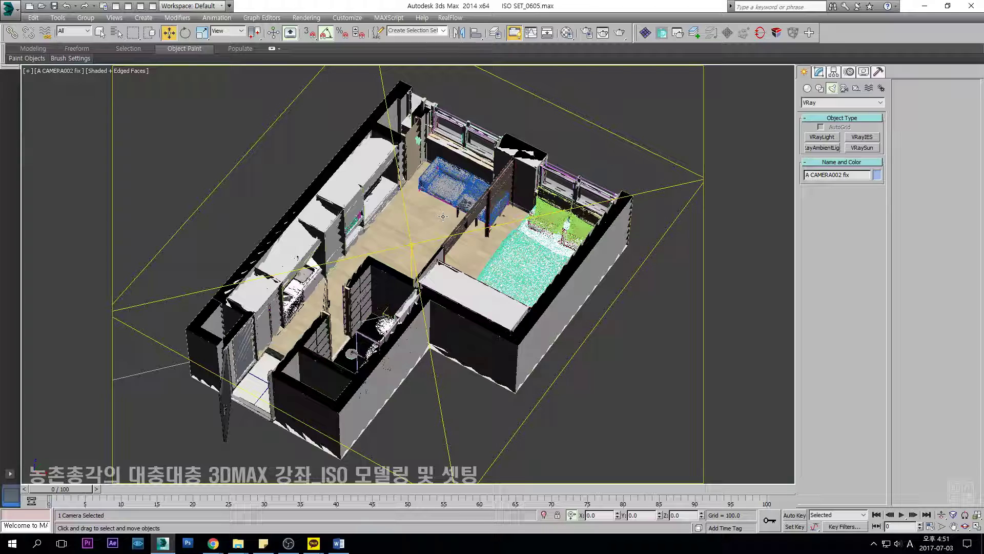
Enable Viewport Clipping for the A CAMERA002 fix view and move the near clipping plane until the apartment displays cleanly.
click(59, 71)
click(154, 267)
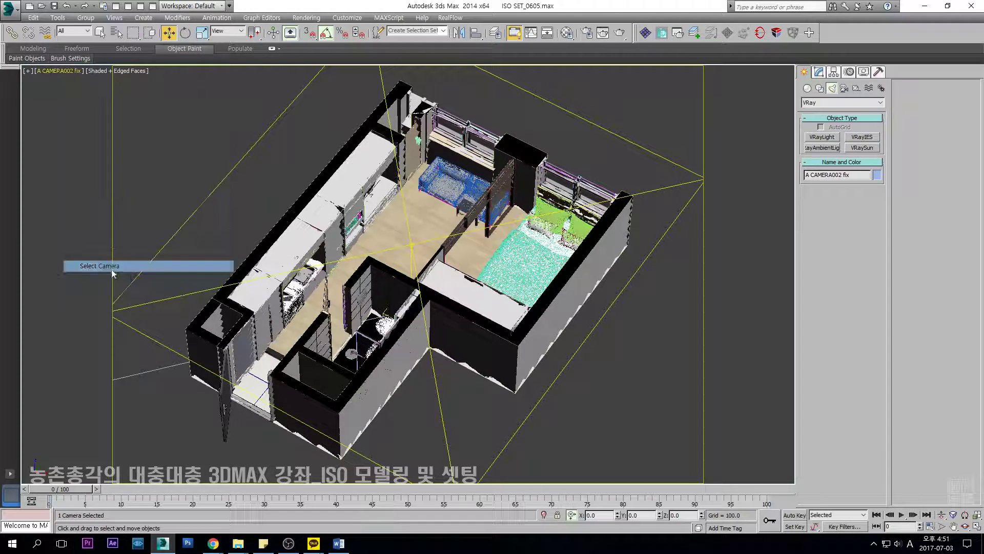
click(74, 73)
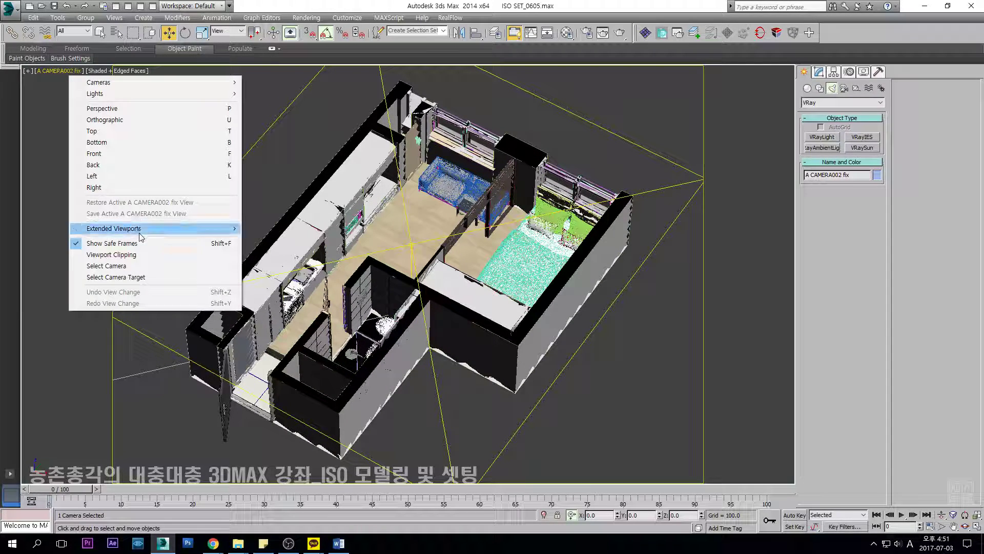
click(126, 255)
click(51, 70)
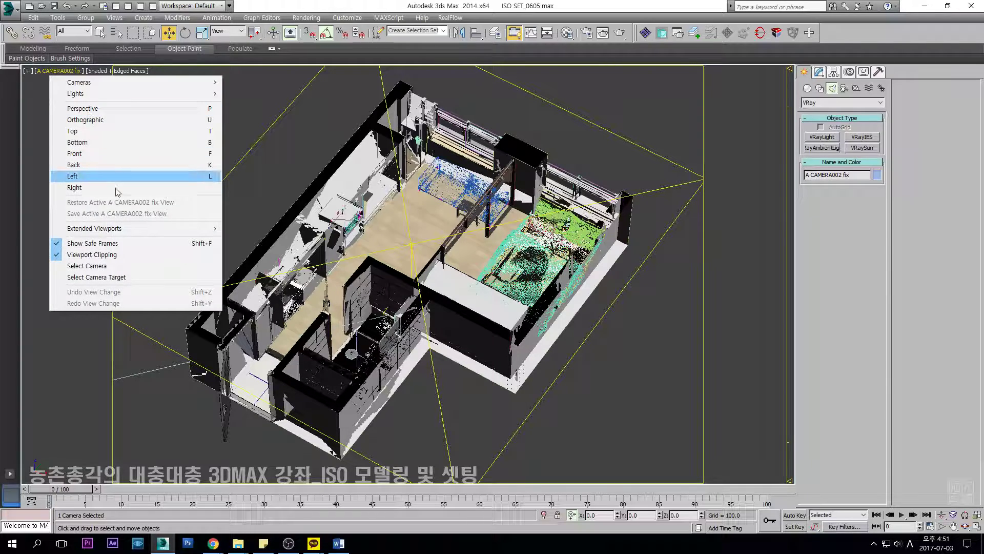
drag(788, 480, 800, 441)
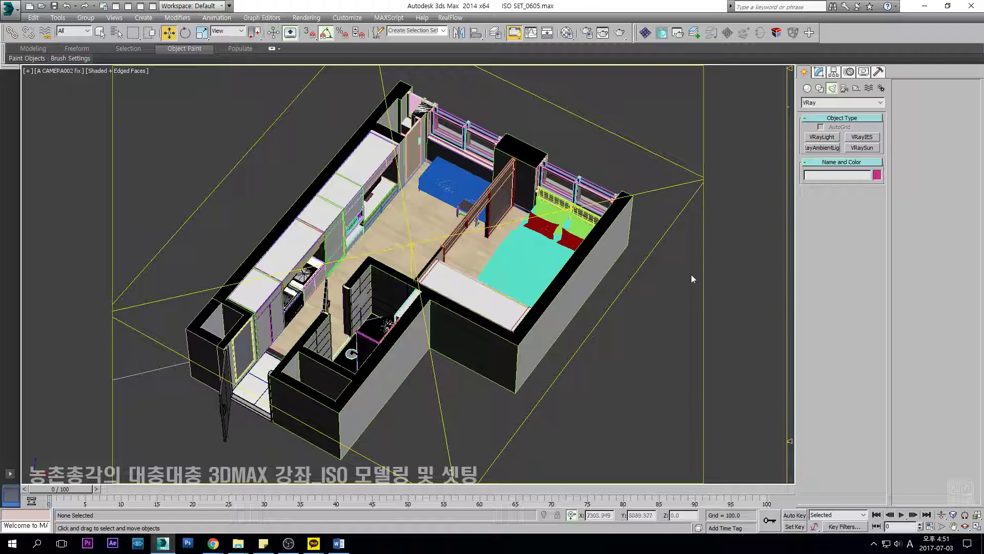
Check the extent of all scene objects in the top and orthographic views, and return to the A CAMERA002 fix view.
drag(670, 169, 589, 410)
right_click(449, 444)
key(t)
scroll(436, 356, down, 5)
scroll(432, 250, up, 7)
middle_drag(431, 255, 360, 259)
scroll(551, 306, up, 6)
key(ctrl+a)
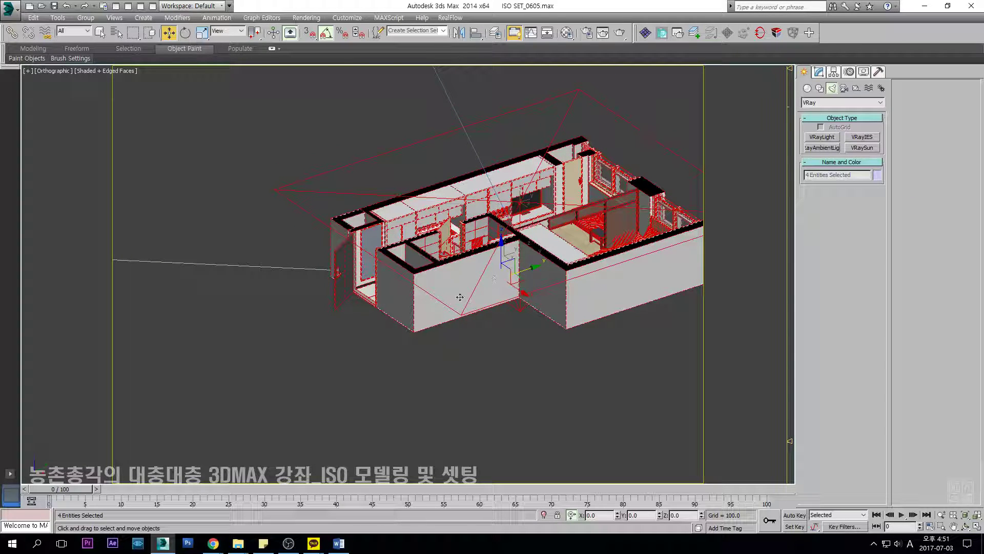
middle_drag(633, 279, 554, 310)
key(c)
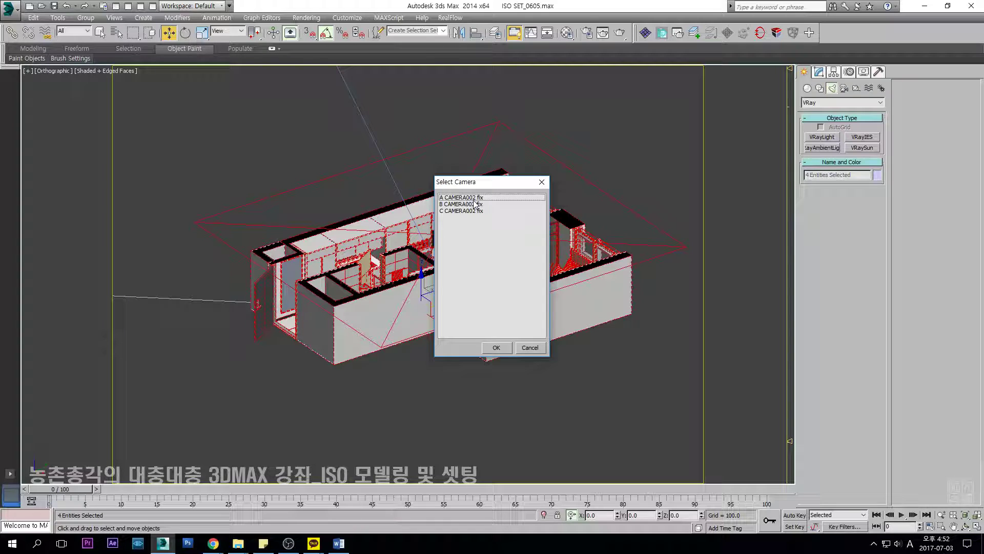
double_click(461, 198)
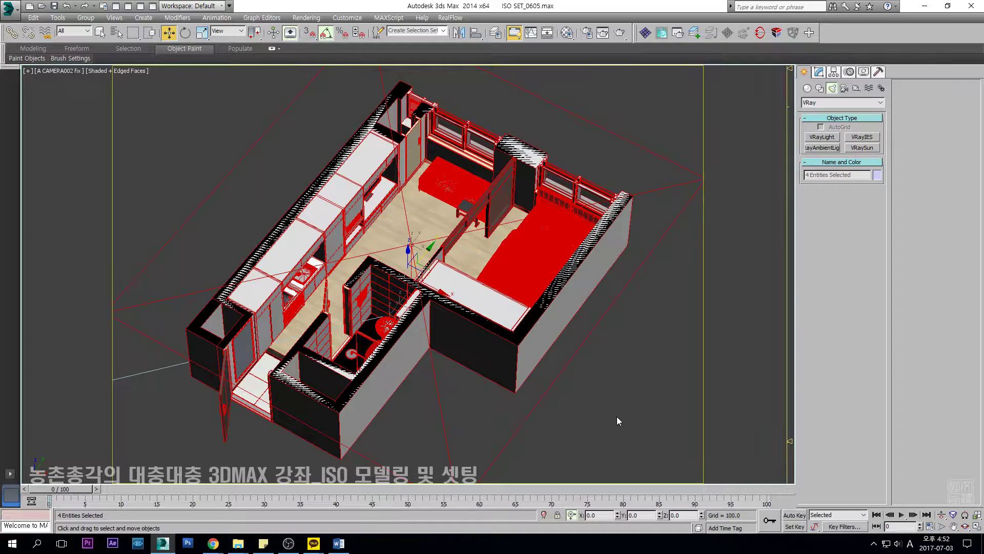
click(618, 420)
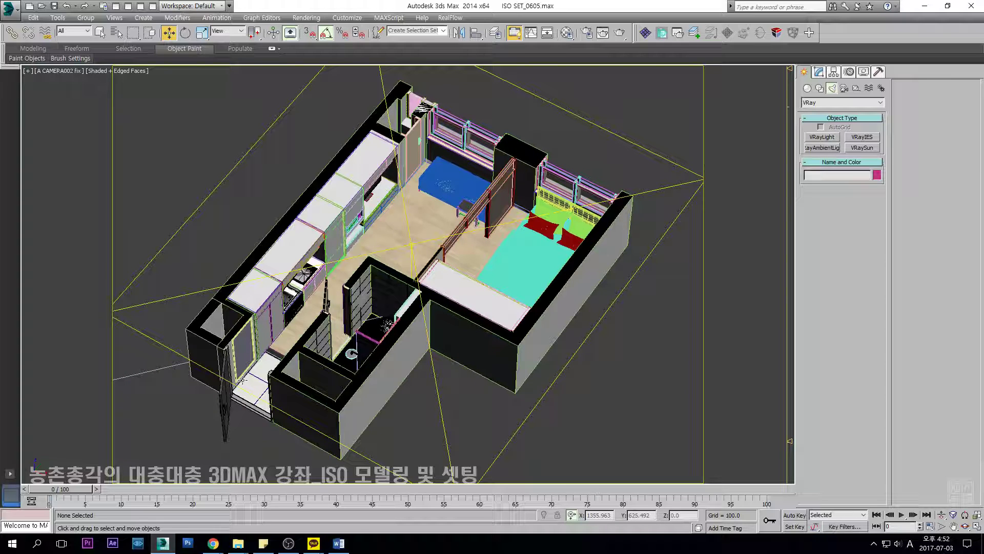
Examine the target directional lights and their parameters in the top view, and return to the A CAMERA002 fix view.
key(t)
scroll(244, 385, down, 4)
middle_drag(244, 379, 387, 331)
scroll(251, 308, down, 1)
scroll(380, 341, up, 1)
drag(361, 415, 137, 258)
scroll(328, 333, up, 2)
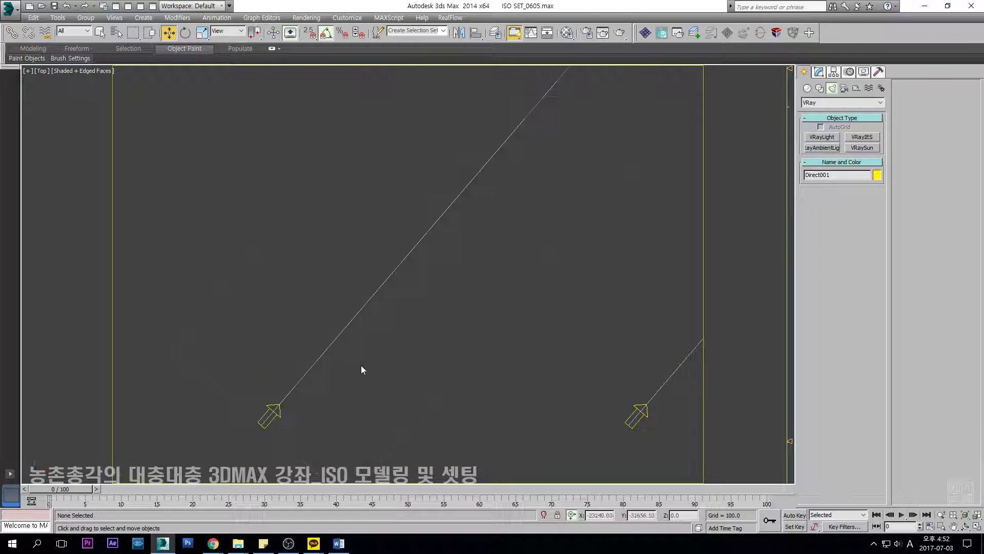
click(820, 72)
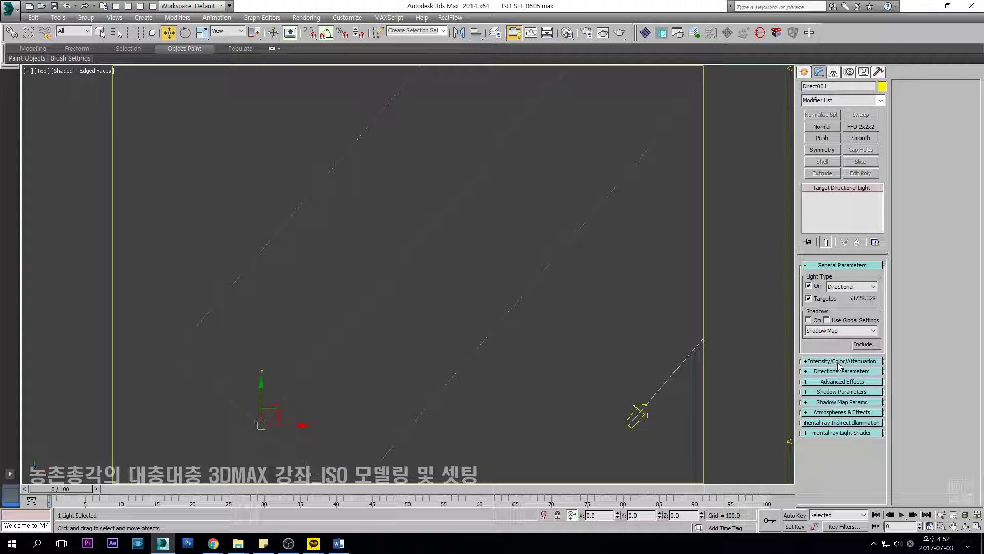
scroll(393, 349, down, 6)
scroll(502, 233, up, 4)
drag(657, 343, 362, 189)
click(639, 256)
key(c)
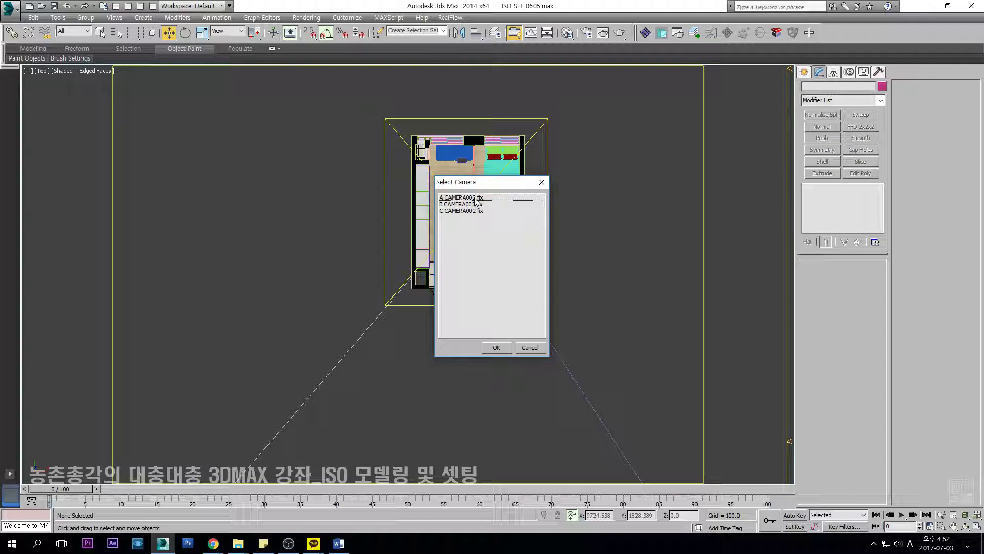
double_click(477, 198)
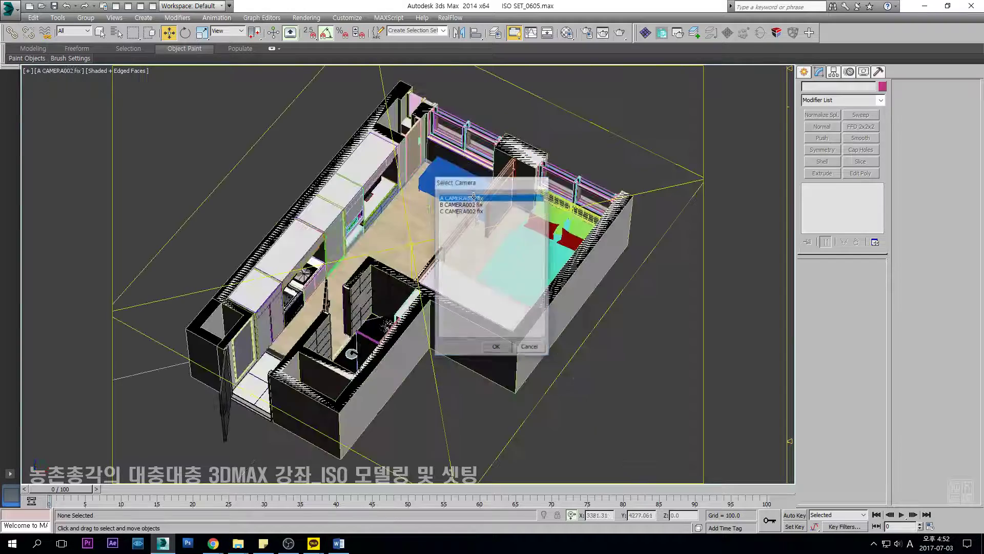
Select the VRayLight above the apartment, review its parameters, and clear the selection.
click(666, 102)
click(648, 352)
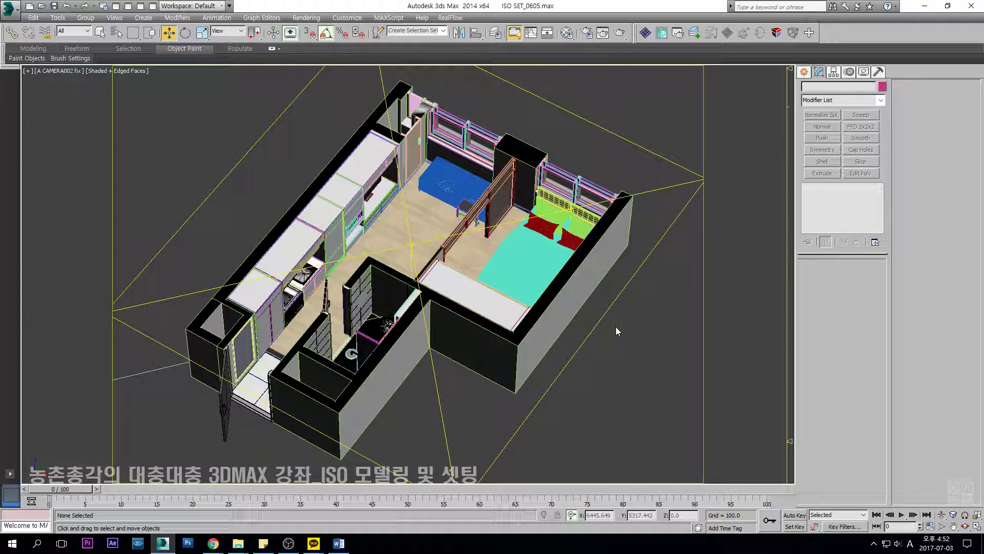
drag(665, 315, 665, 316)
click(664, 327)
drag(632, 116, 666, 103)
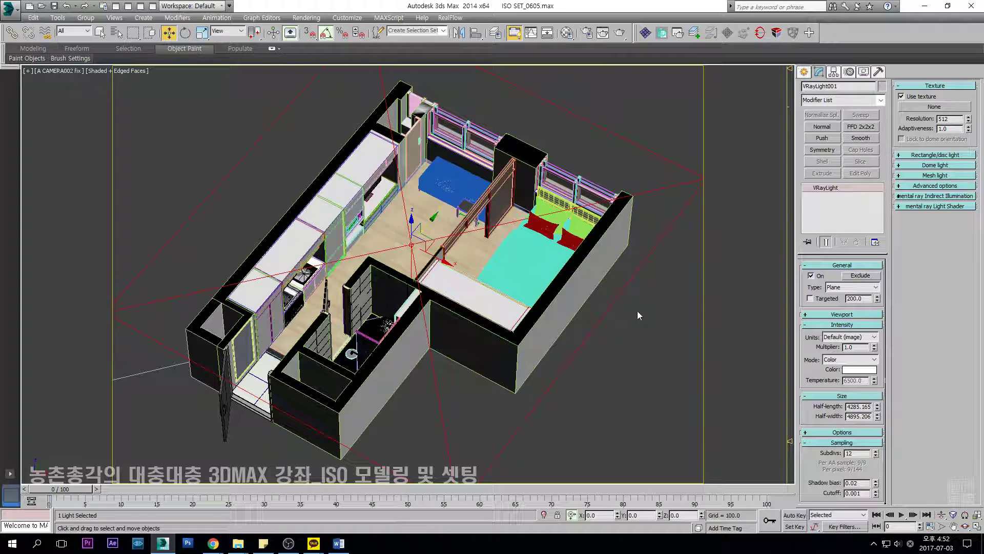
click(635, 369)
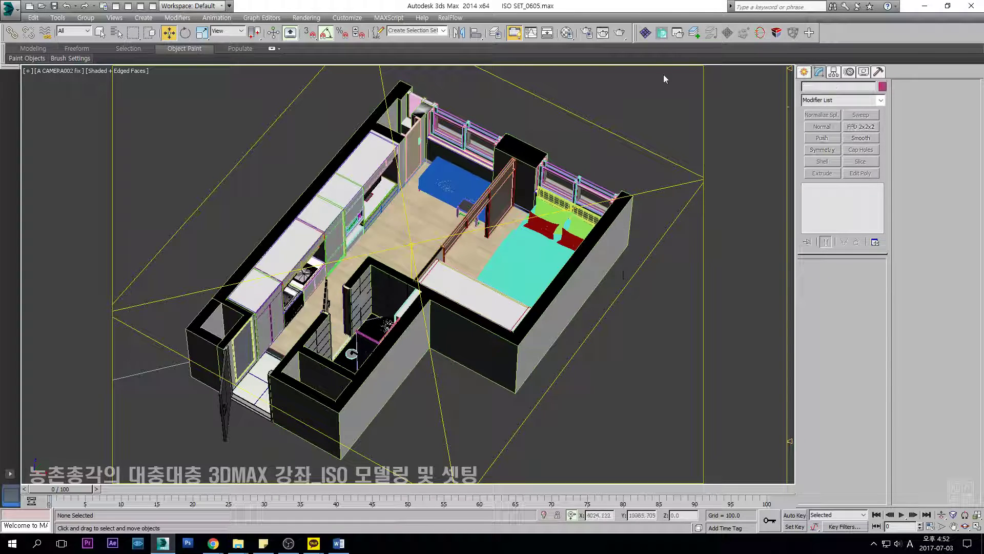
Review the V-Ray frame buffer, image sampler, Global DMC and GI environment render settings, and the scene's background environment settings.
key(F10)
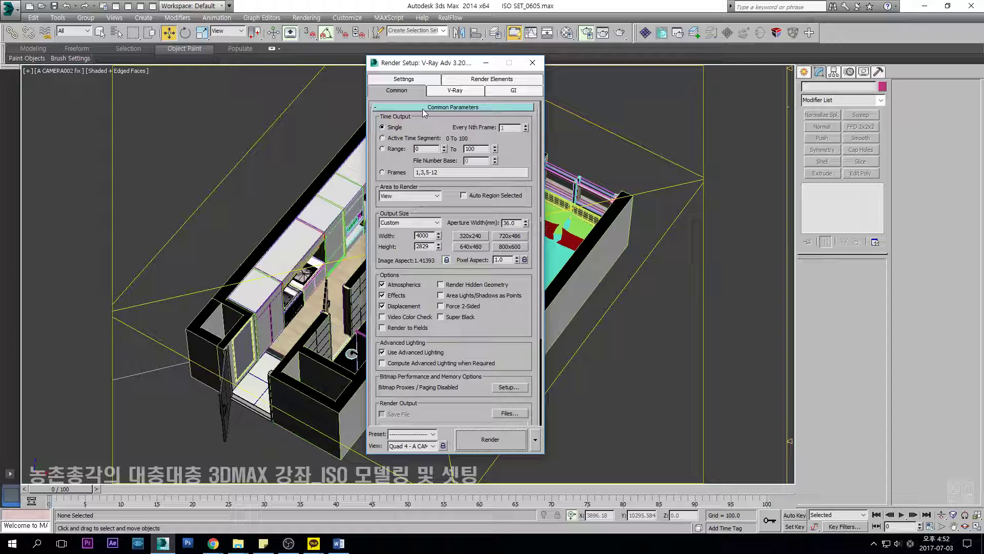
click(455, 91)
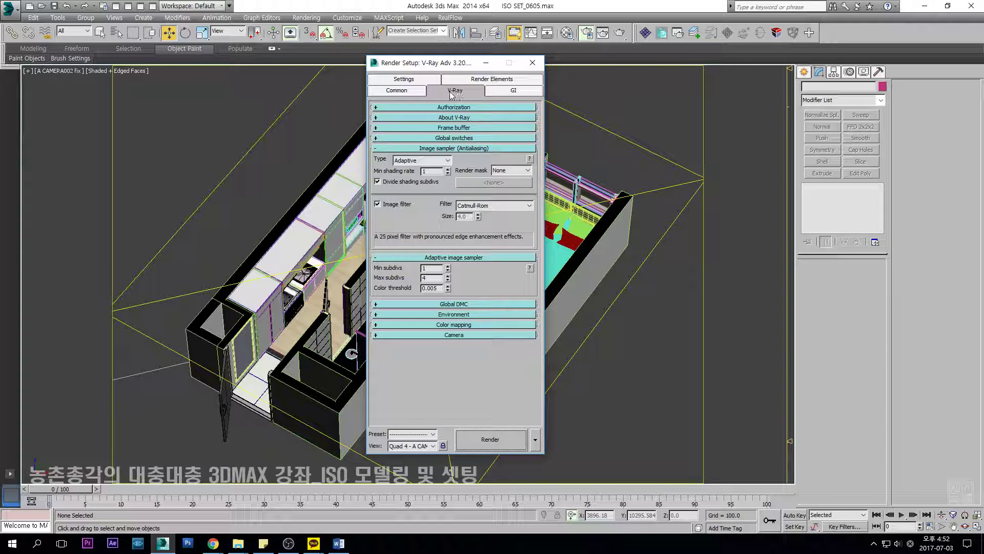
click(450, 128)
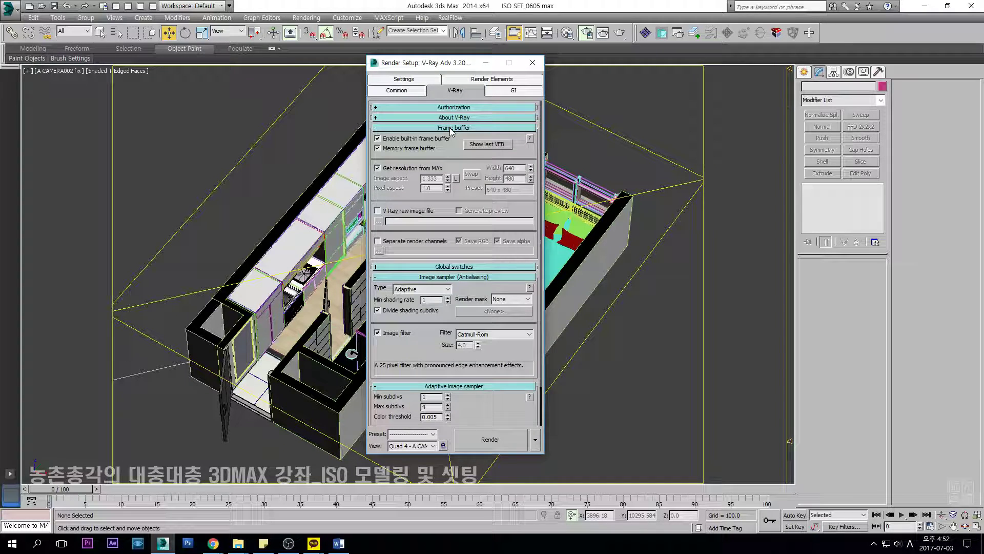
click(450, 128)
click(454, 305)
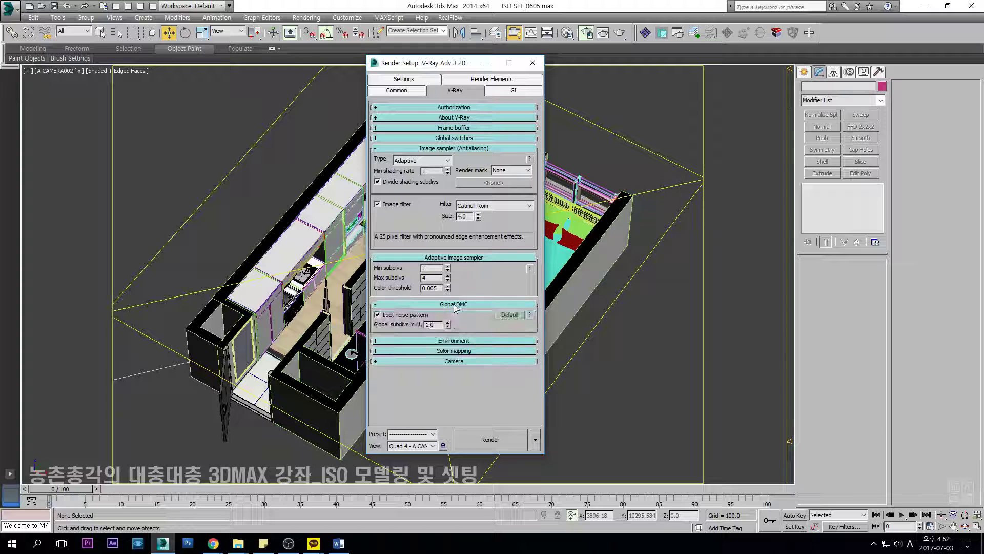
click(468, 341)
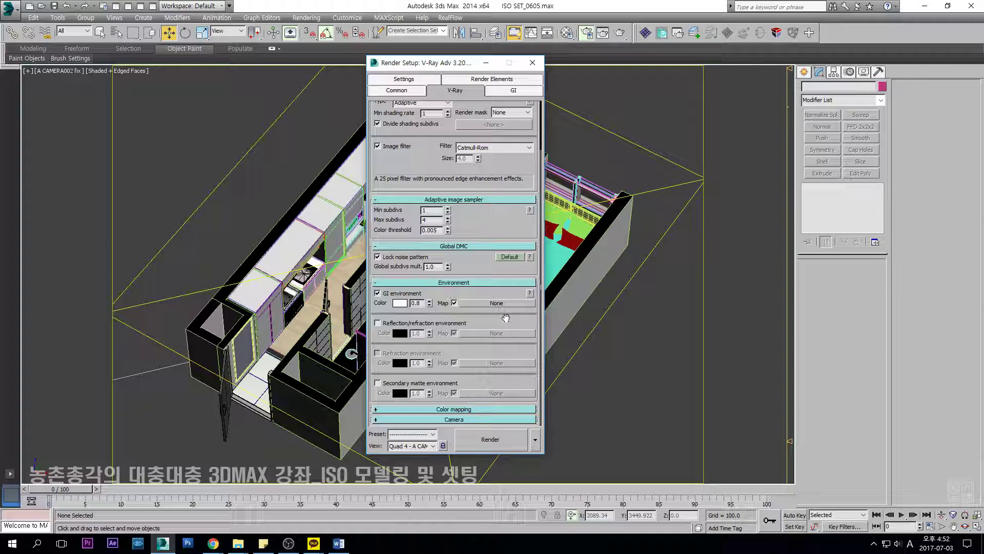
key(8)
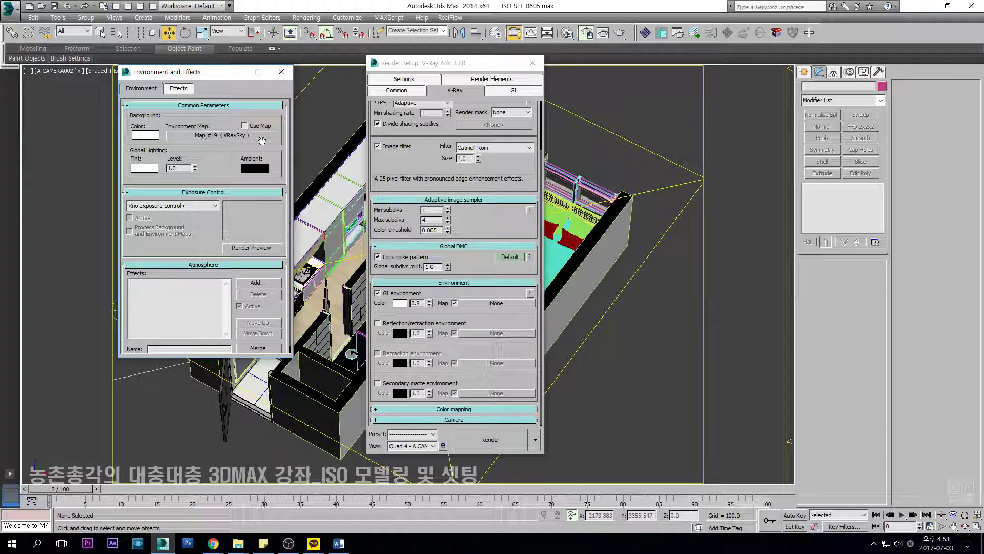
Review the primary and secondary GI engines with their irradiance map and brute force settings.
click(517, 91)
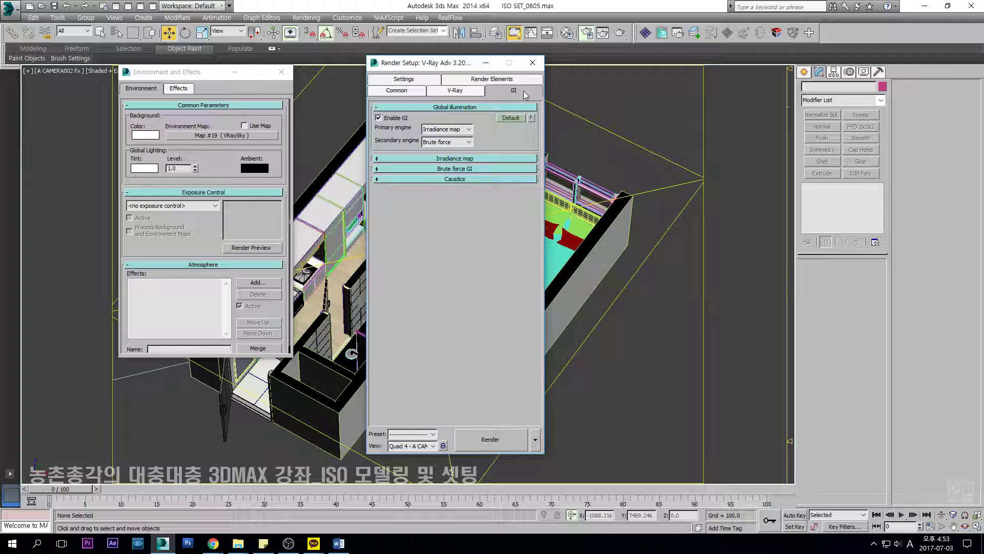
click(455, 159)
click(458, 292)
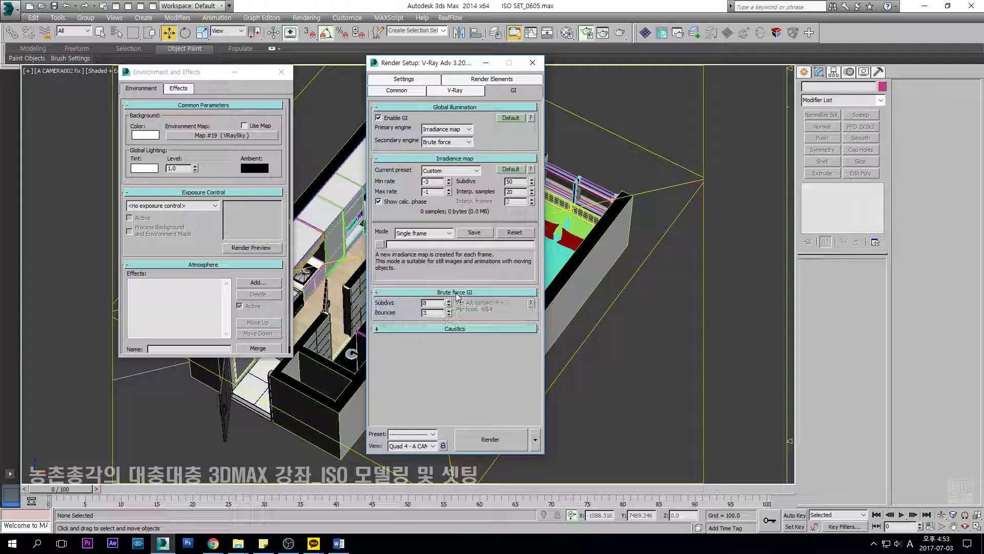
click(439, 142)
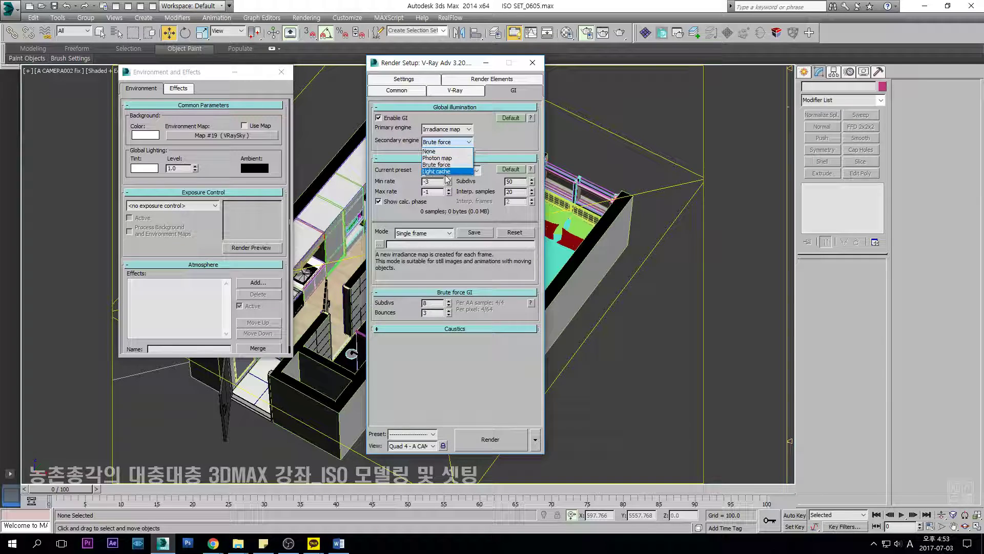
click(429, 129)
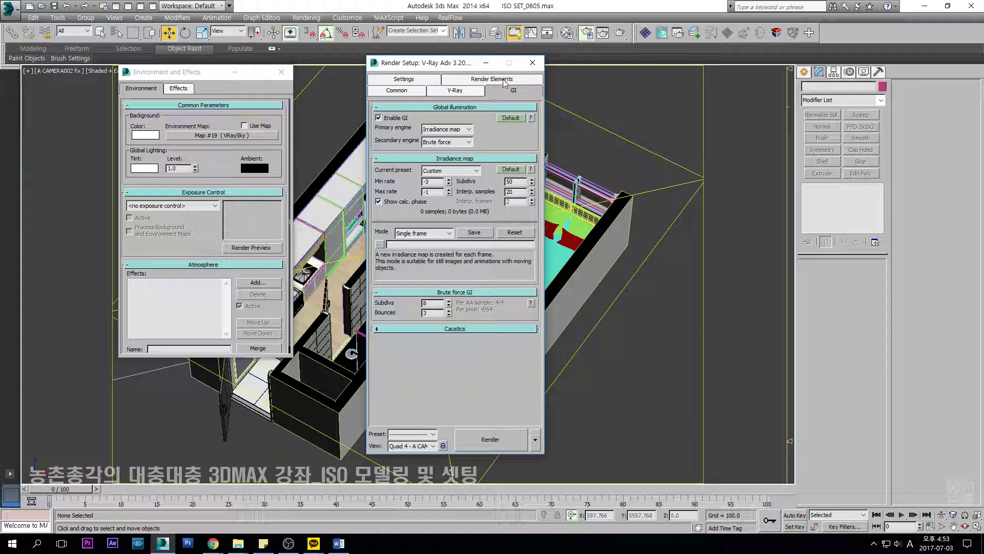
Review the render system, render elements and common output settings, and close the render and environment dialogs.
click(410, 81)
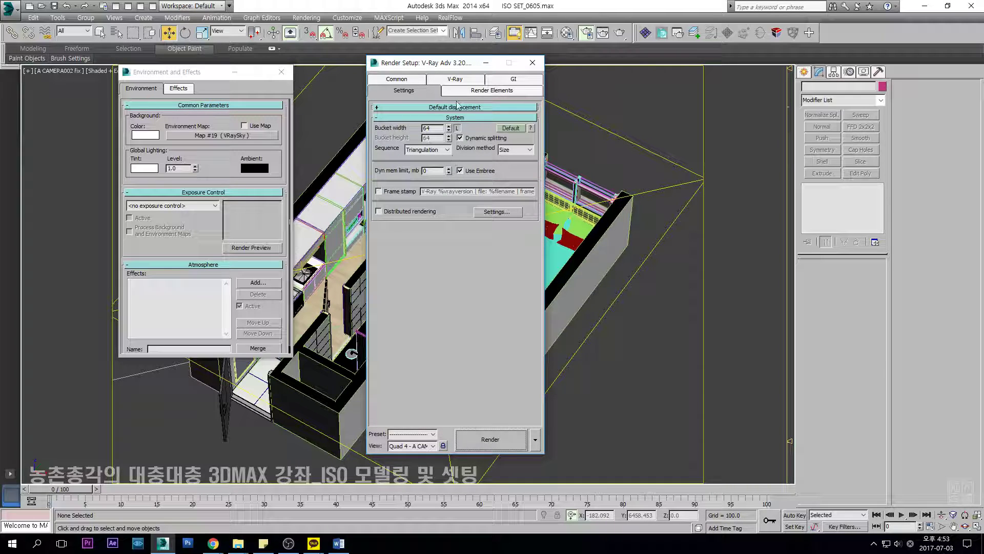
click(472, 91)
click(398, 200)
mouse_move(428, 144)
mouse_down()
mouse_move(449, 146)
mouse_move(438, 145)
mouse_up()
drag(423, 205, 399, 153)
drag(432, 220, 391, 155)
click(404, 80)
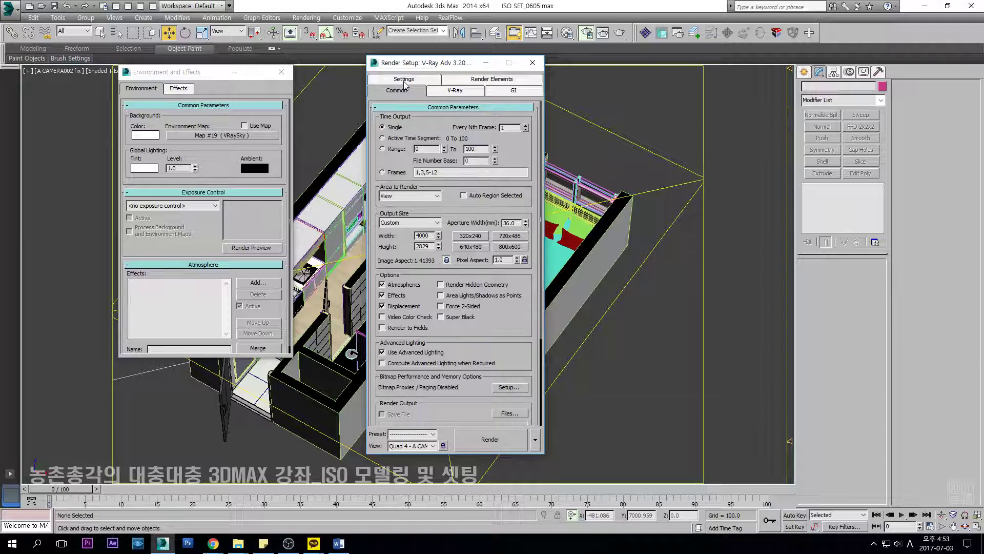
click(533, 63)
click(282, 72)
click(620, 33)
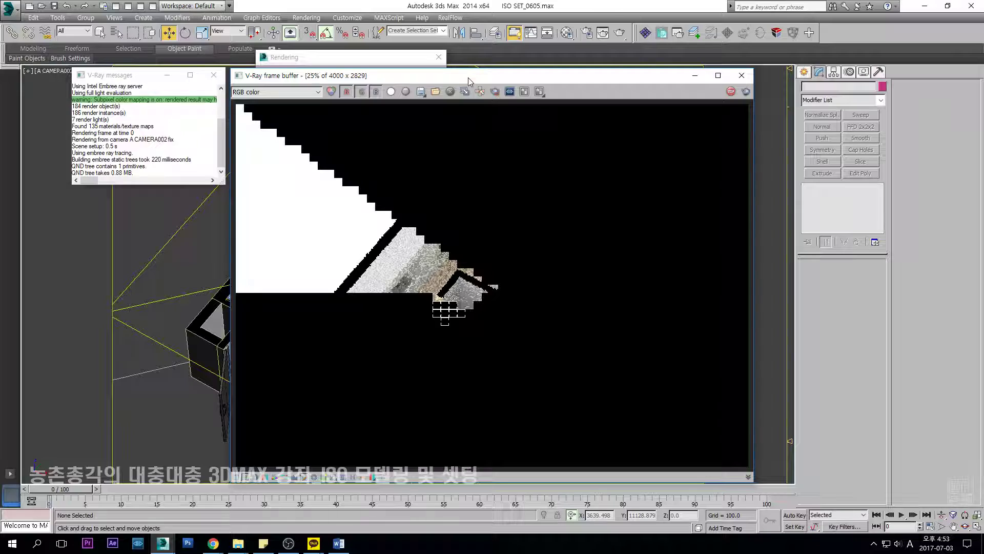
drag(468, 78, 432, 47)
click(714, 47)
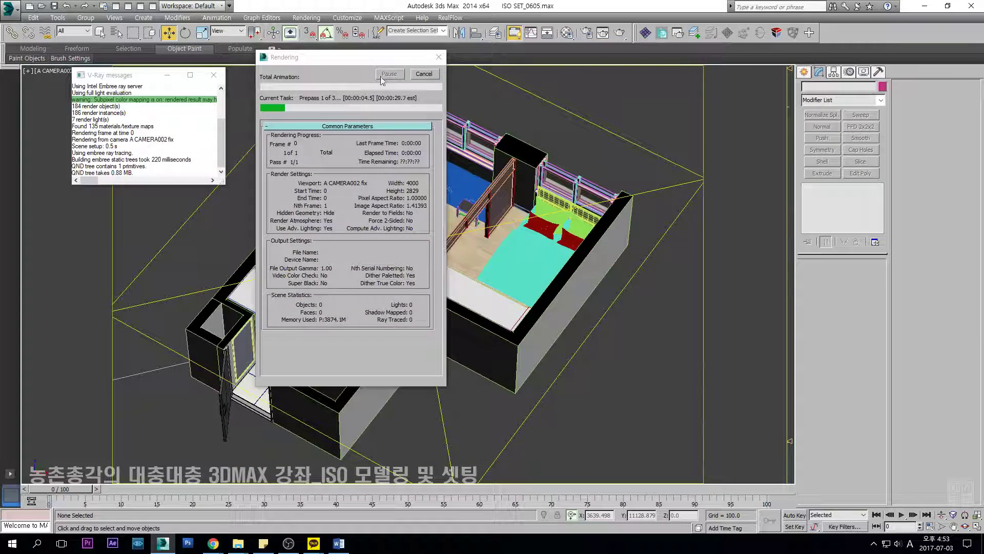
Set the render output width to 1000 and render the apartment from A CAMERA002 fix.
key(F10)
click(432, 236)
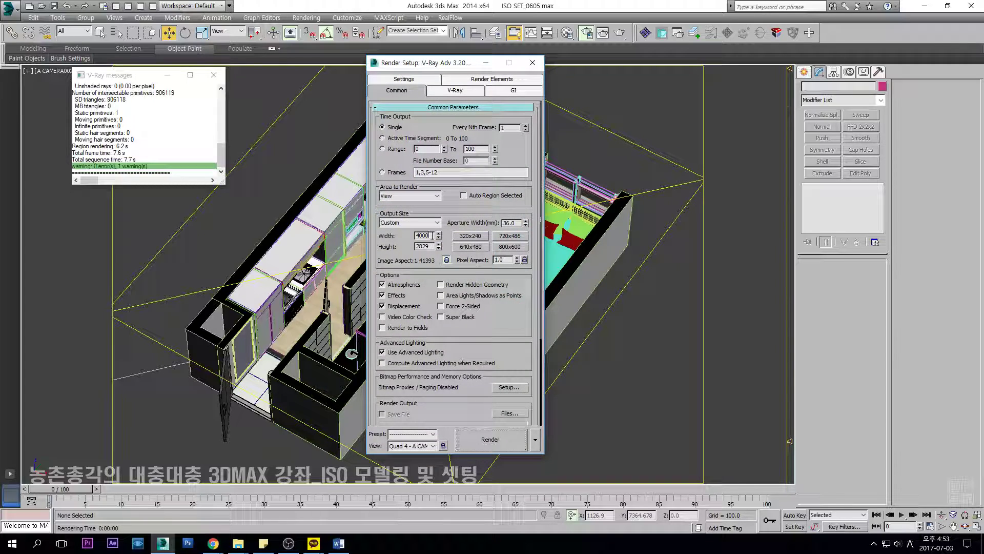
key(Return)
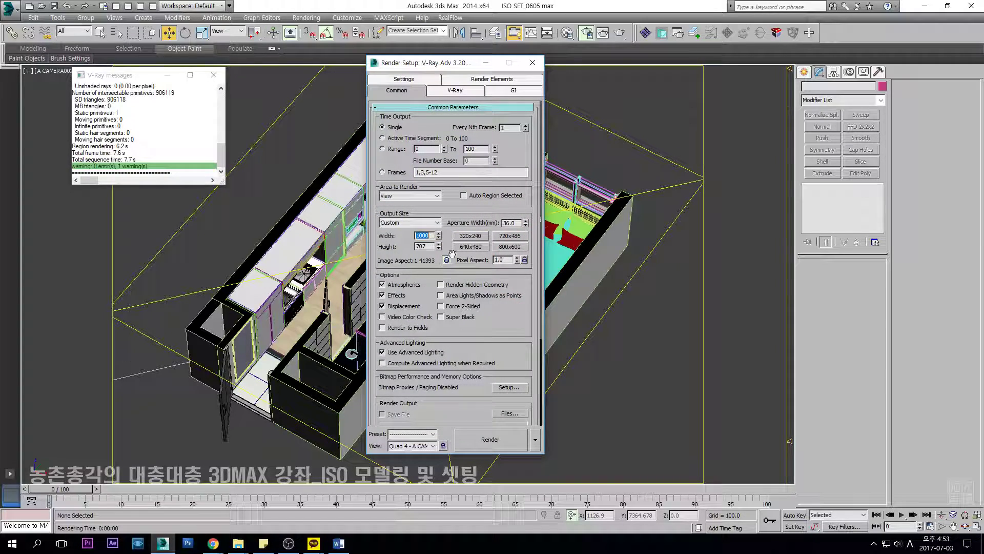
click(490, 439)
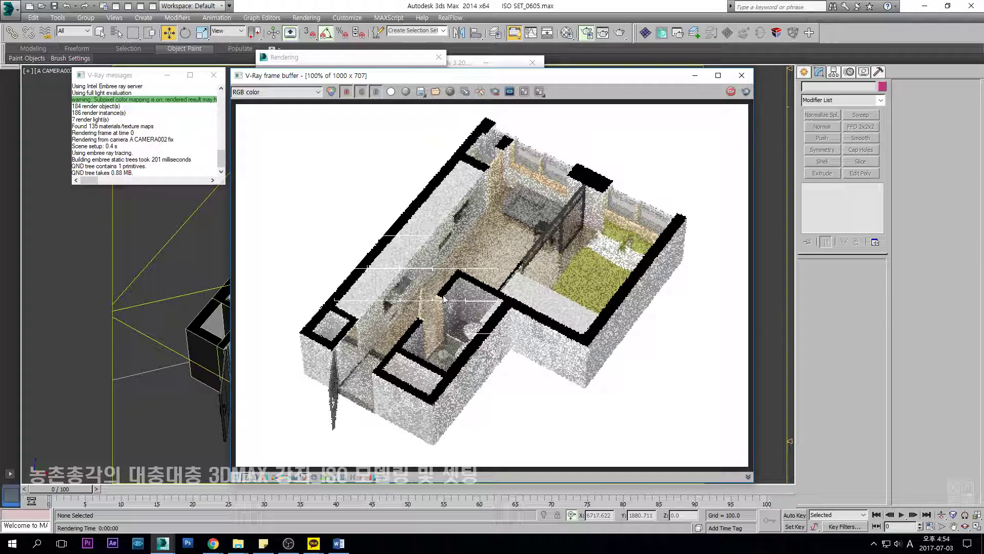
scroll(386, 306, up, 2)
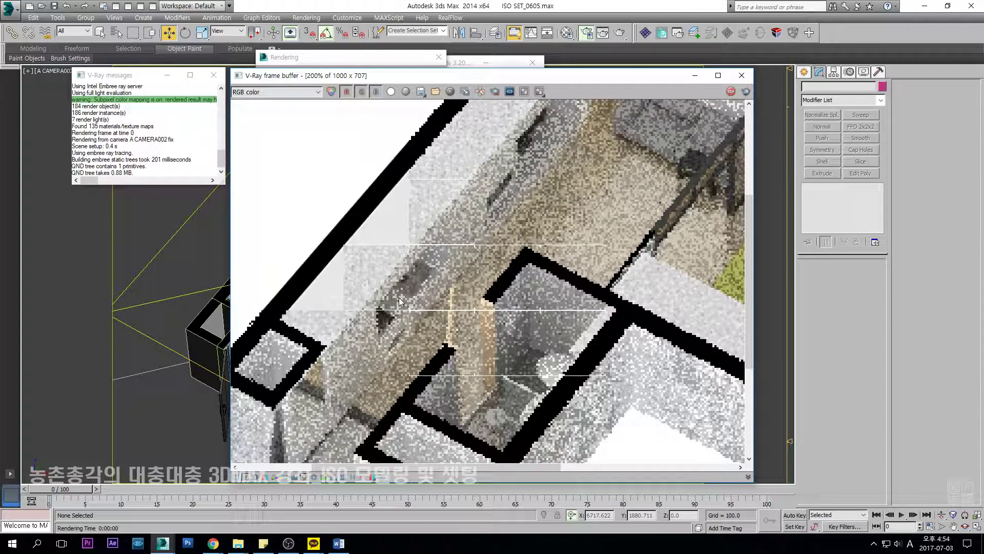
scroll(402, 298, down, 2)
scroll(403, 298, up, 2)
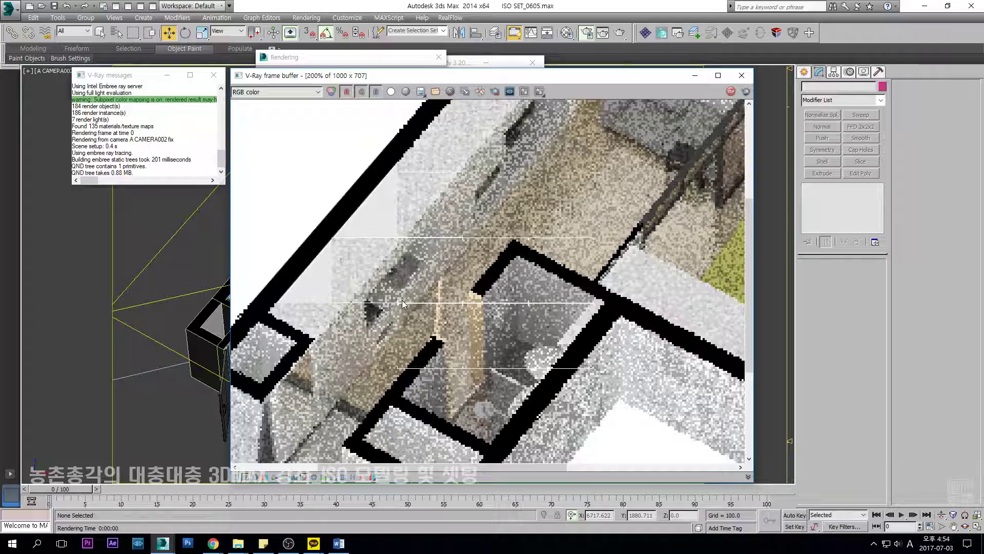
scroll(432, 254, down, 2)
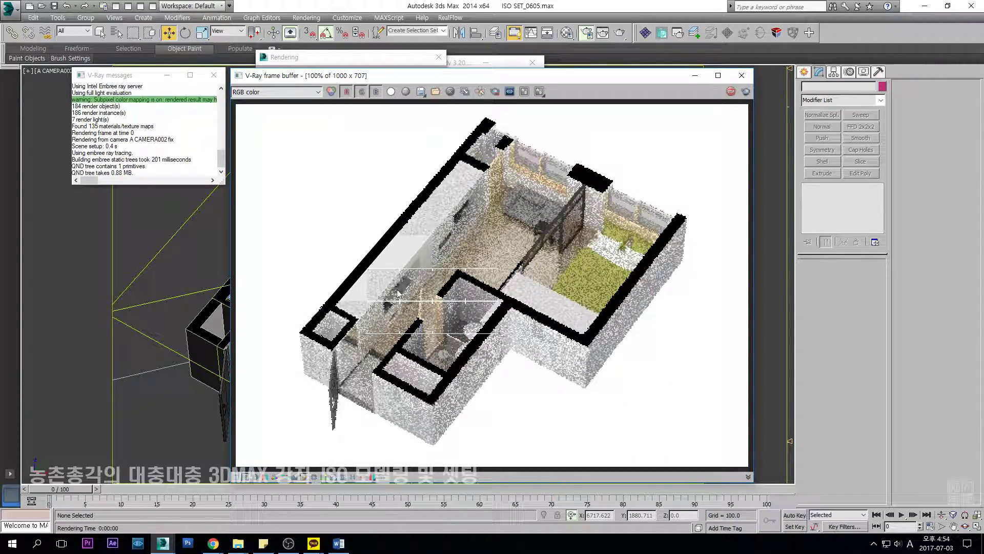
Examine the bathroom, kitchen and entrance areas of the apartment render up close while it is in progress.
scroll(431, 251, up, 1)
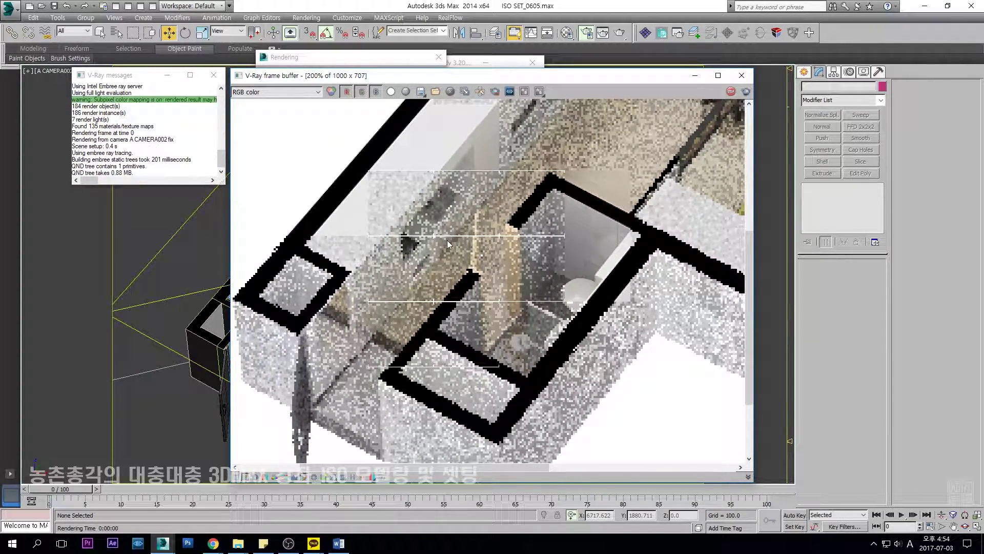
scroll(590, 227, up, 1)
scroll(559, 192, down, 2)
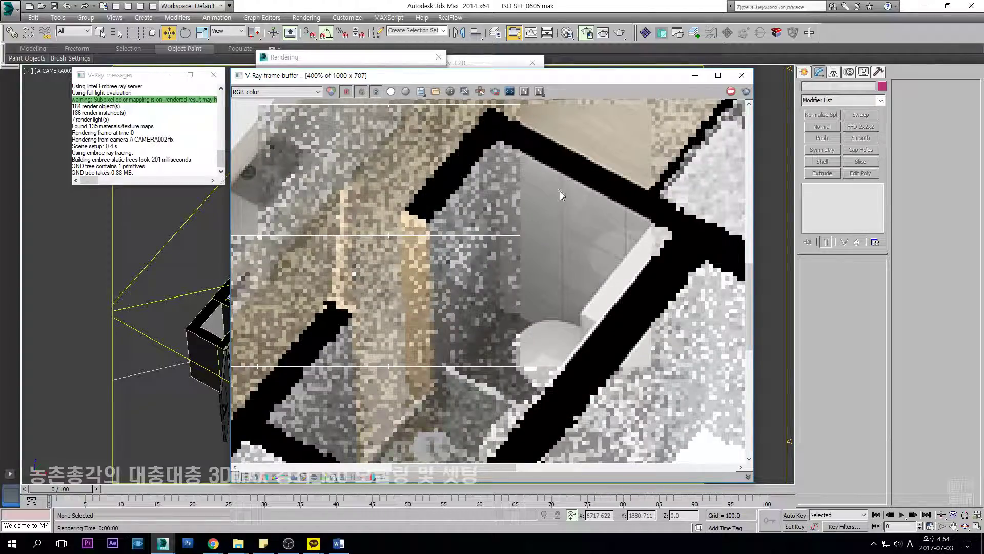
scroll(600, 230, up, 2)
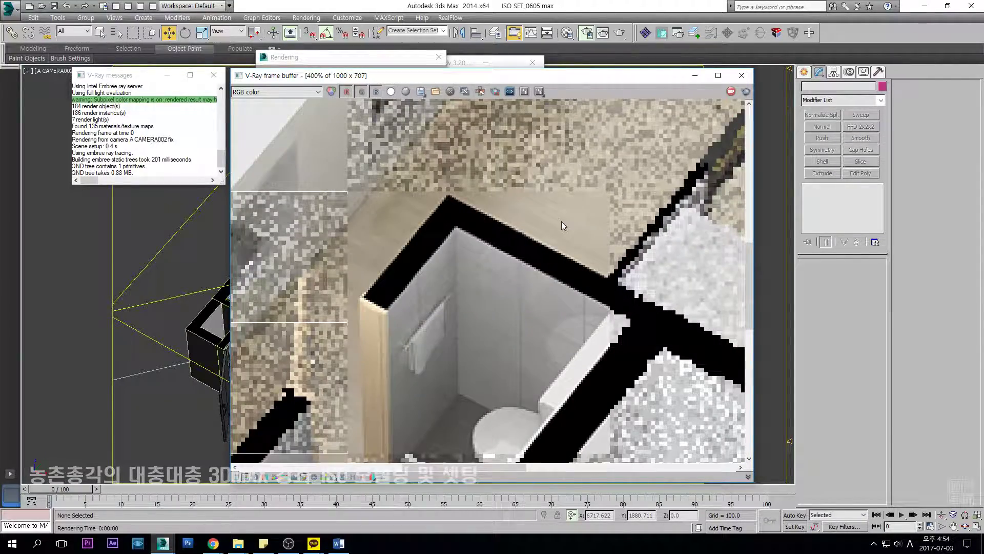
scroll(307, 200, down, 2)
scroll(408, 261, up, 1)
scroll(407, 259, down, 2)
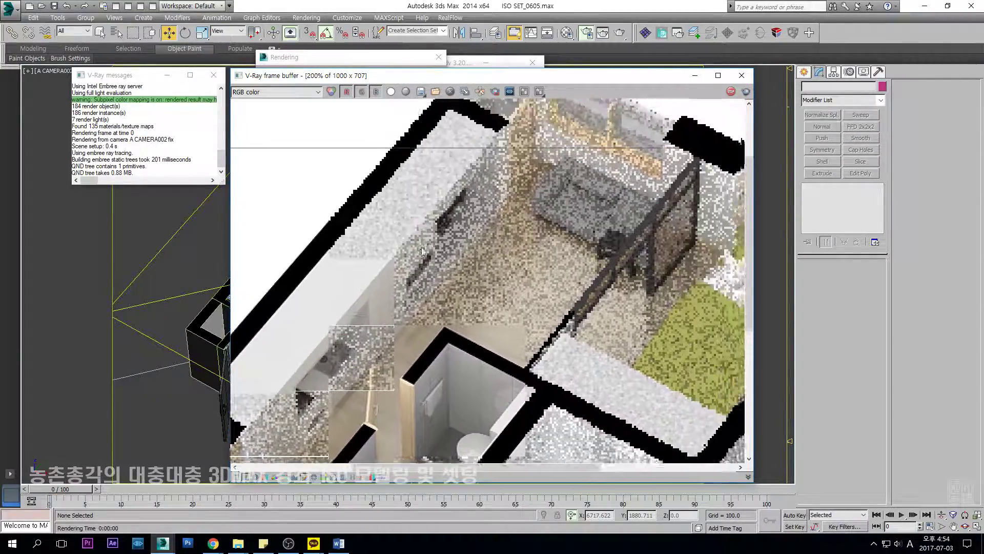
scroll(407, 361, up, 1)
middle_drag(409, 362, 471, 246)
scroll(392, 327, up, 1)
scroll(385, 325, down, 1)
scroll(414, 302, up, 1)
scroll(428, 296, down, 1)
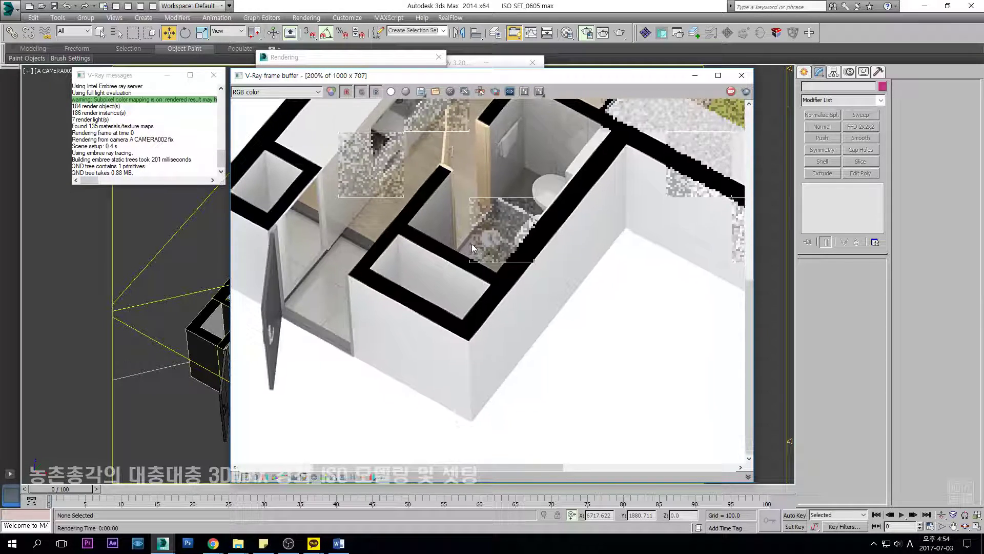
scroll(422, 262, down, 1)
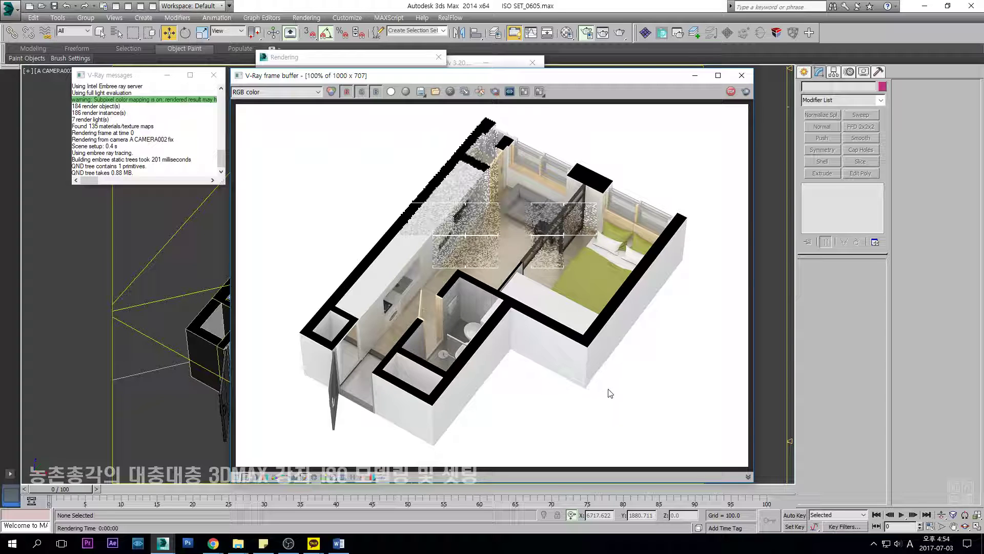
Inspect the bathroom fixtures, living area and bedroom in the render, and view the whole apartment image at 100%.
scroll(476, 357, up, 2)
scroll(481, 284, up, 1)
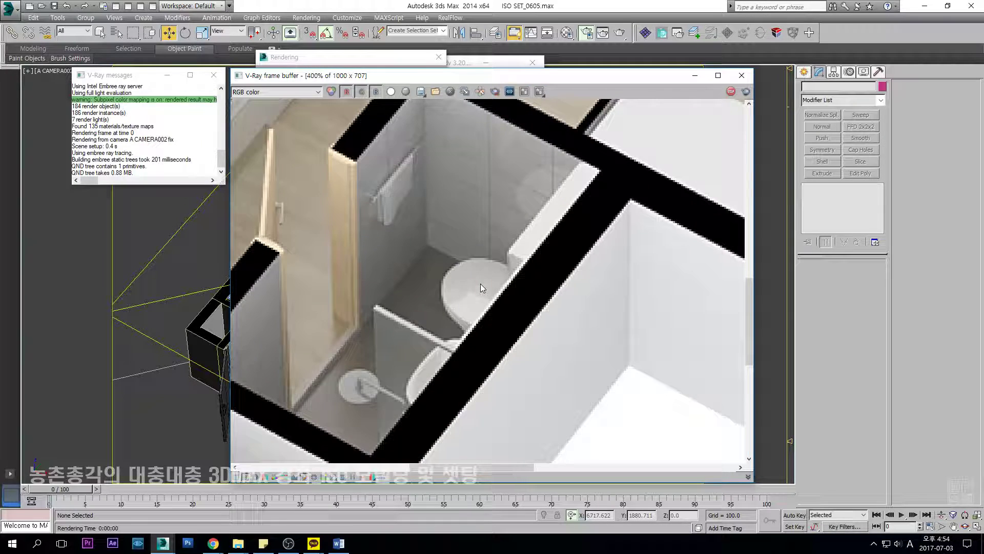
scroll(480, 284, down, 2)
scroll(574, 285, up, 1)
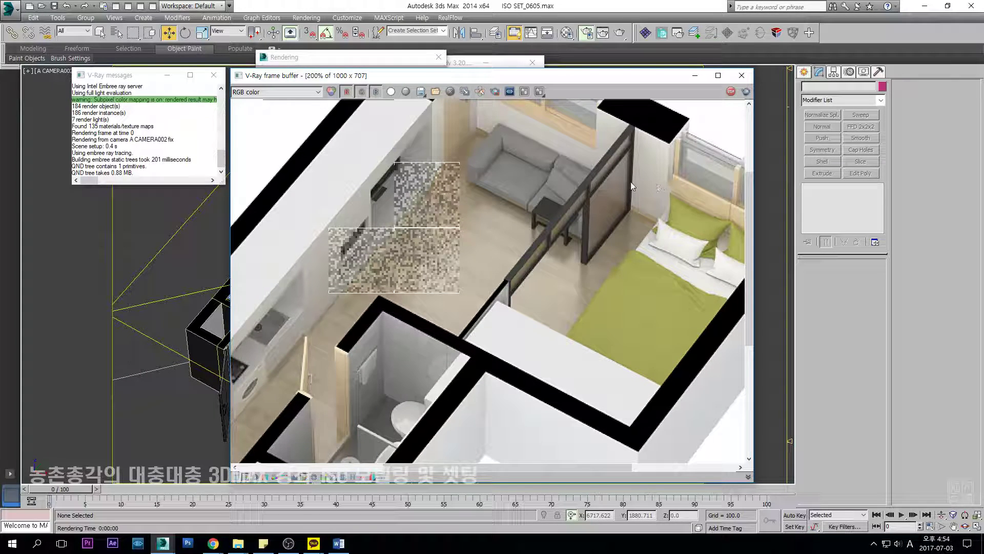
middle_drag(515, 209, 515, 227)
middle_drag(445, 205, 465, 196)
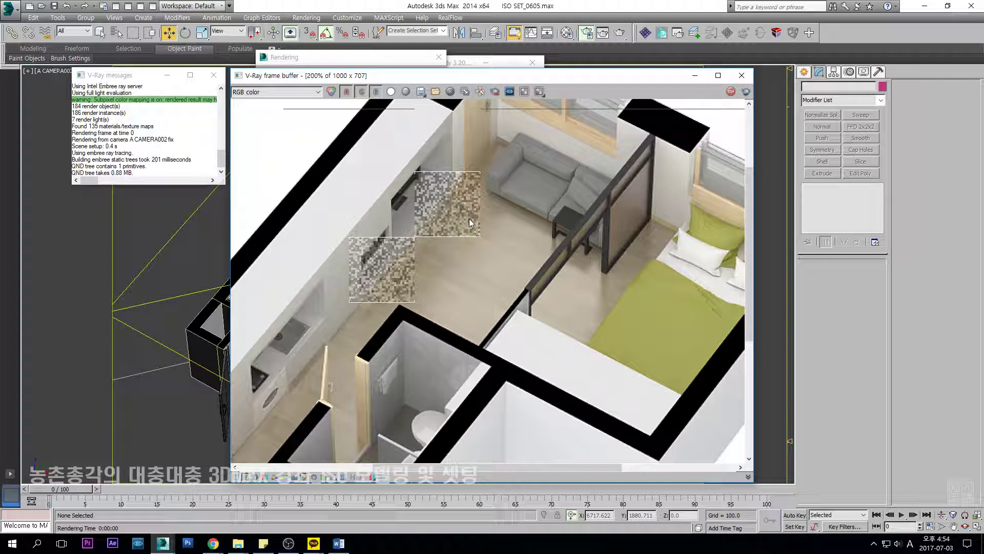
scroll(469, 218, down, 2)
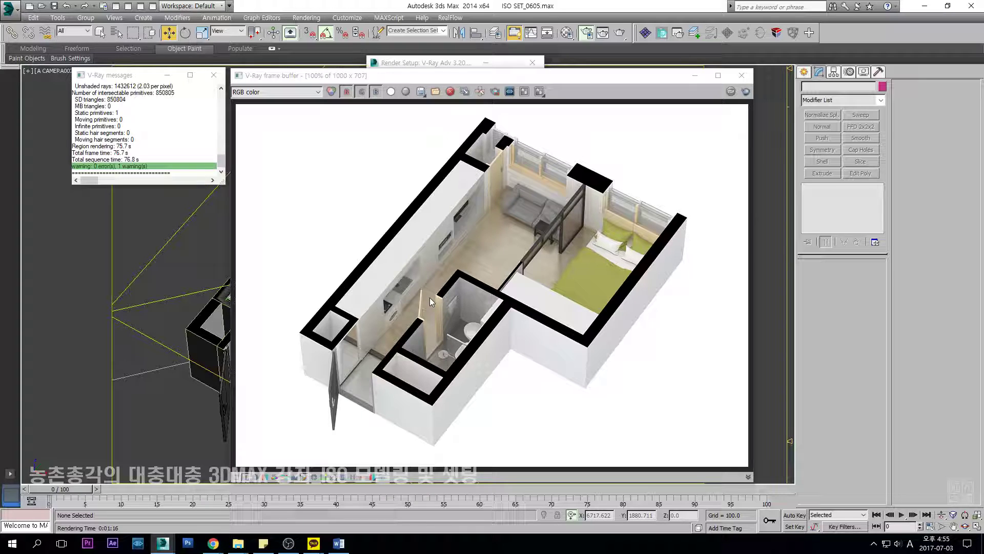
click(484, 287)
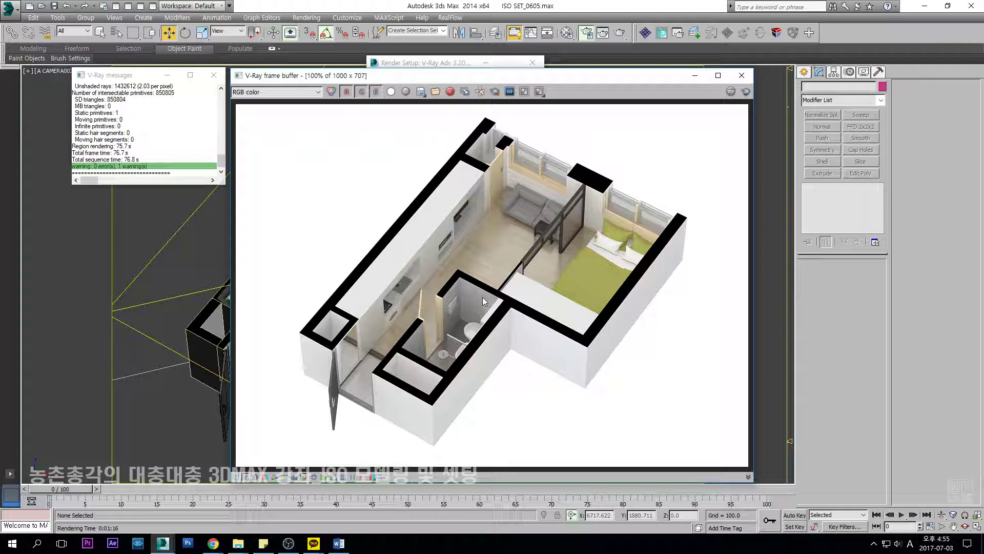